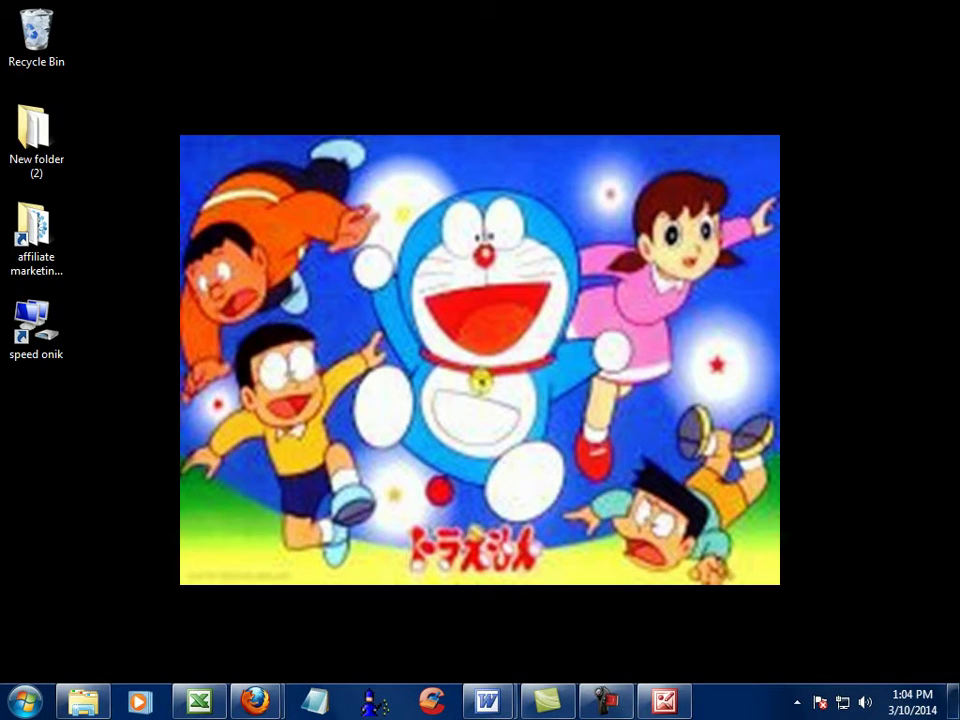
right_click(822, 294)
click(825, 345)
right_click(822, 278)
click(825, 331)
right_click(771, 298)
click(820, 347)
right_click(772, 310)
click(820, 361)
right_click(773, 286)
click(820, 336)
right_click(773, 302)
click(822, 354)
right_click(772, 291)
click(820, 343)
right_click(772, 313)
click(820, 366)
click(256, 701)
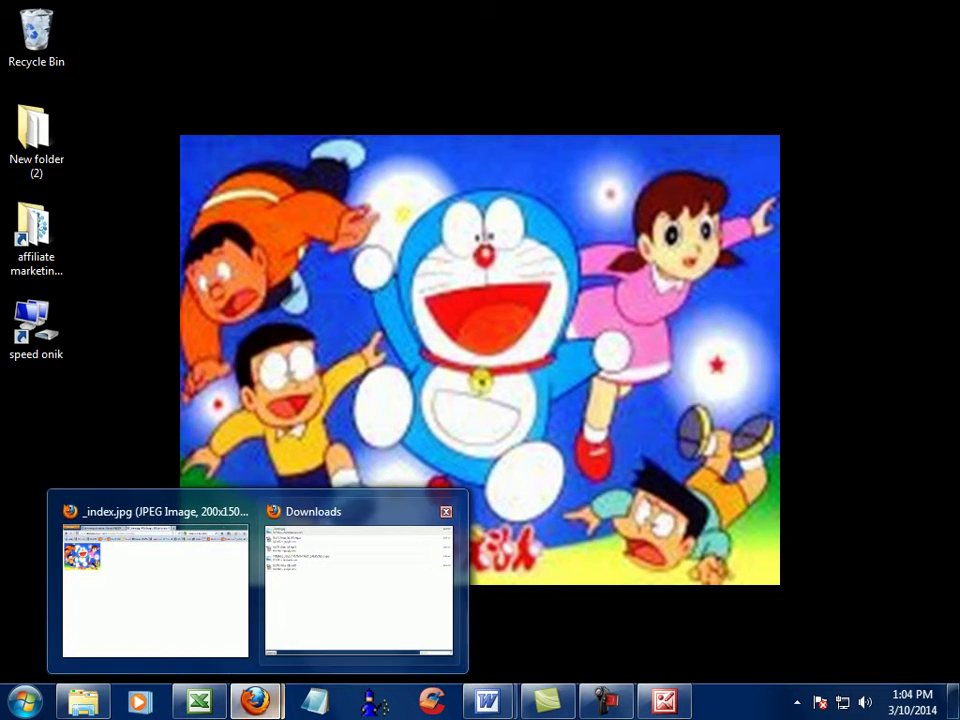
click(155, 590)
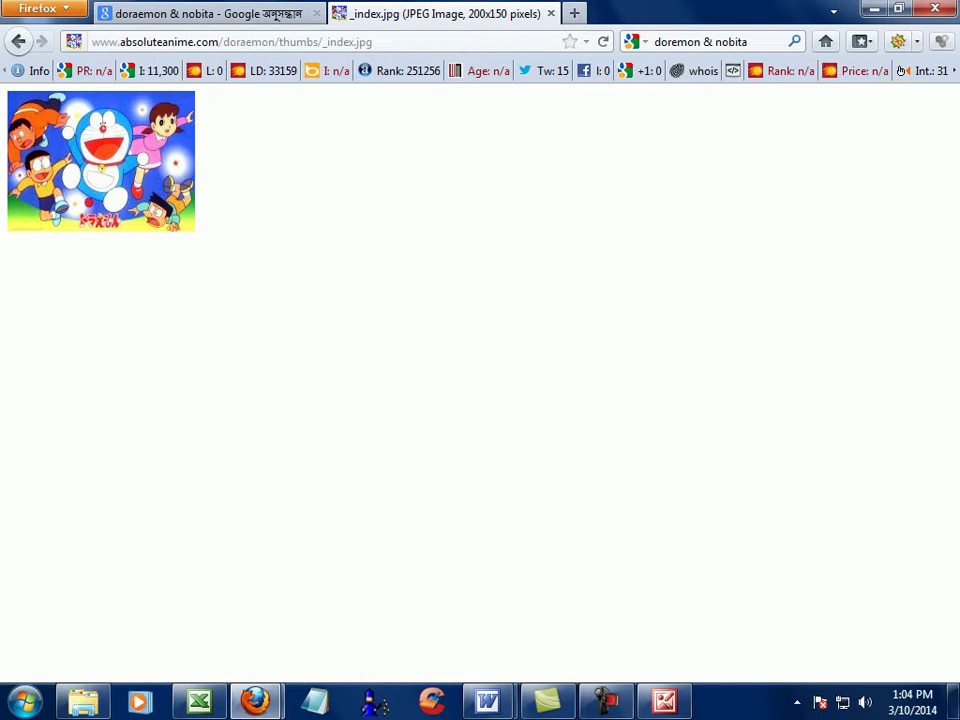
click(873, 9)
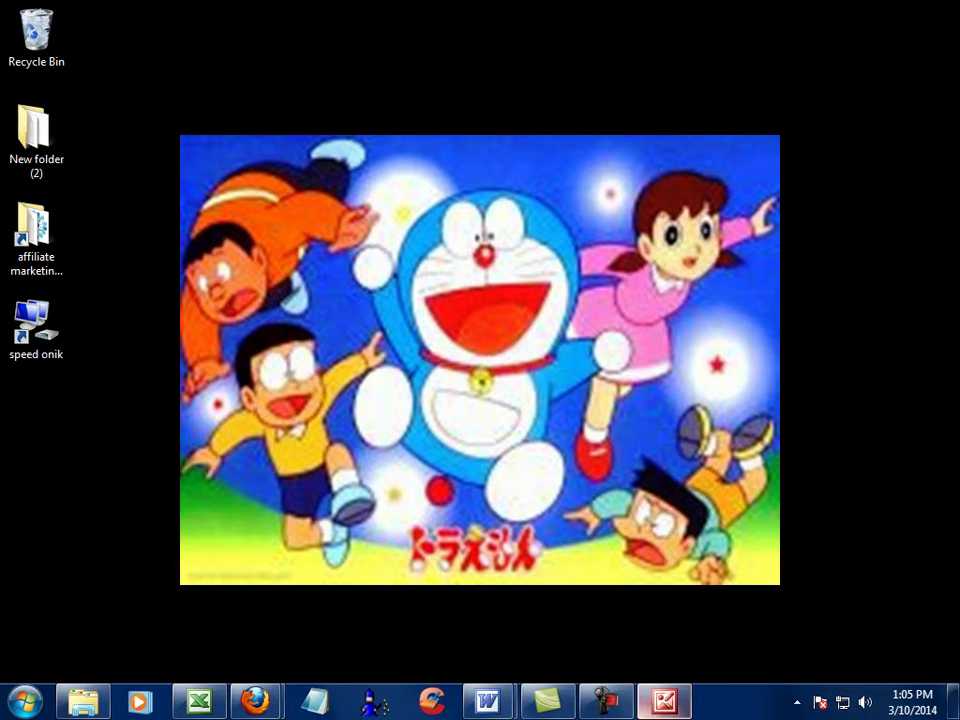
click(606, 701)
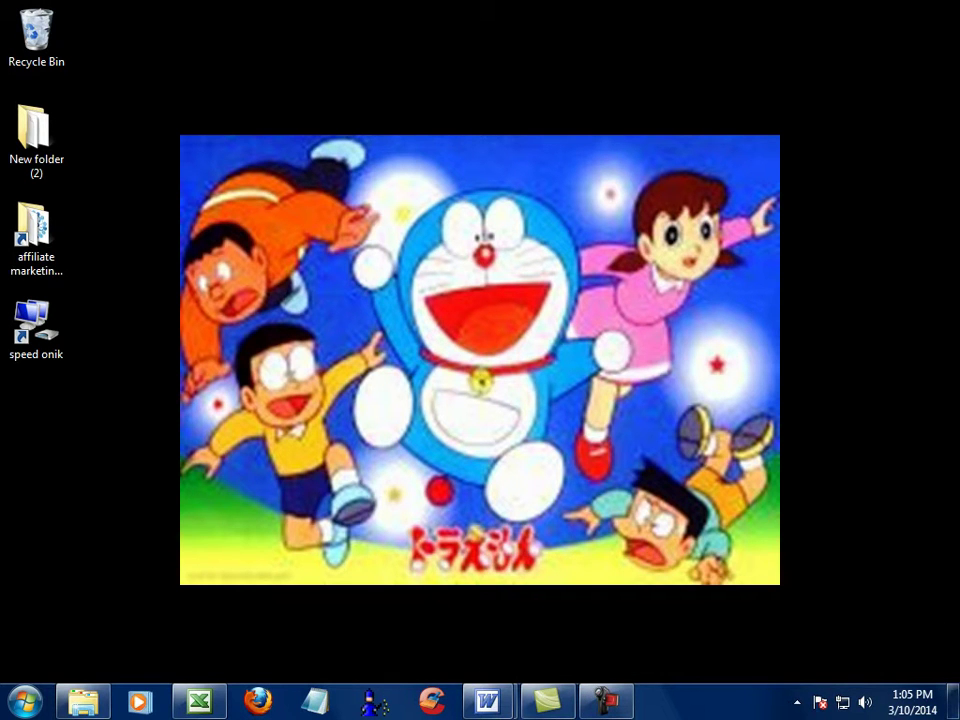
right_click(850, 244)
click(850, 298)
right_click(850, 257)
click(850, 311)
right_click(773, 282)
click(820, 336)
right_click(773, 337)
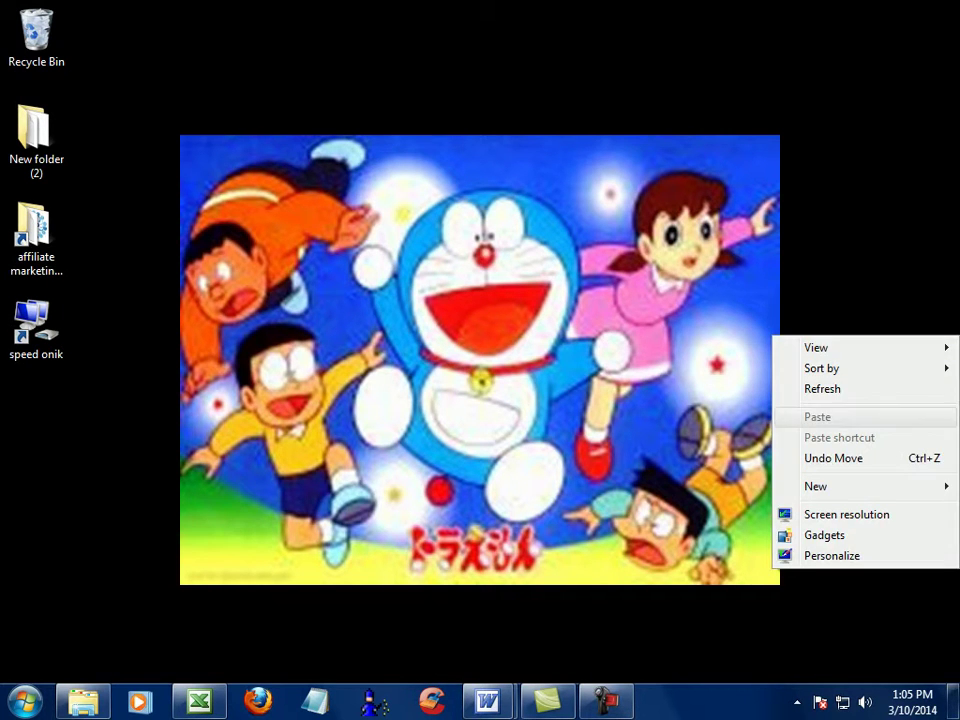
click(822, 388)
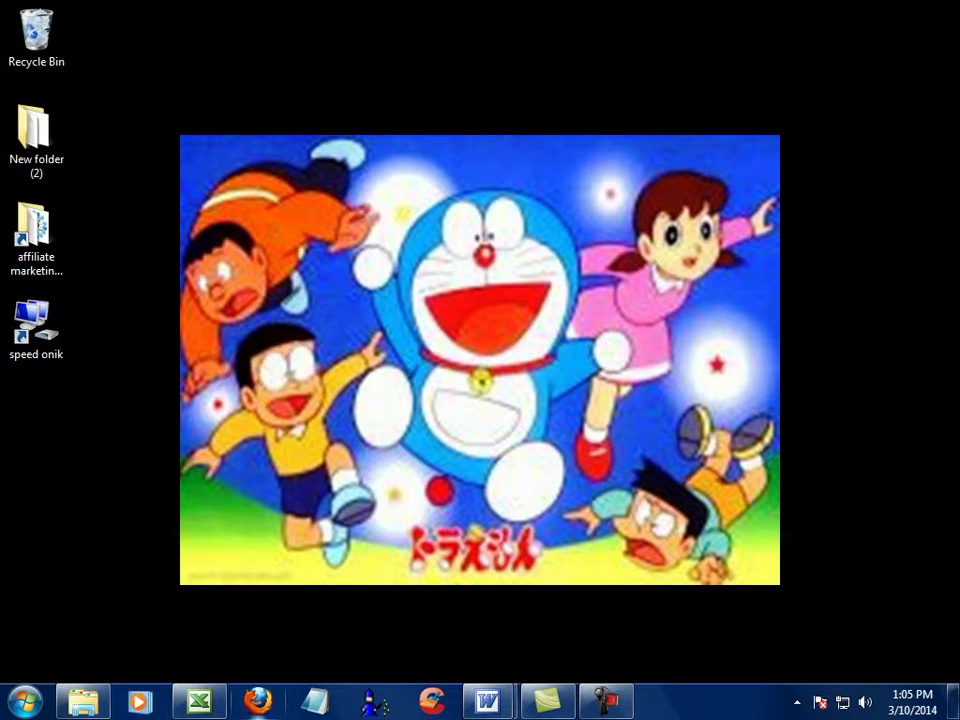
right_click(773, 296)
click(822, 344)
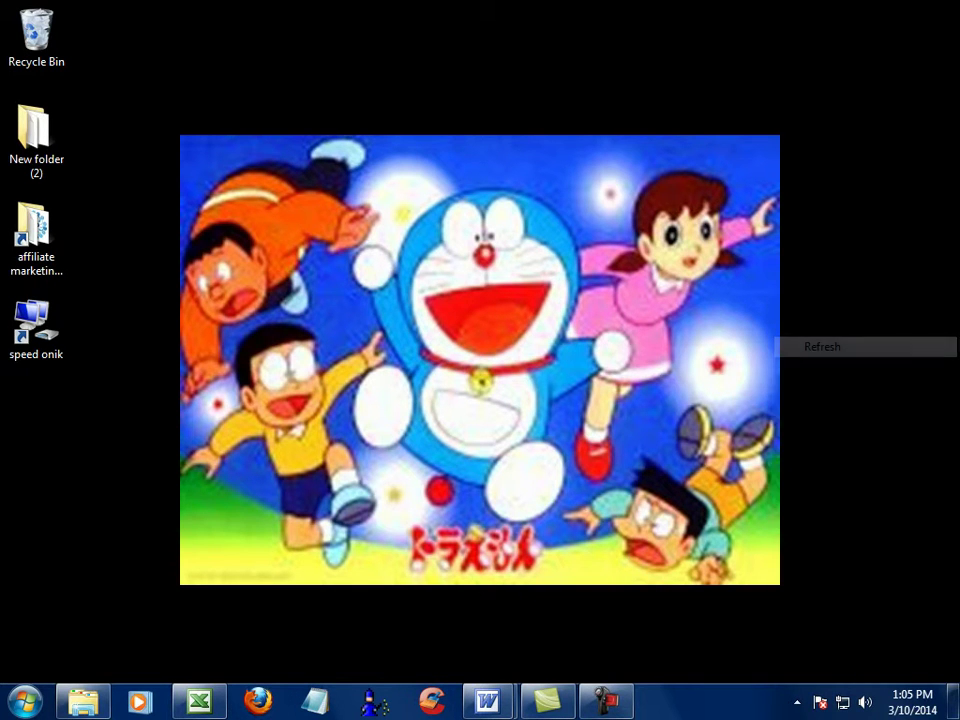
right_click(773, 253)
click(822, 305)
right_click(815, 268)
click(822, 321)
right_click(815, 274)
click(822, 327)
right_click(815, 276)
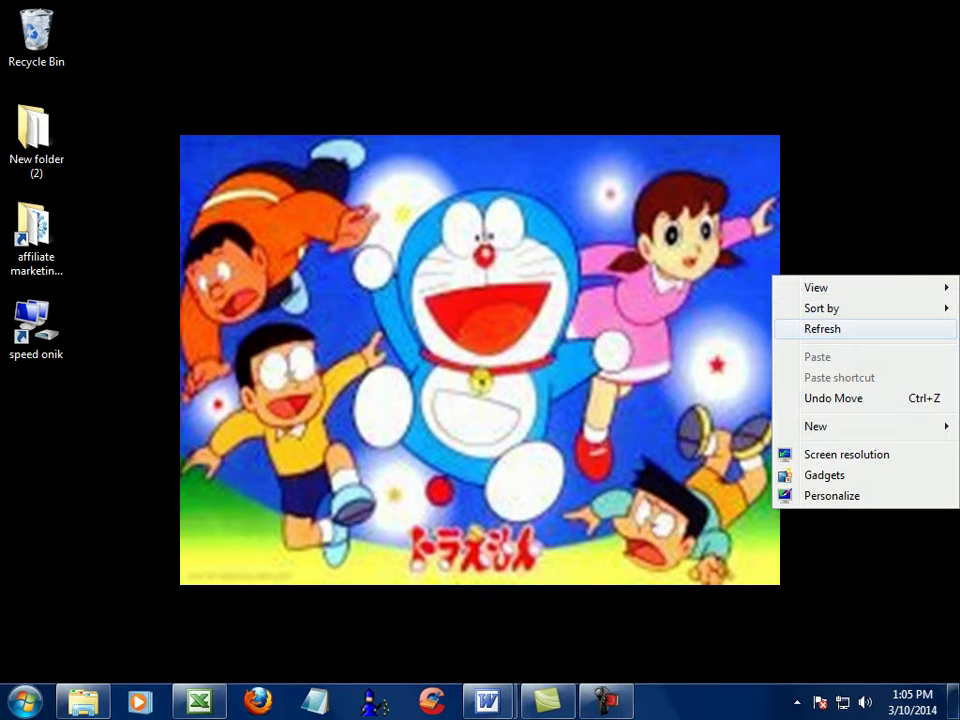
click(822, 328)
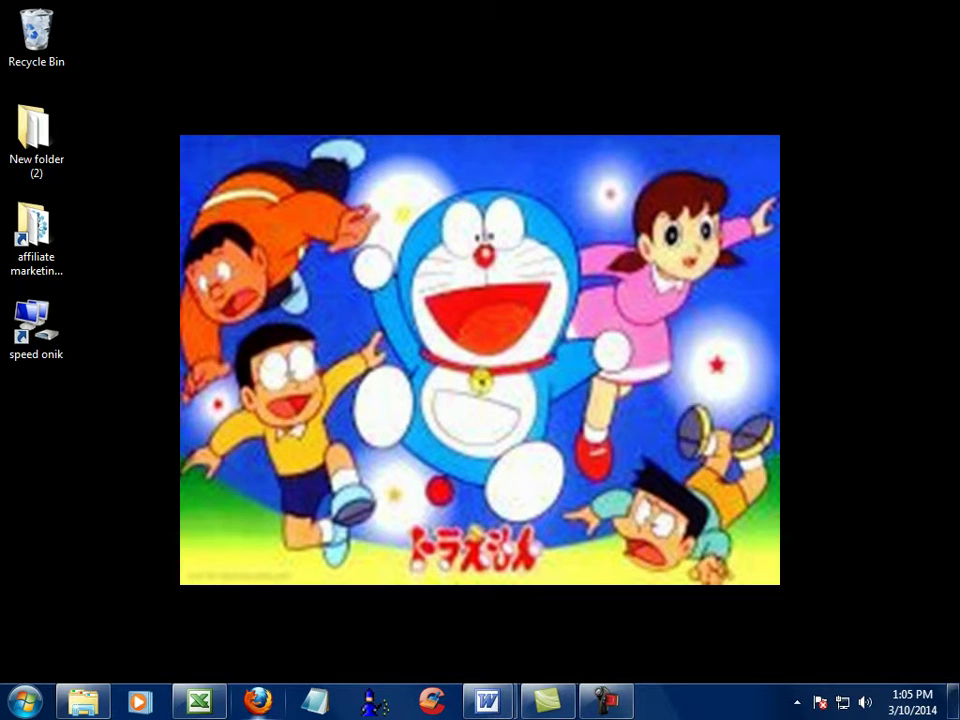
right_click(771, 88)
click(822, 142)
right_click(773, 282)
click(822, 332)
right_click(773, 260)
click(822, 310)
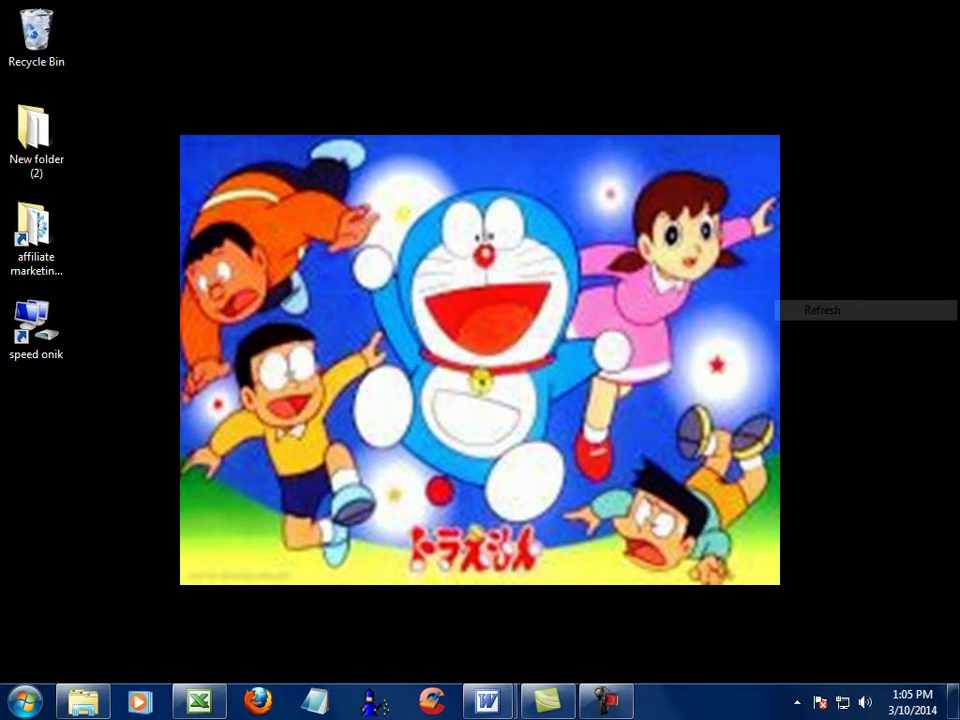
right_click(773, 238)
click(822, 286)
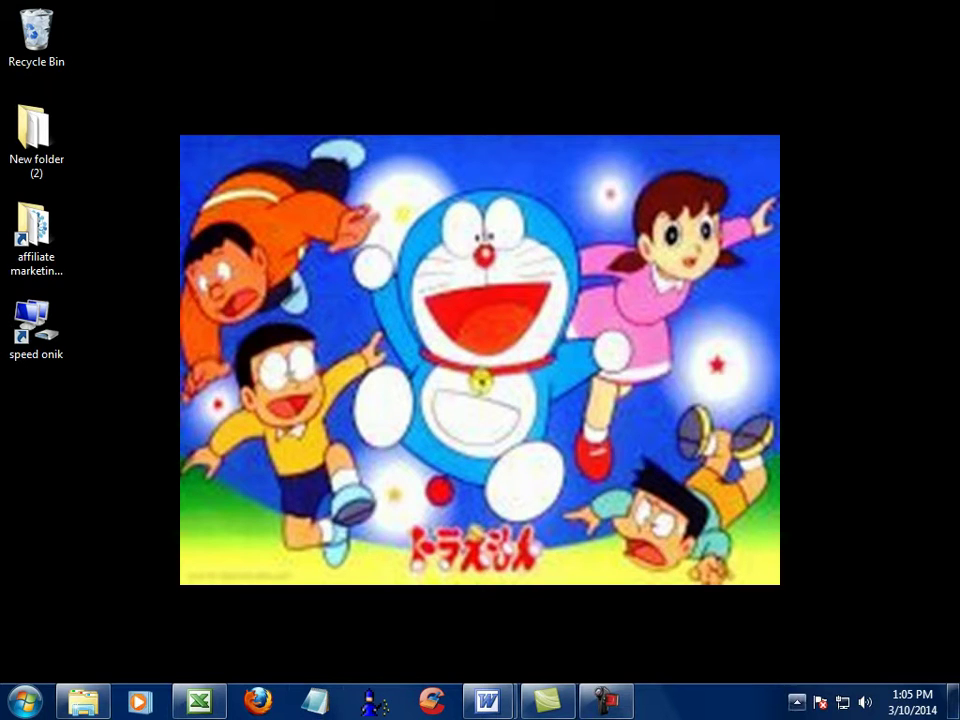
right_click(771, 296)
click(822, 347)
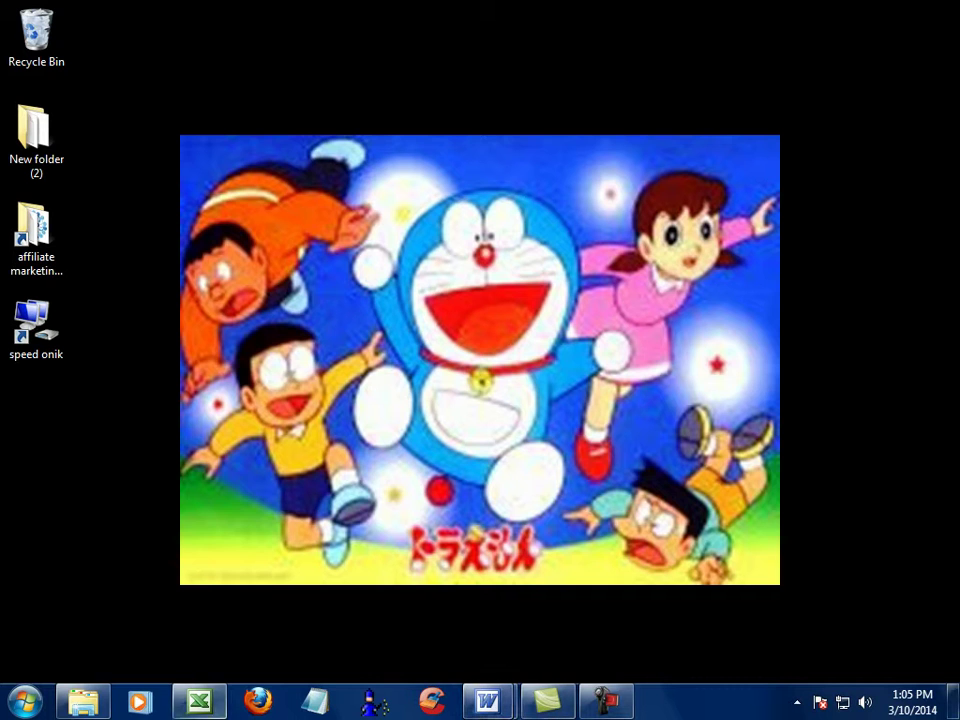
Step: Switch to the 9th_March_only for kanchon workbook in Excel and examine the lead rows in Sheet1, including the lead ID in cell A7
click(199, 701)
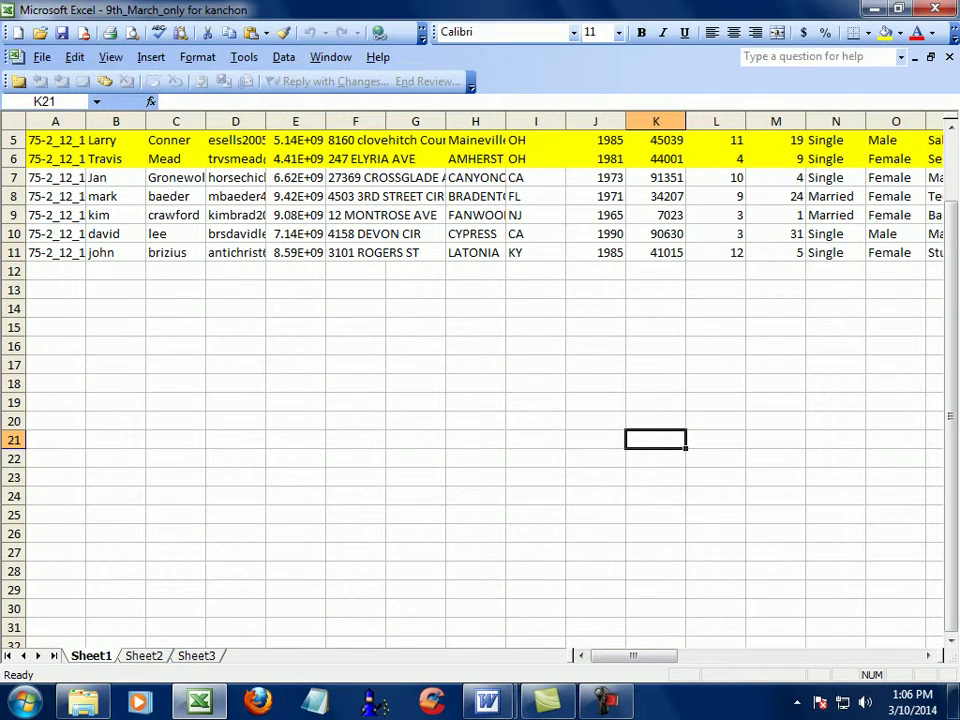
scroll(480, 380, down, 1)
scroll(480, 380, up, 1)
scroll(480, 380, down, 1)
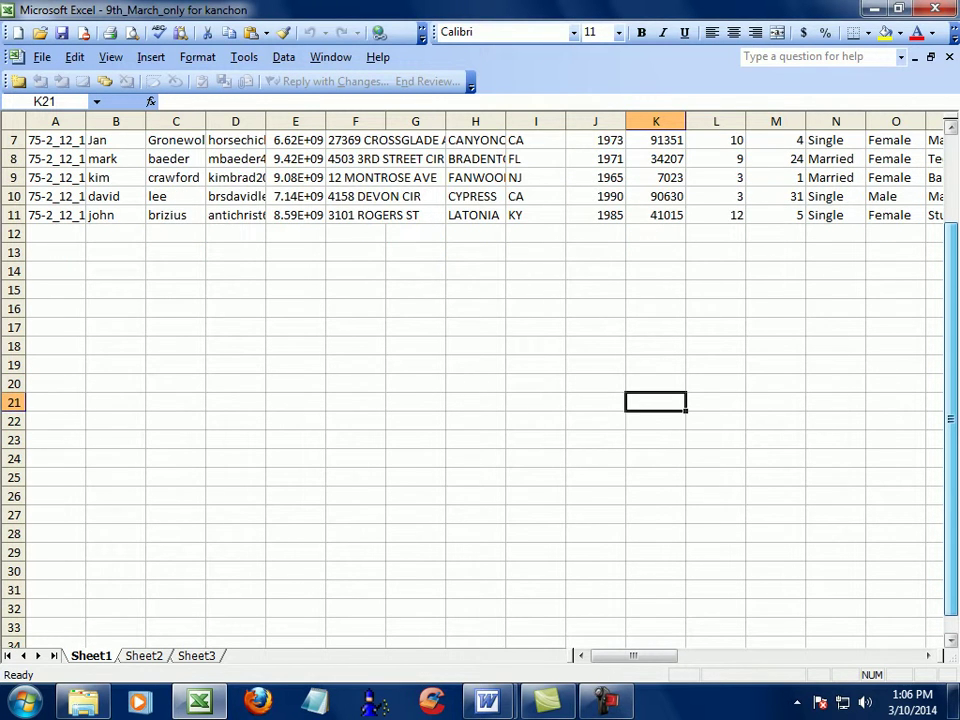
scroll(480, 380, up, 1)
scroll(480, 380, down, 1)
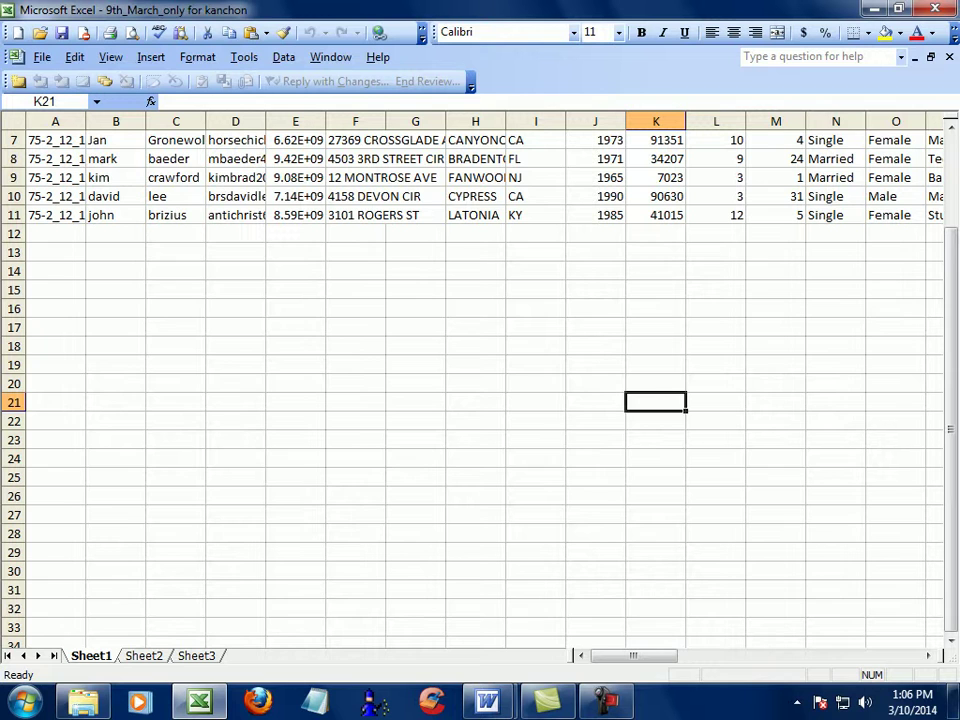
double_click(60, 140)
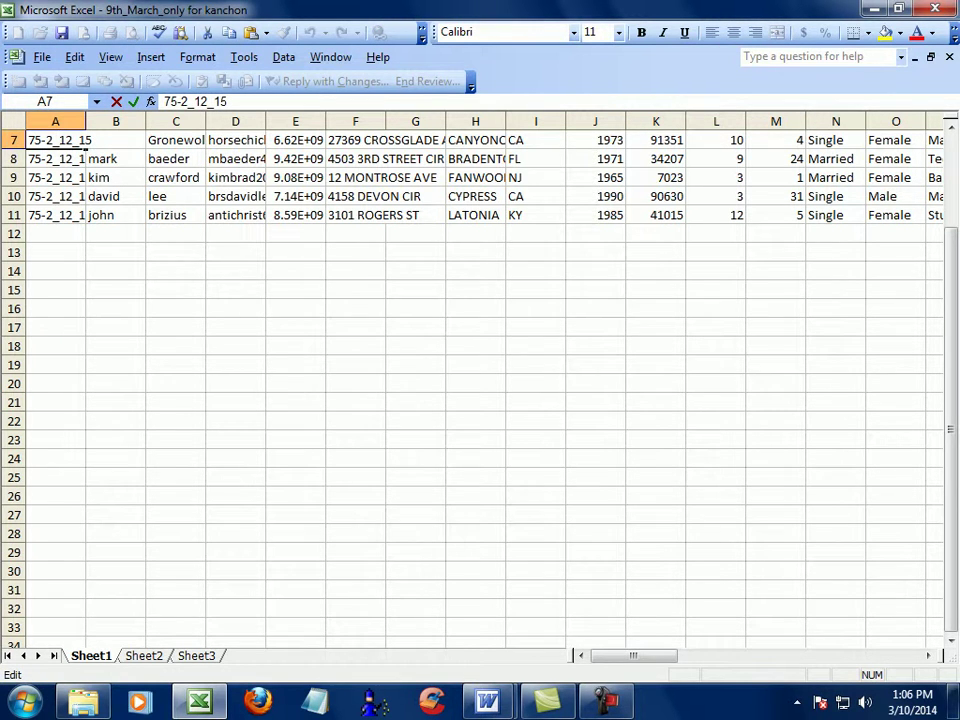
click(175, 233)
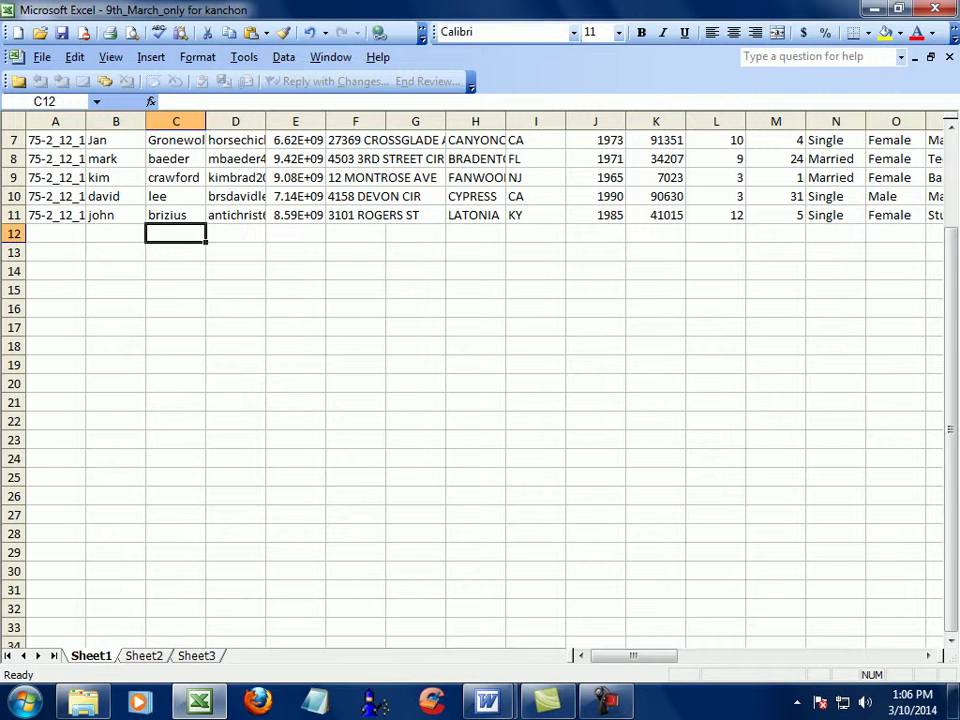
Step: Copy the entire insurance link template from the lead kanchon_final Word document and paste it at the end of the demo work document
click(487, 700)
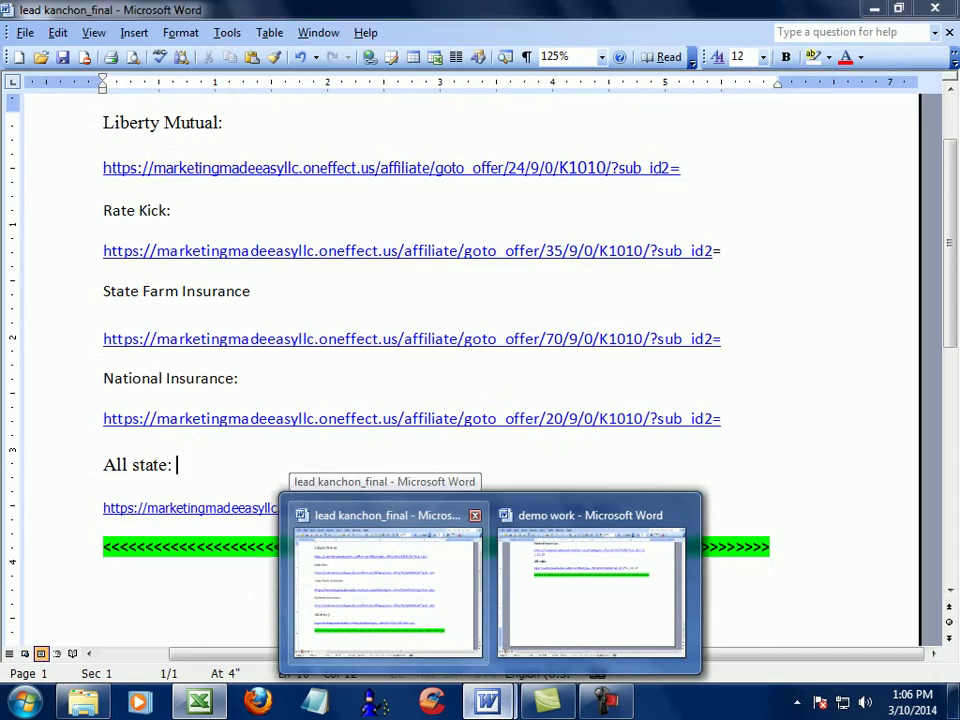
click(388, 580)
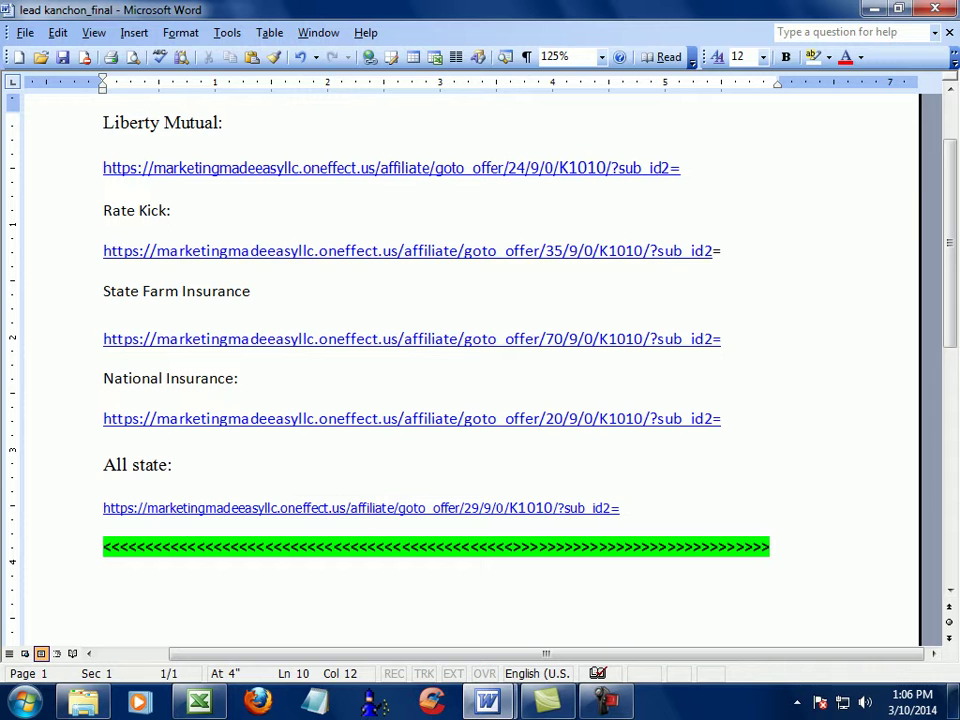
scroll(460, 350, down, 1)
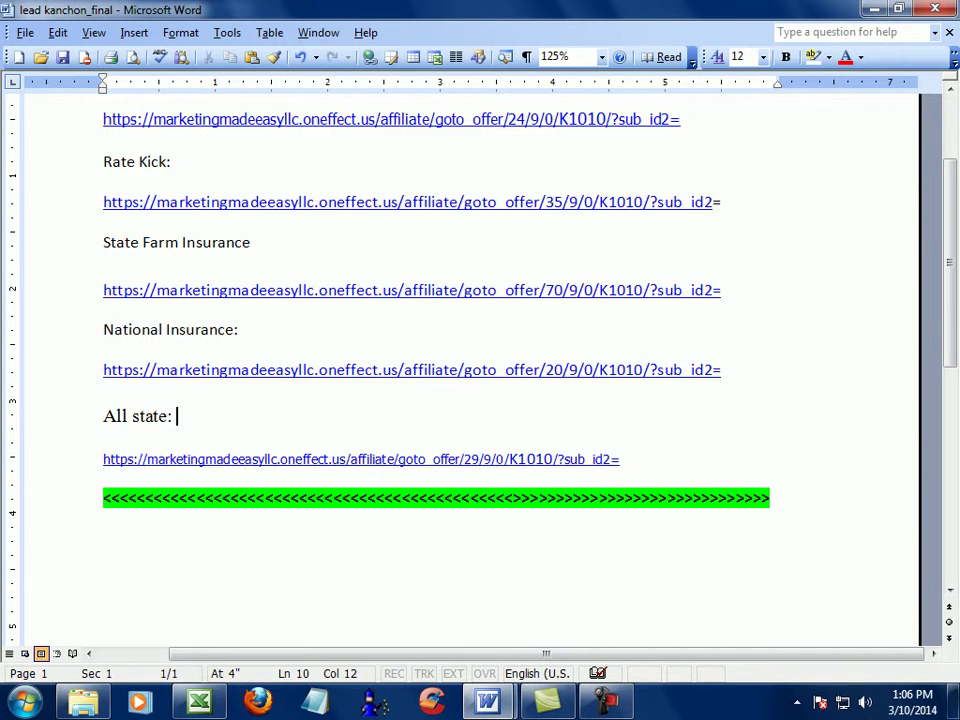
key(ctrl+a)
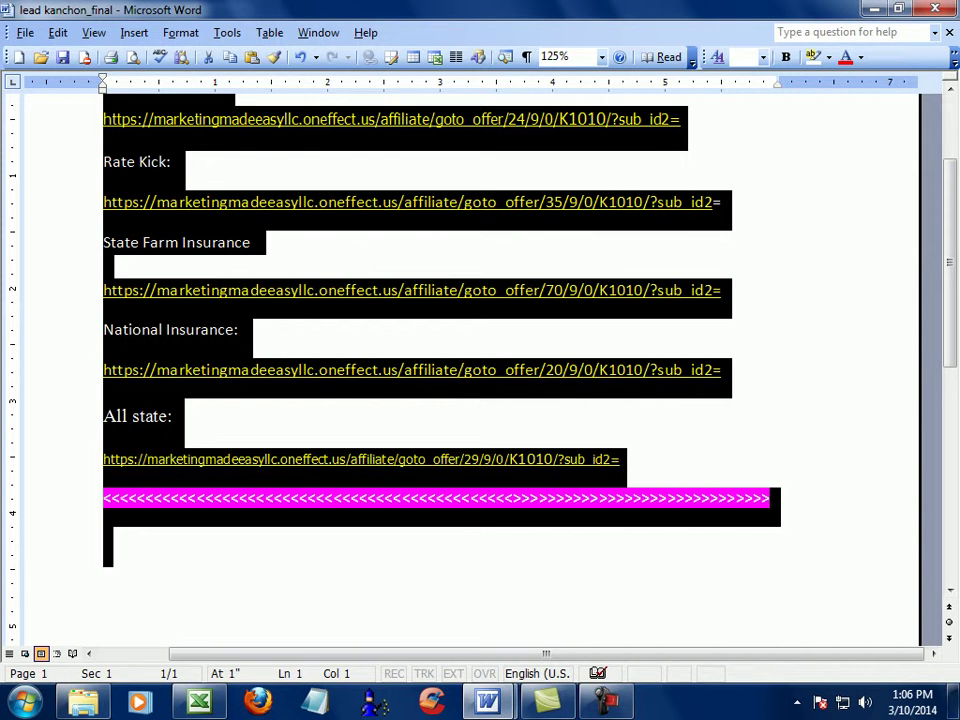
click(487, 702)
click(583, 589)
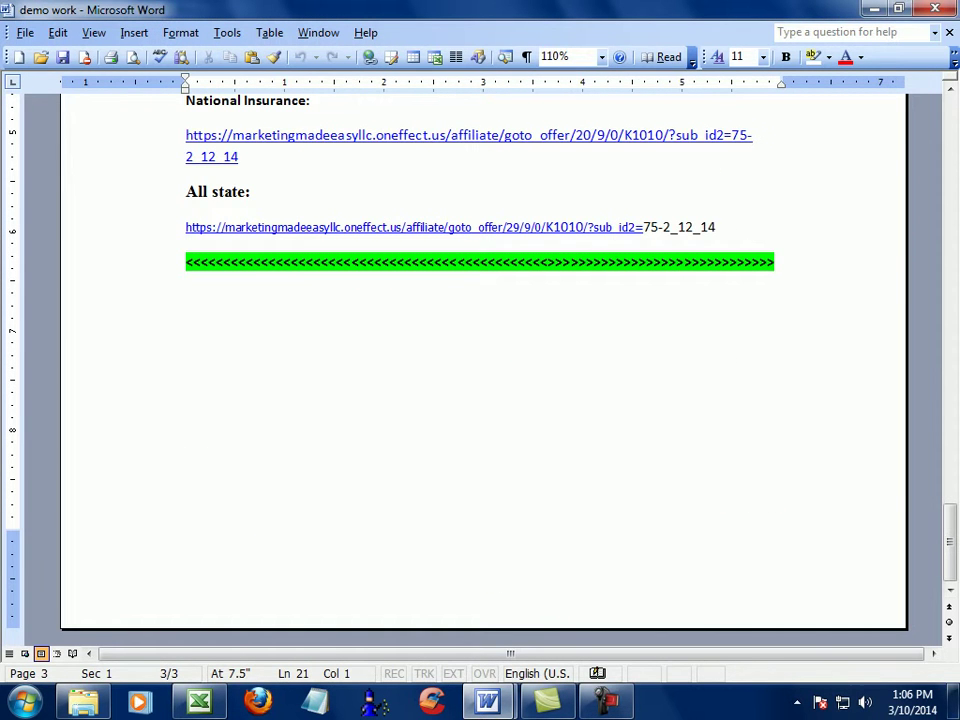
key(ctrl+v)
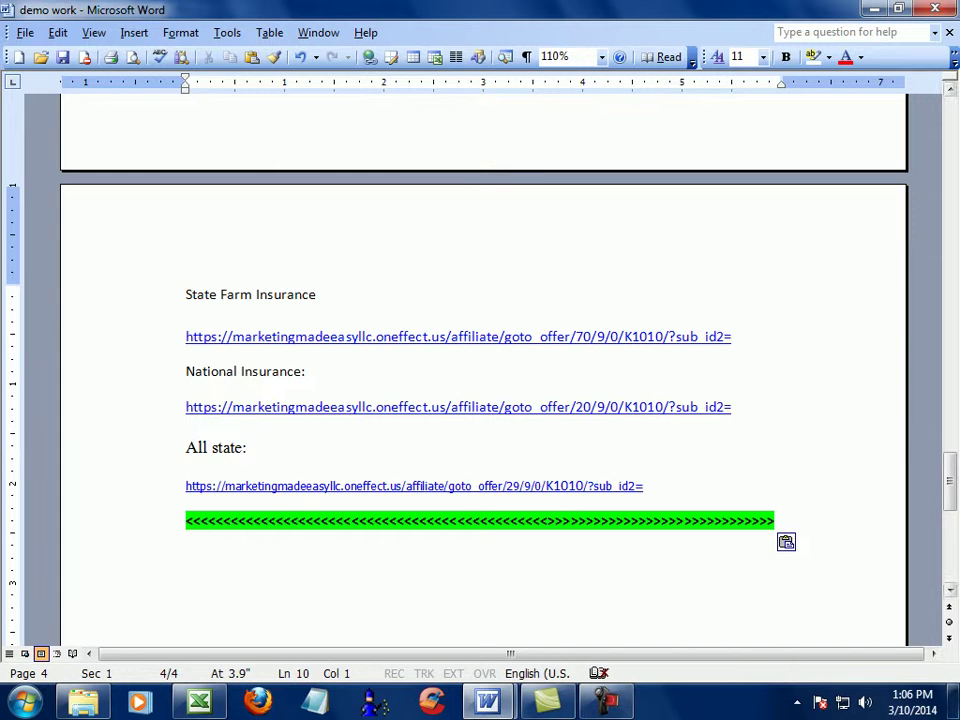
mouse_move(950, 482)
mouse_down()
mouse_move(950, 466)
mouse_move(950, 481)
mouse_up()
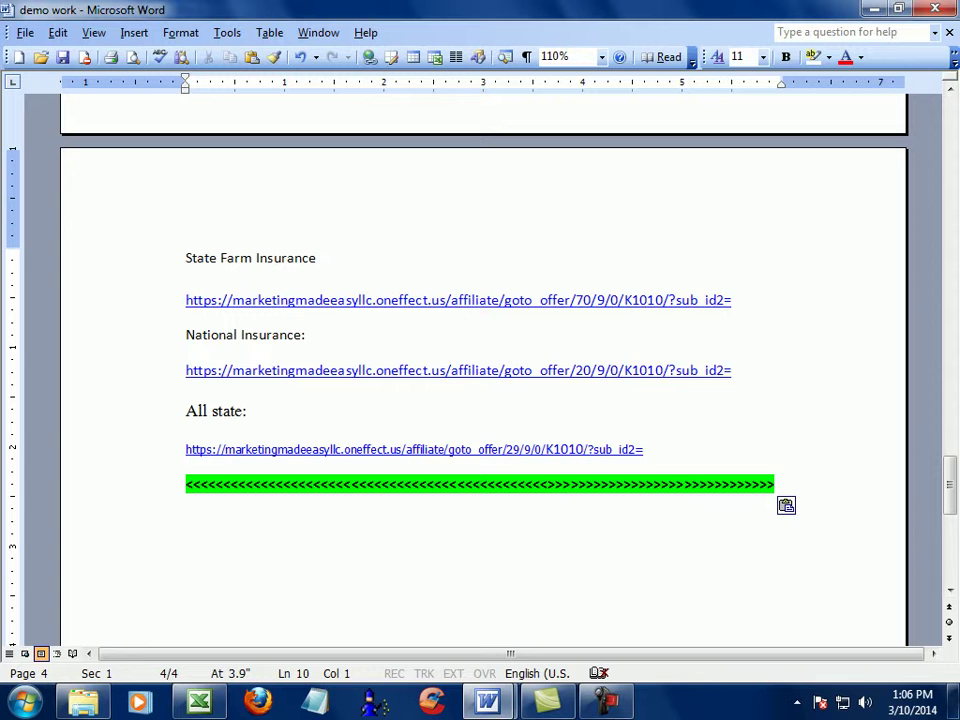
mouse_move(487, 702)
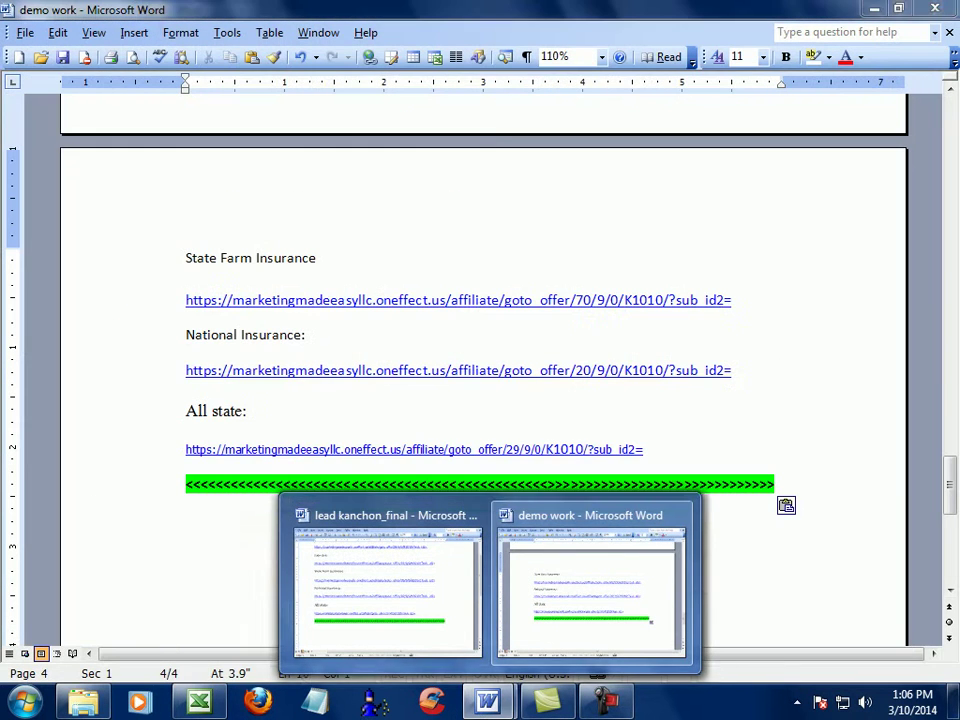
click(591, 592)
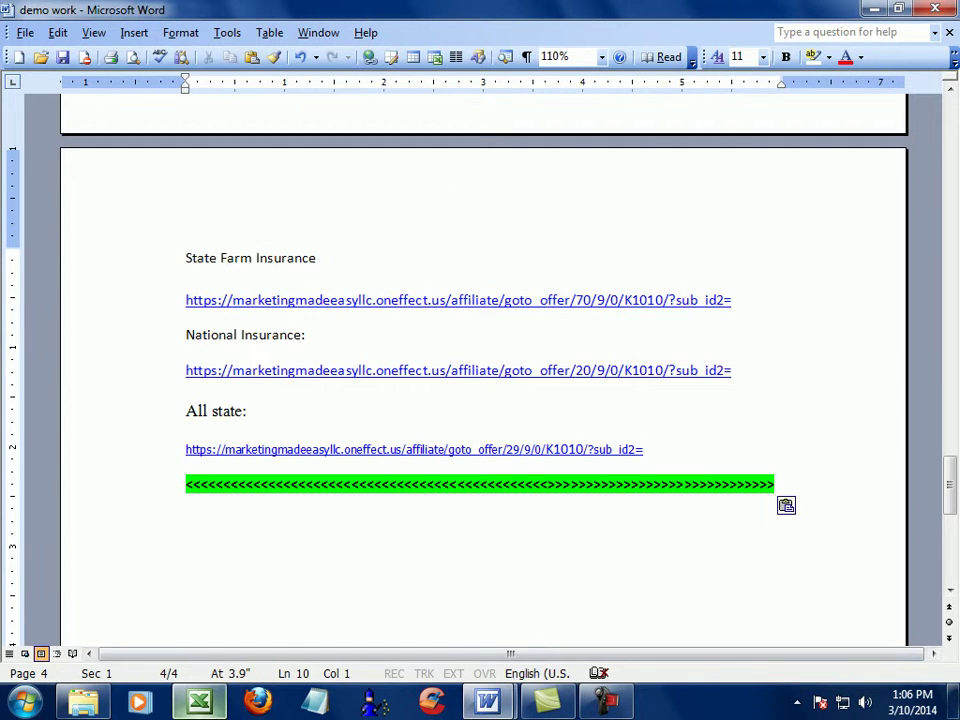
Step: Copy the lead ID from cell A7 of the Excel sheet and append it to the National Insurance and All state links in demo work
click(199, 702)
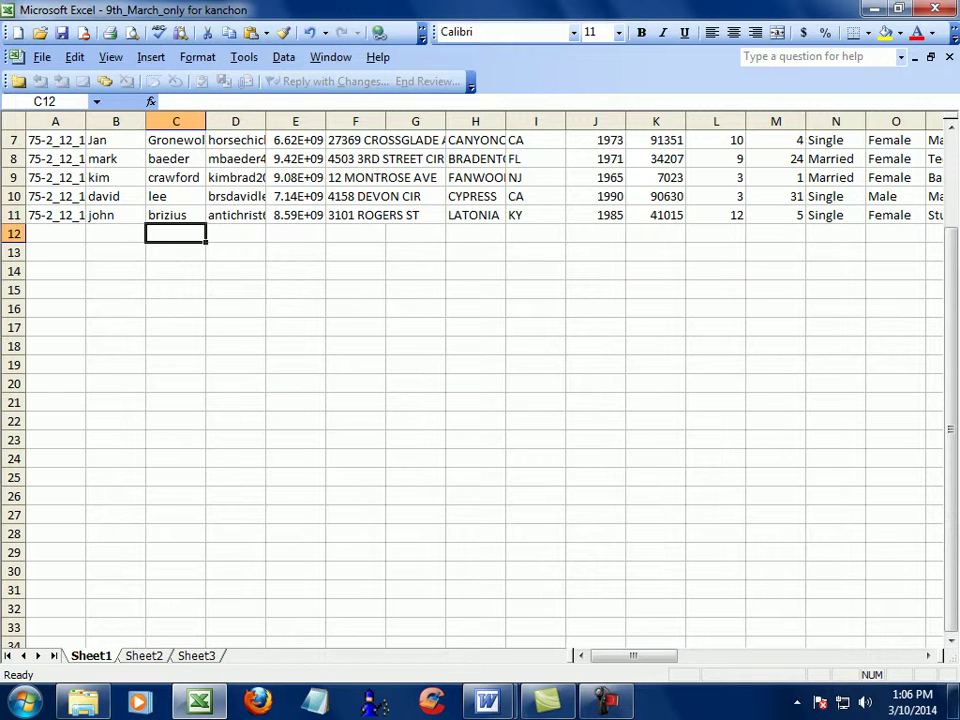
mouse_move(951, 400)
mouse_down()
mouse_move(951, 375)
mouse_move(951, 396)
mouse_up()
click(56, 140)
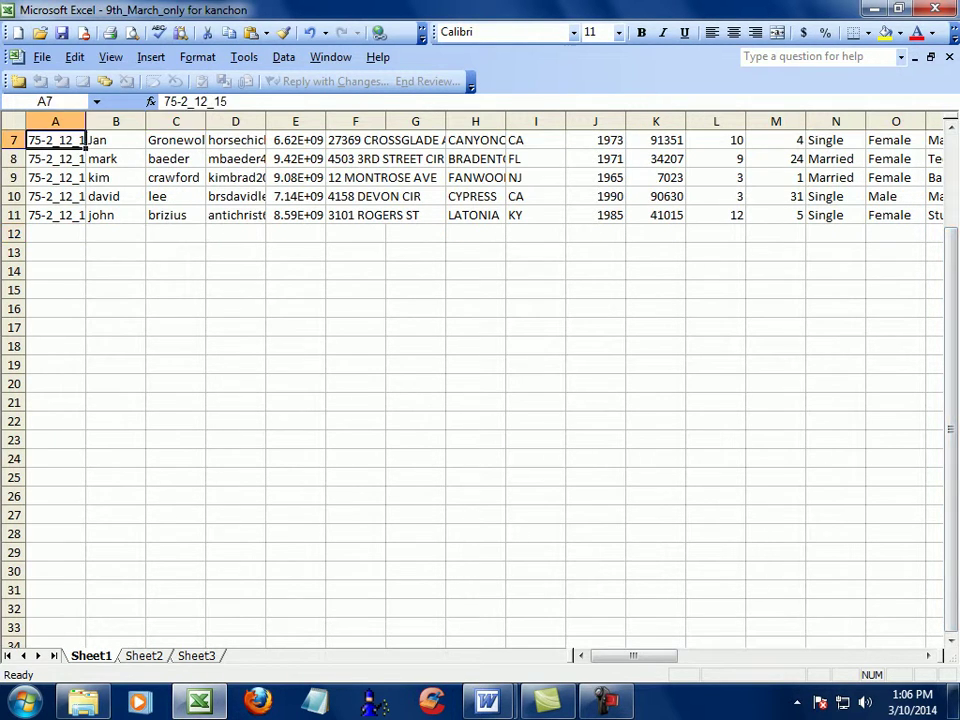
key(ctrl+c)
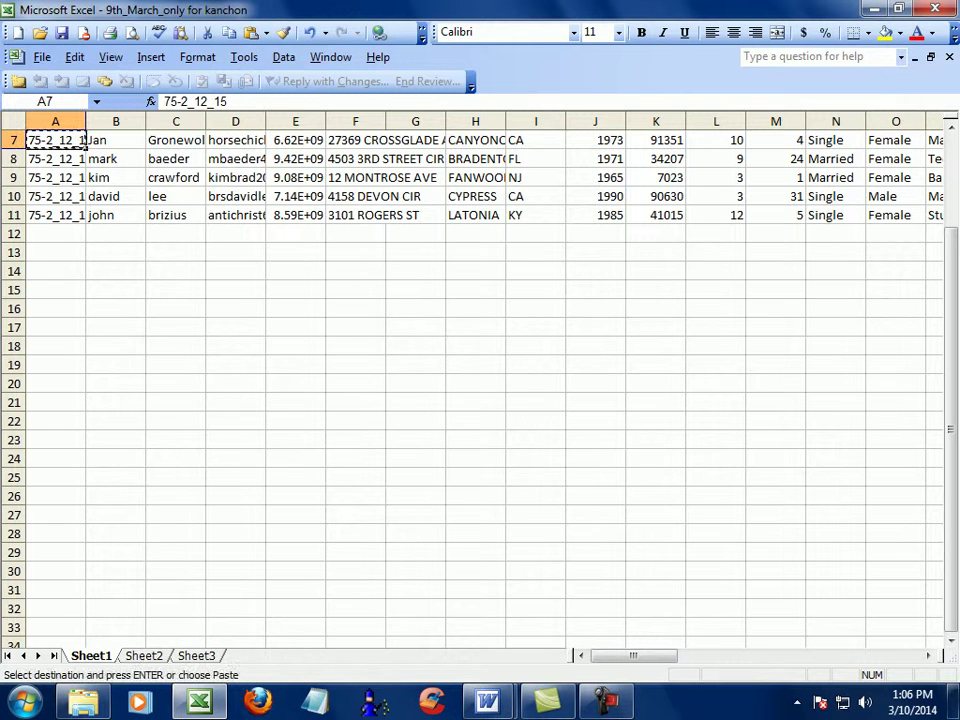
mouse_move(487, 702)
click(670, 535)
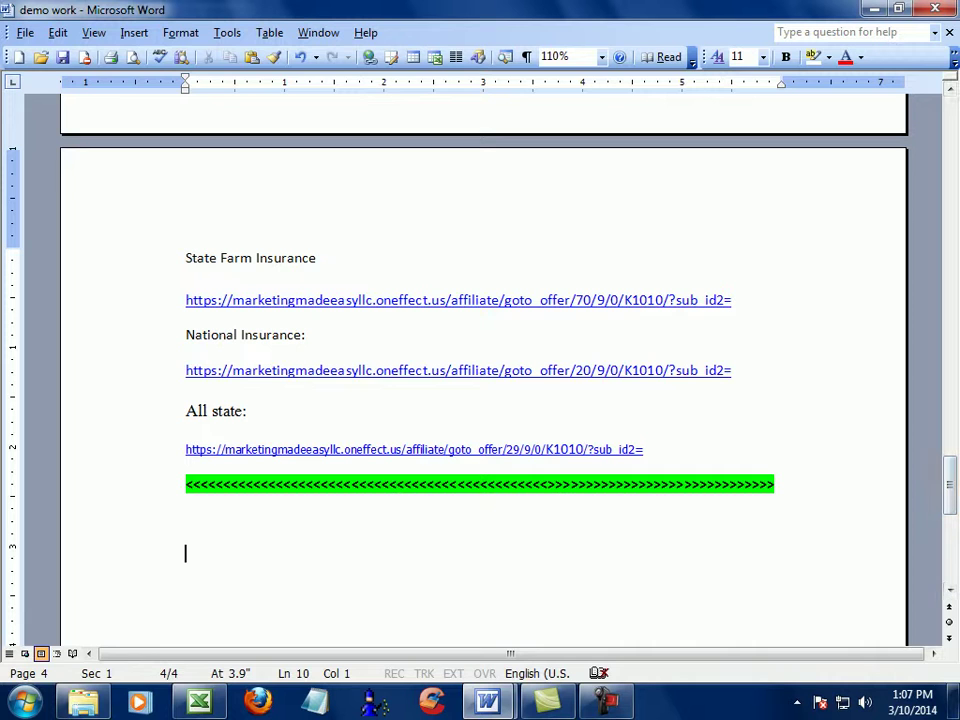
click(735, 371)
key(ctrl+v)
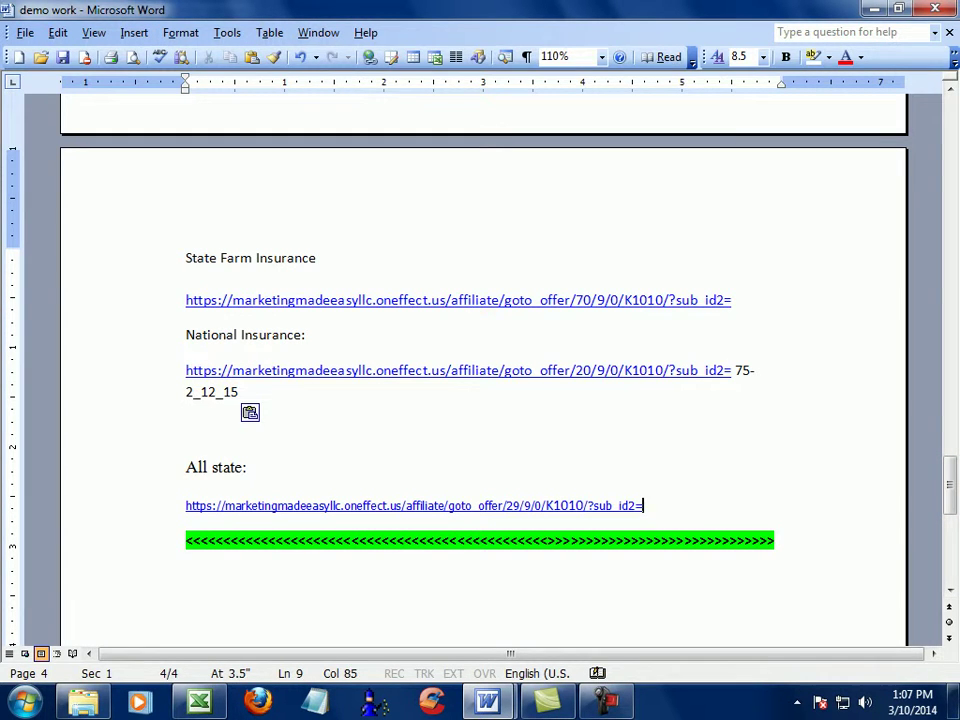
key(ctrl+v)
Step: Remove the space between the sub_id2= ending and the lead ID in the All state and National Insurance links
click(647, 506)
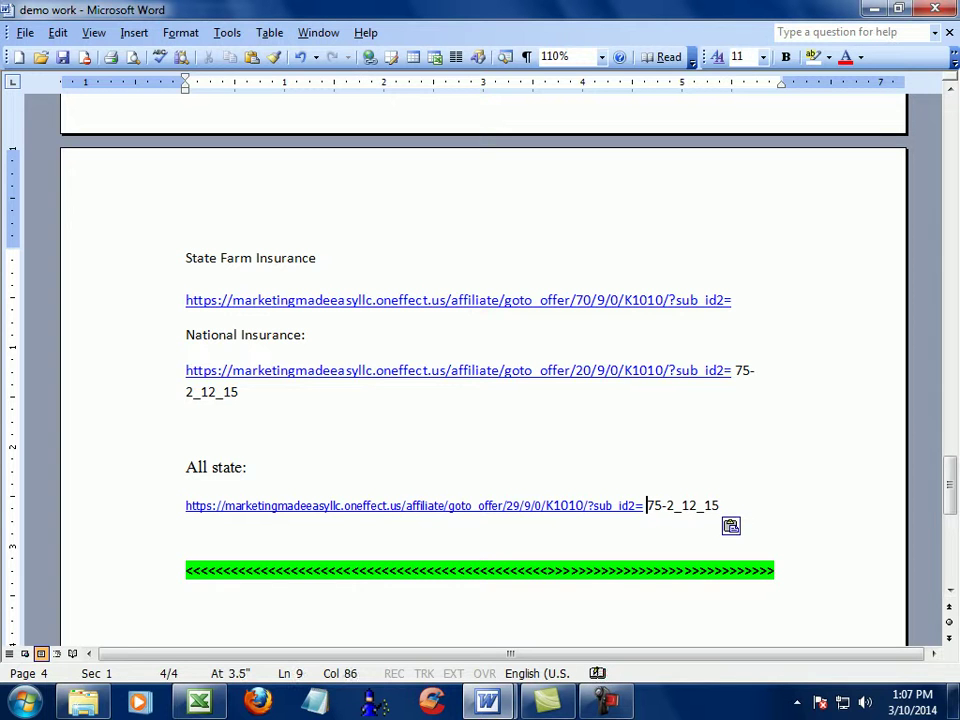
key(BackSpace)
click(735, 371)
key(BackSpace)
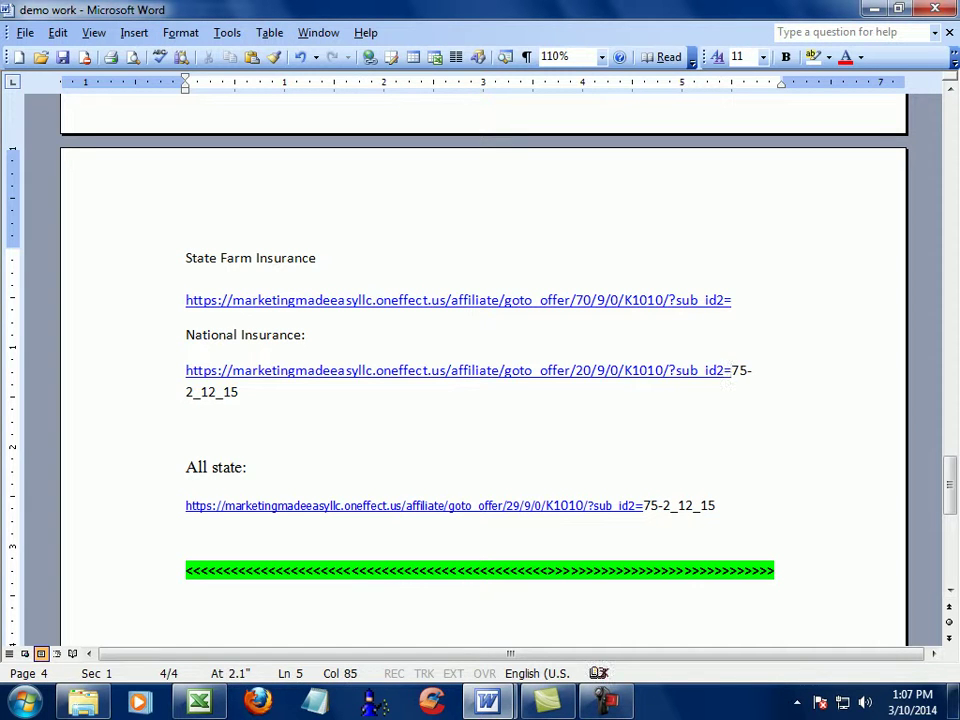
Step: Append the lead ID to the State Farm Insurance, Rate Kick and Liberty Mutual links, and select the completed National Insurance link
drag(239, 393, 730, 370)
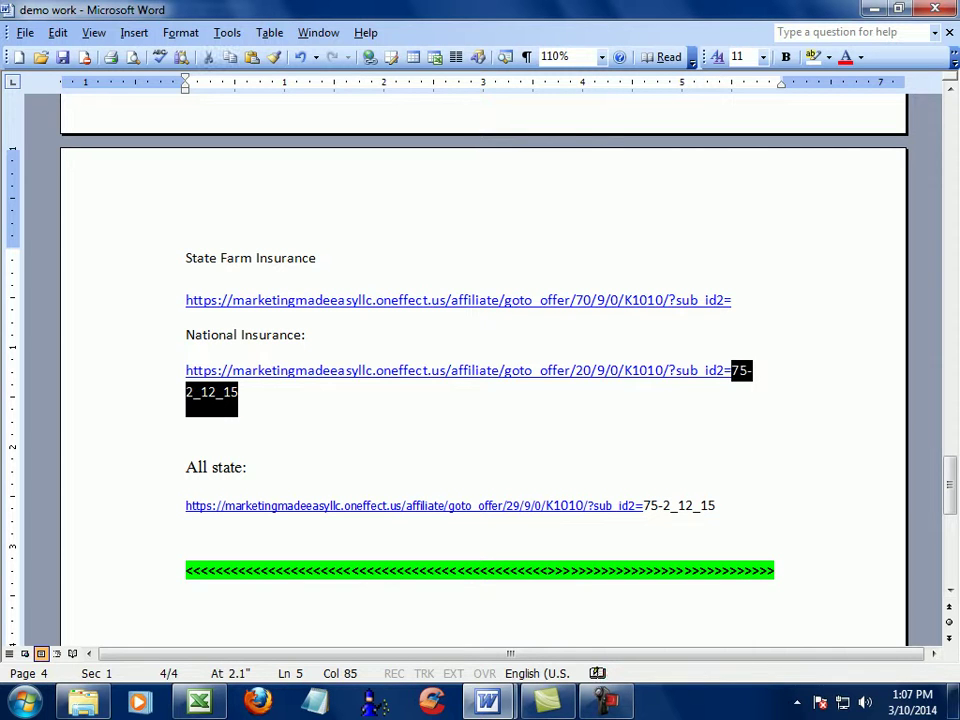
click(733, 300)
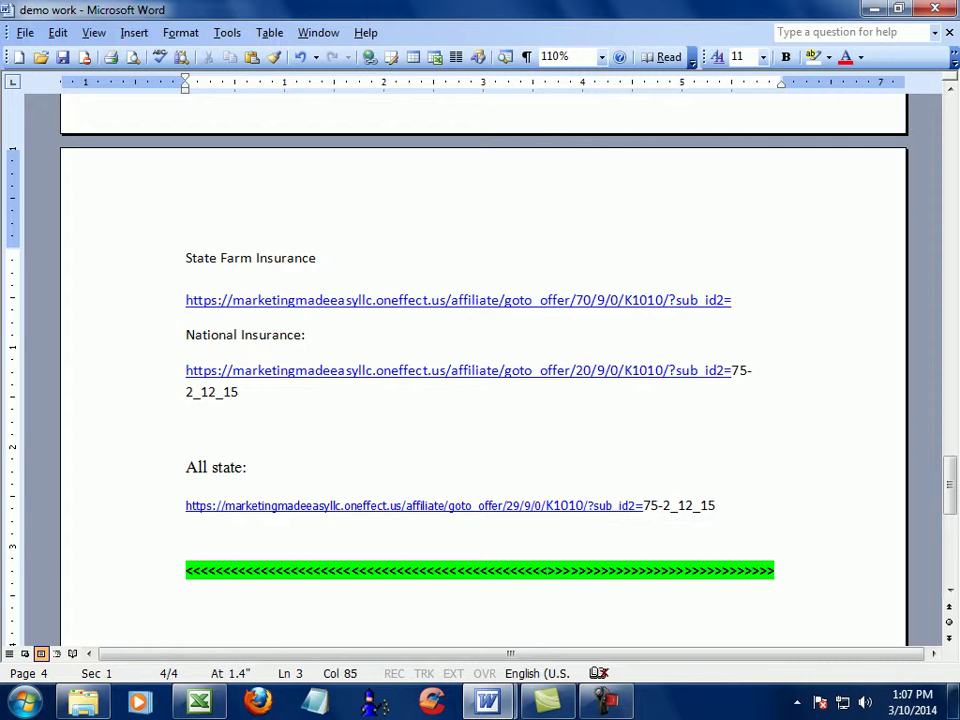
key(ctrl+v)
scroll(480, 380, up, 5)
drag(950, 449, 950, 436)
click(731, 408)
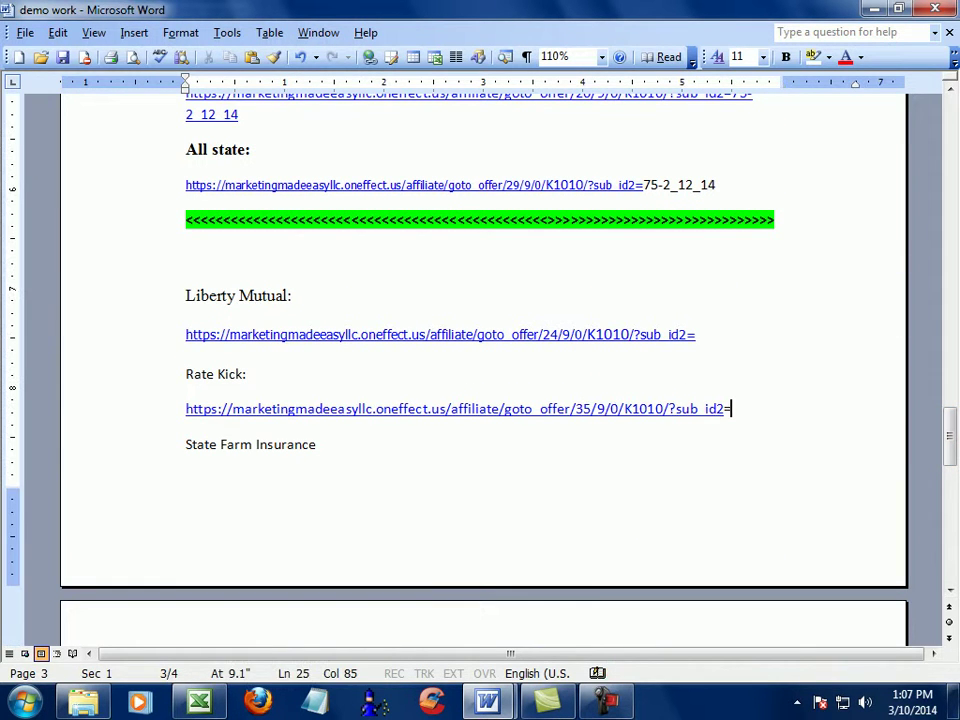
key(ctrl+v)
click(697, 335)
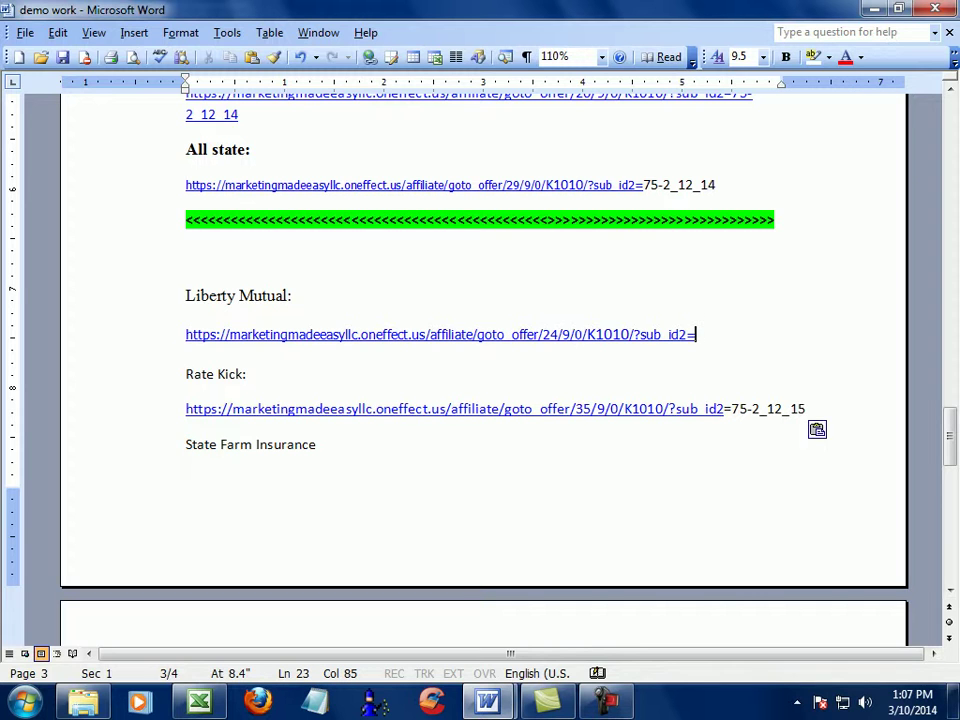
key(ctrl+v)
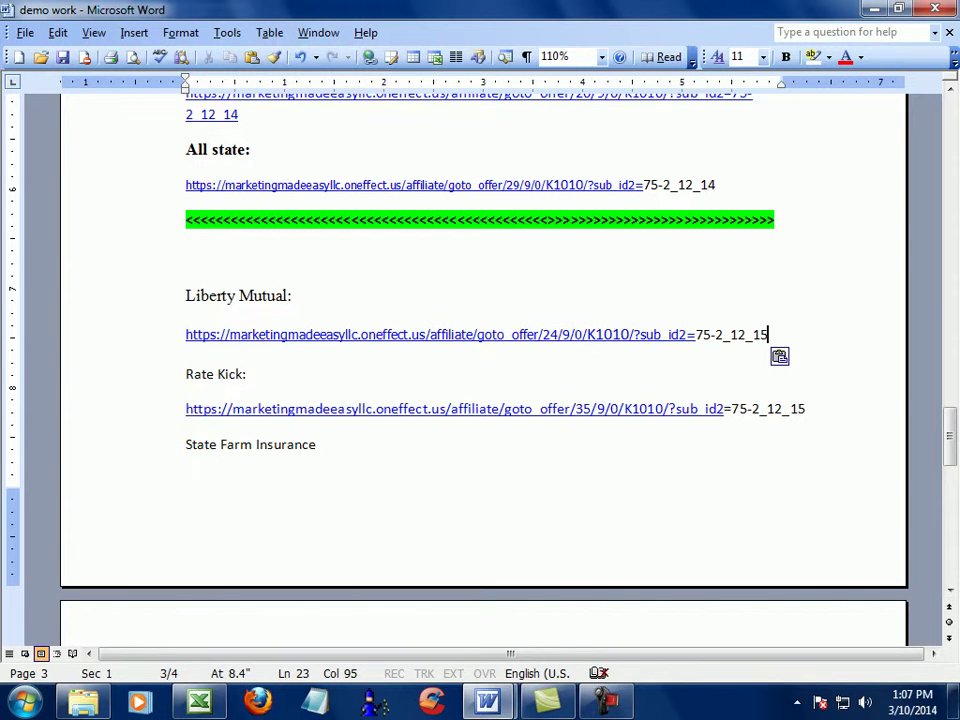
drag(950, 436, 950, 488)
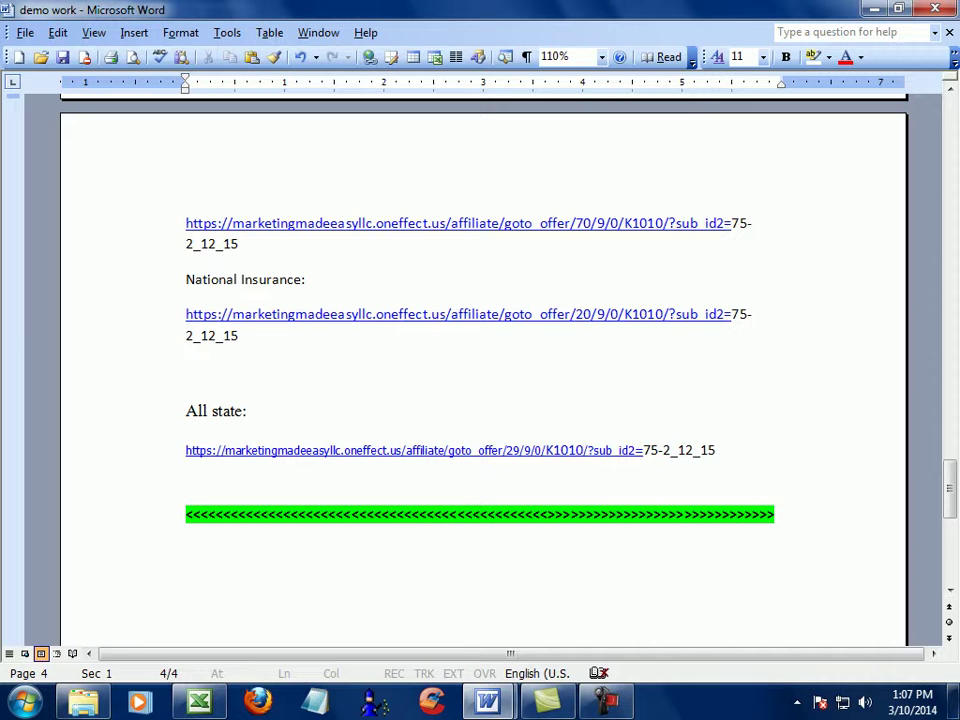
drag(240, 337, 186, 315)
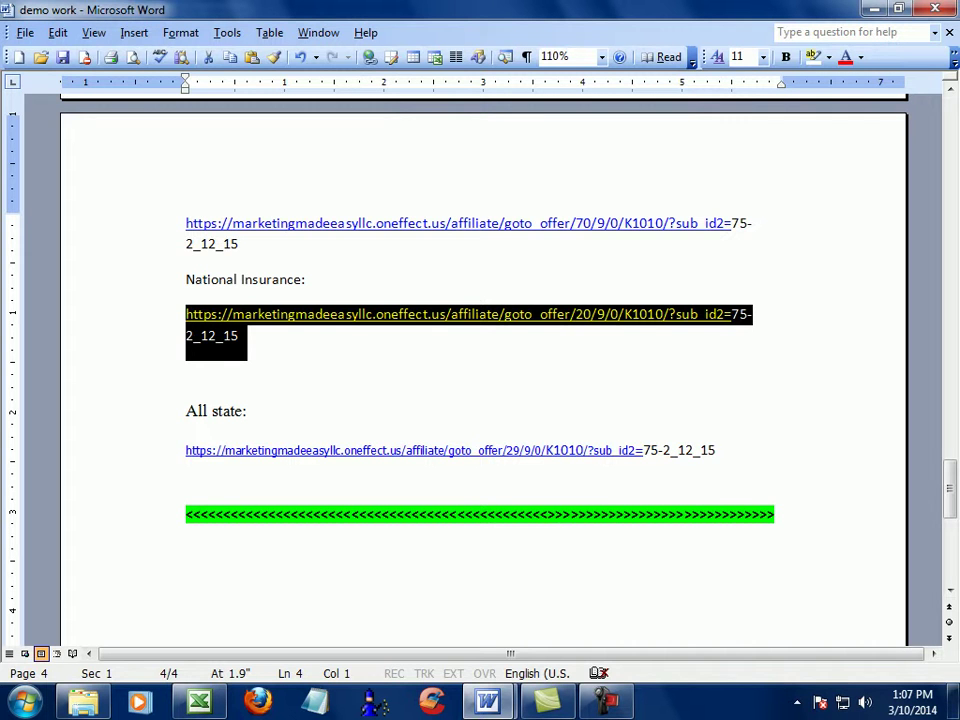
Step: Switch to SocksEscort and examine the account information and the list of proxy countries
click(797, 702)
click(827, 604)
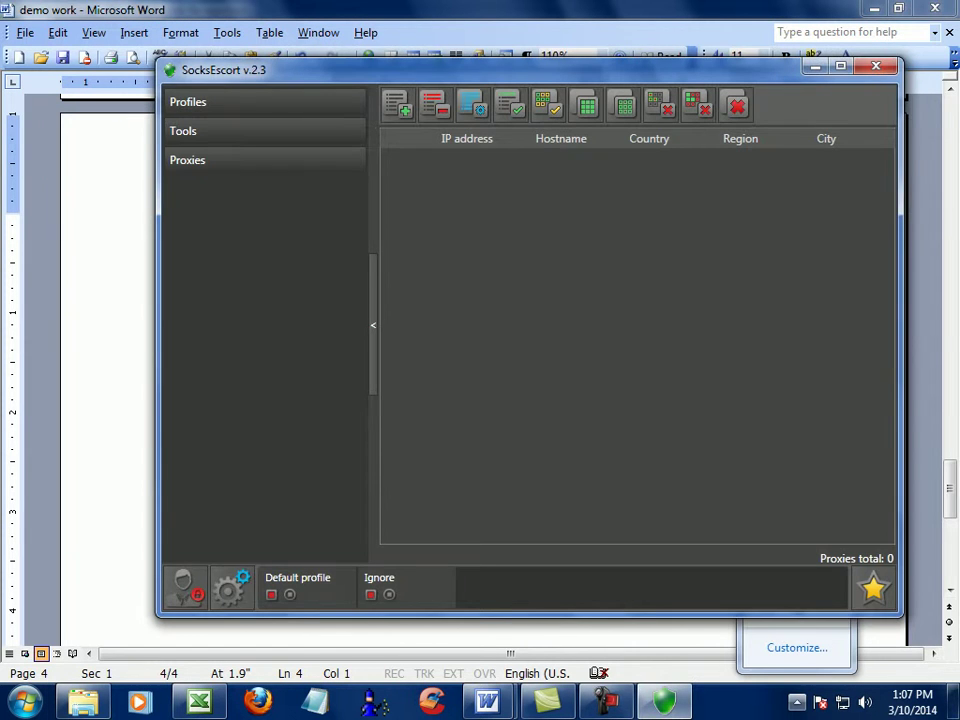
click(185, 588)
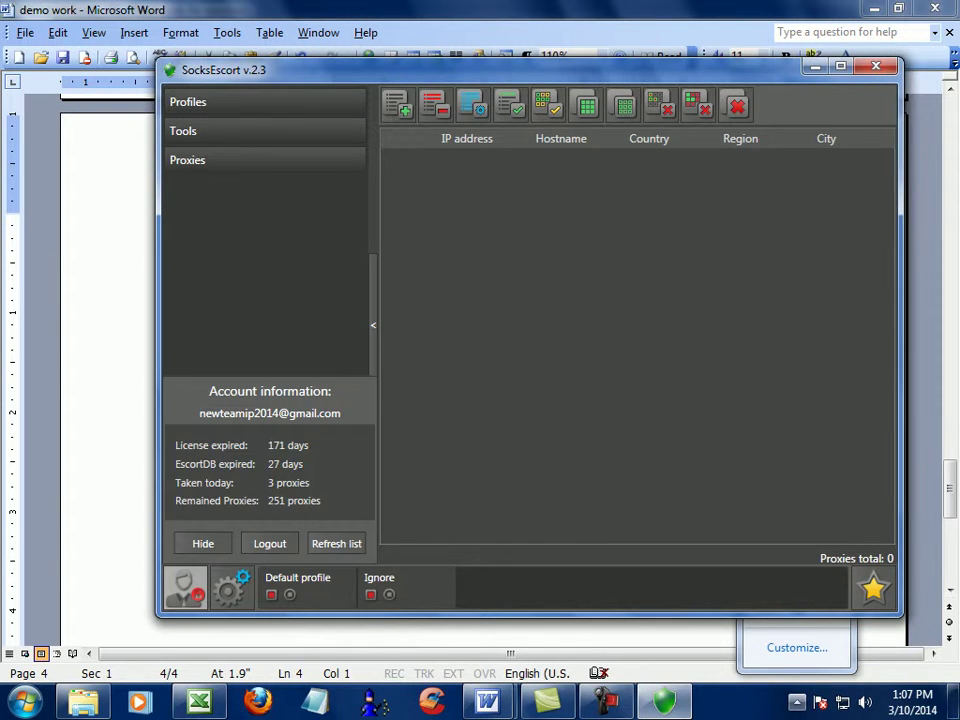
click(185, 588)
click(187, 160)
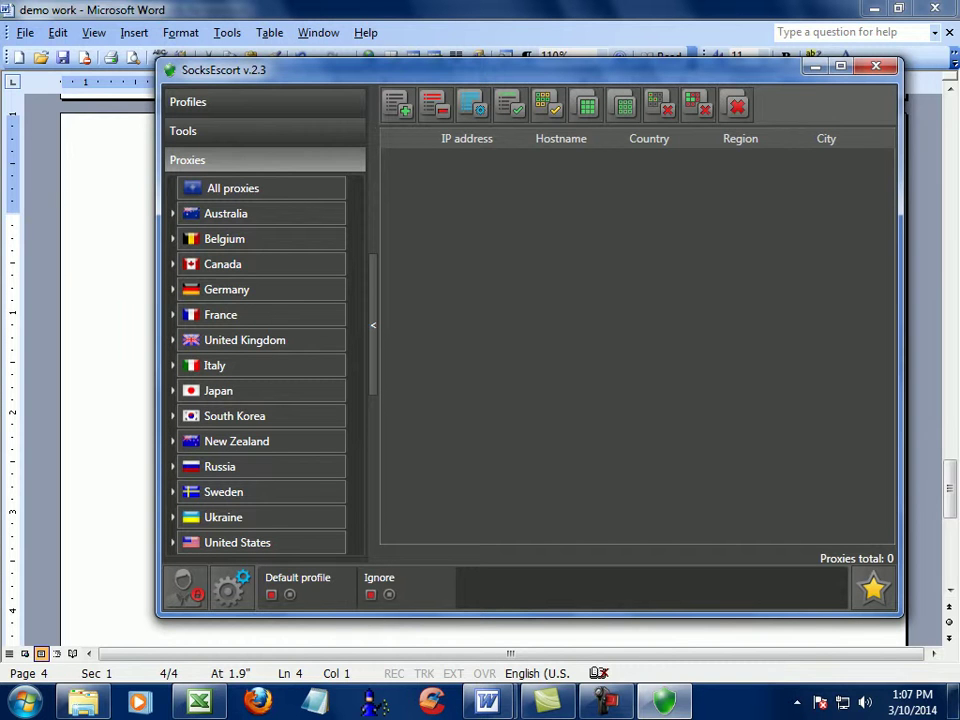
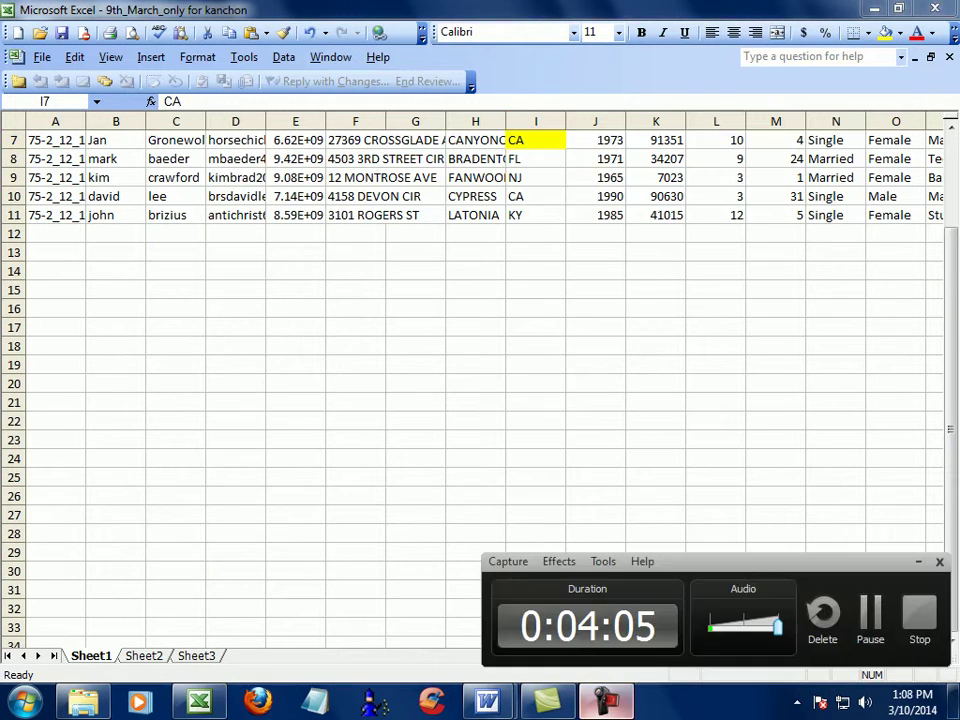
Step: Reopen SocksEscort, list the California proxies and obtain the Anaheim *.rr.com proxy for the default profile
click(797, 702)
double_click(825, 605)
drag(360, 175, 360, 313)
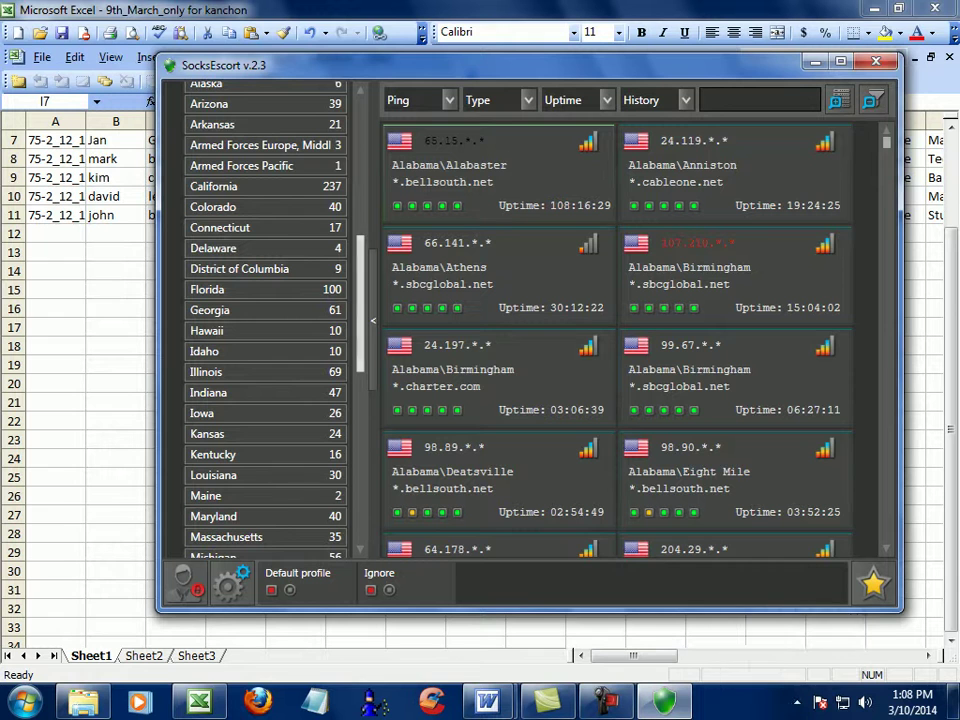
click(265, 187)
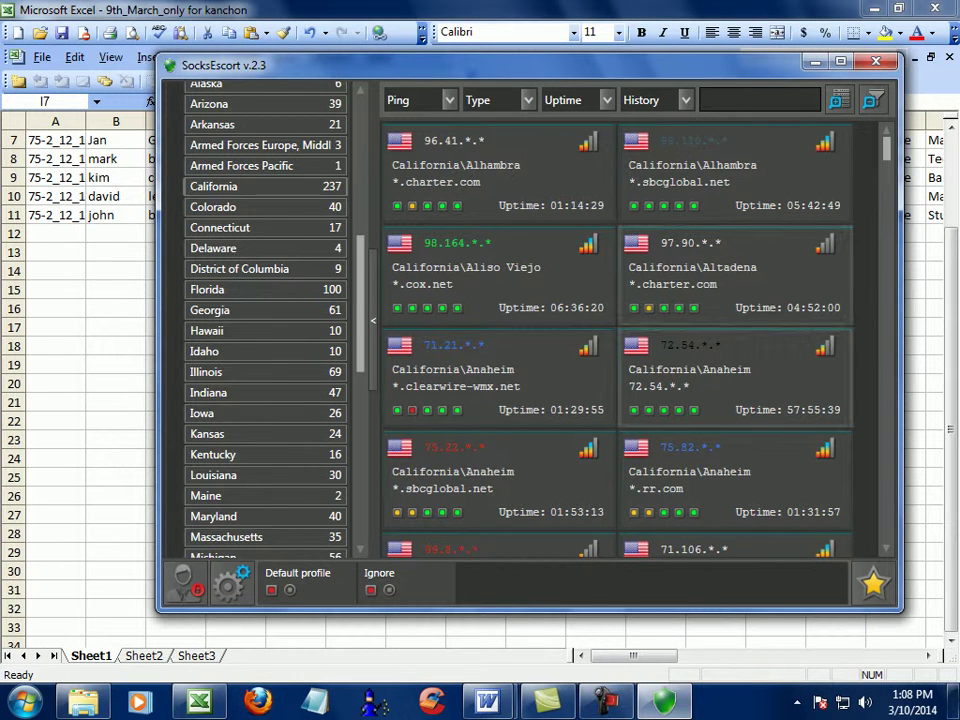
right_click(750, 488)
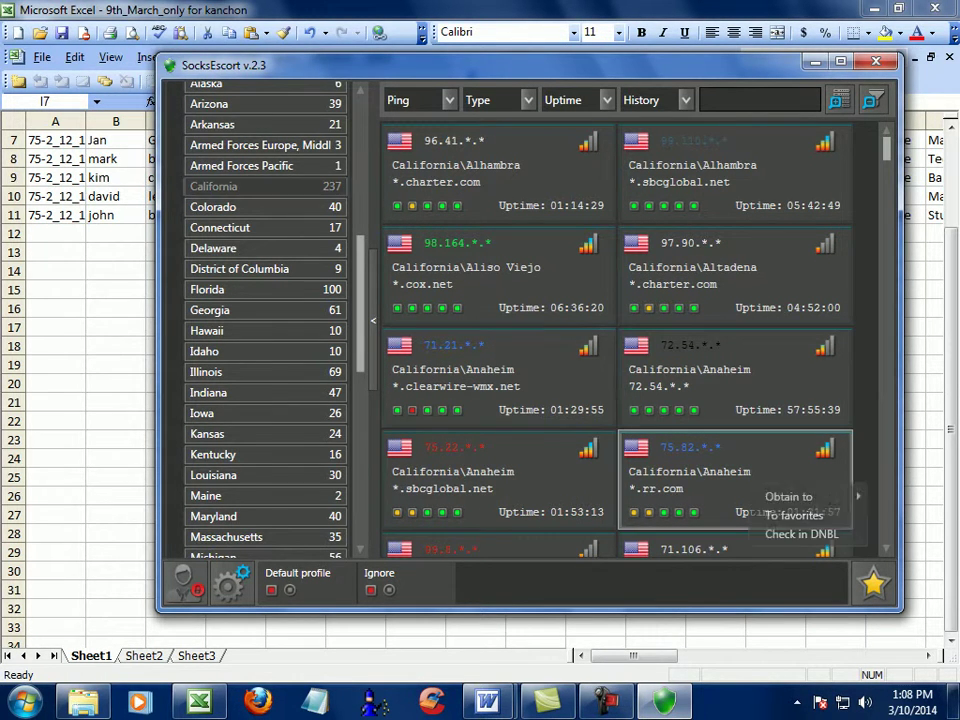
click(696, 500)
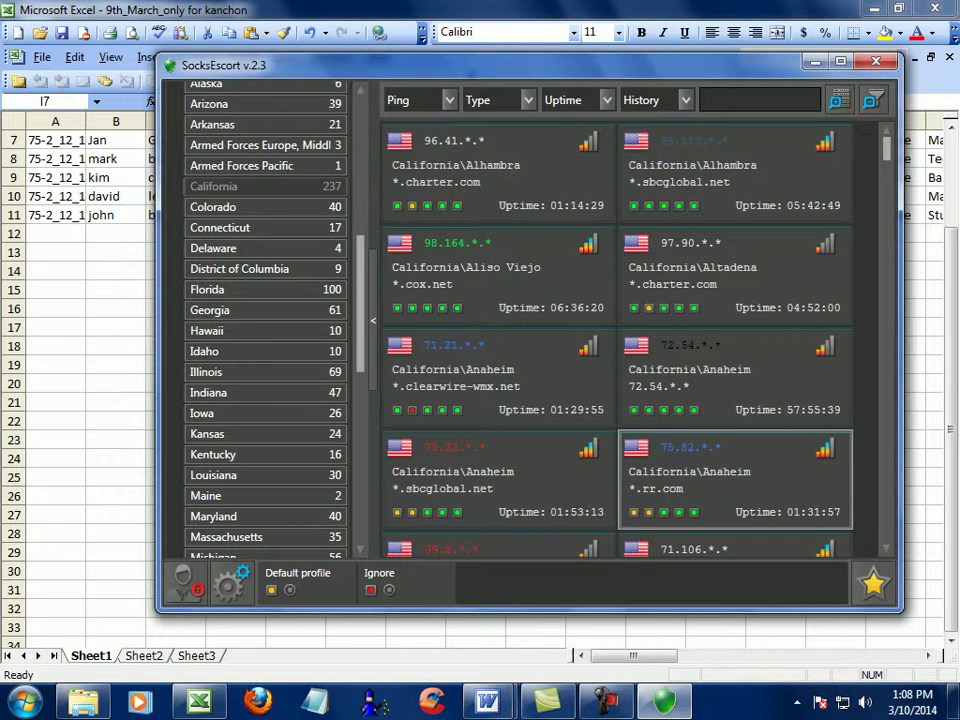
drag(508, 67, 459, 48)
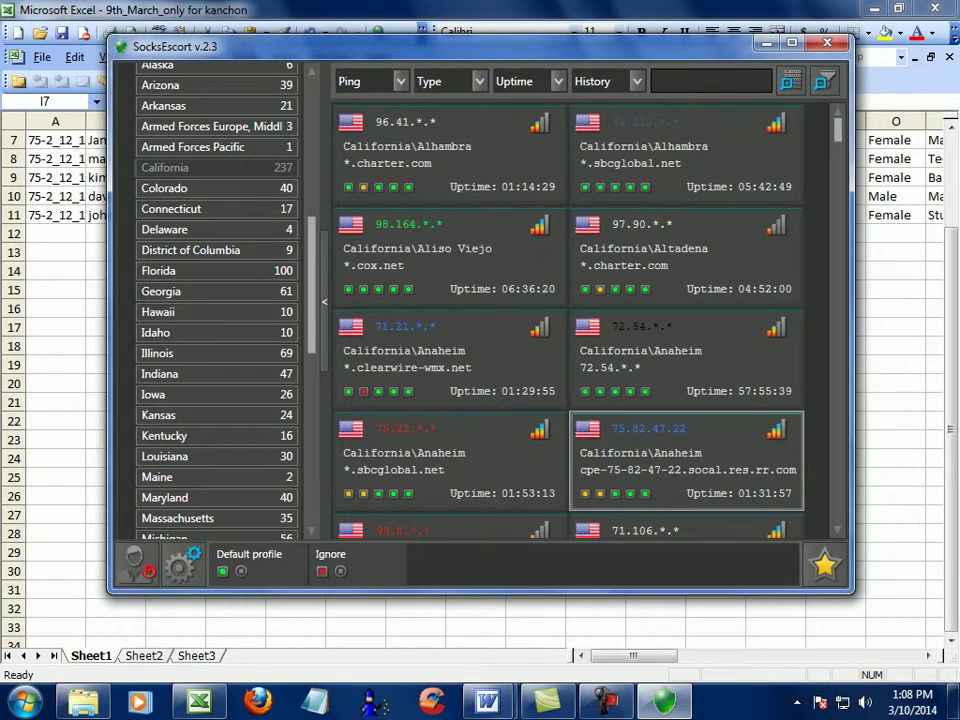
click(766, 43)
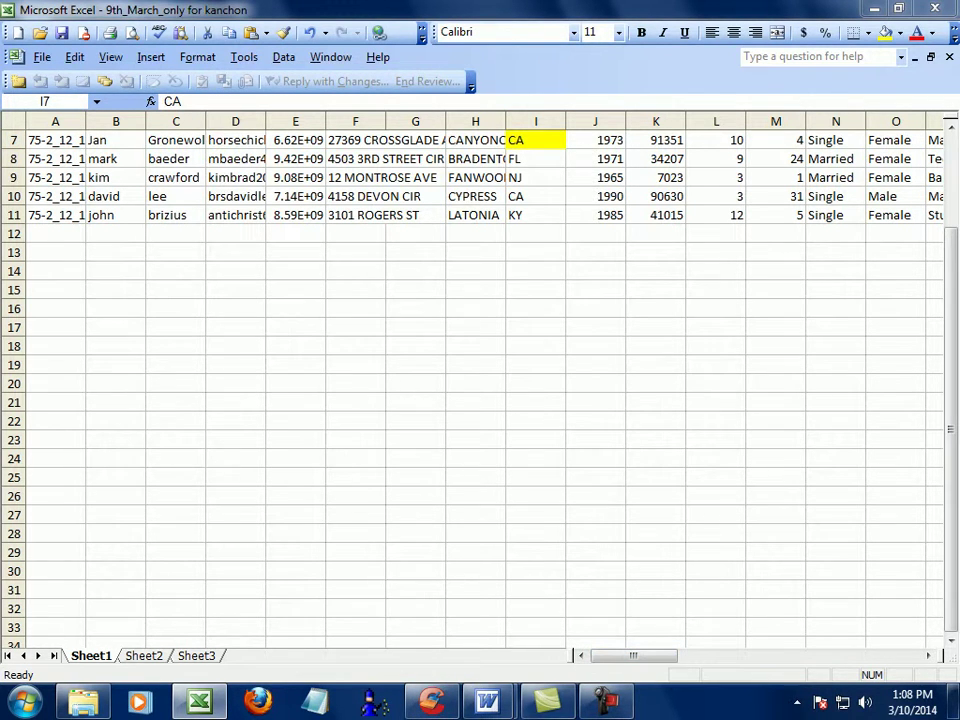
Step: Switch to CCleaner and run the cleaner twice on the already ticked items, skipping the open Firefox cache
click(432, 700)
click(888, 637)
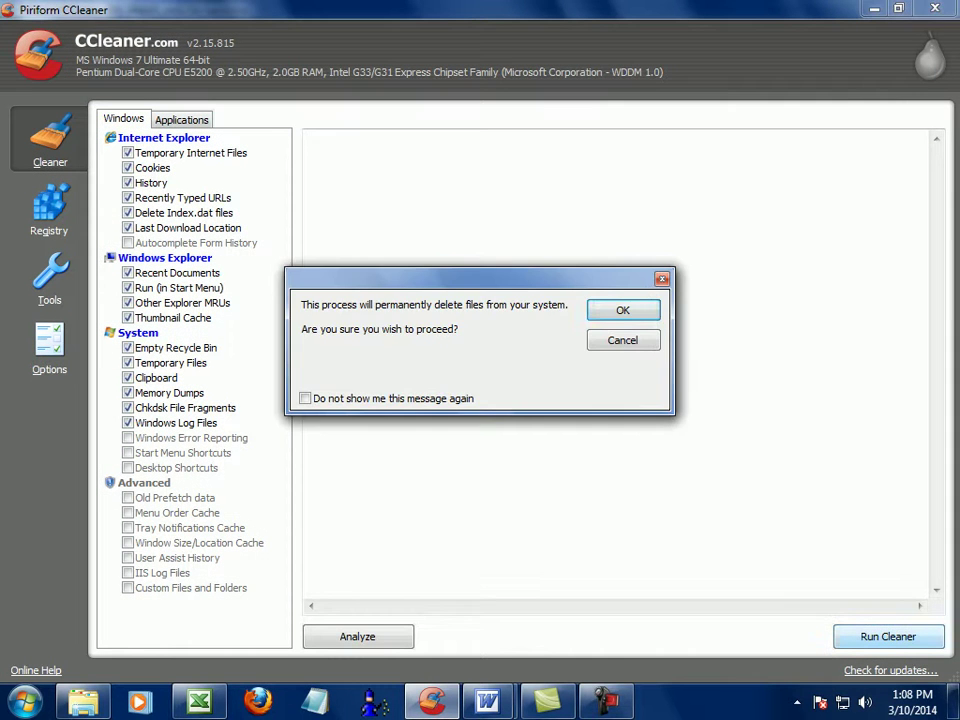
key(Return)
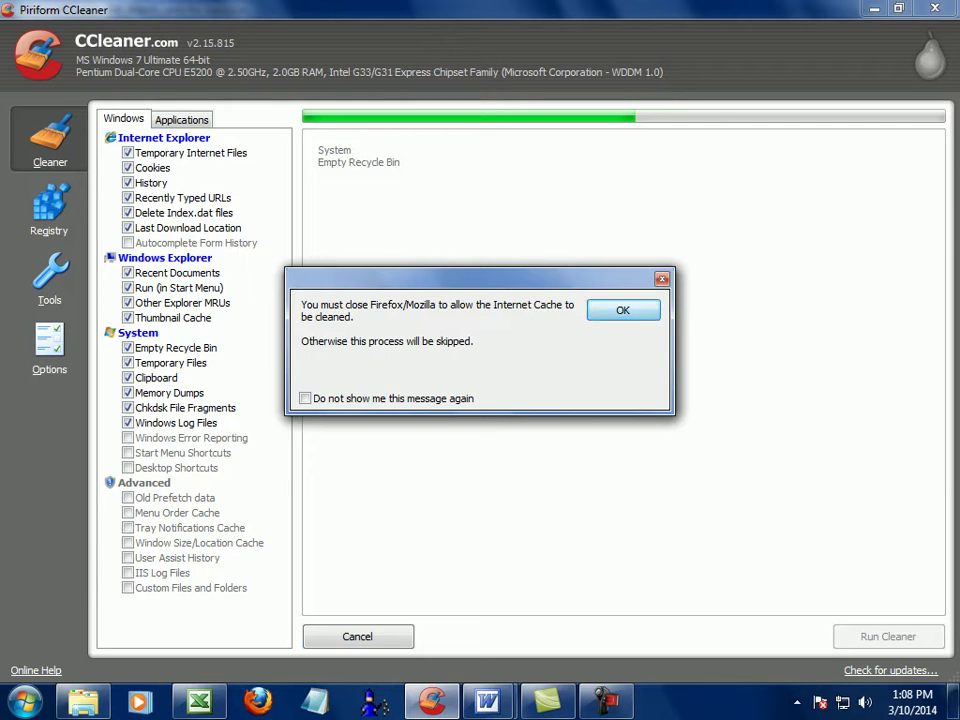
key(Return)
click(888, 637)
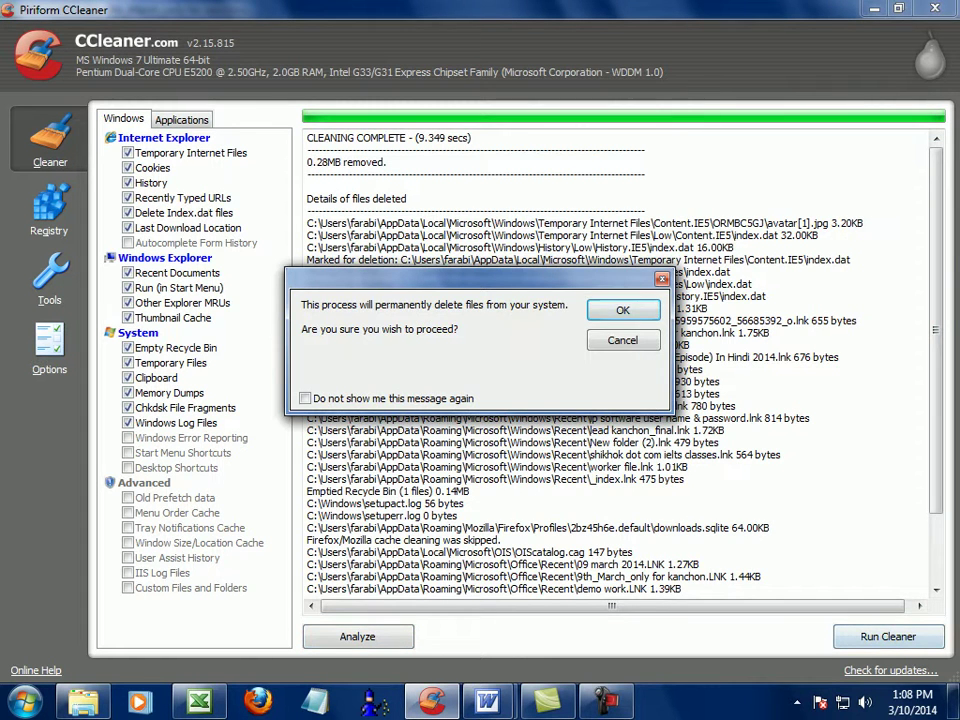
click(623, 309)
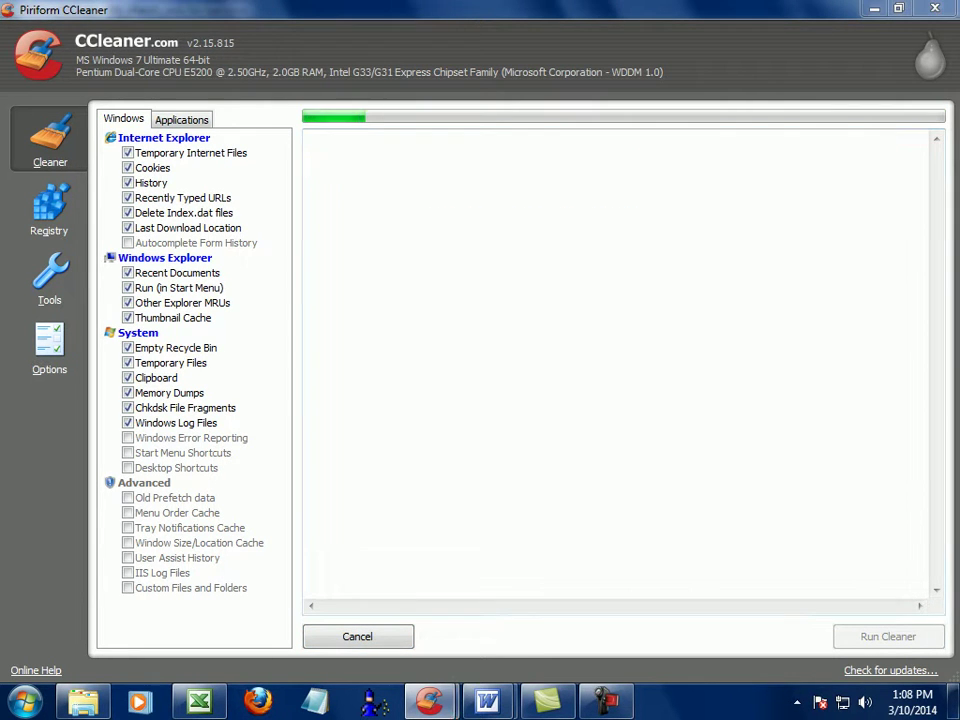
key(Return)
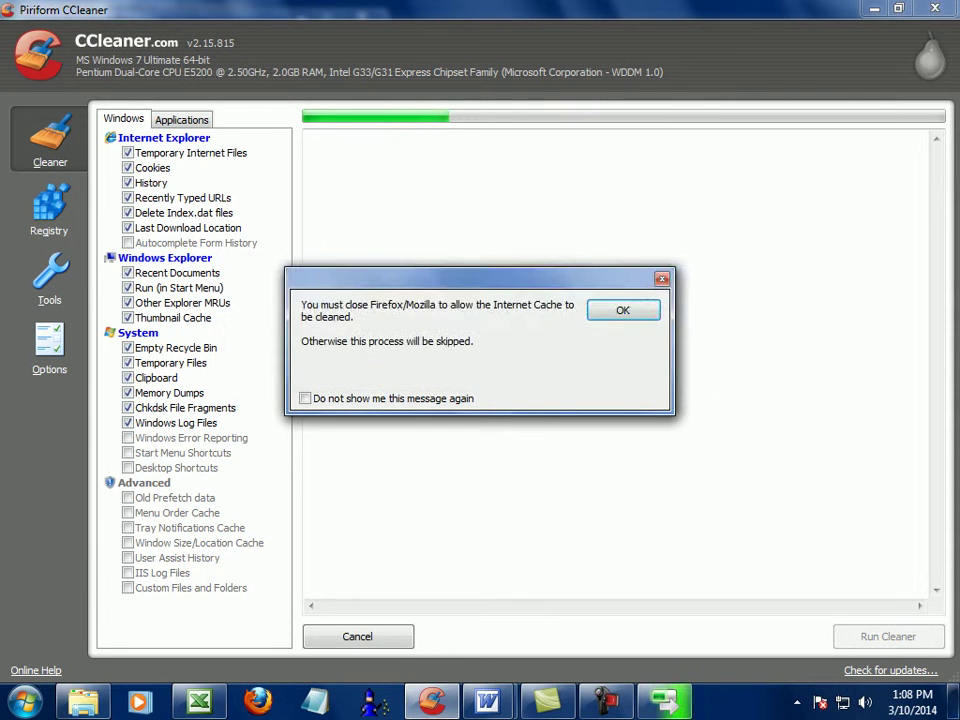
key(Return)
click(874, 9)
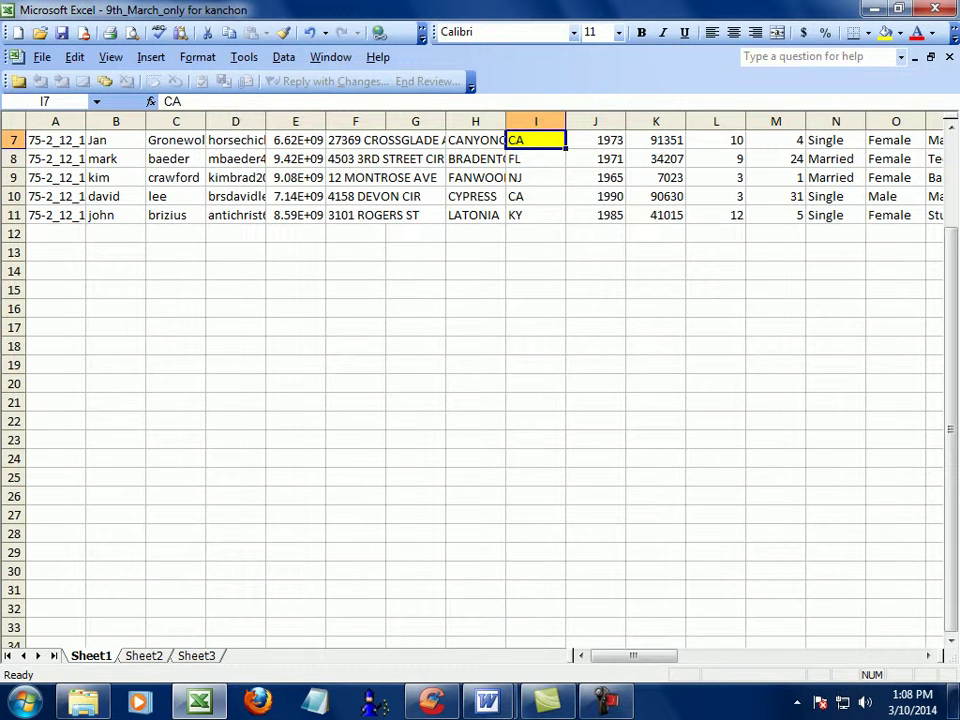
Step: Switch to Firefox and clear all history for the time range Everything, including cookies, cache and active logins
click(258, 701)
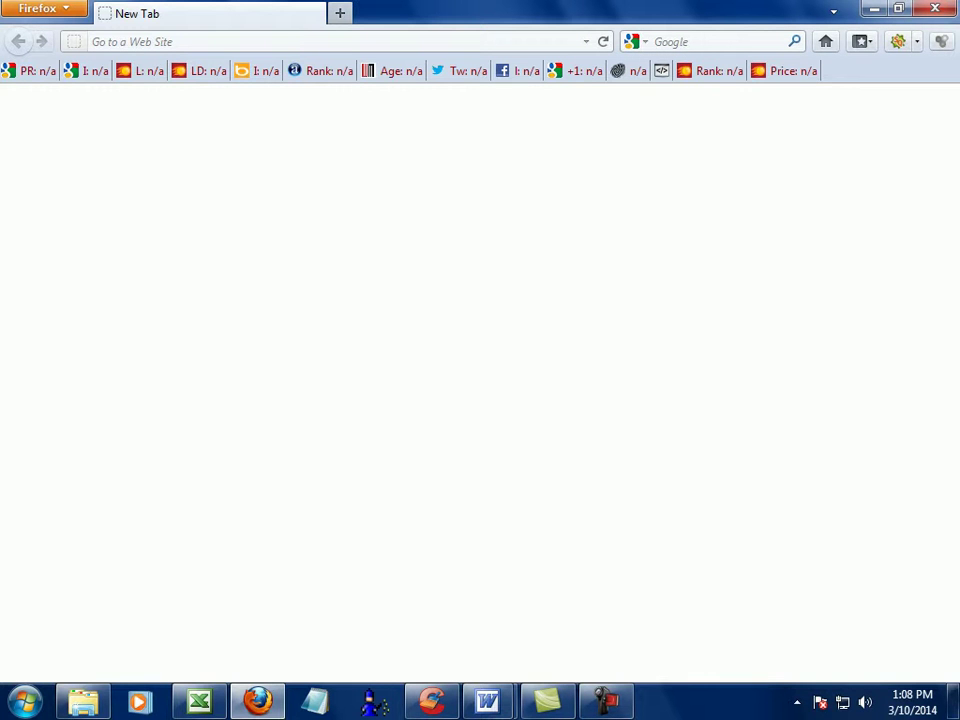
key(ctrl+shift+Delete)
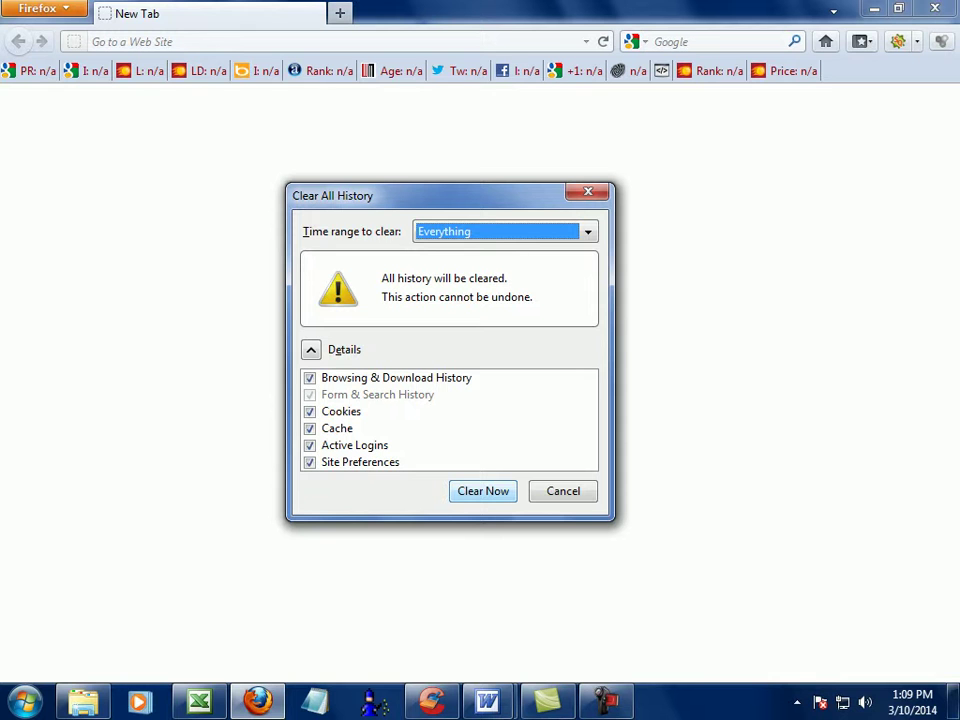
key(Return)
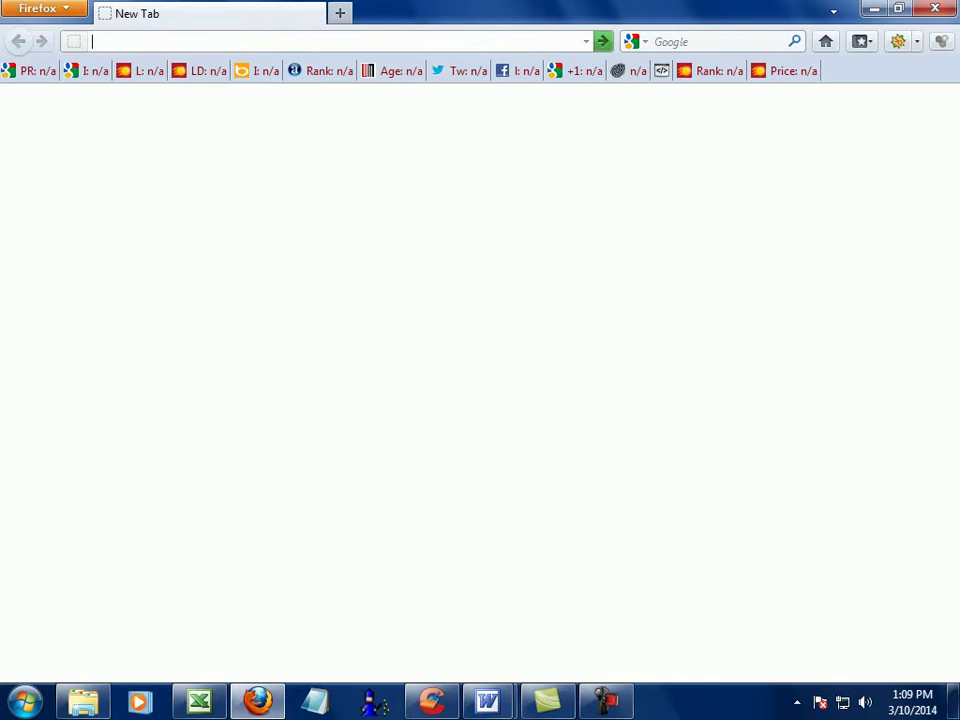
Step: Select the full National Insurance link with its lead ID in the demo work document and return to Firefox's address bar
click(487, 700)
click(591, 592)
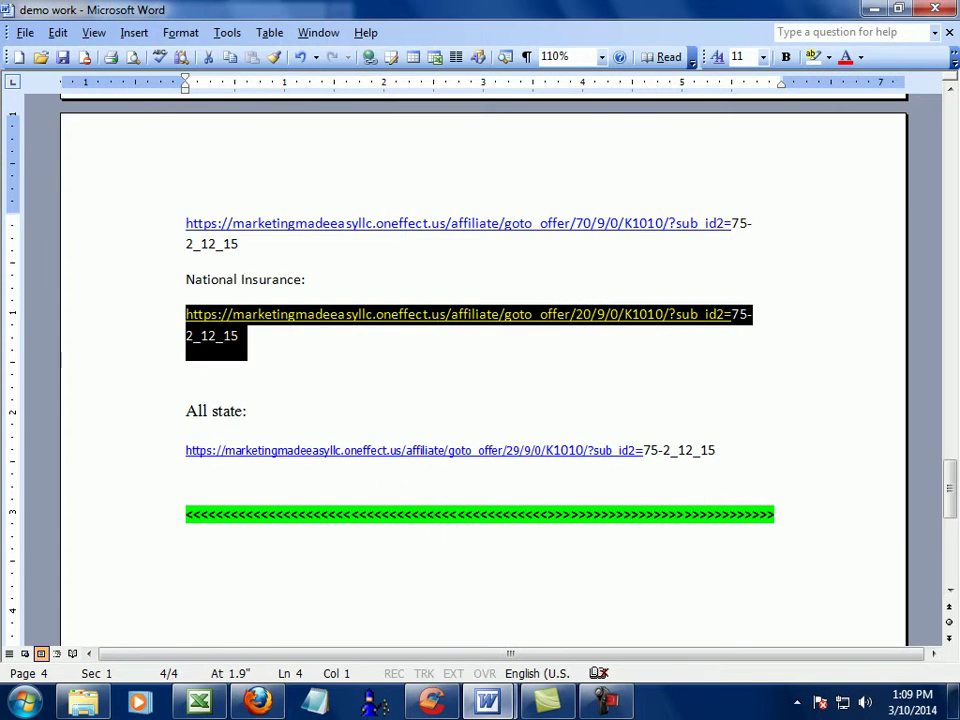
click(239, 336)
key(shift+Home)
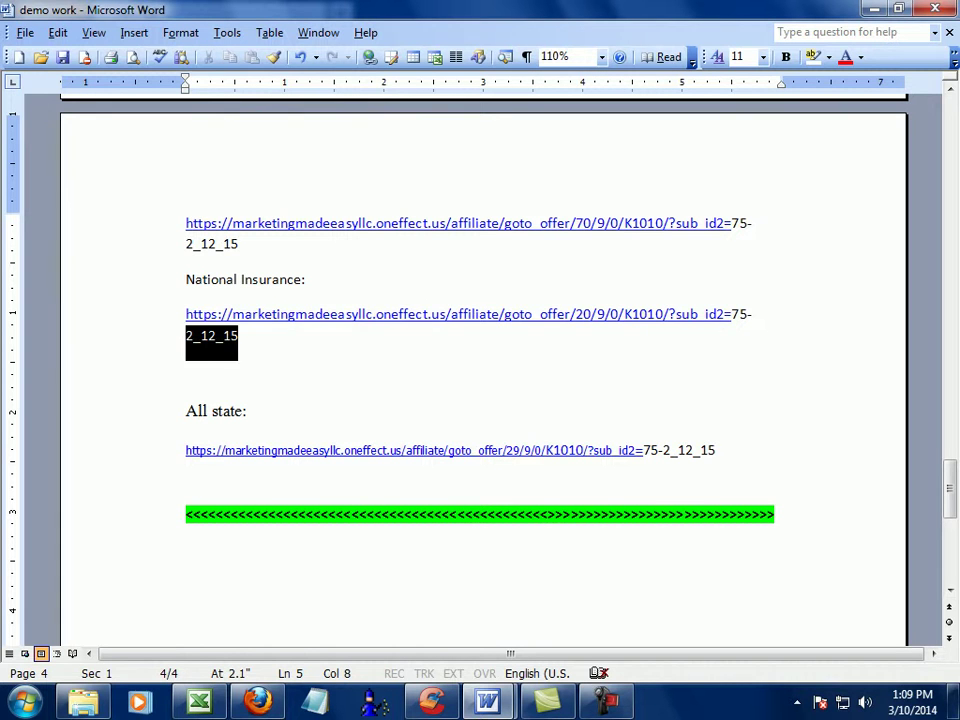
key(shift+Up)
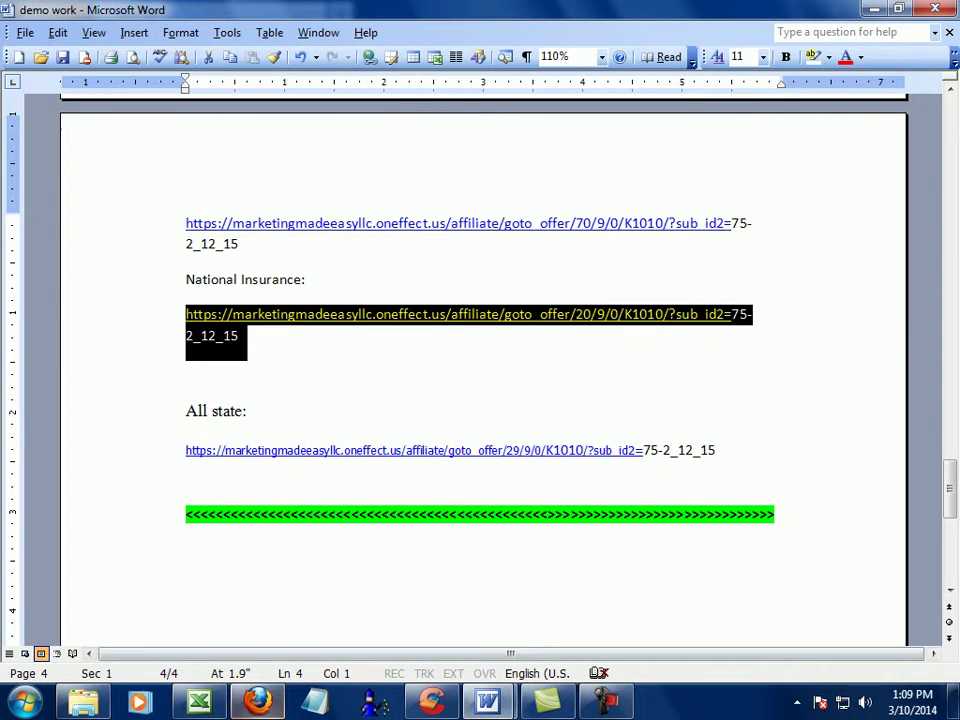
key(alt+Tab)
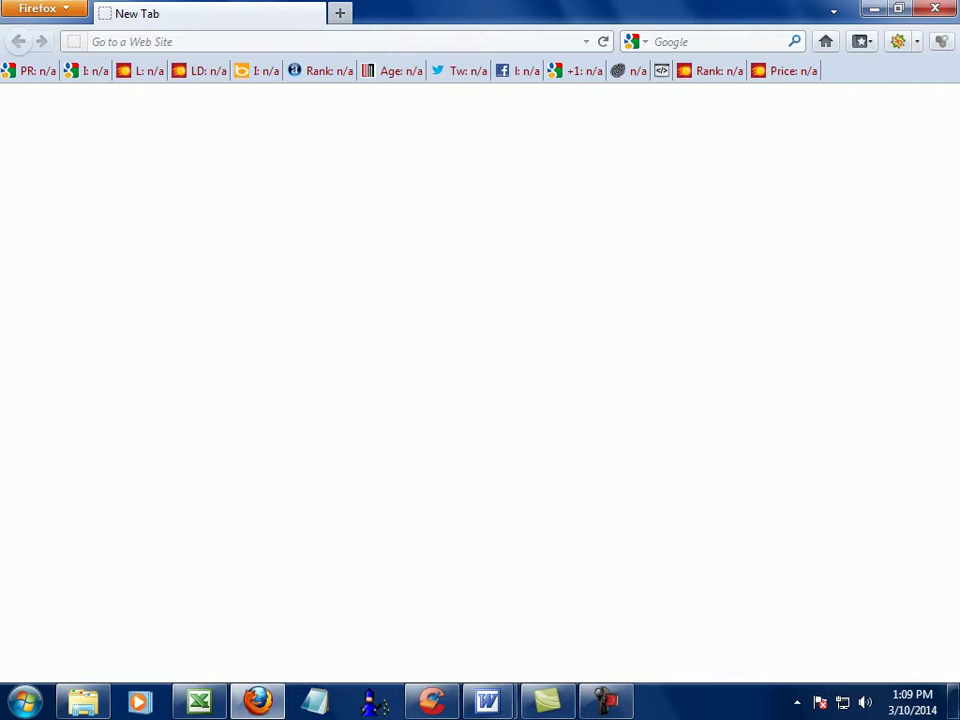
click(93, 42)
key(alt+Tab)
Step: Clear the Firefox history once more and open the list of stored cookies from the Privacy options
key(ctrl+shift+Delete)
key(Return)
click(44, 8)
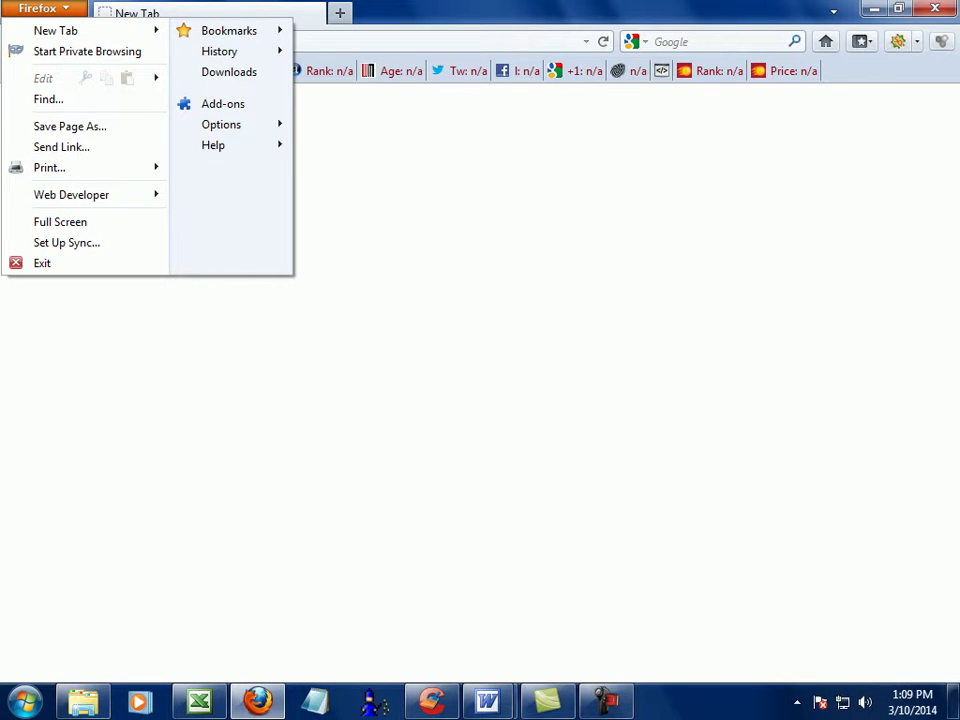
mouse_move(221, 124)
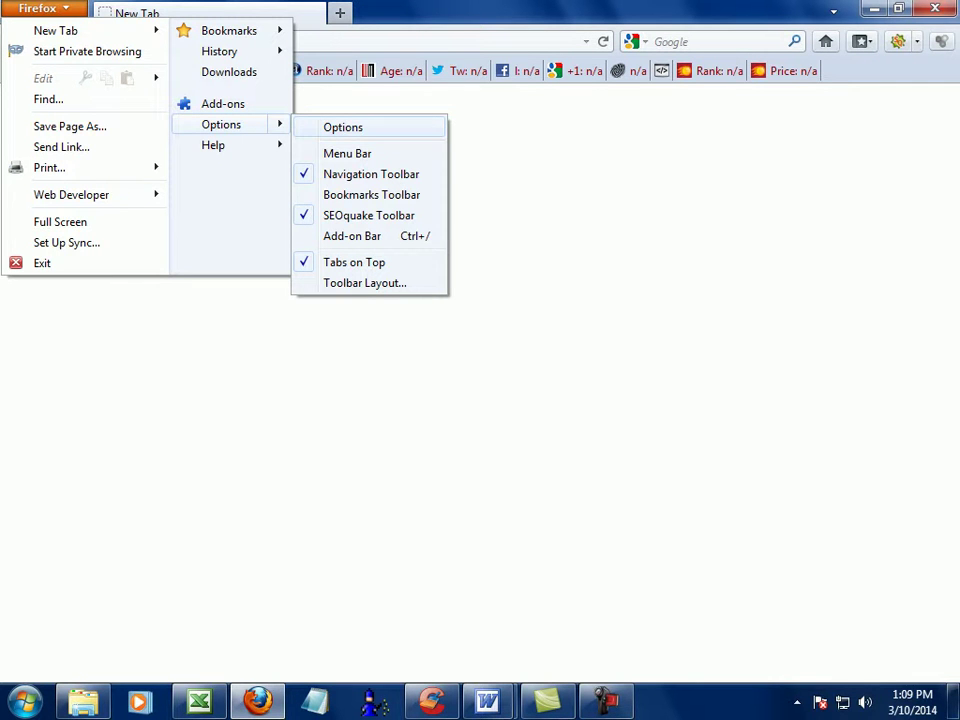
click(343, 127)
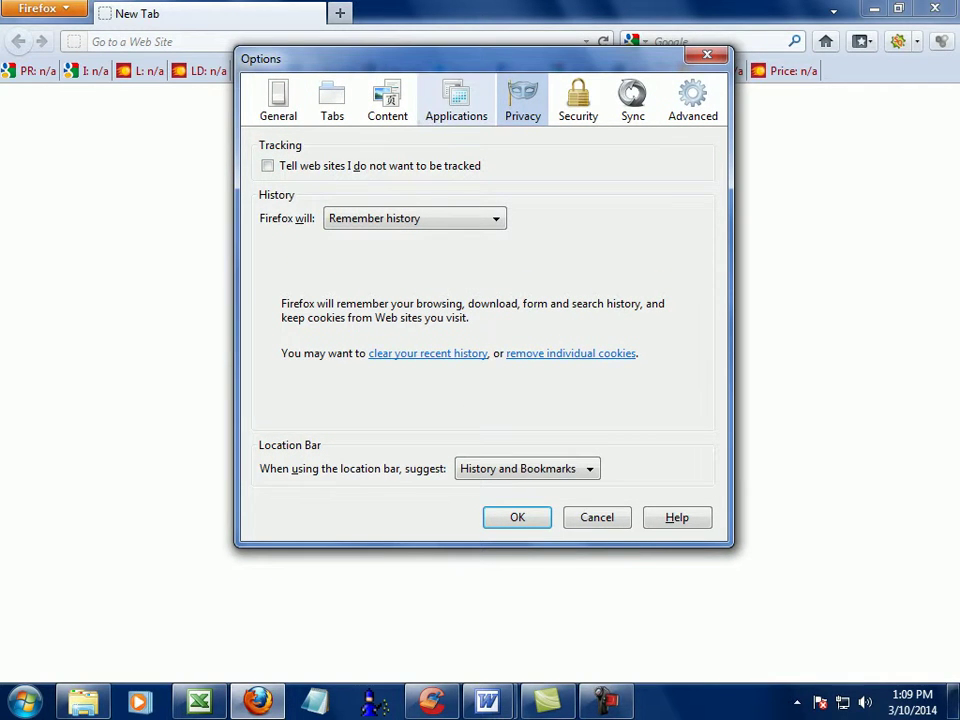
click(456, 101)
click(523, 101)
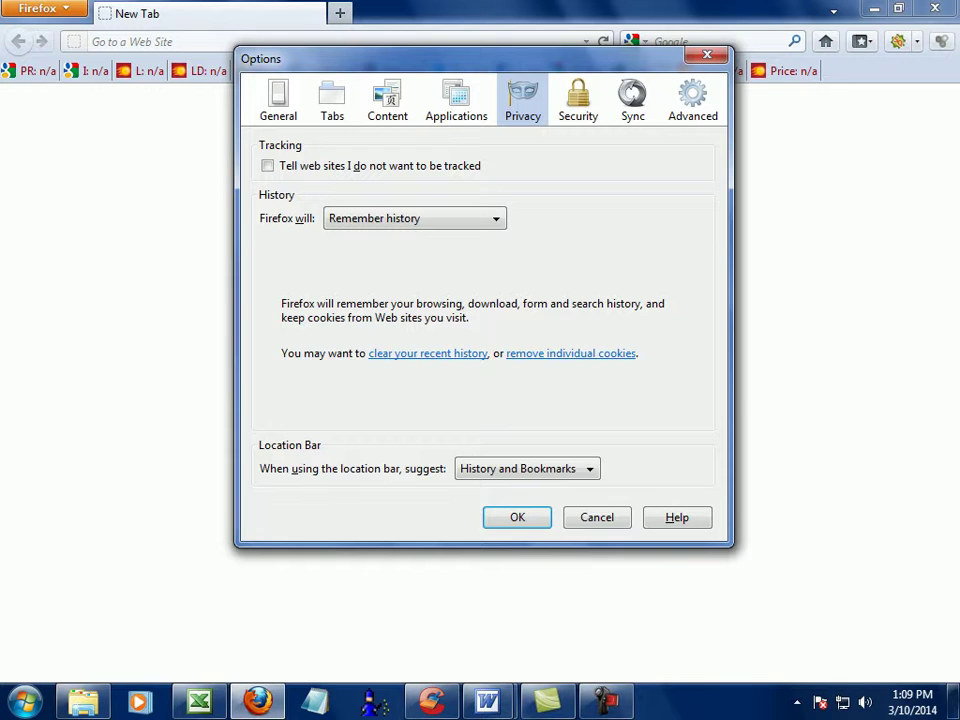
click(571, 353)
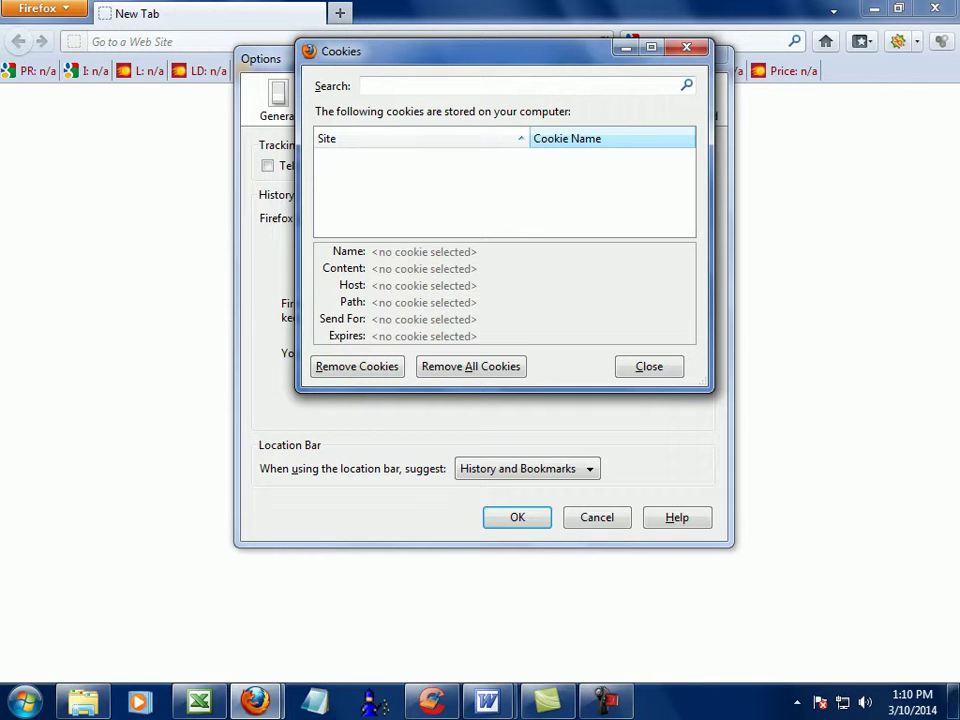
click(585, 139)
click(450, 139)
click(585, 139)
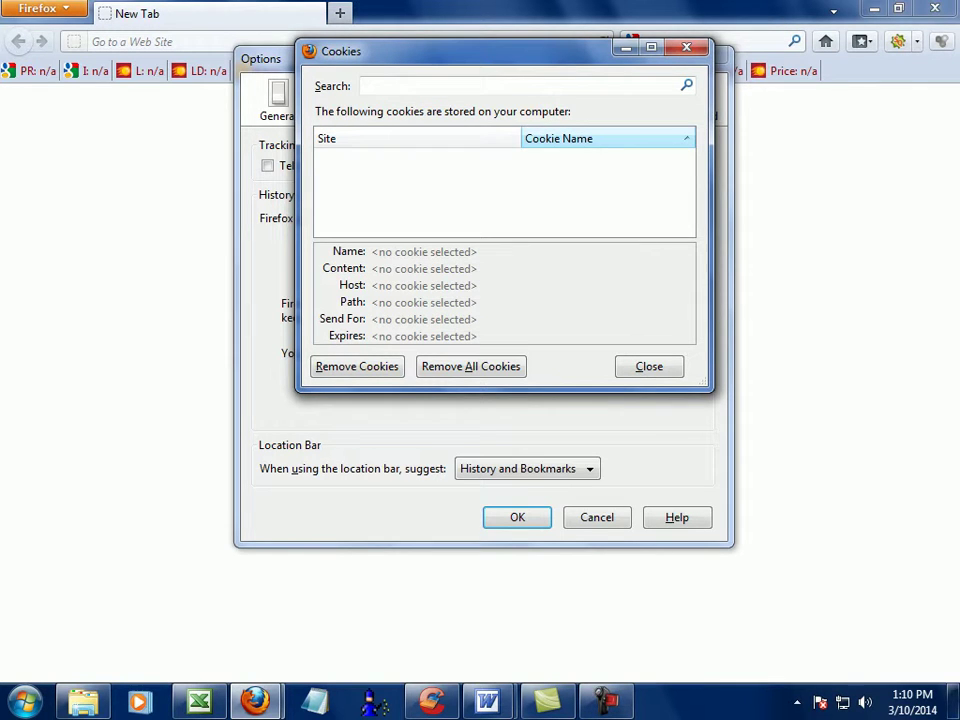
click(420, 138)
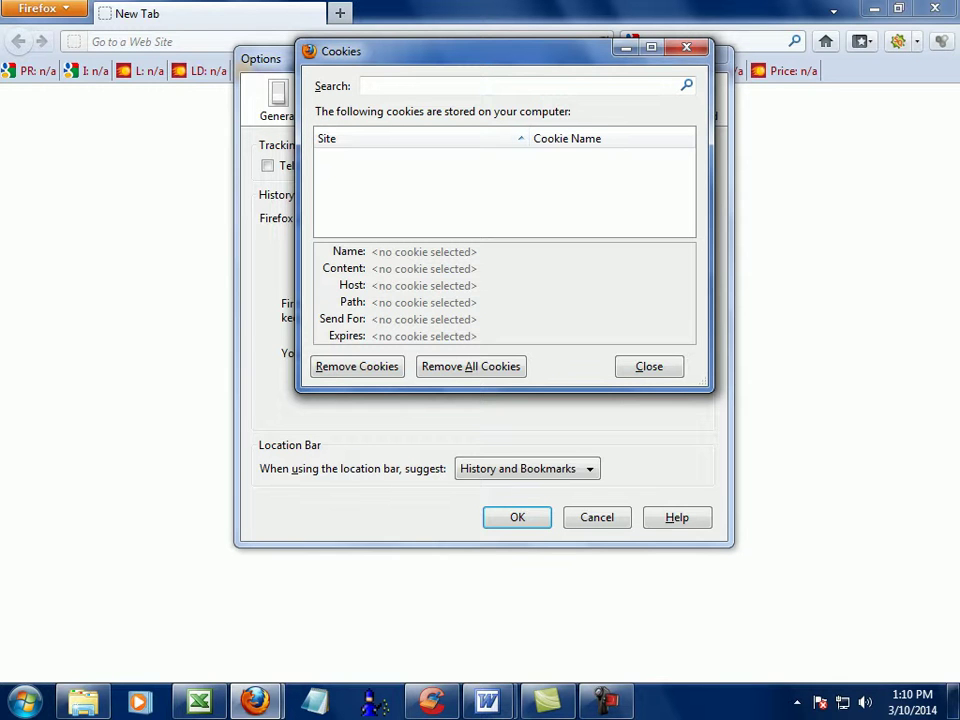
click(585, 139)
click(450, 139)
click(585, 139)
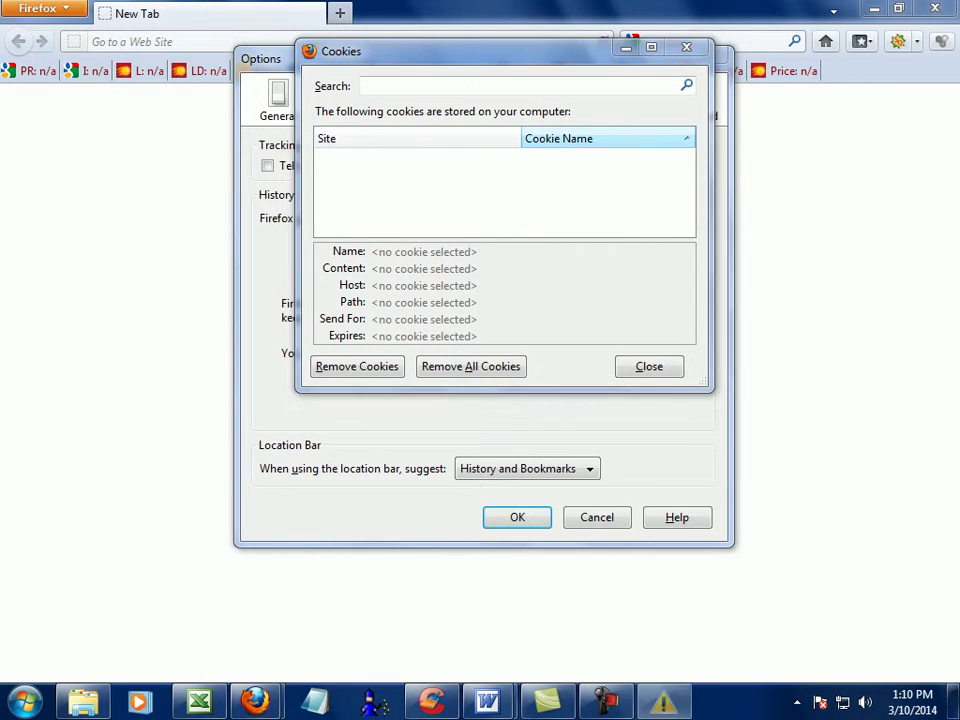
click(705, 150)
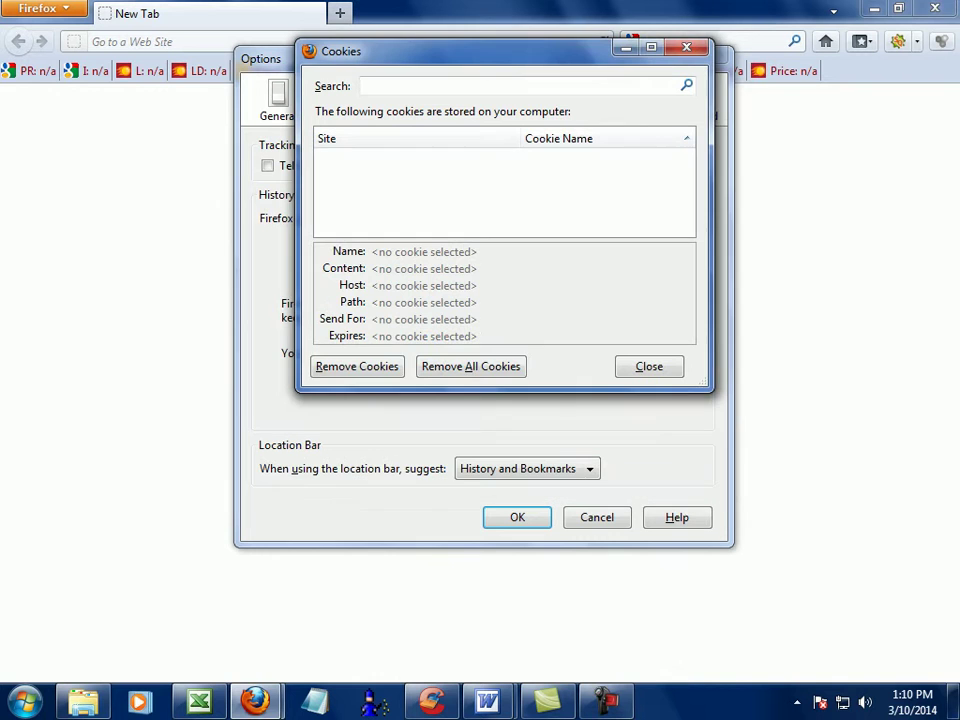
Step: Remove all stored Firefox cookies, then close the cookie list and confirm the Privacy options
click(471, 367)
click(471, 367)
click(471, 367)
click(649, 367)
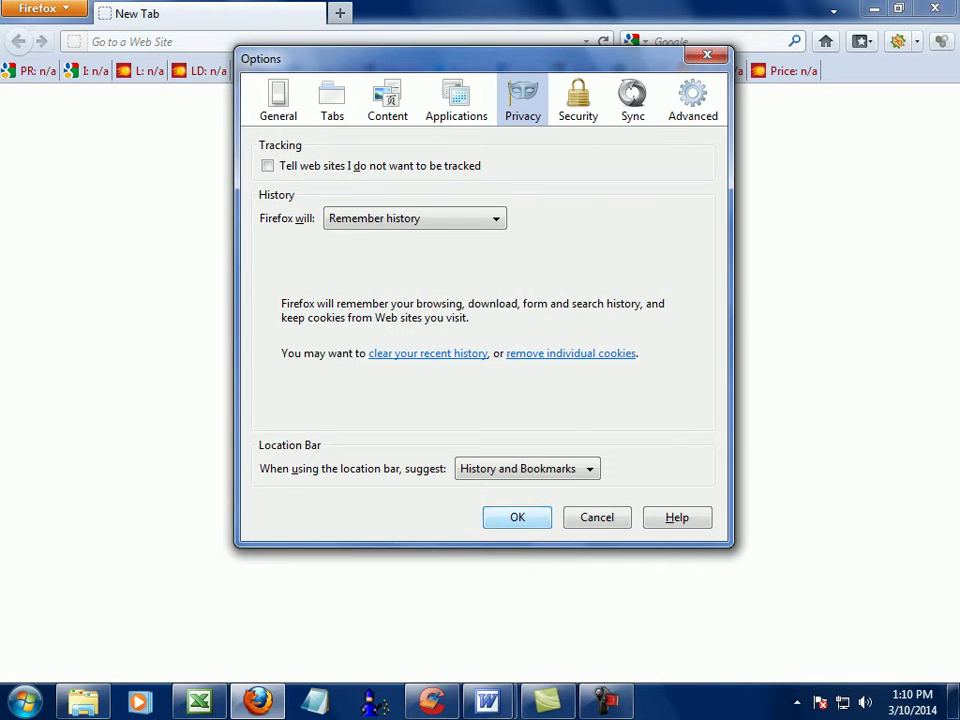
click(517, 517)
Step: Switch to the demo work document in Word and make "Insurance:" bold in the National Insurance heading
right_click(467, 212)
click(466, 211)
mouse_move(487, 700)
click(590, 590)
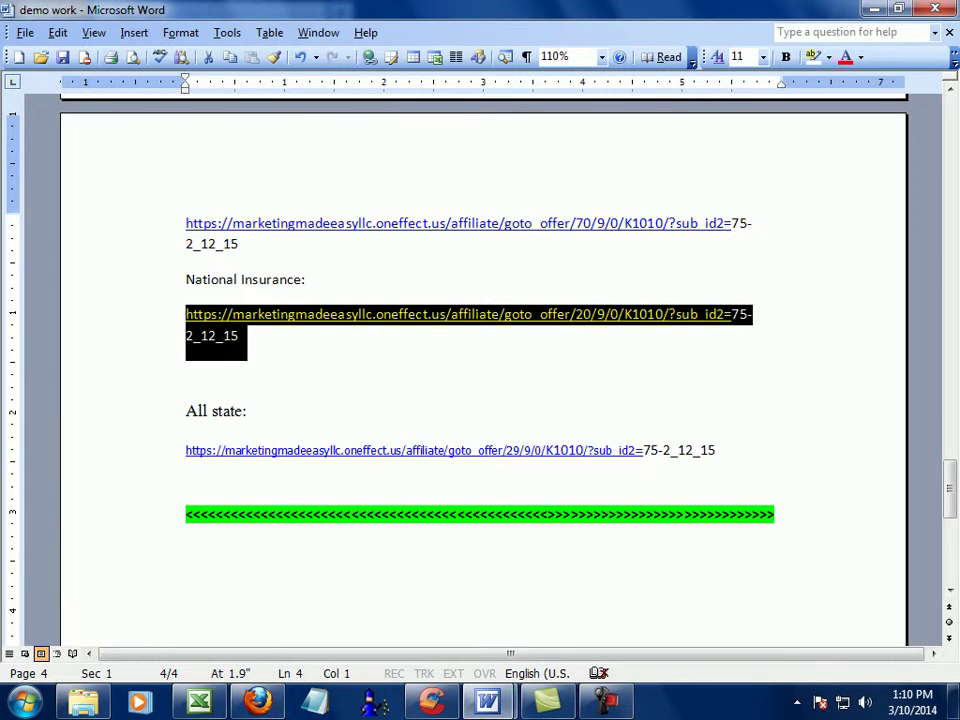
drag(308, 281, 243, 281)
key(ctrl+b)
click(239, 336)
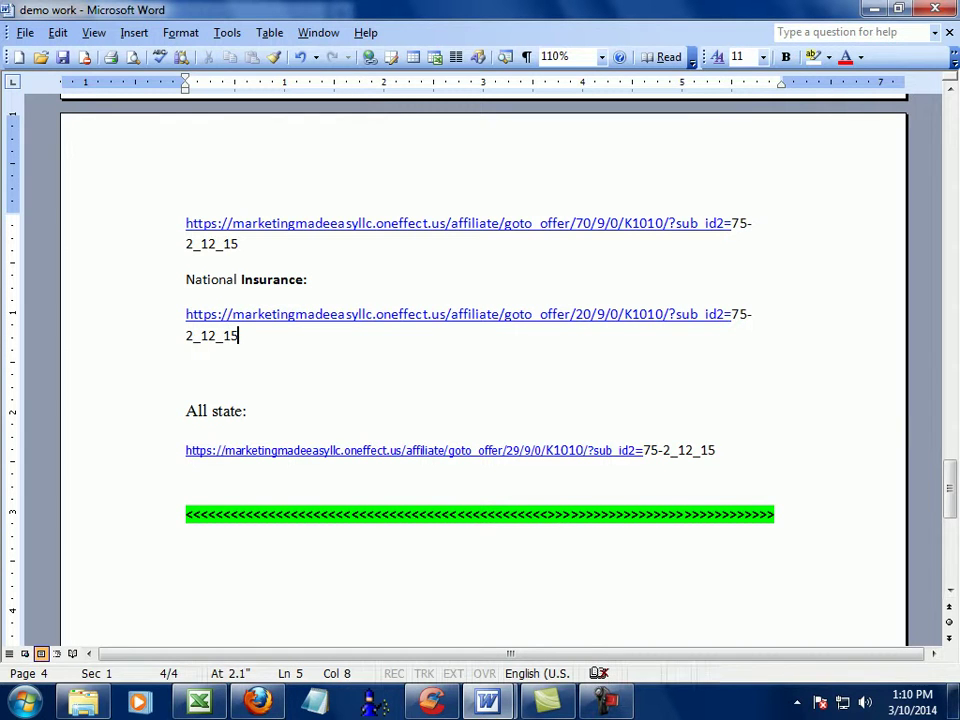
Step: Copy the full National Insurance link with its lead ID and load it in the blank Firefox tab
drag(239, 336, 187, 316)
key(ctrl+c)
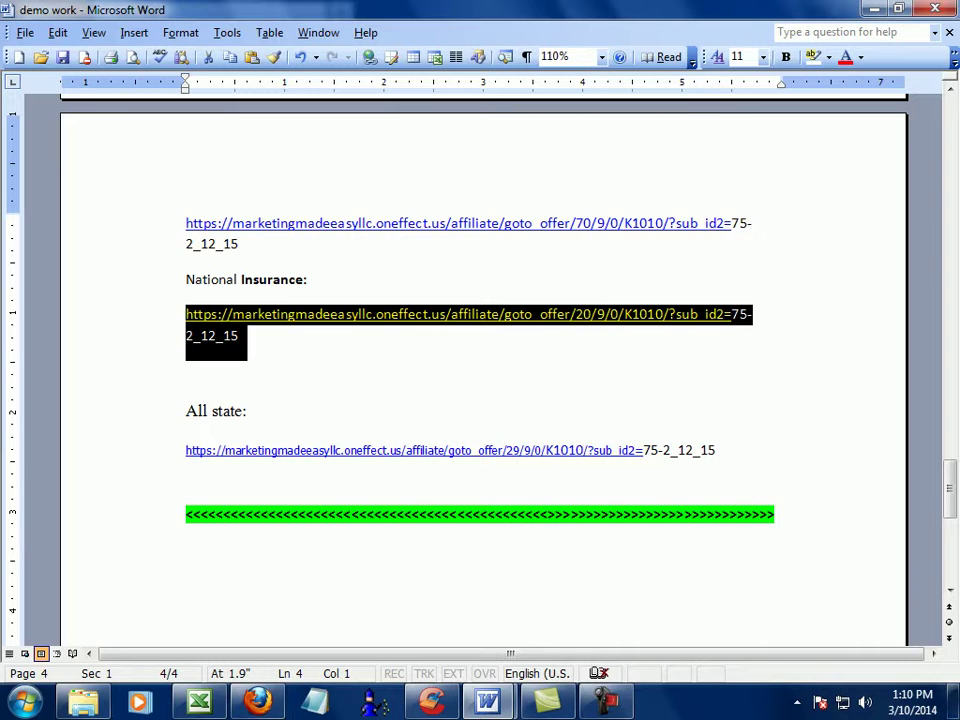
click(258, 702)
right_click(438, 45)
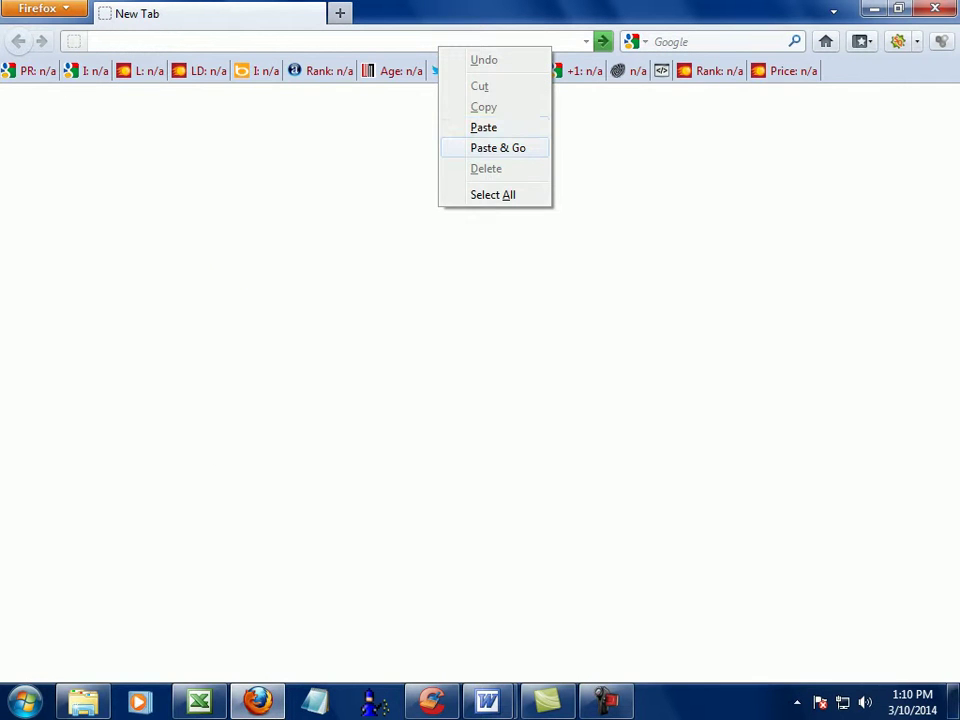
click(497, 148)
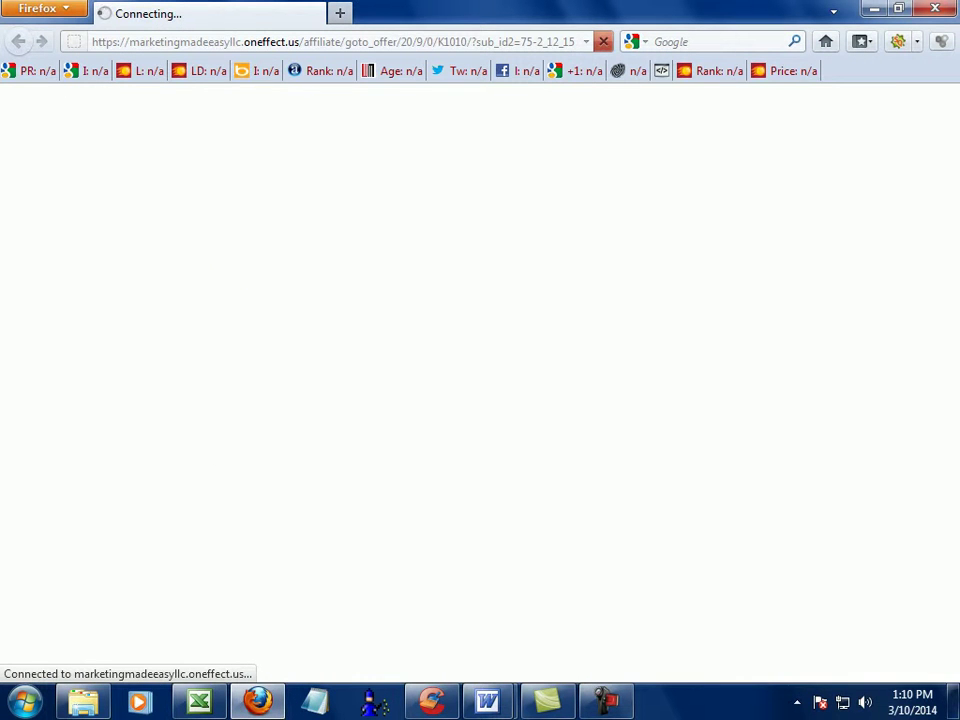
click(606, 702)
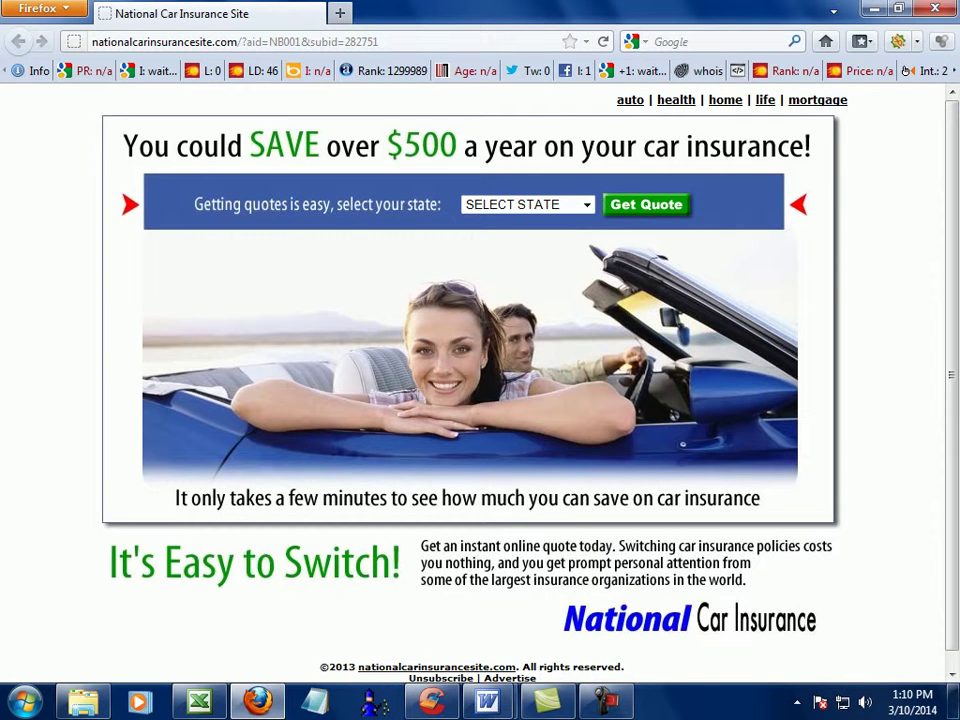
Step: Check the lead's state in the Excel lead sheet and request car insurance quotes for California on the National Car Insurance page
drag(380, 41, 96, 41)
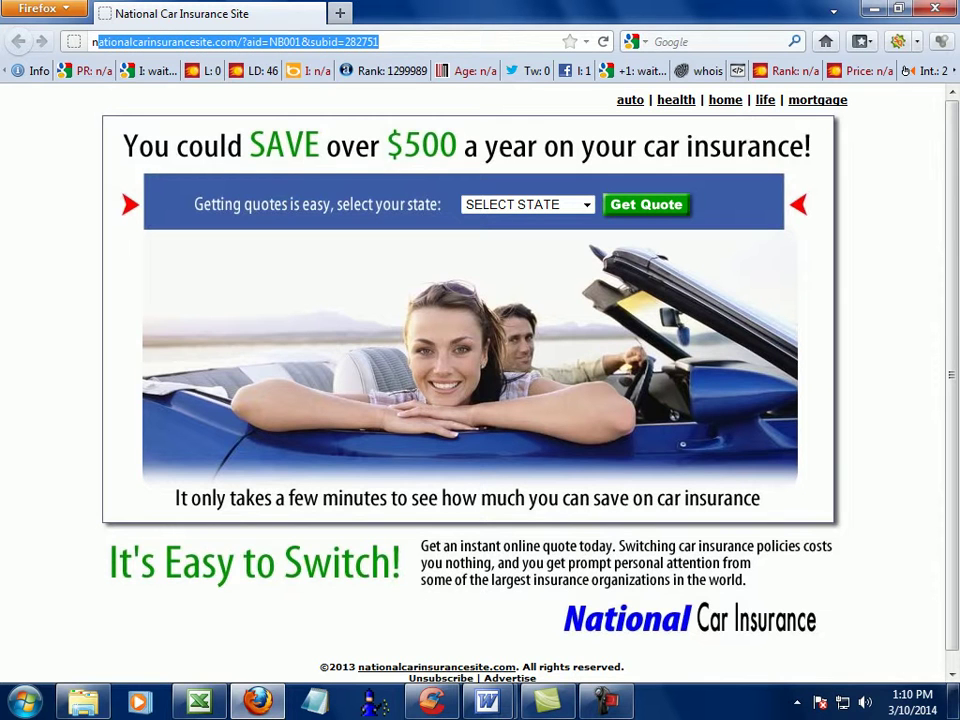
drag(712, 205, 601, 205)
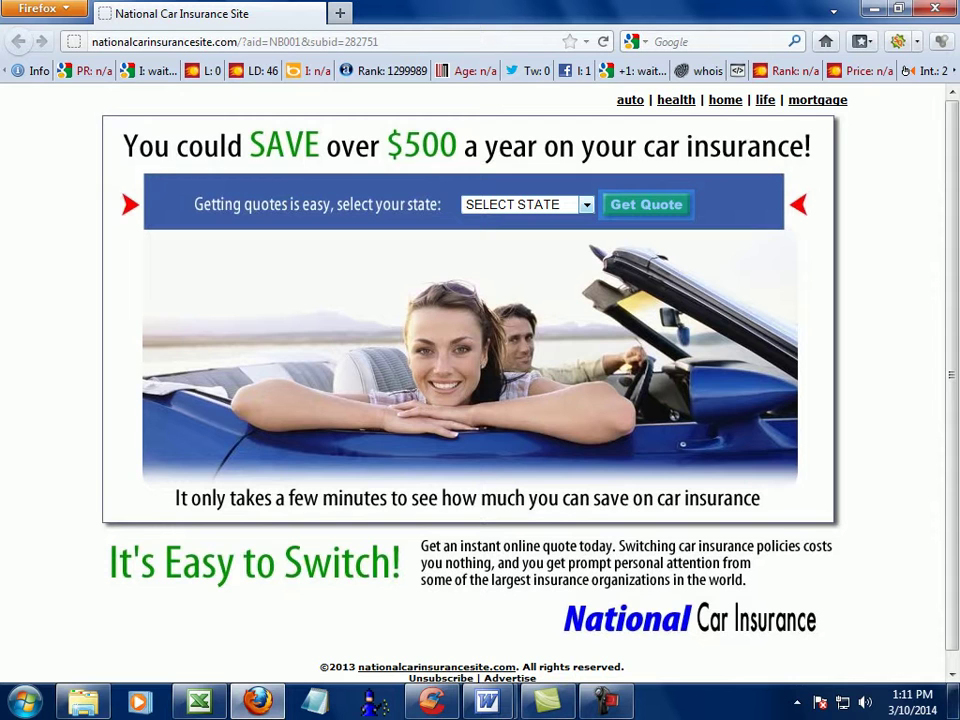
click(586, 204)
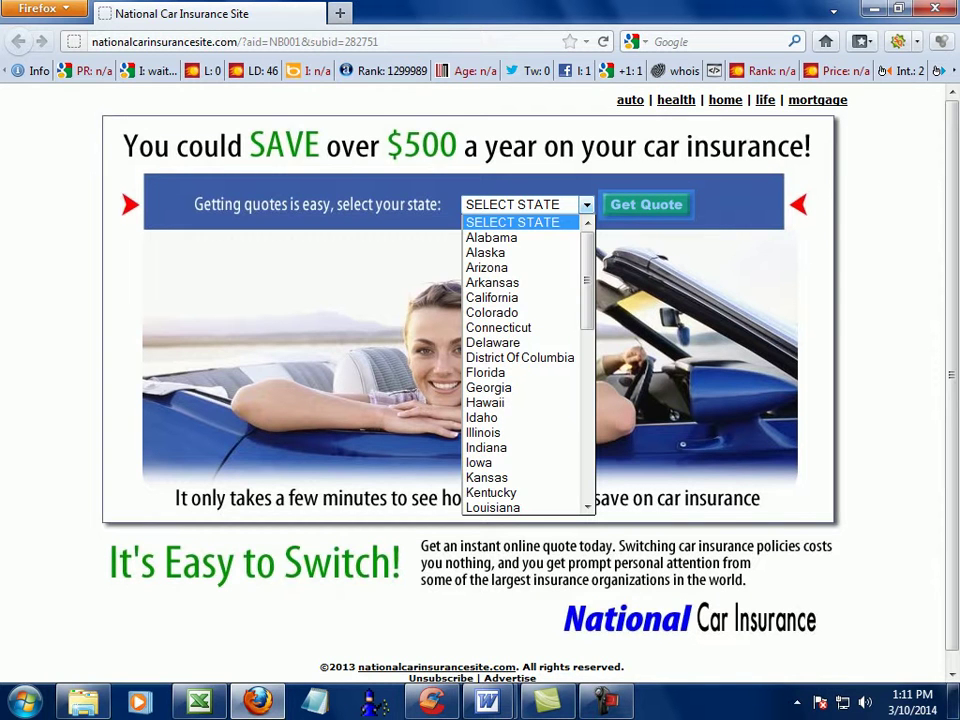
scroll(528, 365, down, 4)
scroll(528, 365, up, 2)
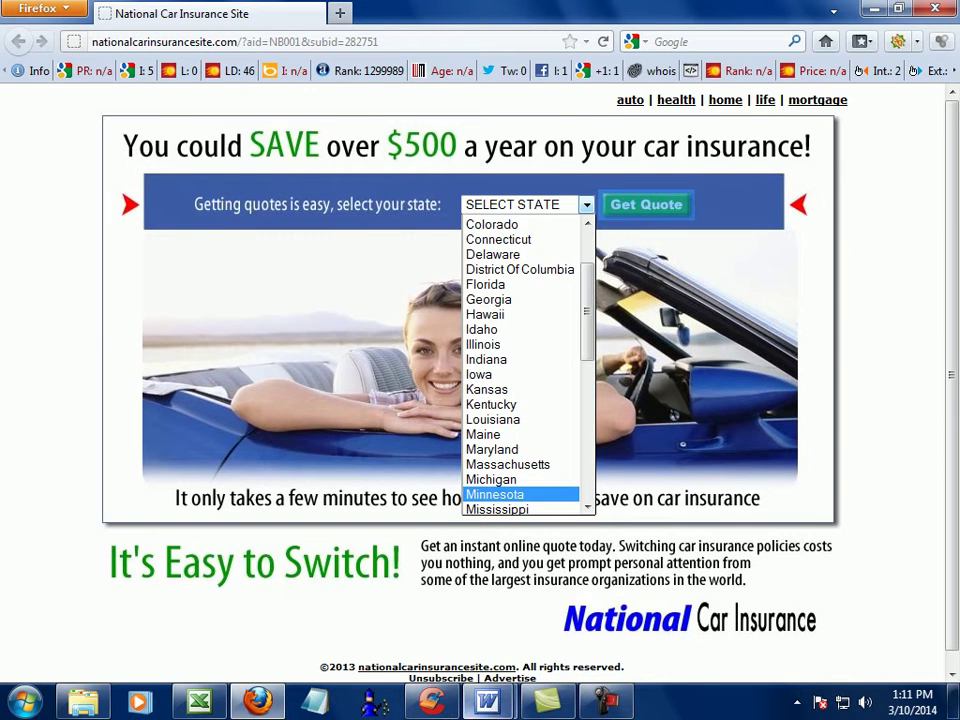
click(199, 701)
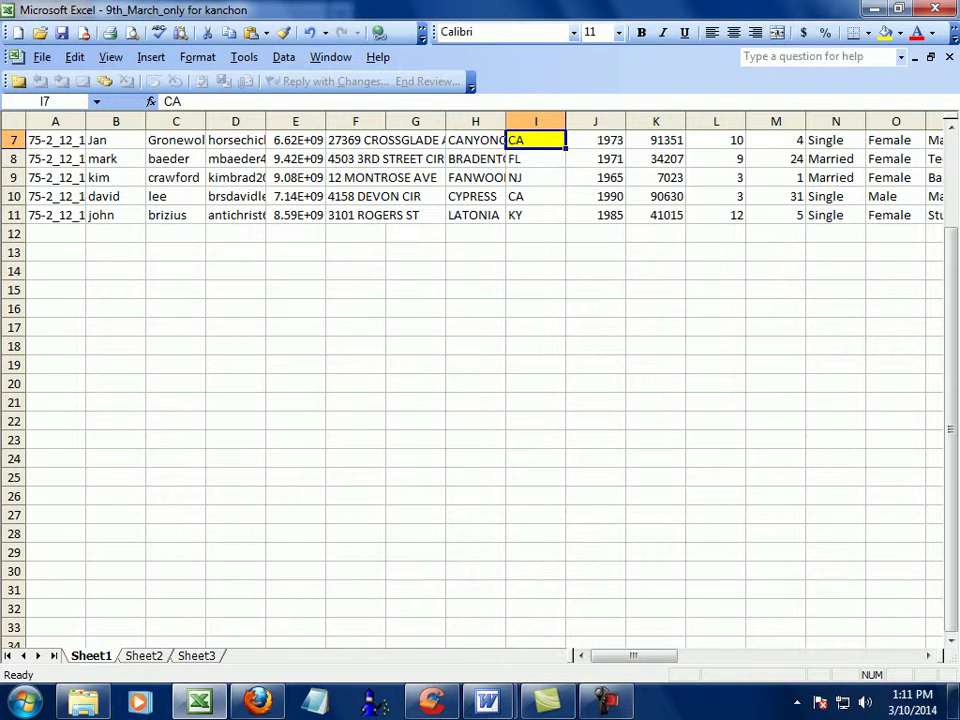
key(Right)
key(Left)
click(257, 701)
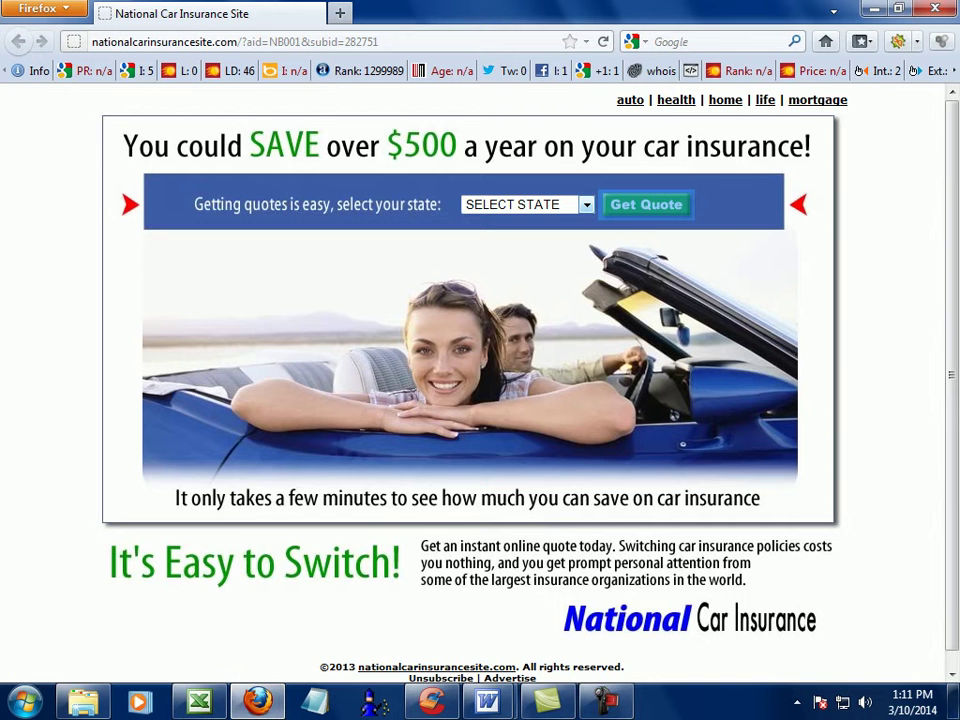
click(587, 205)
click(516, 298)
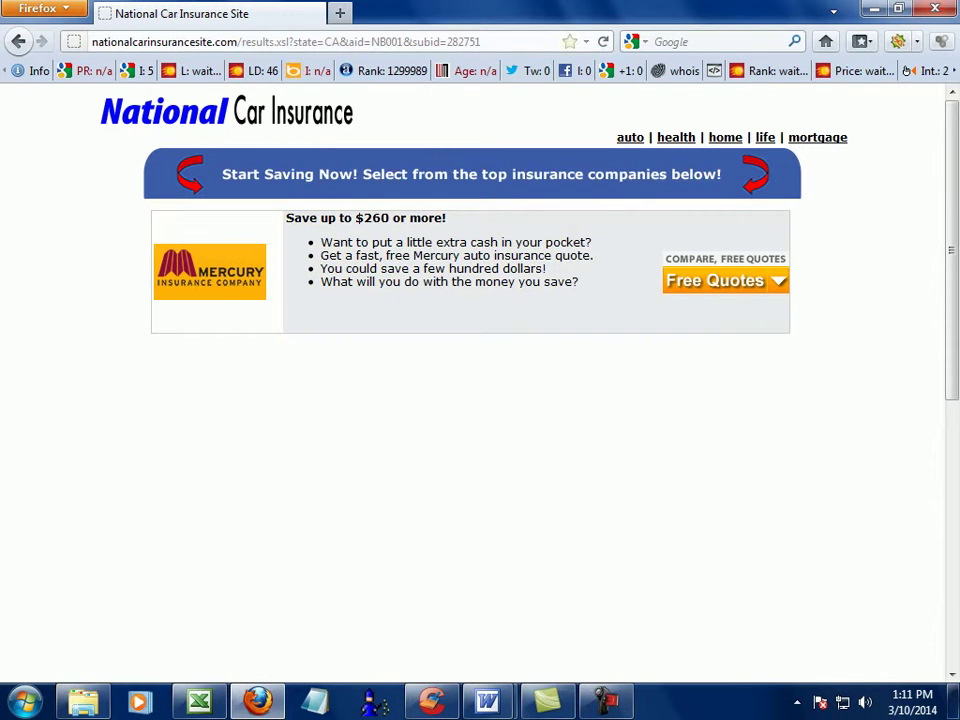
Step: Close the National Car Insurance tab, keeping only a blank new tab, and clear the Firefox history
click(603, 42)
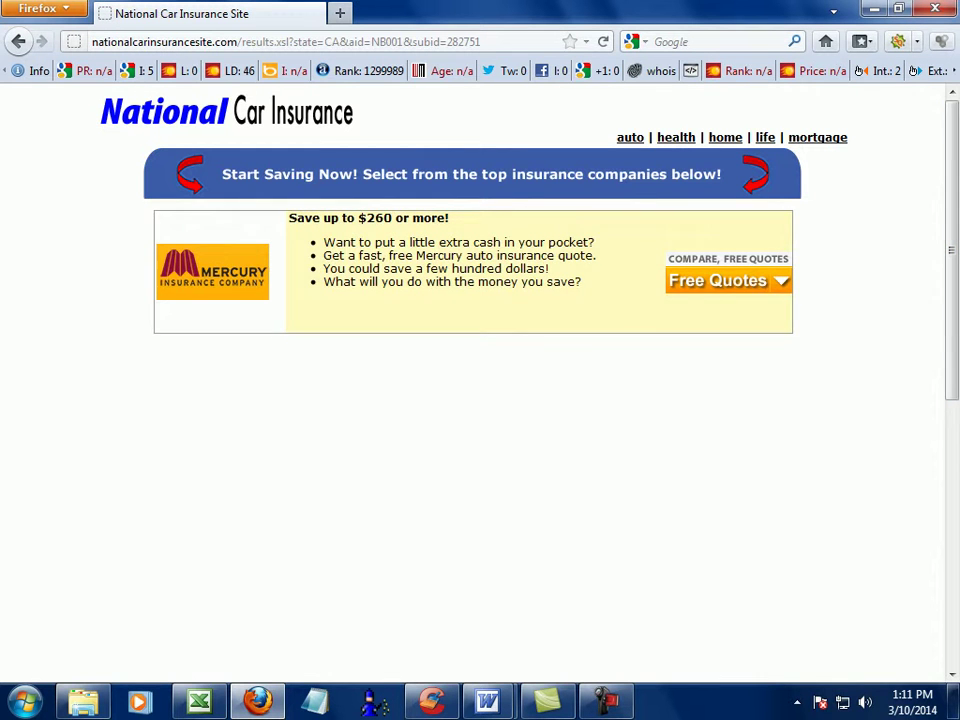
click(340, 13)
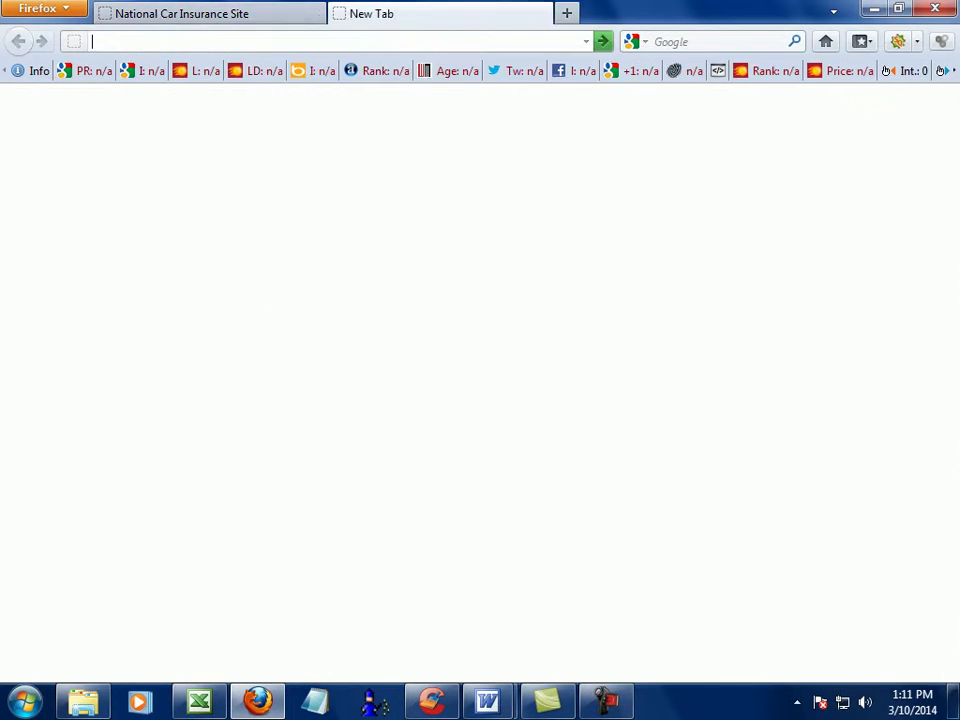
click(237, 11)
click(316, 13)
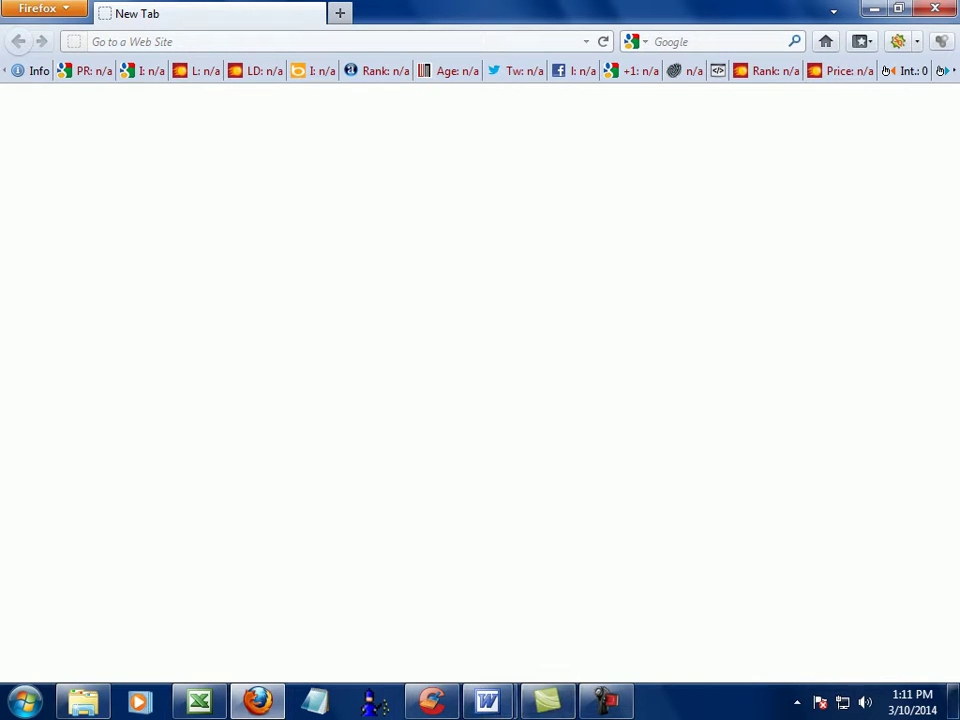
key(ctrl+shift+Delete)
key(Return)
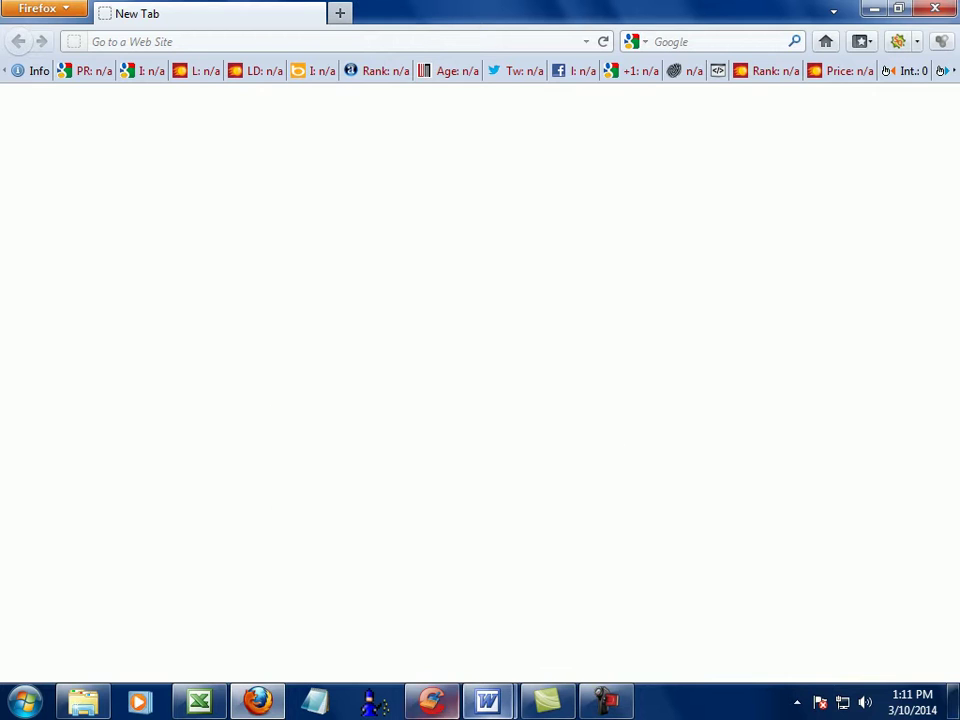
Step: Copy the selected National Insurance link from the Word document again and open it in Firefox's blank tab
mouse_move(488, 702)
click(590, 590)
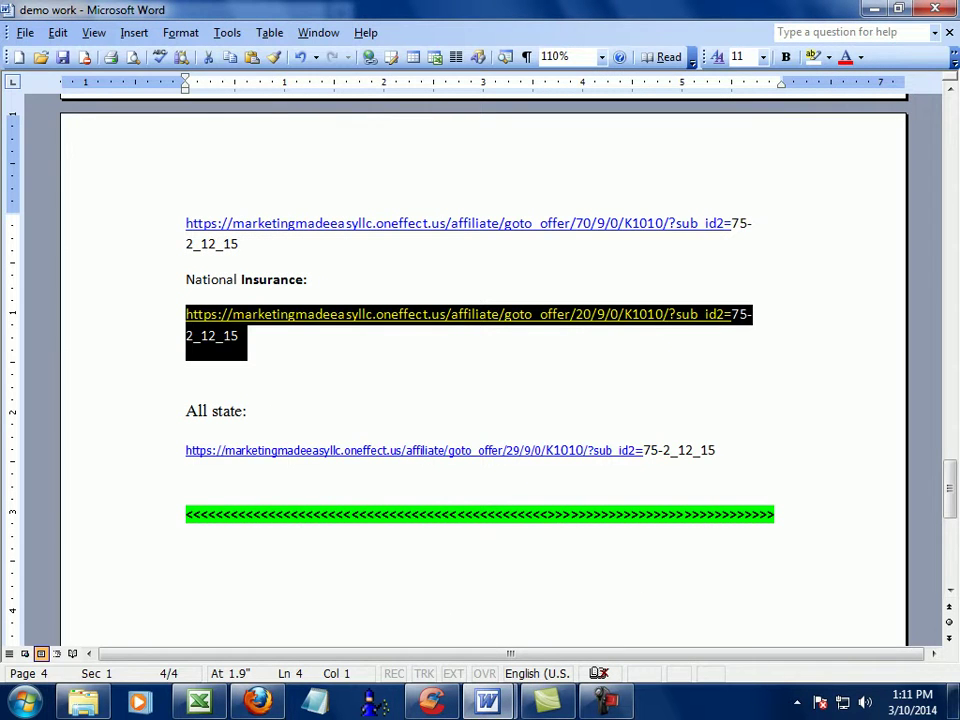
right_click(230, 340)
click(262, 375)
click(257, 702)
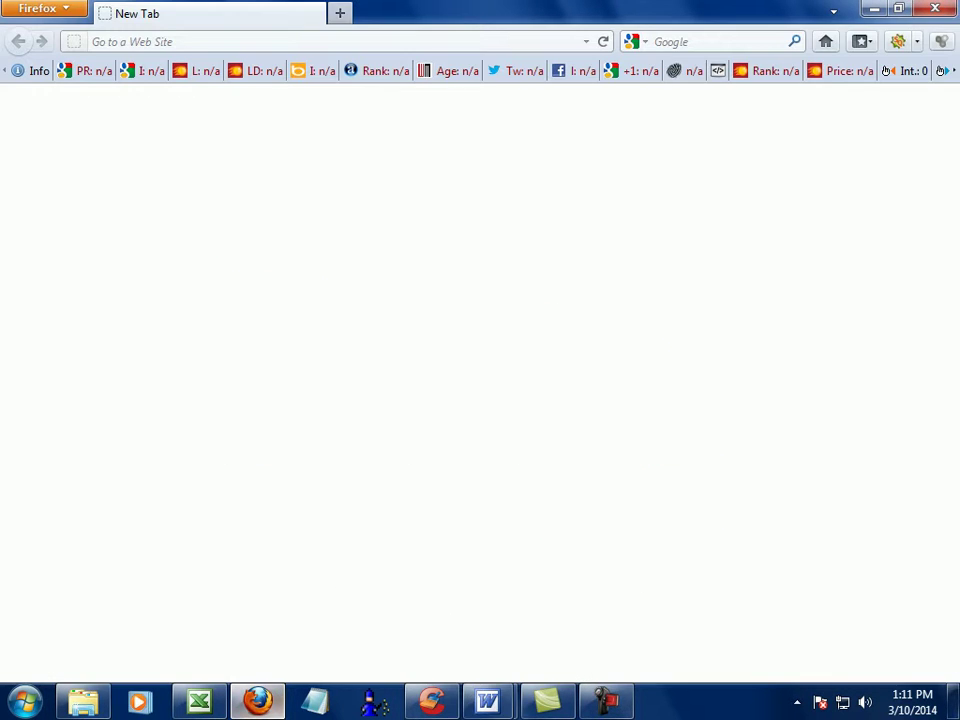
right_click(418, 43)
click(461, 129)
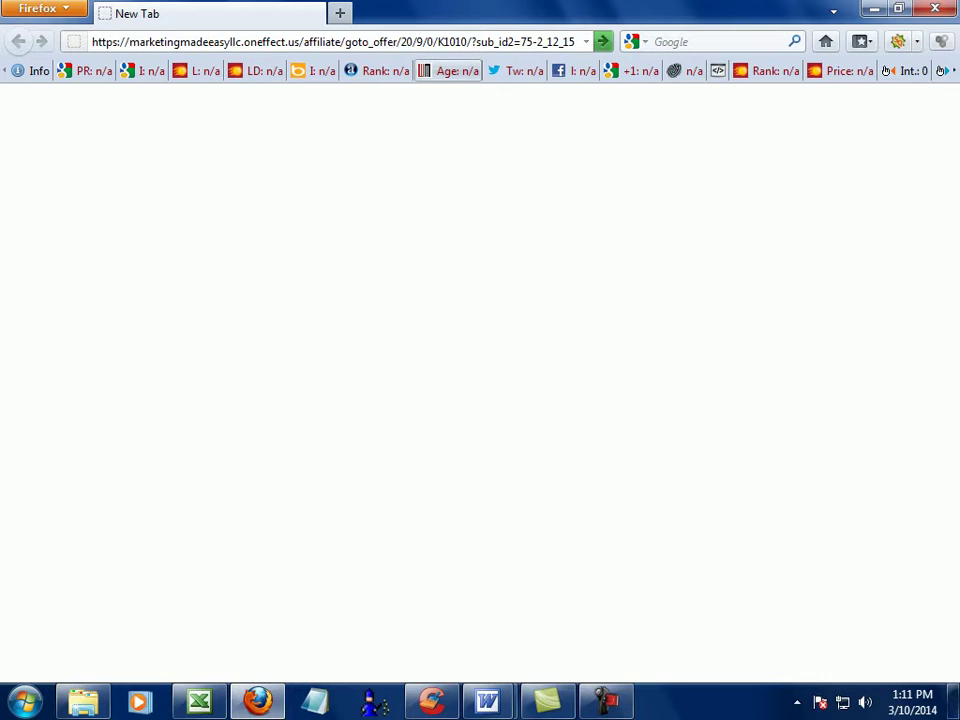
key(Return)
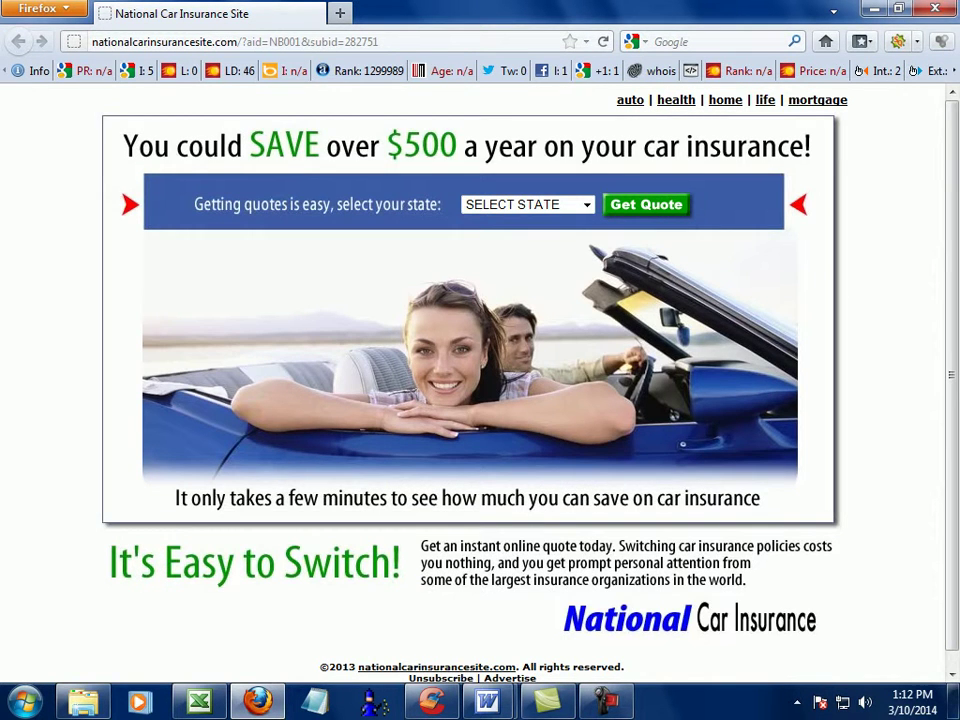
Step: Choose California as the state on the National Car Insurance page and get the quote
scroll(470, 380, down, 1)
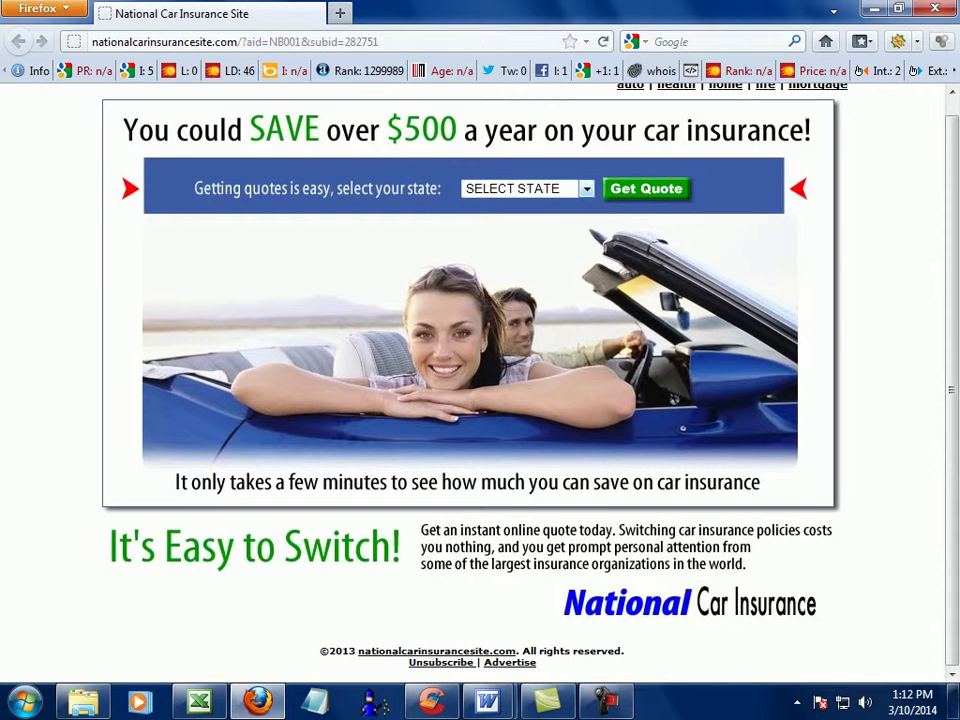
click(587, 188)
click(500, 281)
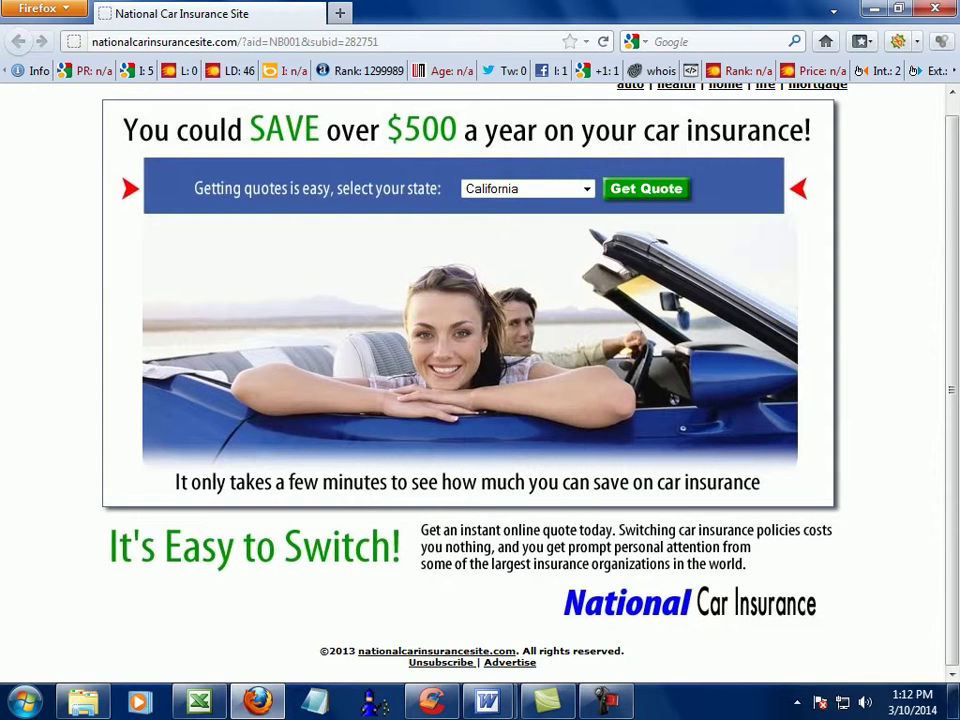
click(646, 189)
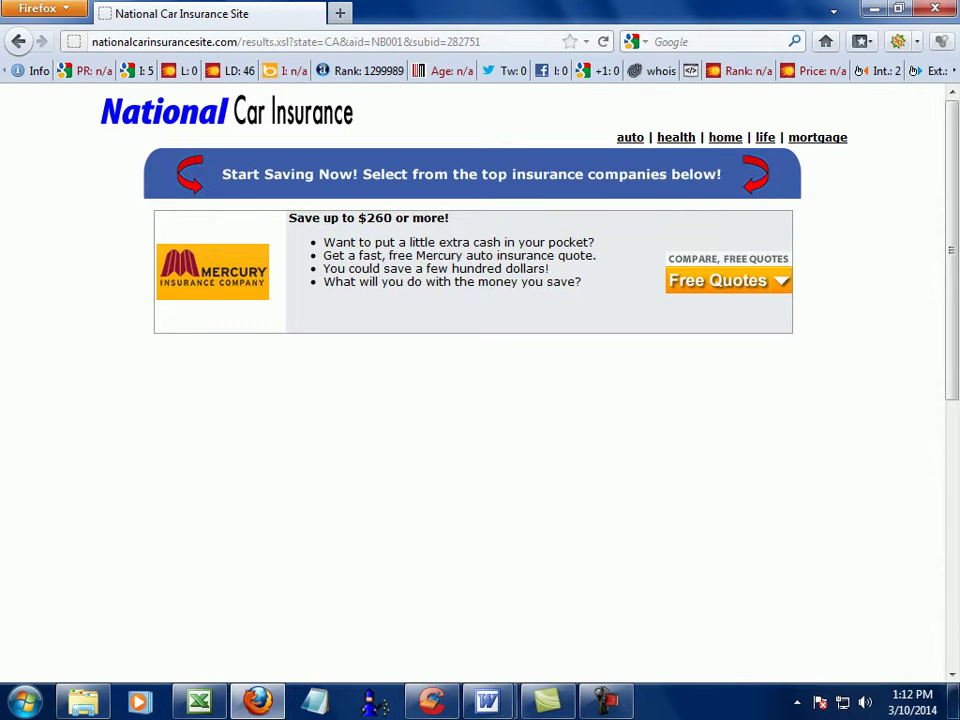
Step: Dismiss the Windows color scheme prompt and open the Free Quotes link of the Mercury Insurance Company offer
scroll(480, 380, down, 2)
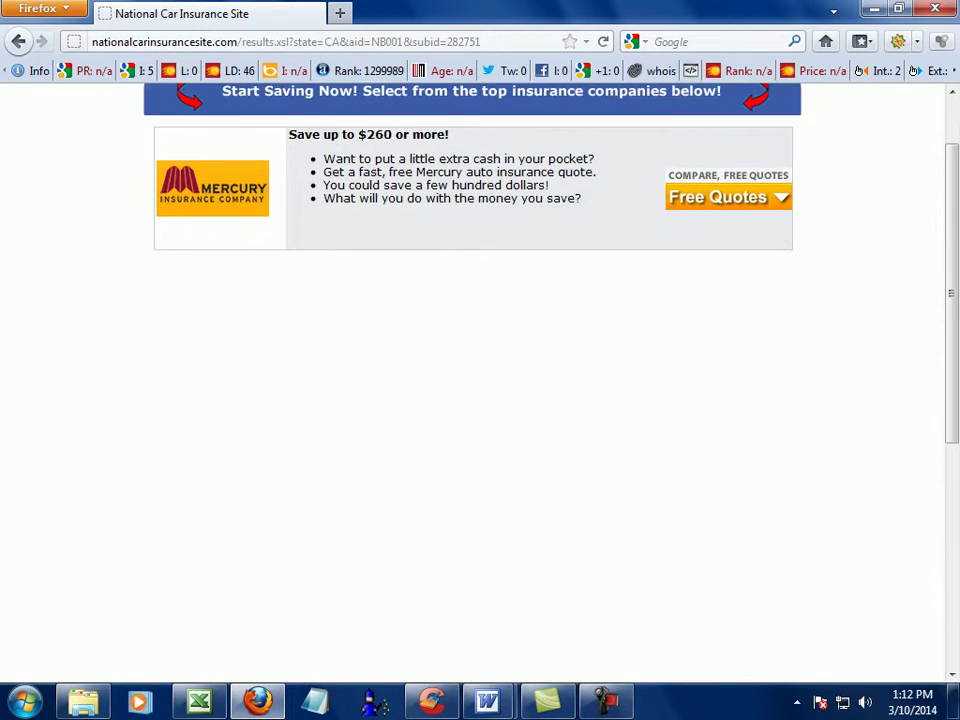
drag(323, 198, 397, 198)
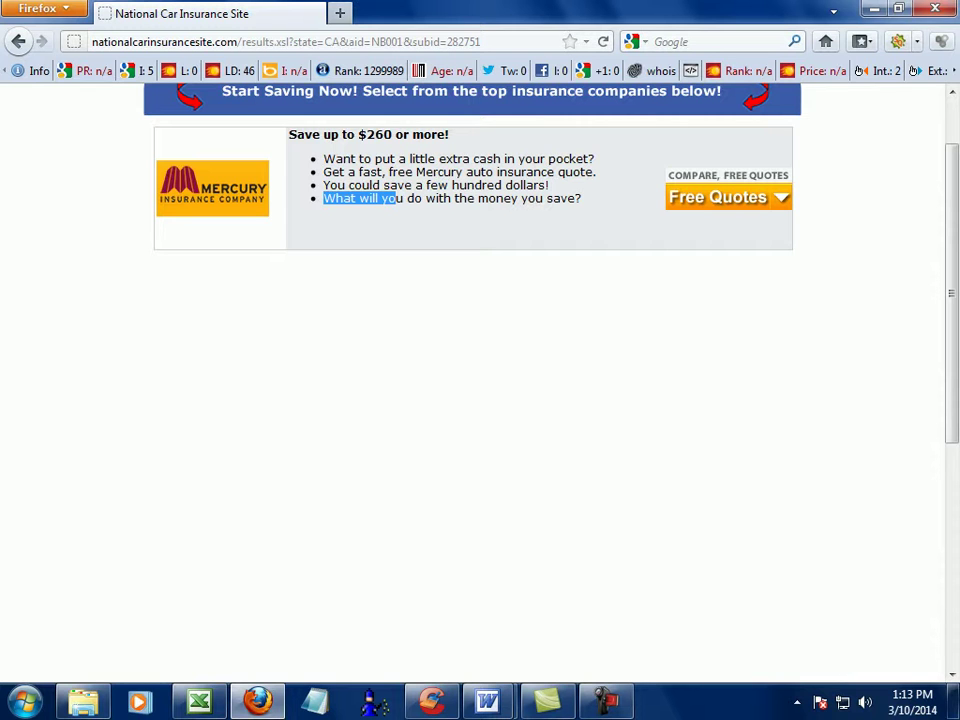
scroll(475, 380, up, 2)
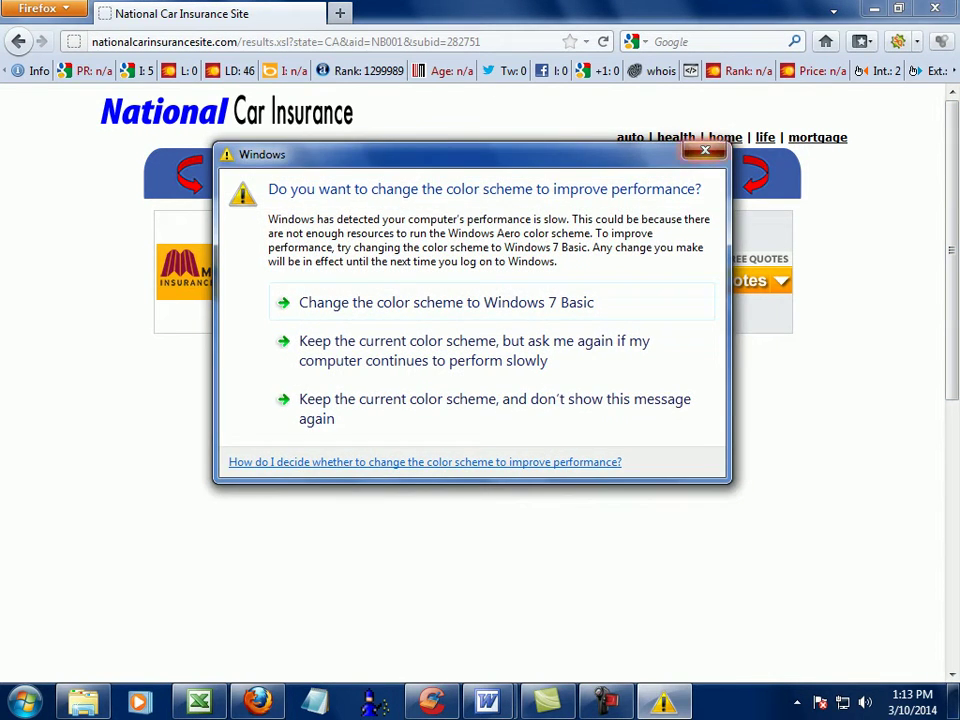
key(Escape)
click(397, 282)
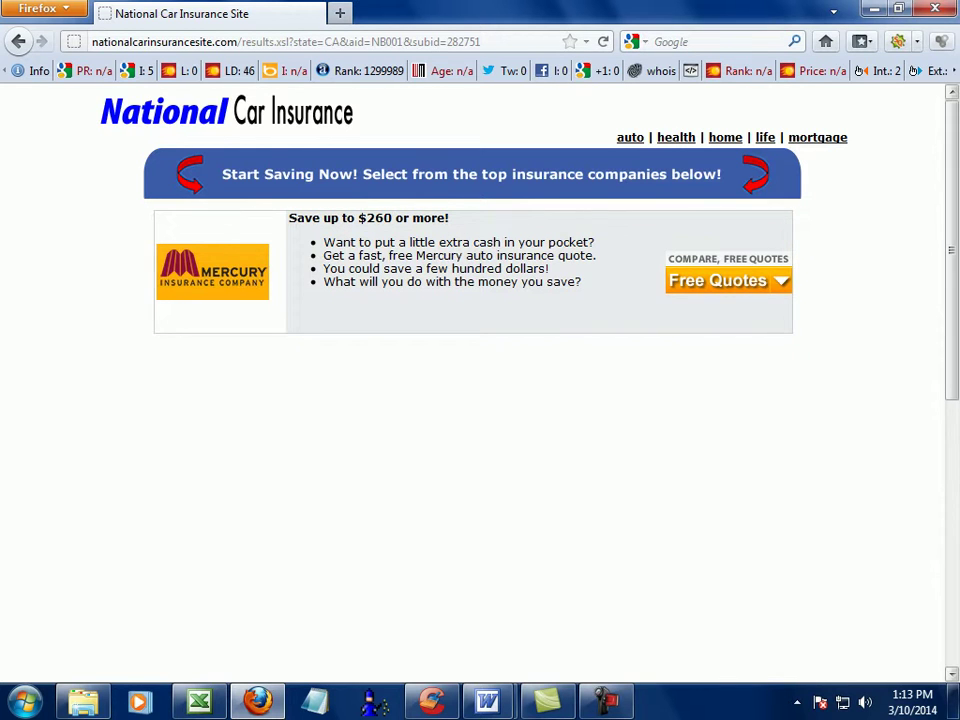
mouse_move(952, 250)
mouse_down()
mouse_move(952, 280)
mouse_move(952, 250)
mouse_up()
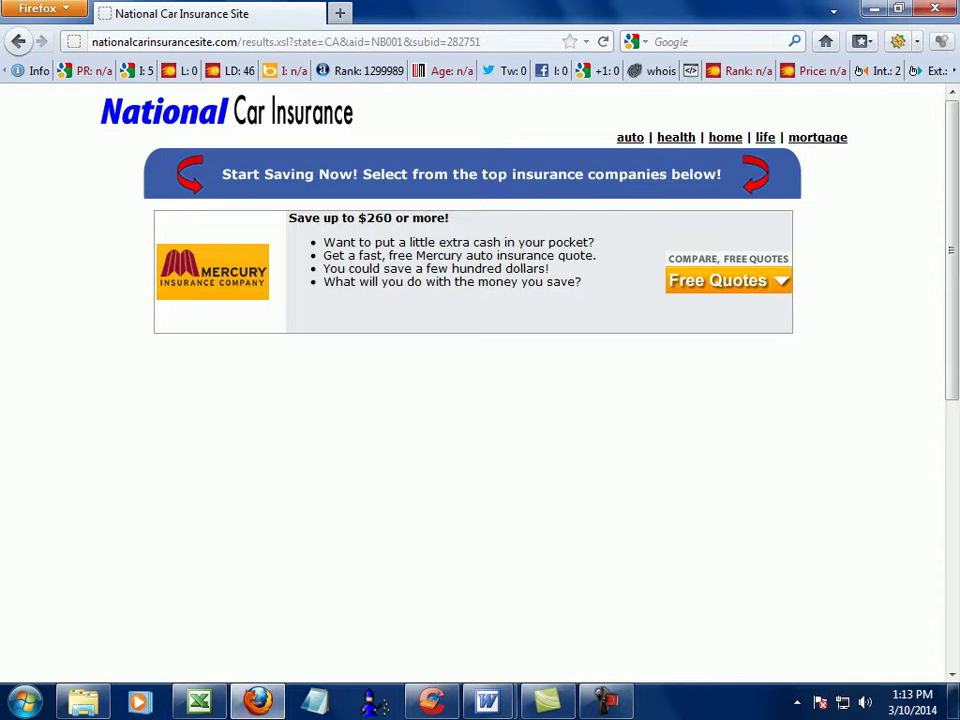
click(728, 281)
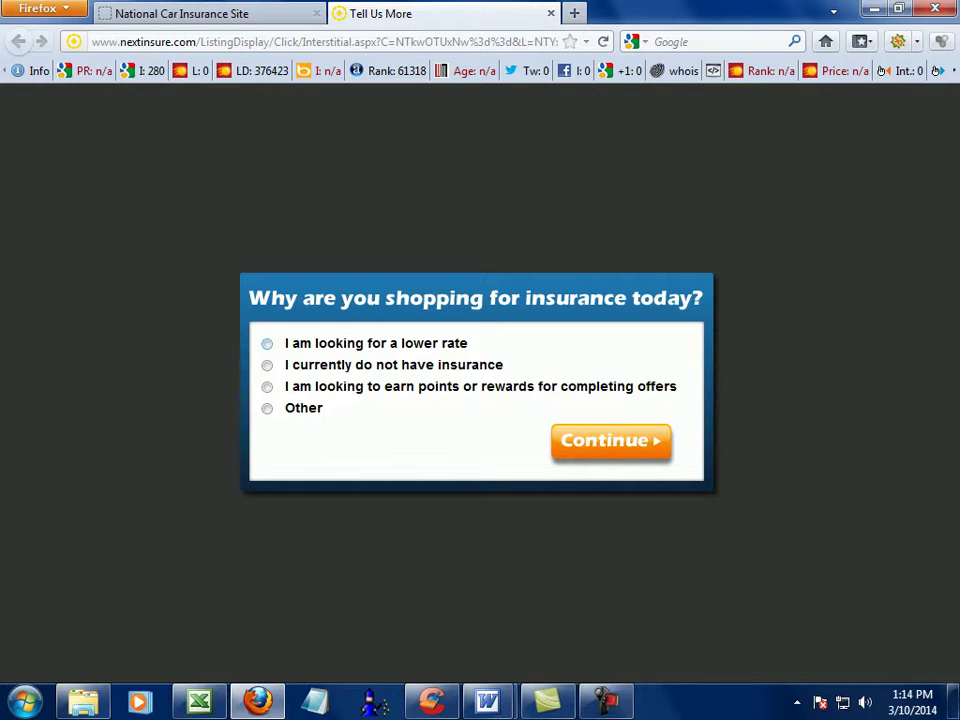
Step: Answer that the reason for shopping for insurance is looking for a lower rate and continue to the Mercury Insurance site
click(267, 344)
click(205, 14)
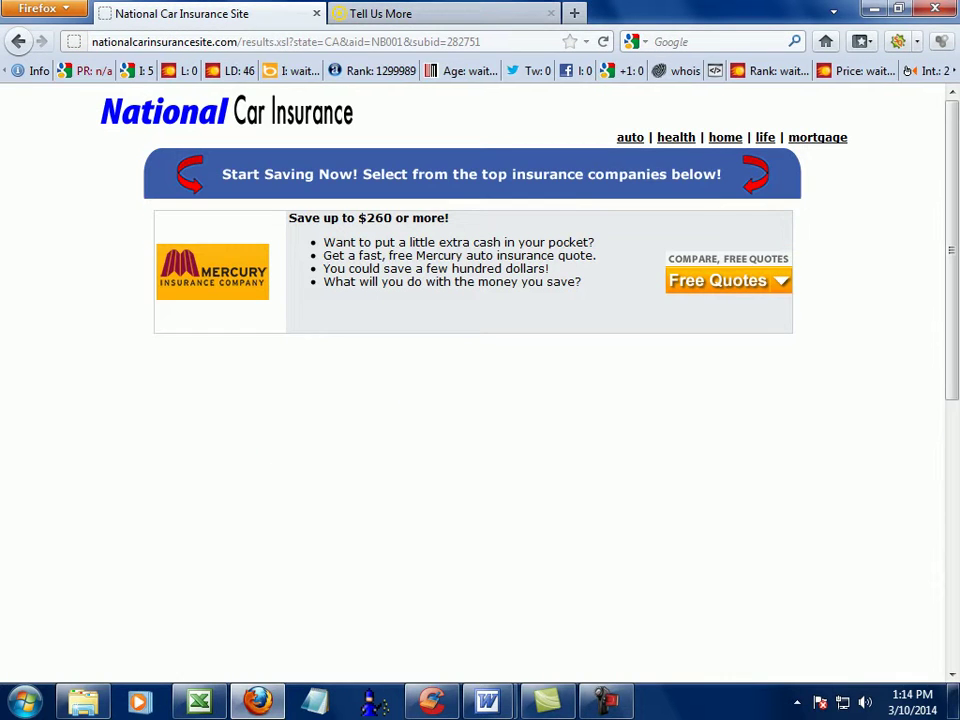
key(ctrl+Page_Down)
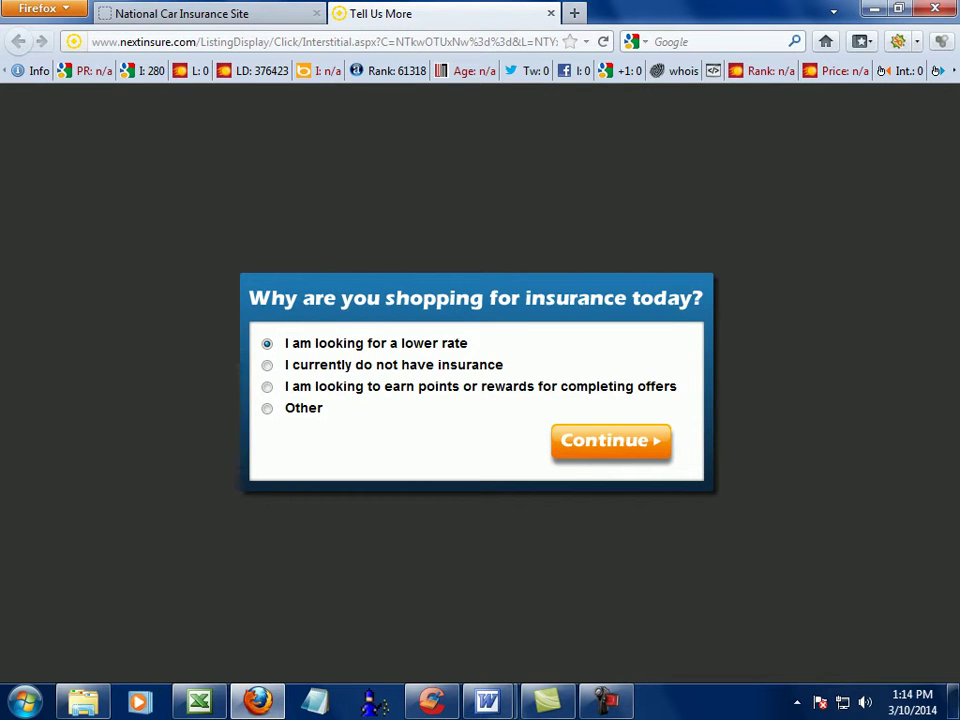
click(182, 14)
click(400, 14)
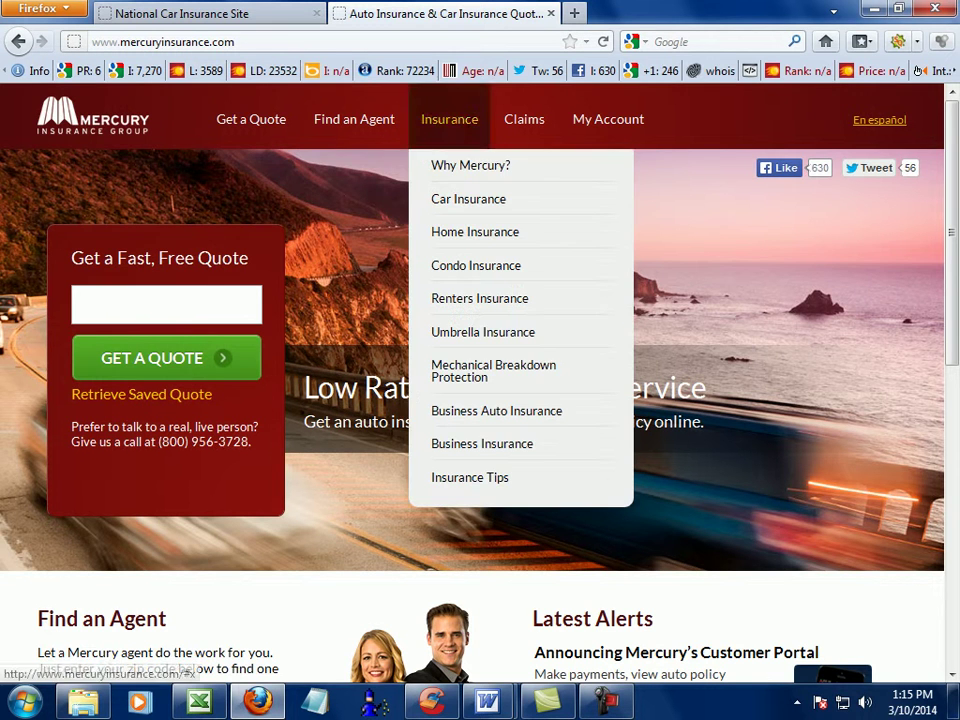
Step: Copy the lead's ZIP code from the Excel workbook and place it in Firefox's Google search field
mouse_move(354, 119)
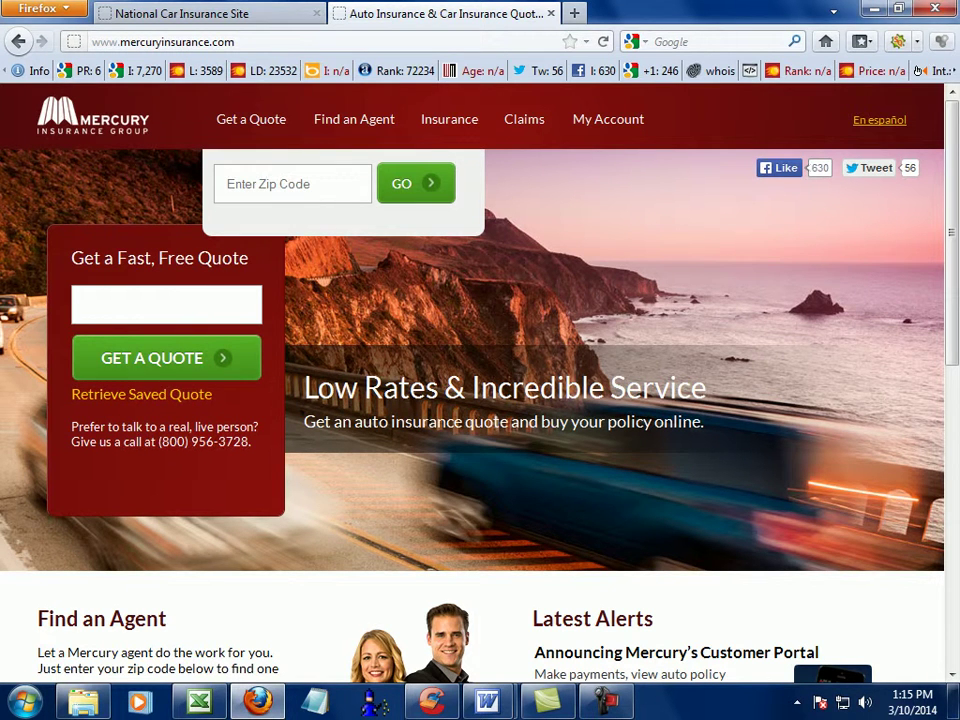
click(166, 305)
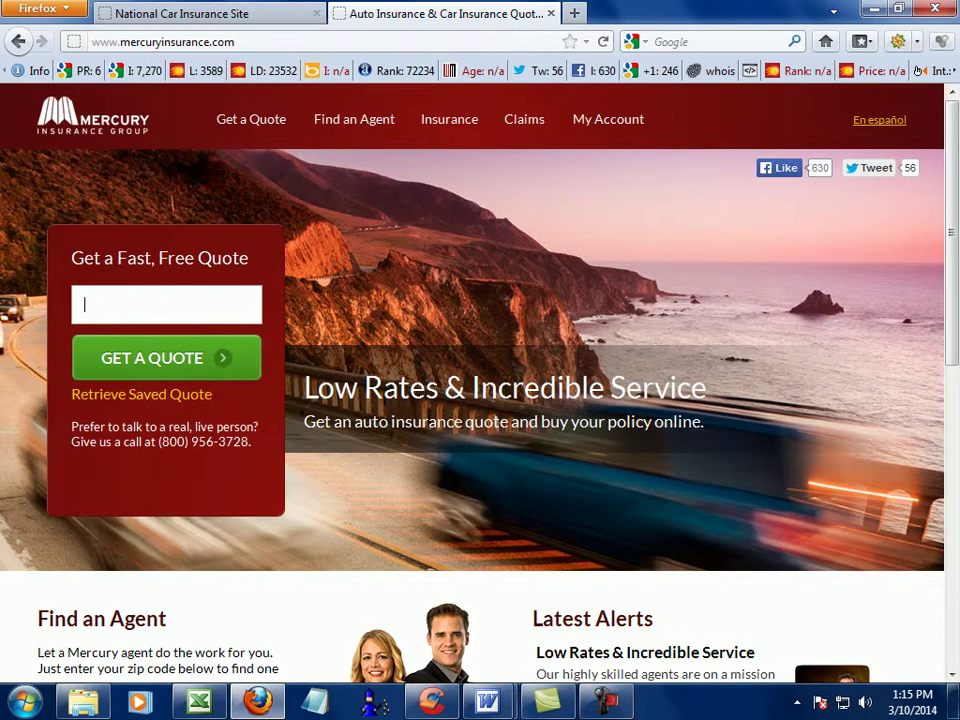
click(199, 701)
right_click(655, 140)
click(700, 174)
click(258, 700)
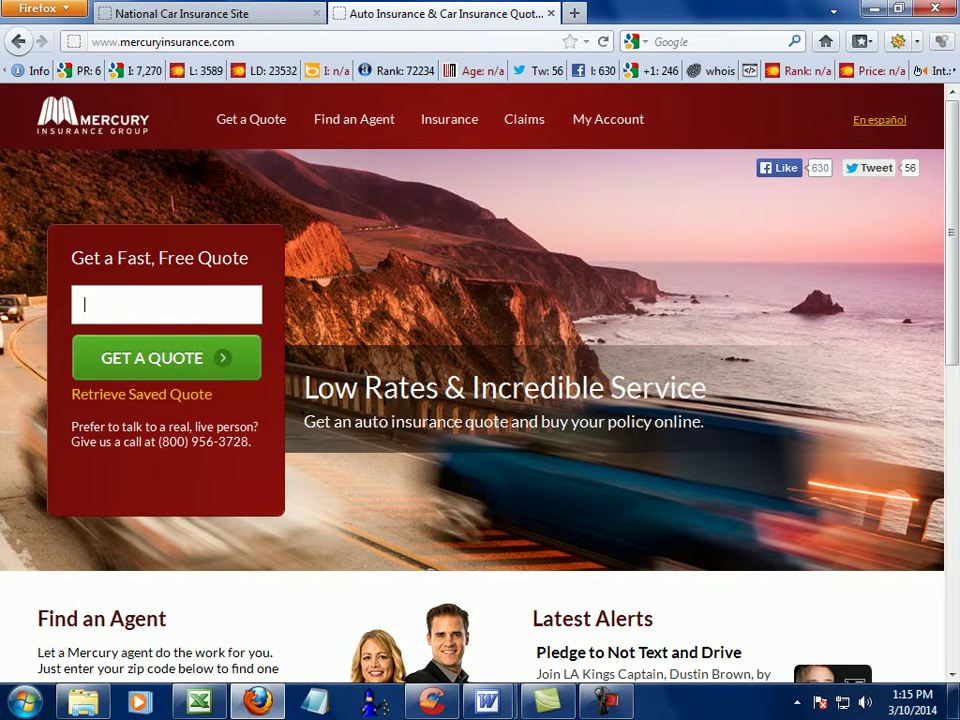
mouse_move(608, 120)
click(675, 42)
text(91351)
Step: Enter the lead's ZIP code in Mercury's Get a Fast, Free Quote form and request the quote
click(84, 300)
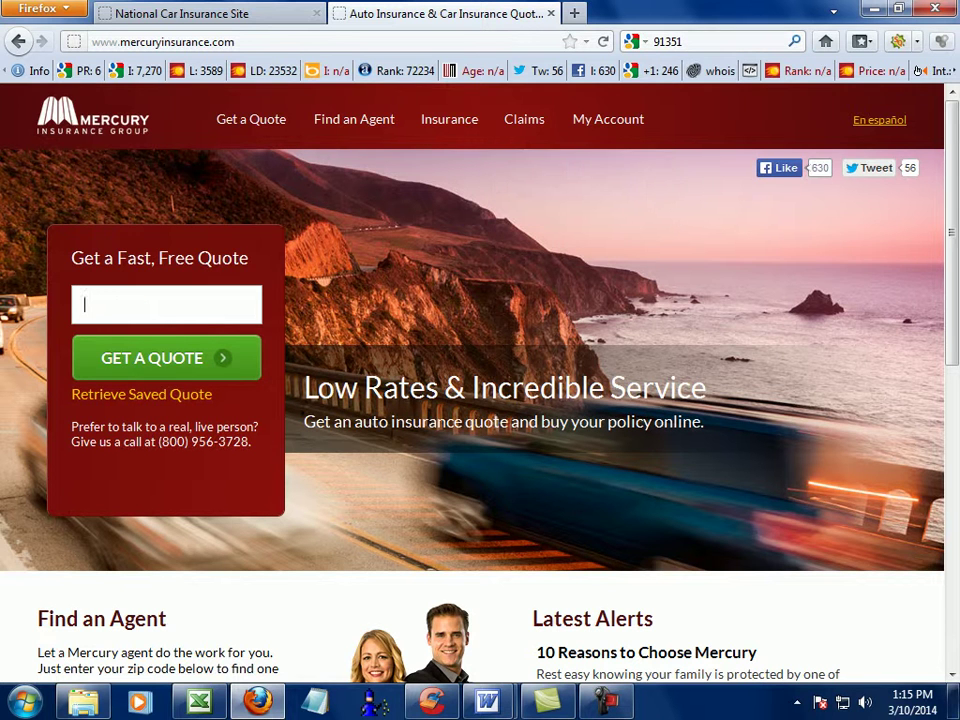
text(913514)
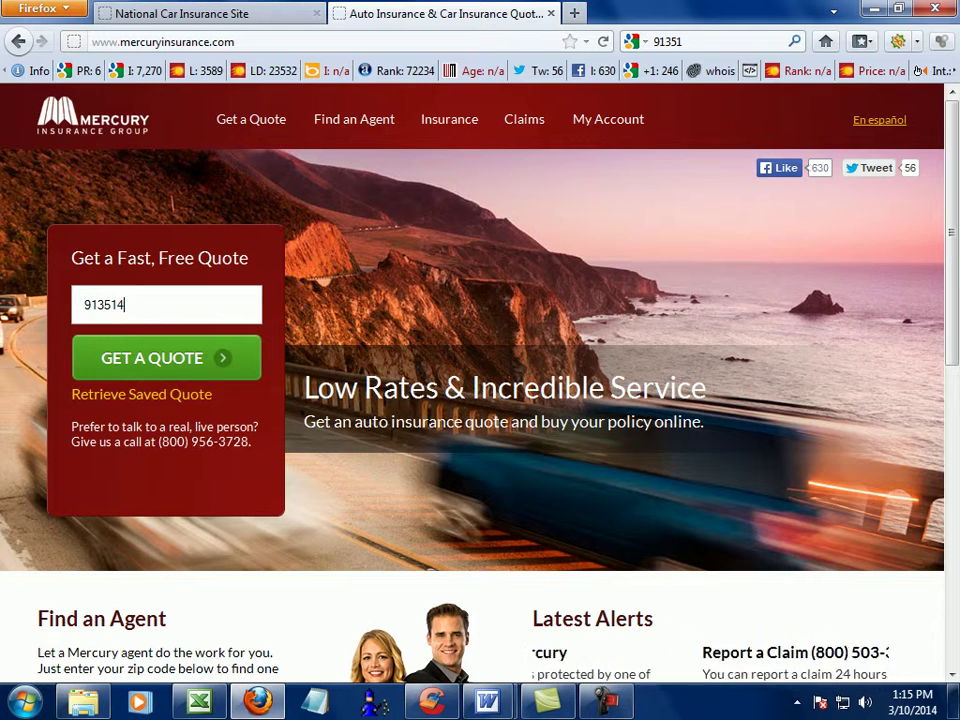
key(BackSpace)
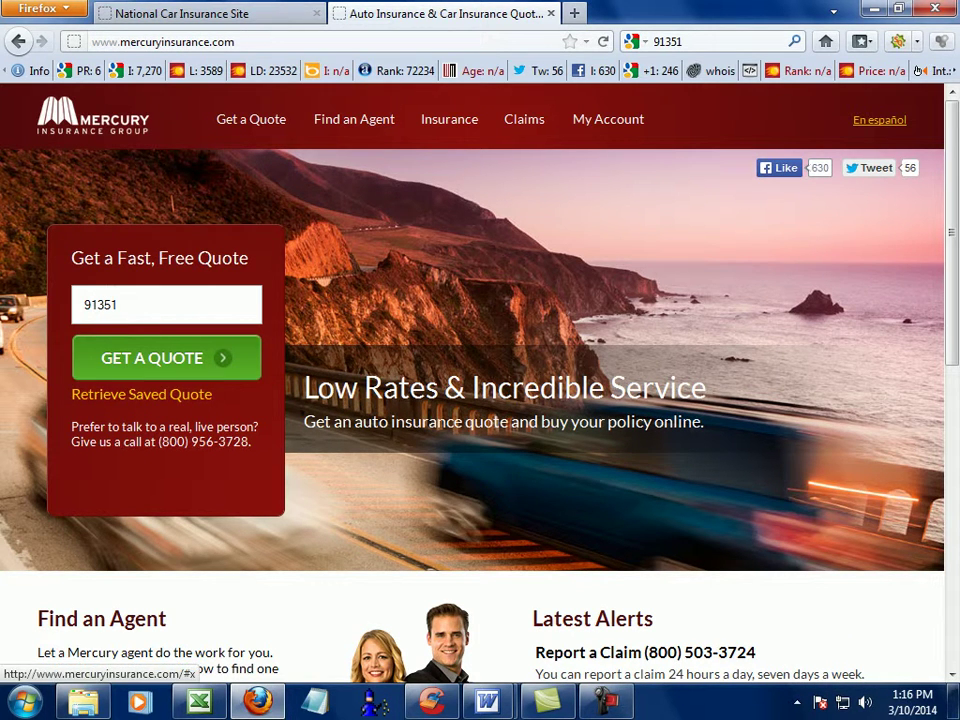
click(196, 374)
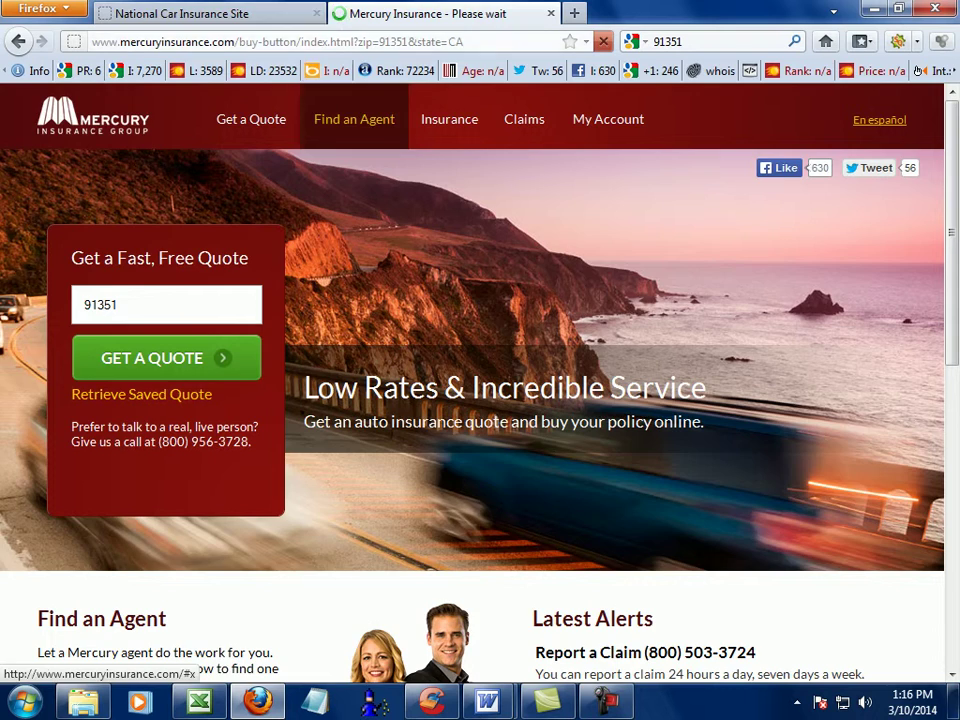
click(270, 14)
click(428, 14)
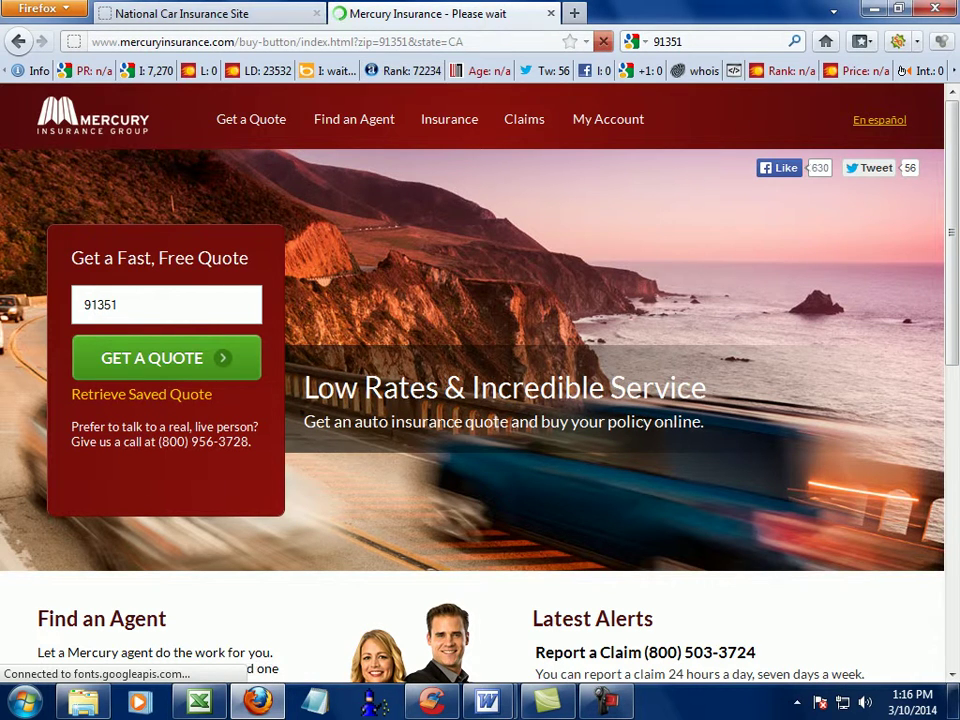
click(180, 14)
click(430, 14)
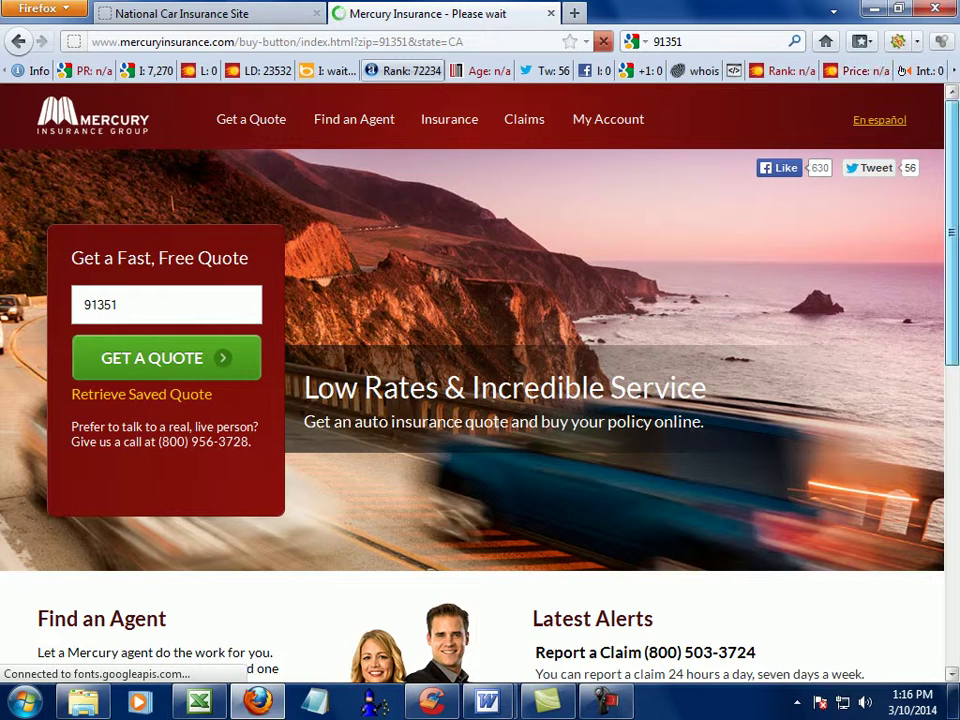
scroll(472, 380, down, 3)
scroll(472, 380, up, 2)
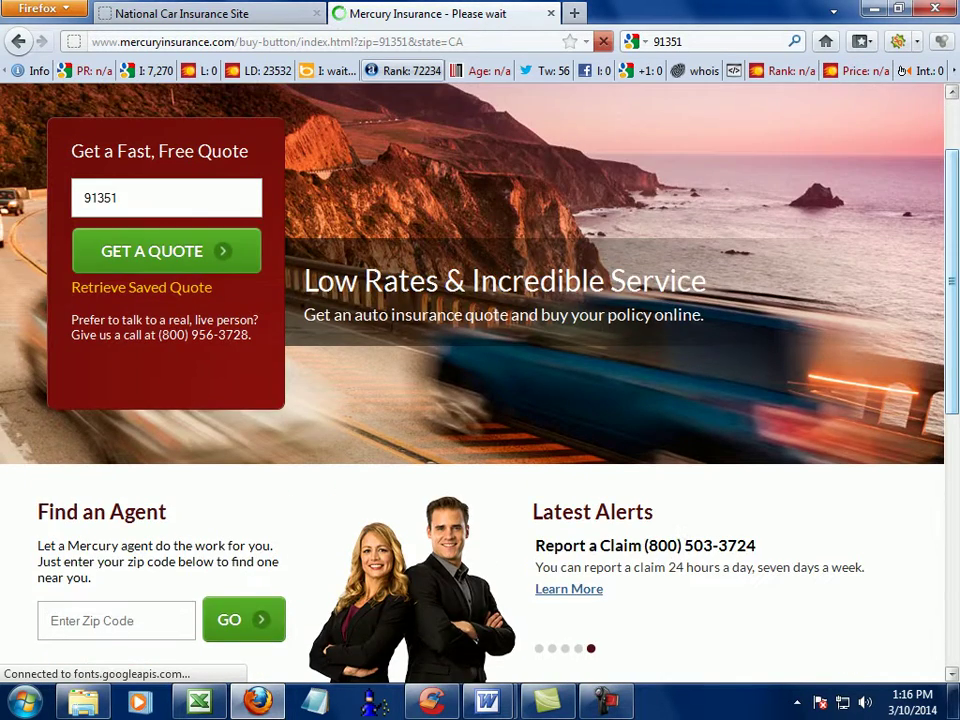
scroll(472, 380, up, 1)
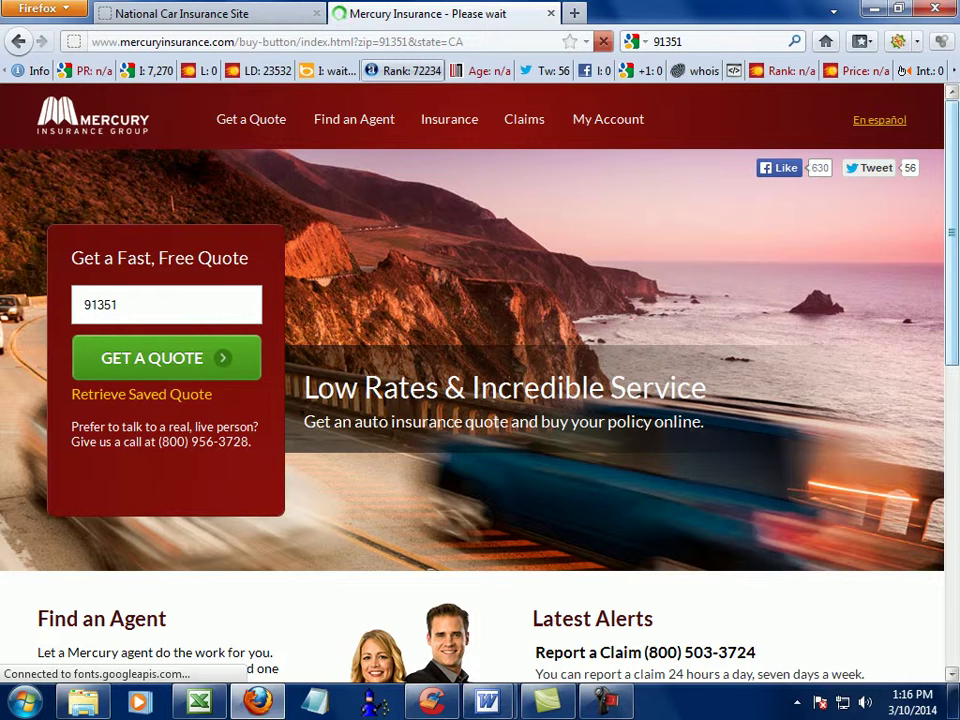
scroll(480, 380, down, 8)
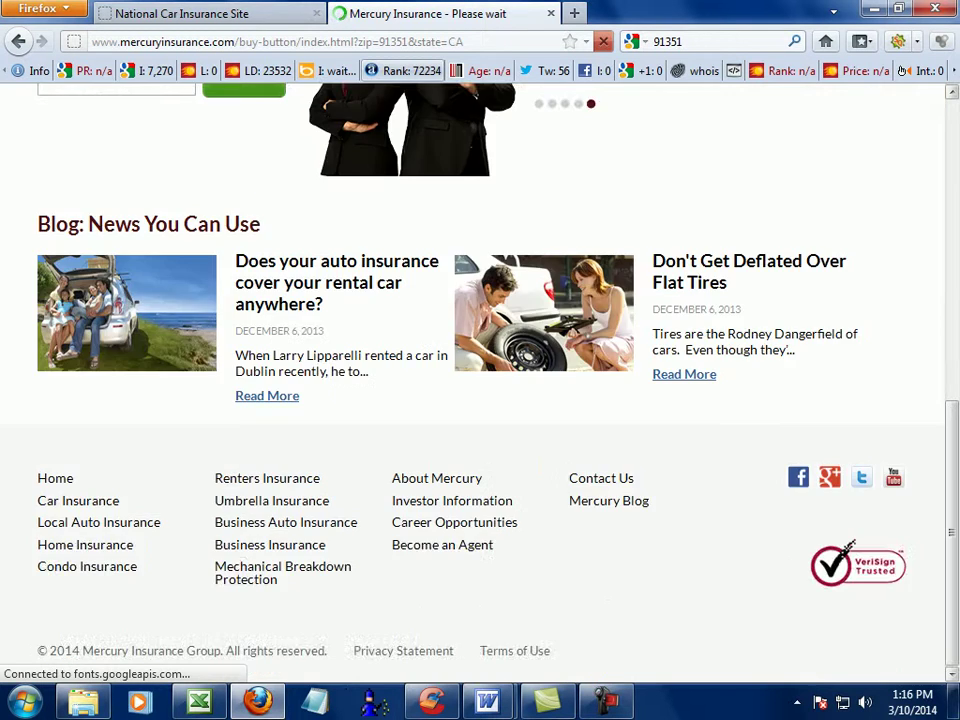
scroll(480, 380, up, 4)
click(200, 14)
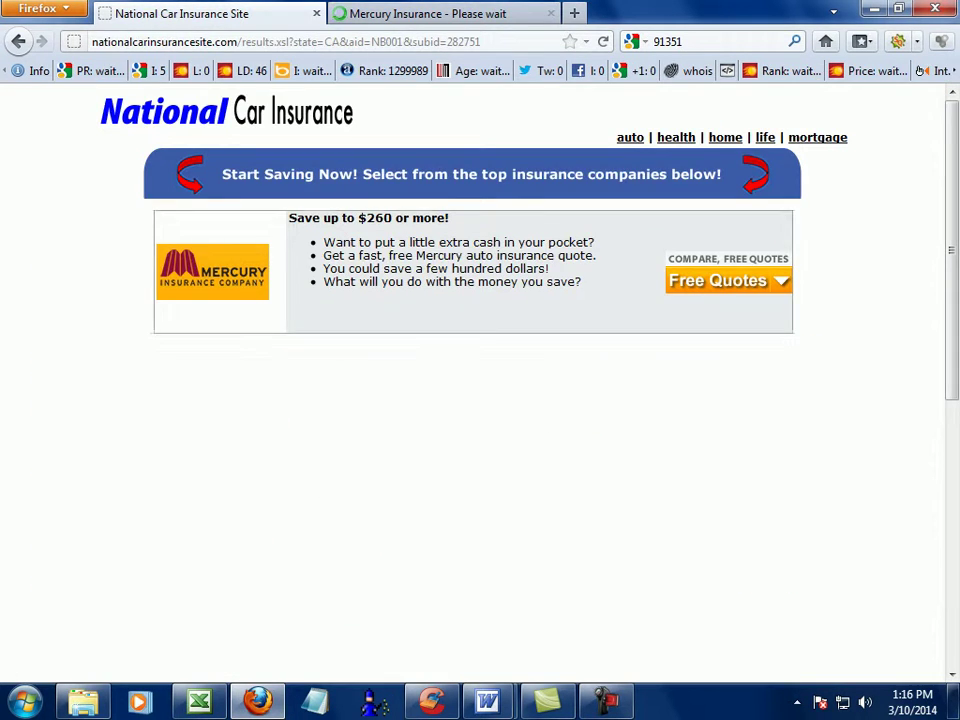
drag(582, 283, 323, 282)
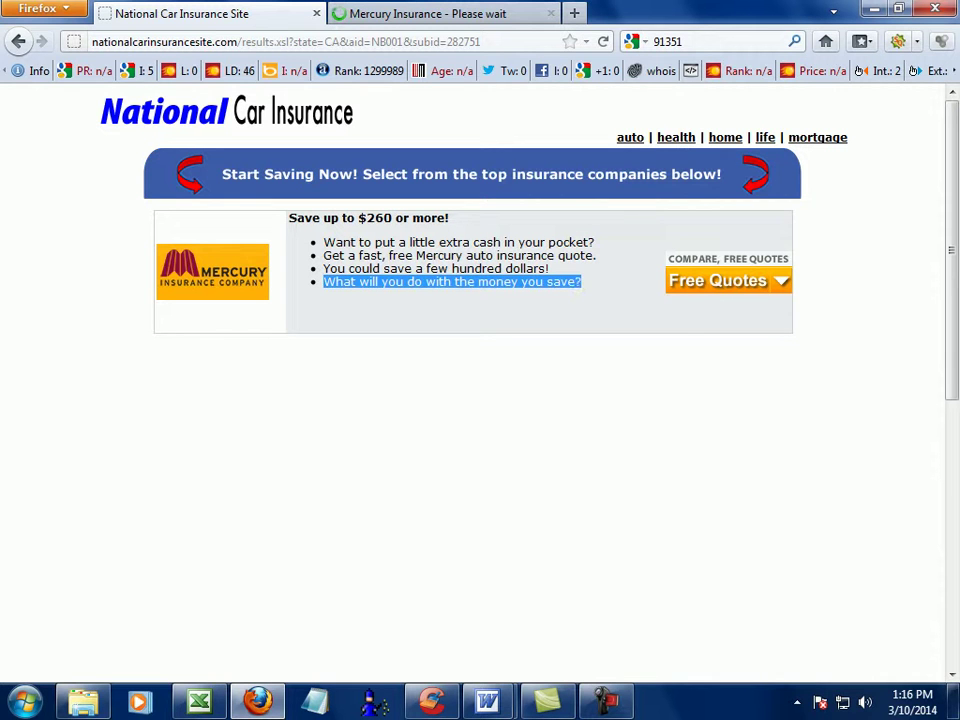
click(452, 283)
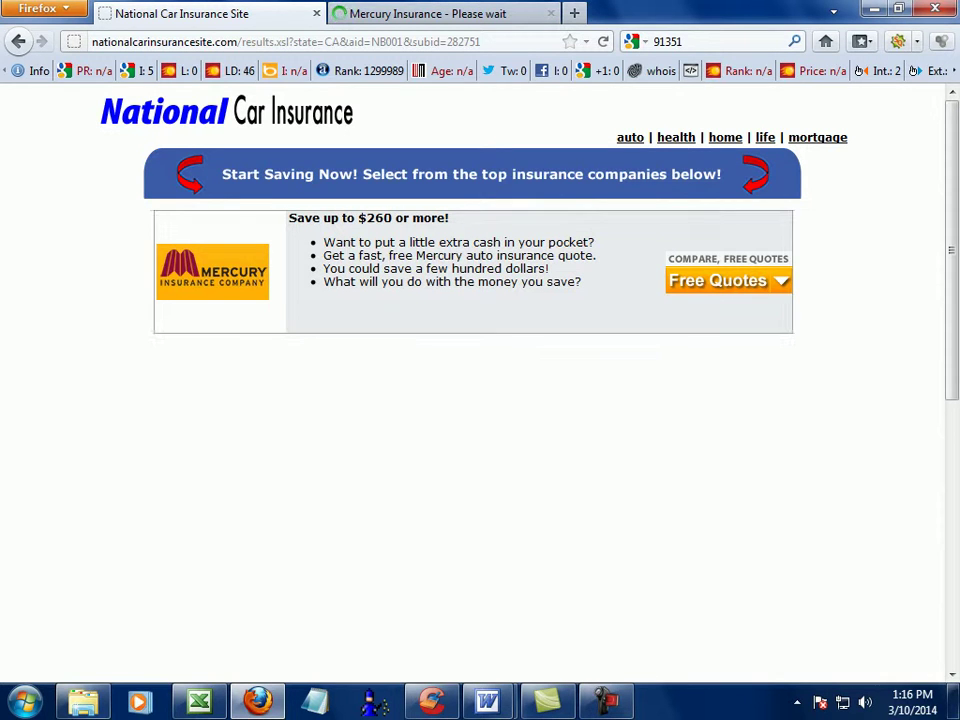
click(440, 14)
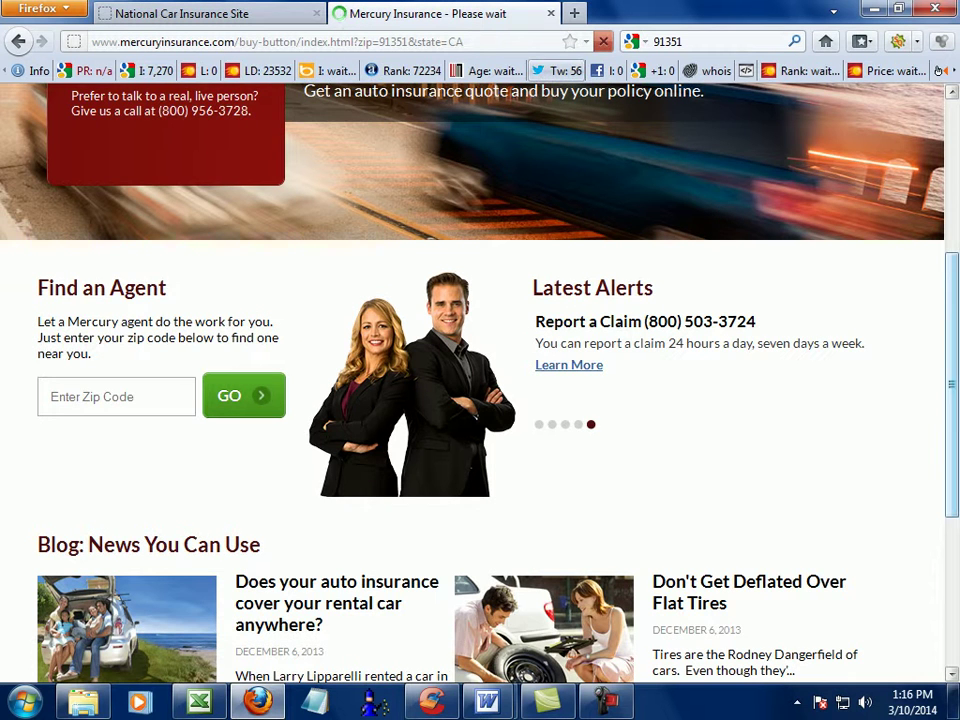
drag(952, 384, 952, 232)
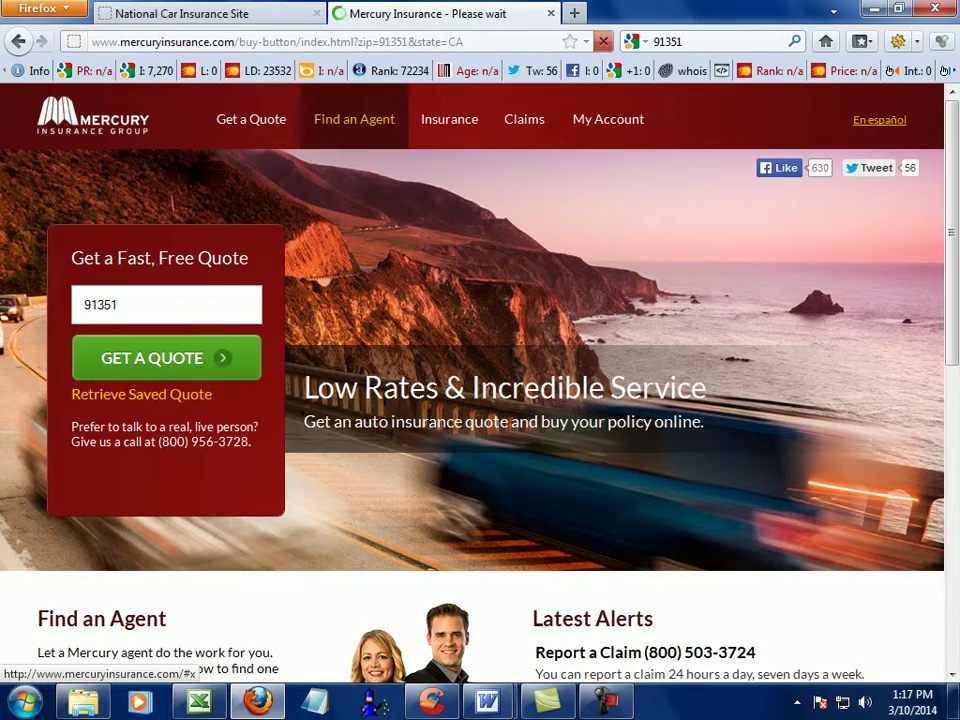
click(200, 13)
click(440, 14)
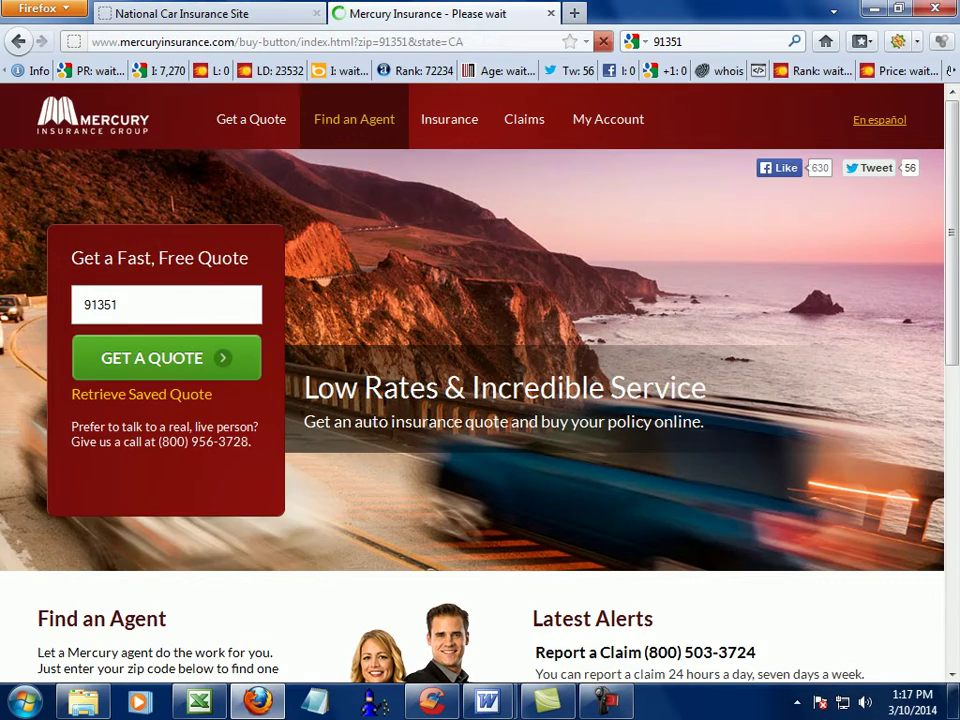
click(200, 13)
click(440, 14)
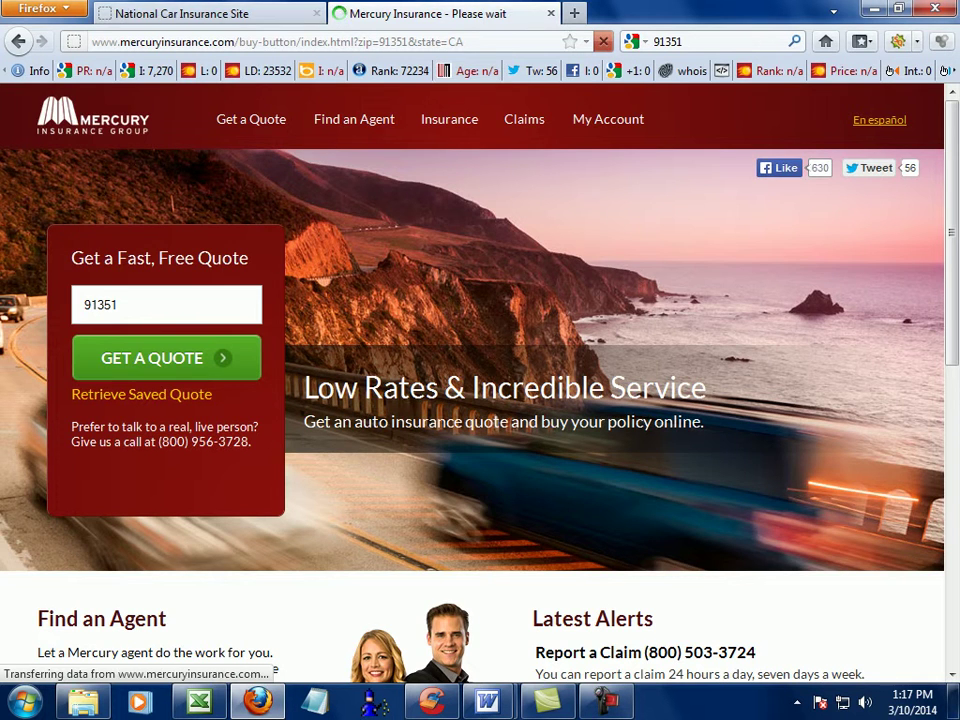
click(200, 13)
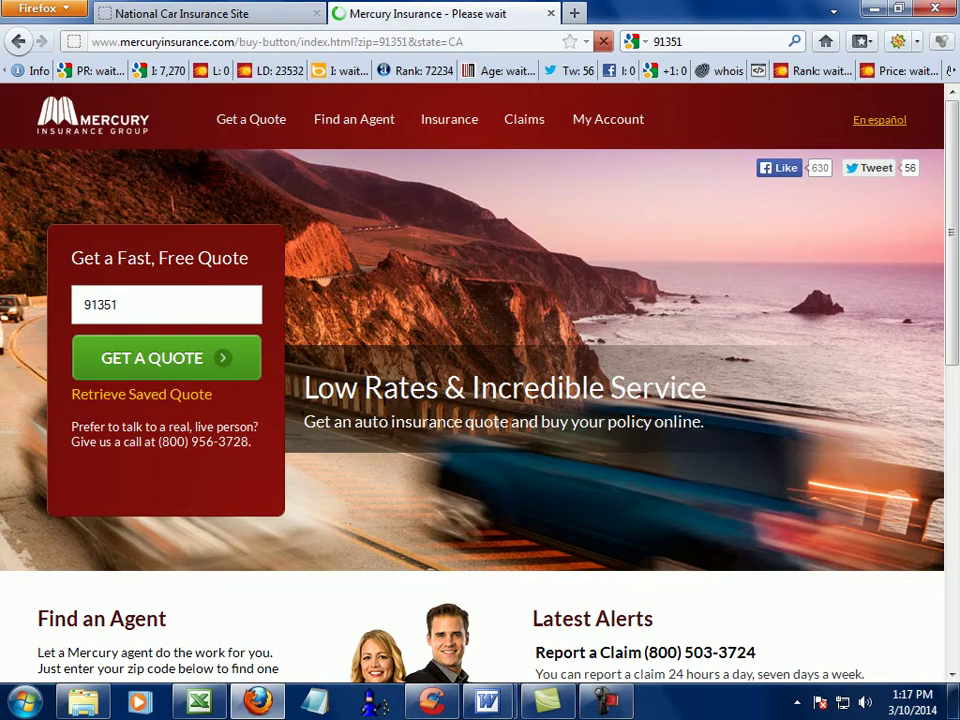
click(210, 13)
click(468, 12)
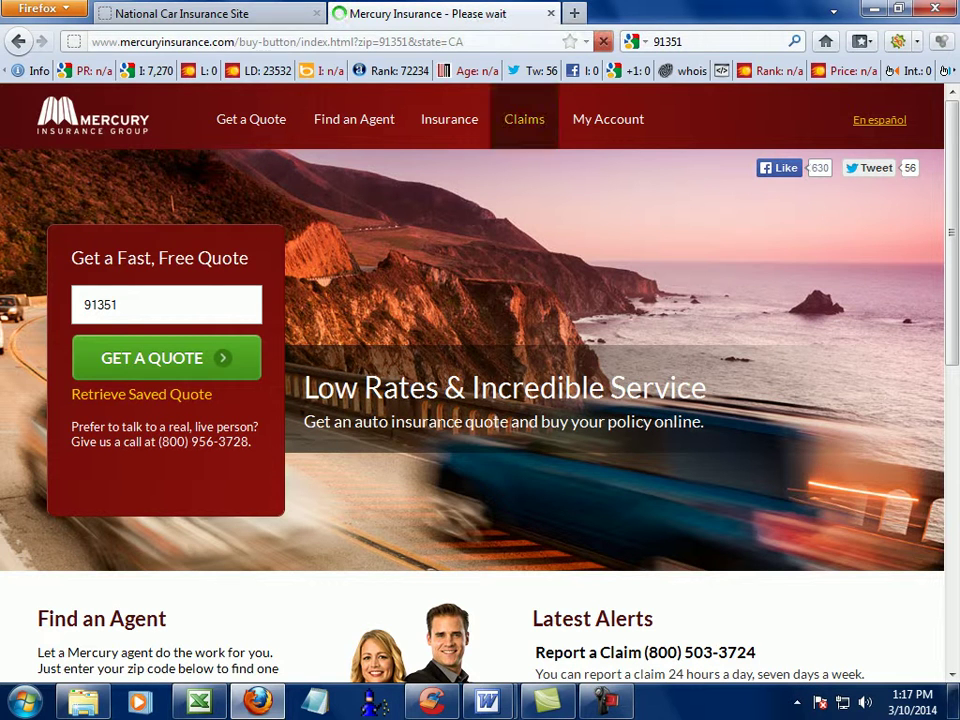
Step: Reload the National Car Insurance offers page
click(180, 13)
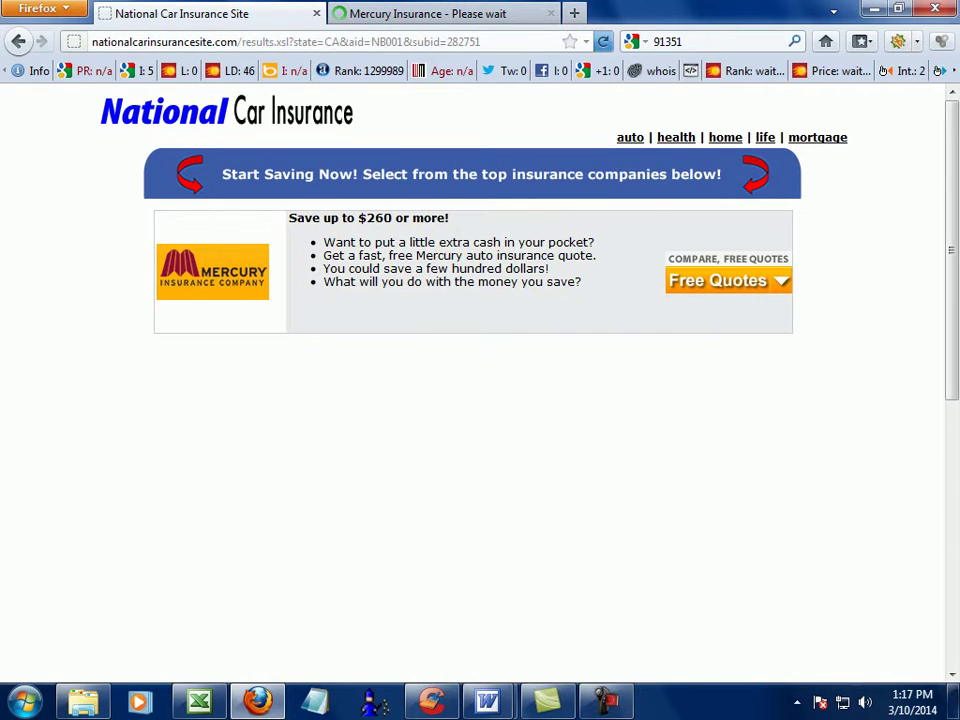
click(603, 41)
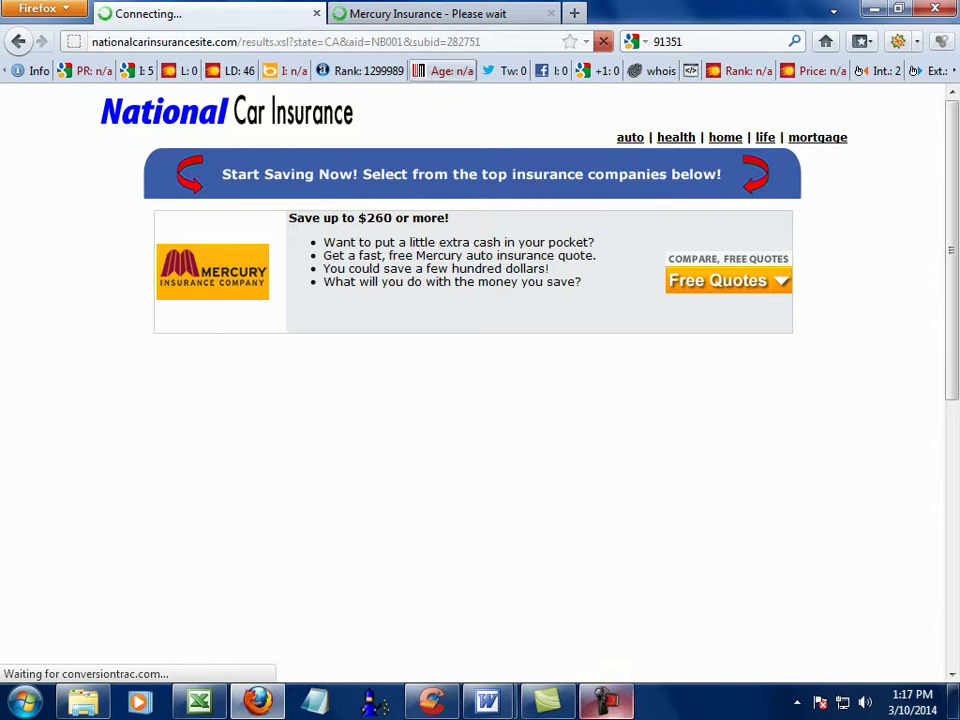
click(606, 701)
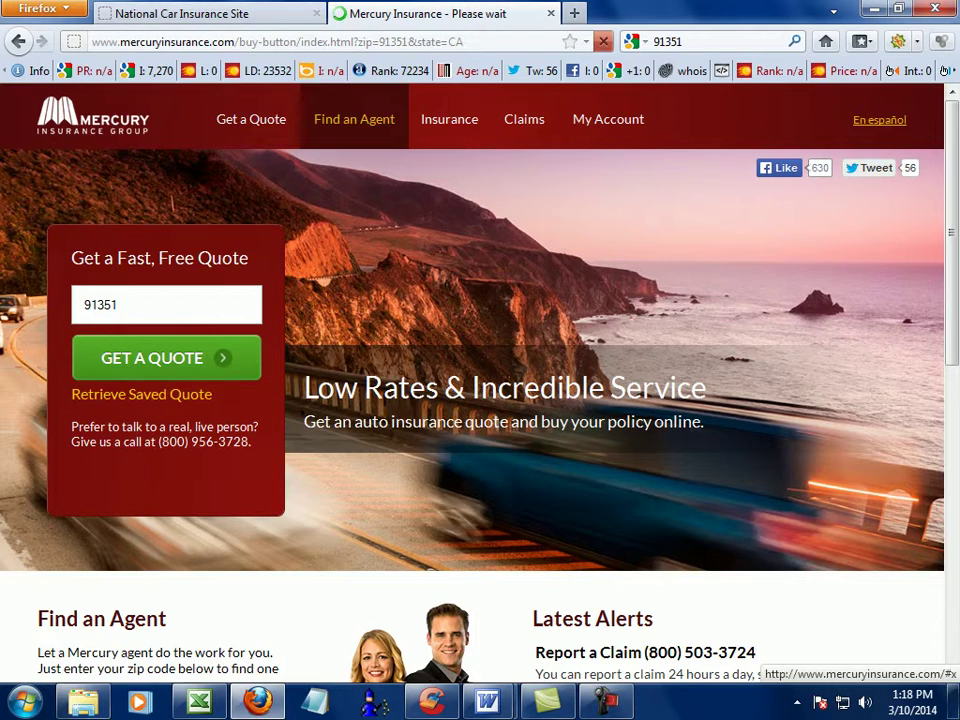
click(185, 13)
click(436, 13)
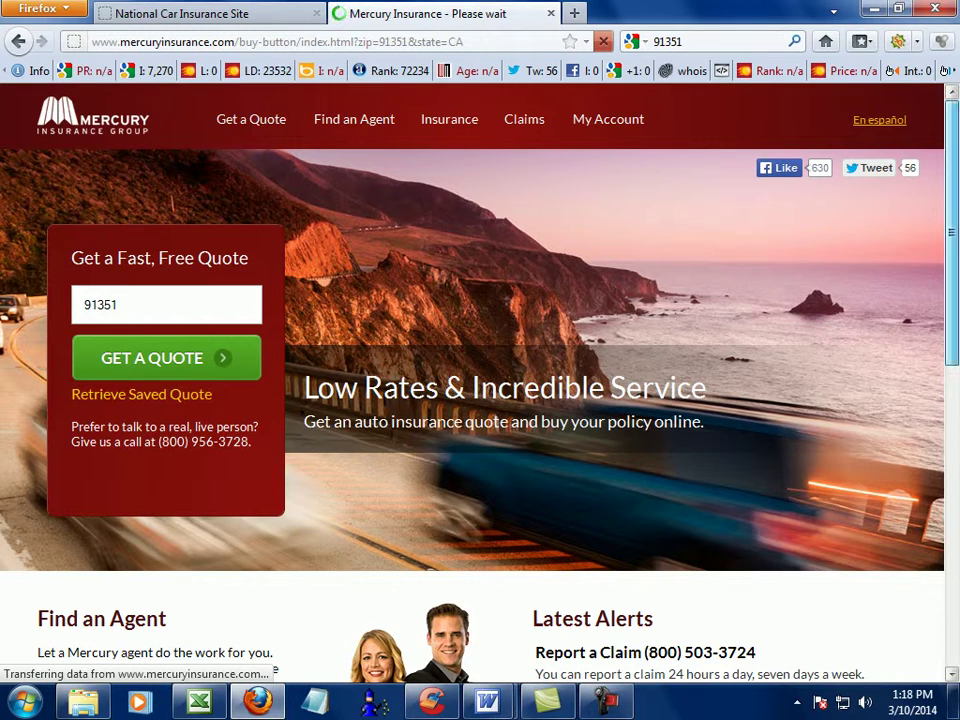
scroll(480, 380, down, 4)
scroll(480, 380, down, 4)
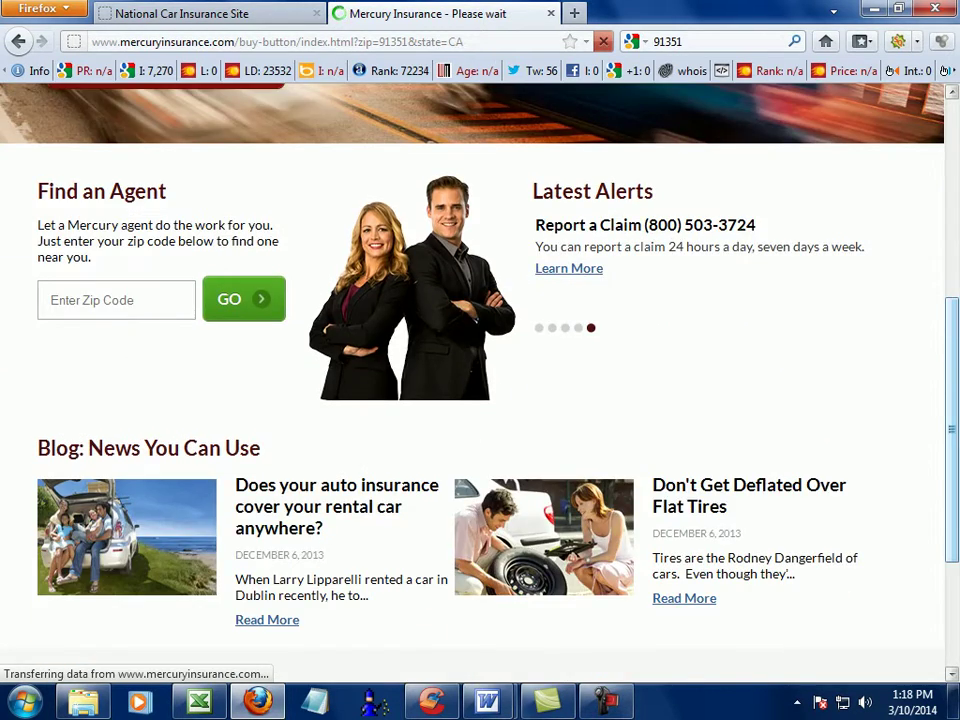
scroll(480, 380, up, 4)
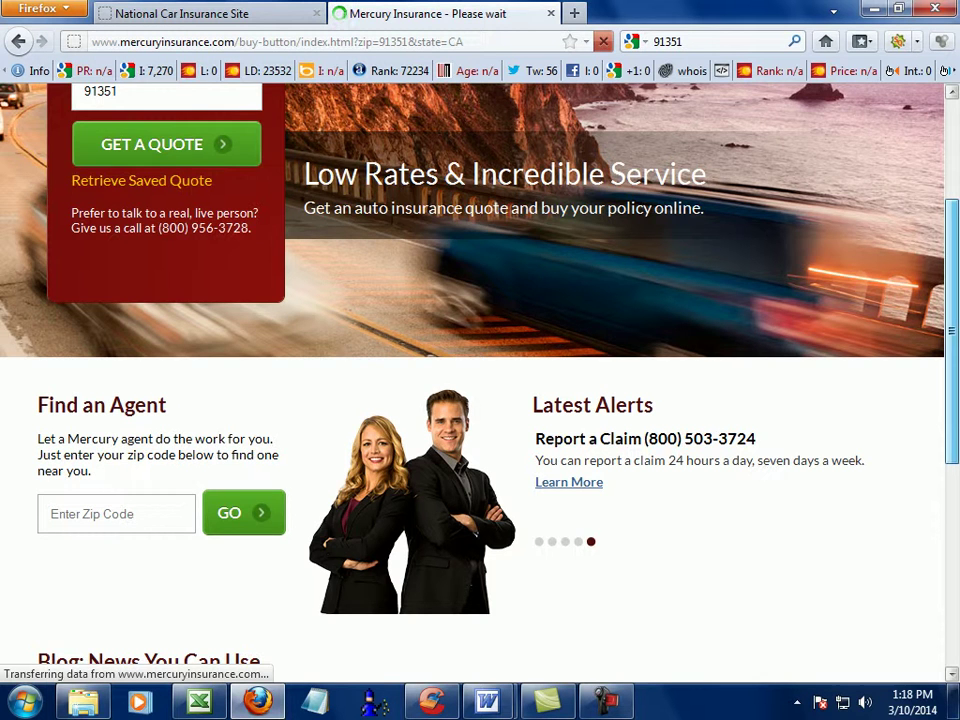
scroll(480, 380, up, 2)
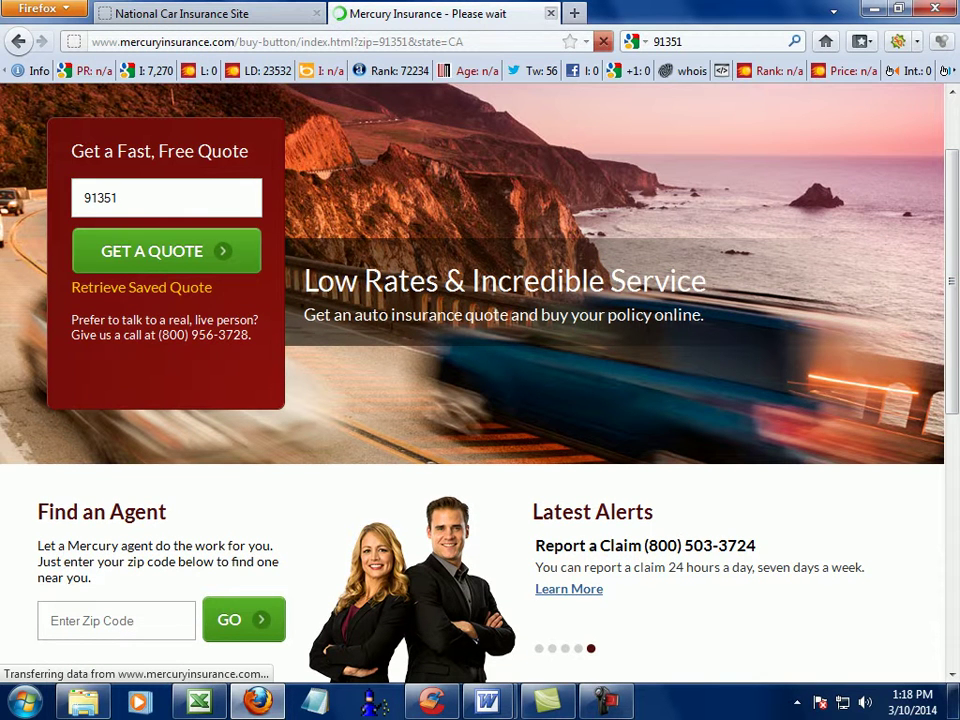
click(182, 14)
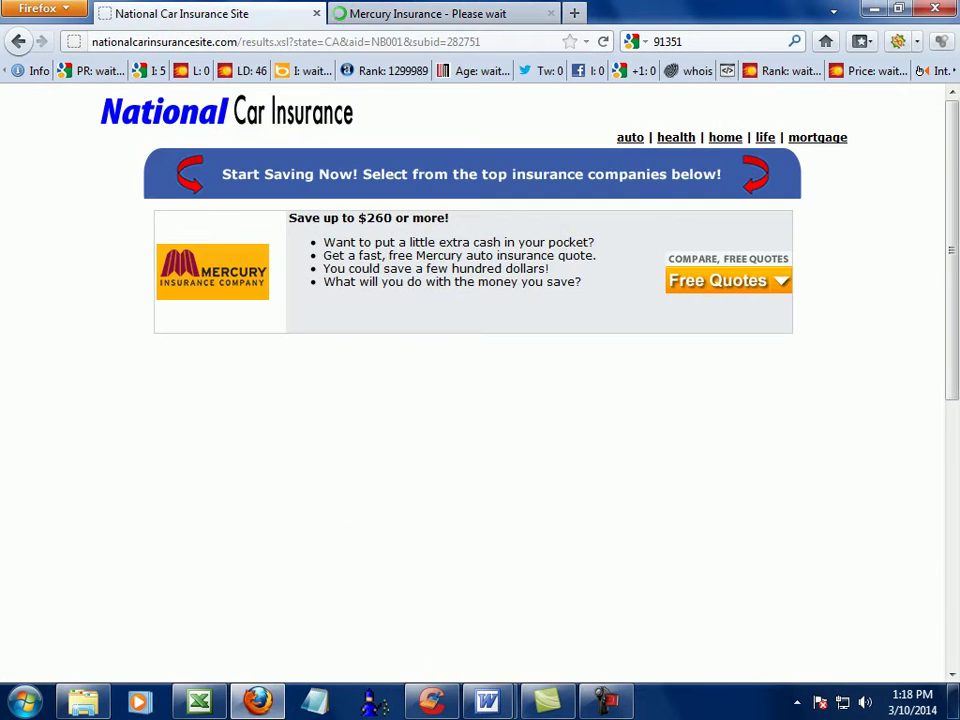
click(440, 13)
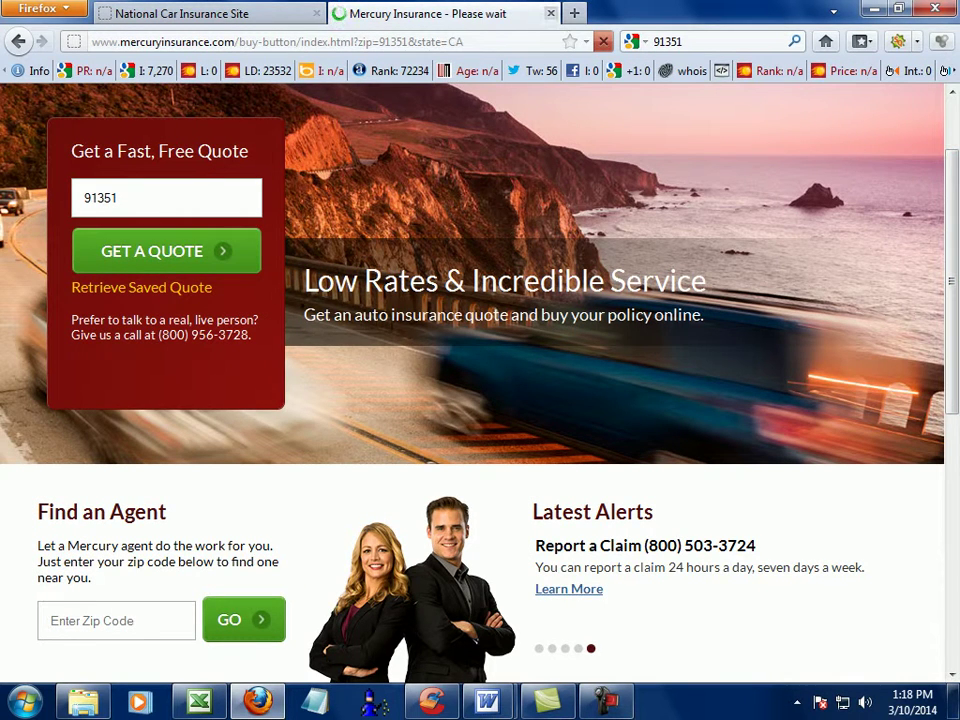
Step: Open a blank tab in Firefox and return to the National Car Insurance offers page
click(574, 13)
click(445, 13)
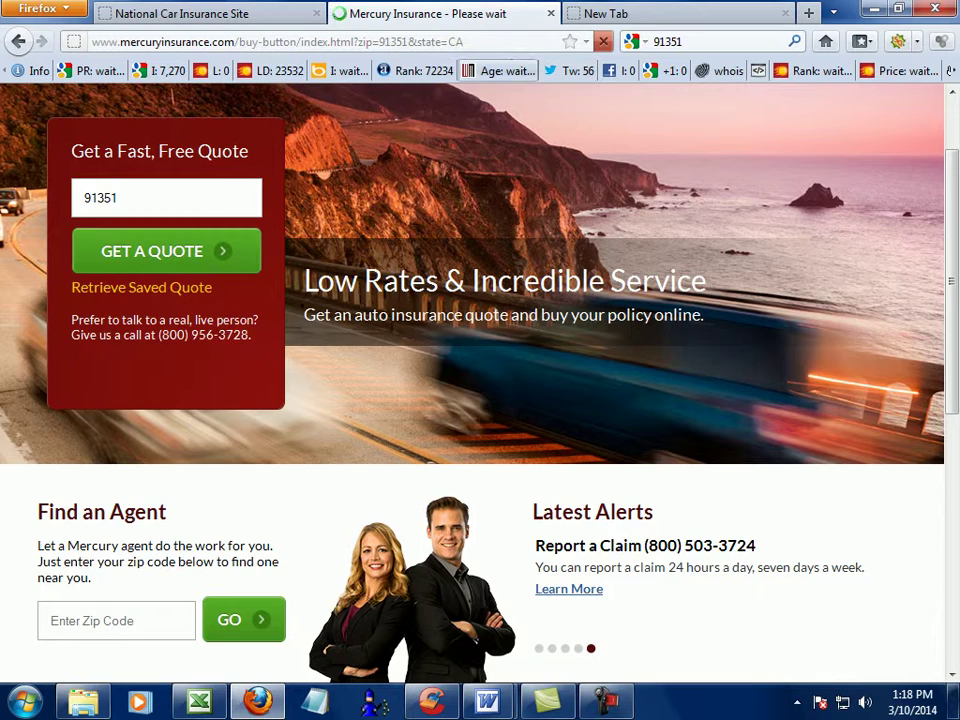
key(ctrl+Page_Up)
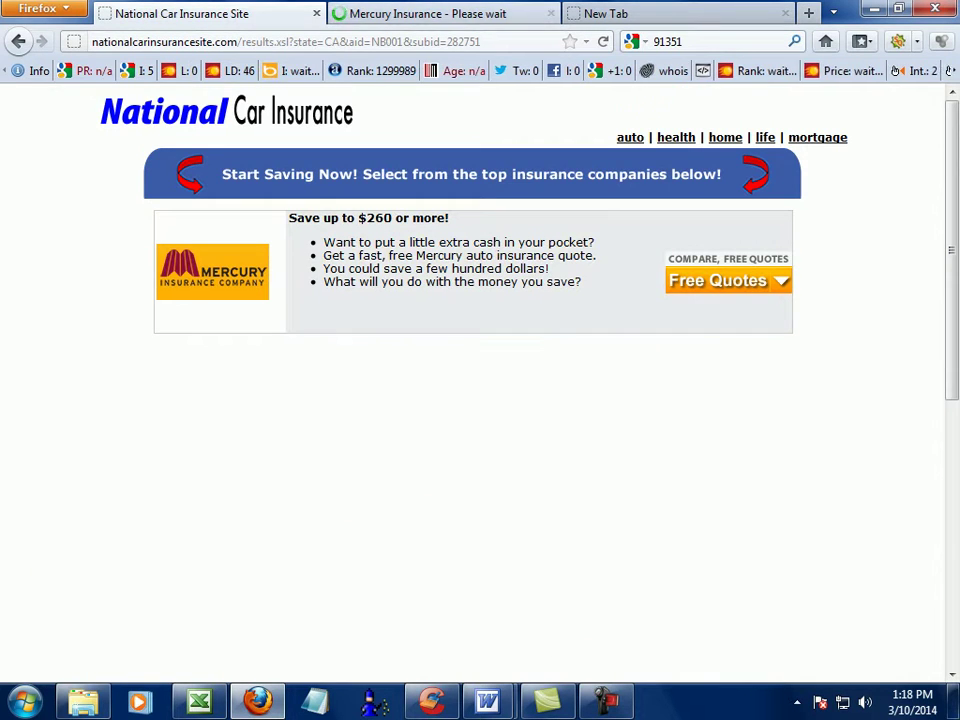
click(453, 11)
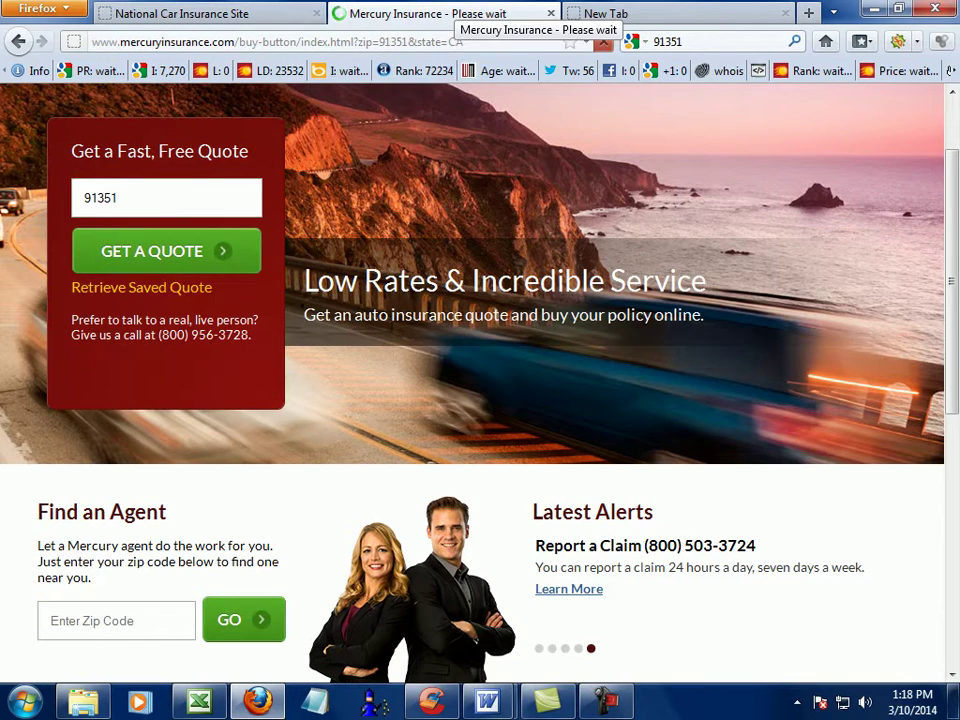
click(215, 14)
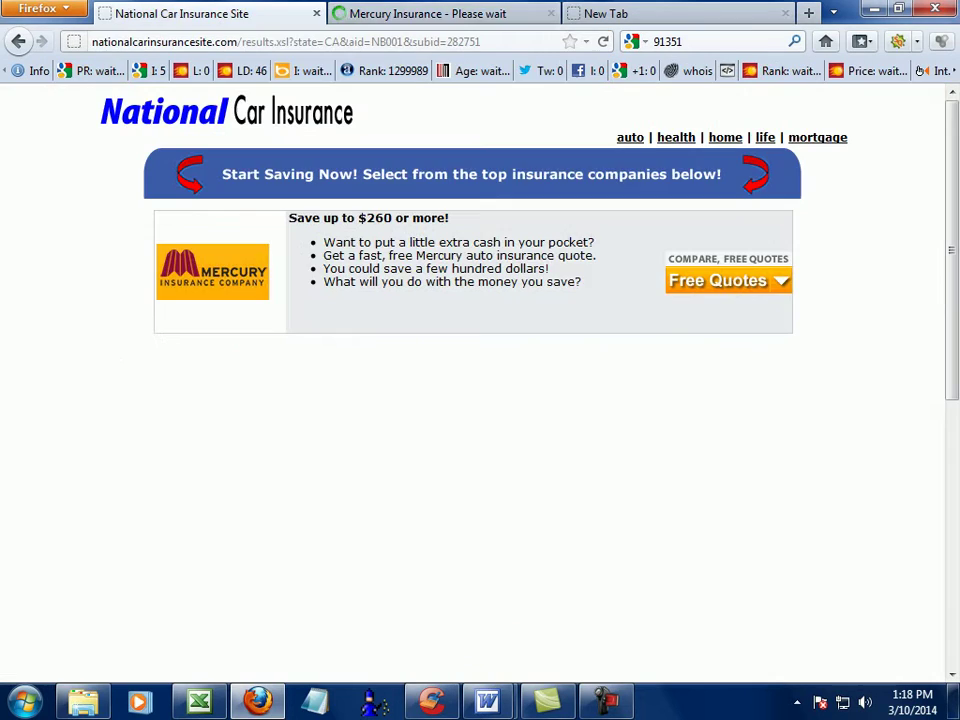
click(640, 14)
click(455, 14)
key(ctrl+Page_Down)
key(ctrl+Page_Up)
Step: Switch to the demo work Word document and place the cursor at the end of the All state heading
mouse_move(487, 700)
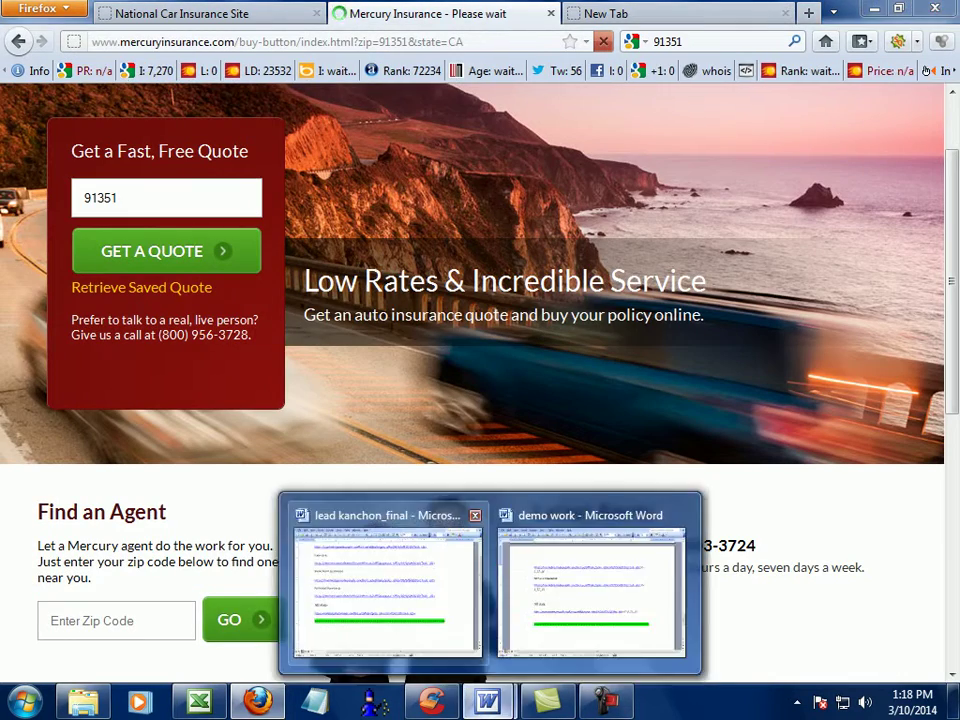
click(591, 580)
click(251, 410)
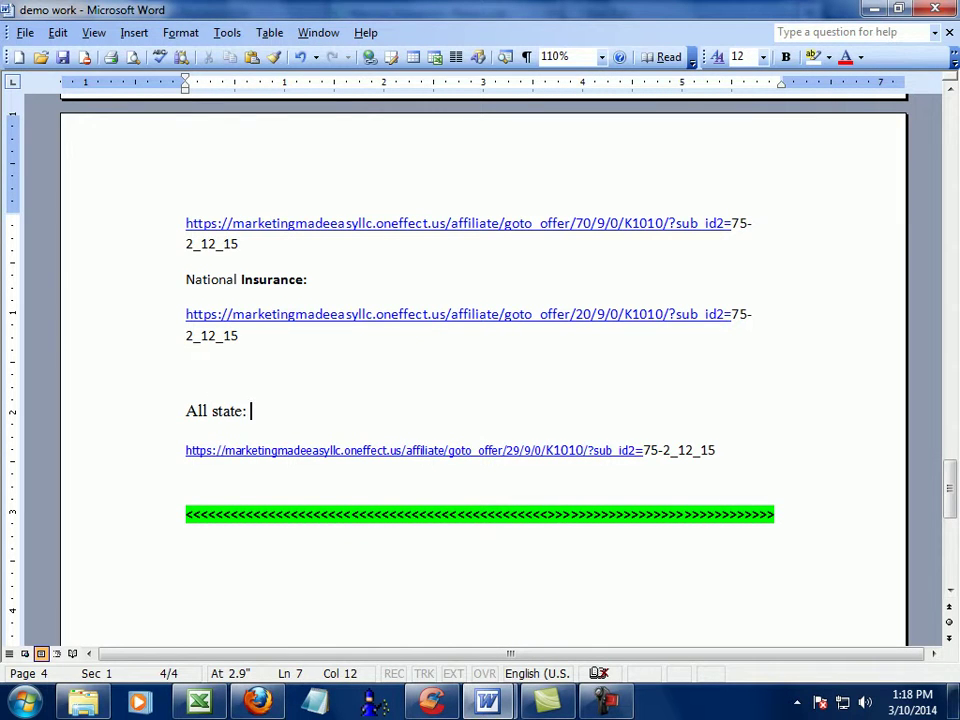
key(alt+Tab)
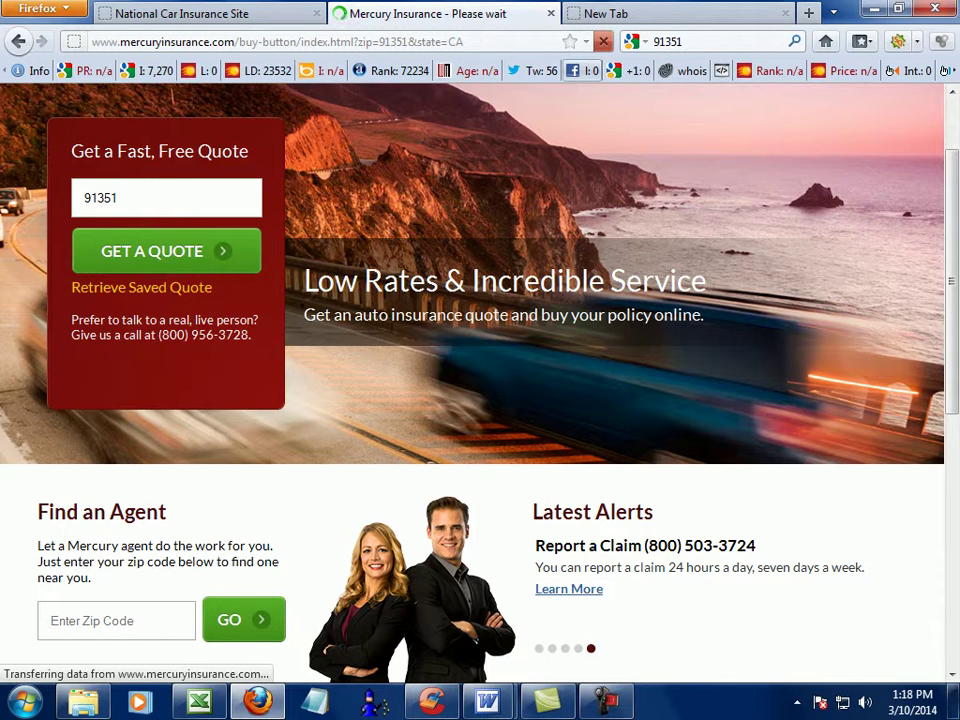
click(672, 42)
click(684, 42)
drag(952, 282, 952, 385)
scroll(830, 477, down, 5)
click(797, 702)
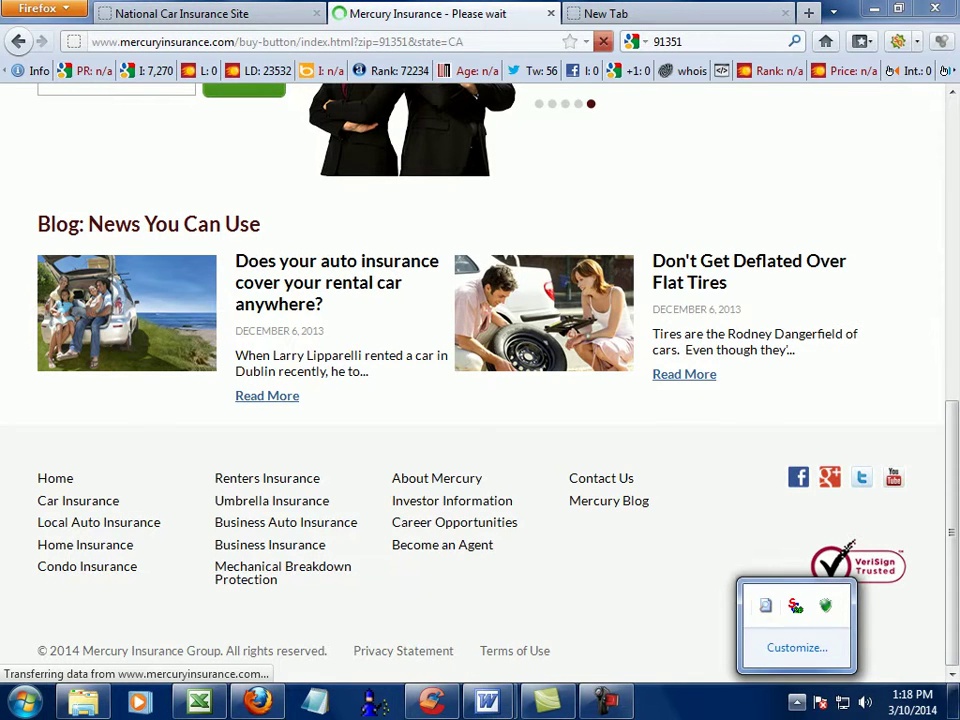
click(603, 700)
click(868, 611)
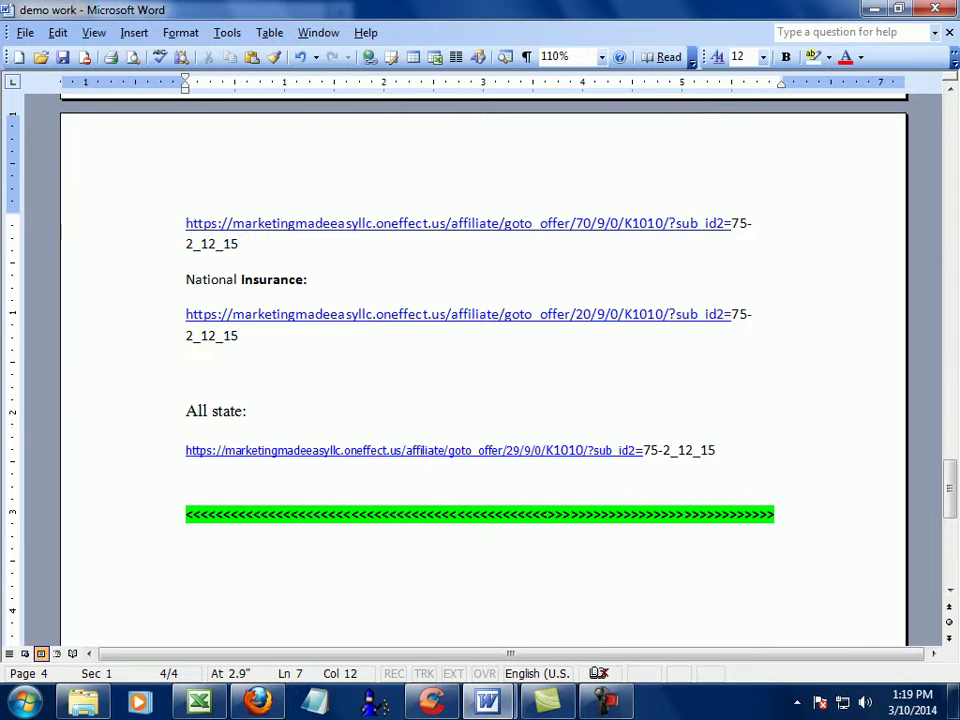
Step: Make the word "state:" bold in the All state heading of the demo work document
drag(251, 410, 212, 410)
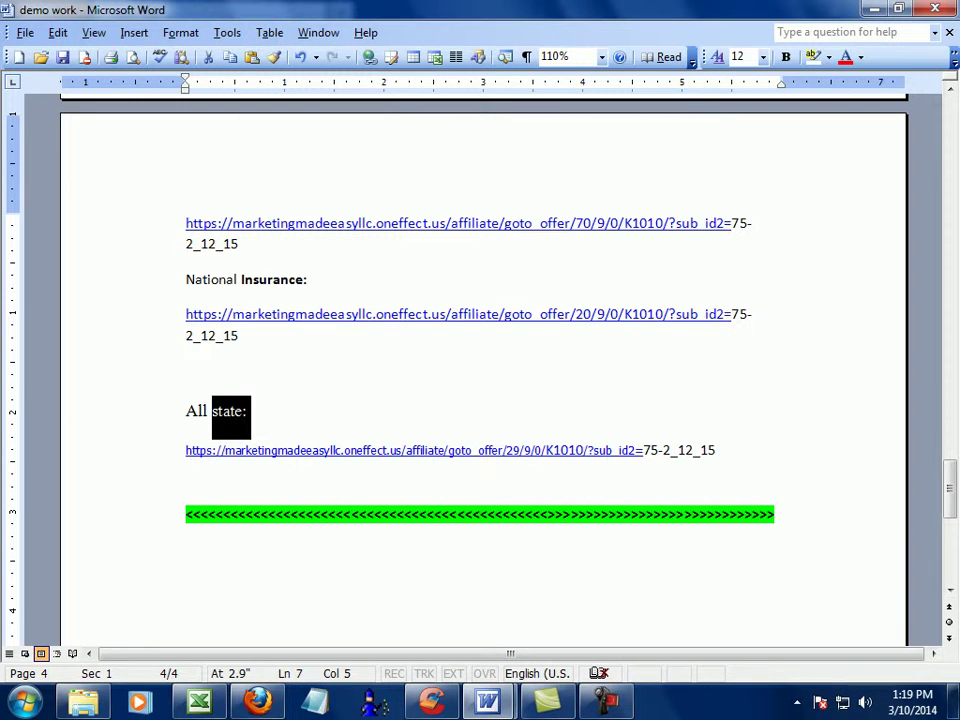
click(786, 57)
click(256, 411)
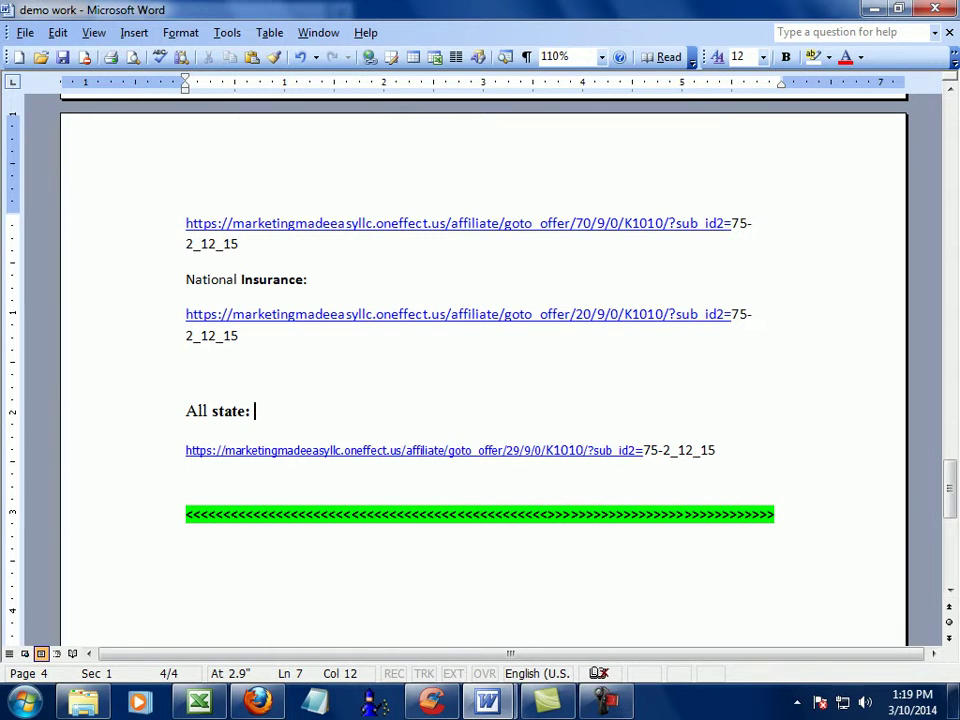
Step: Copy the full All state affiliate link including the lead's ID and save the Word document
drag(718, 450, 188, 450)
right_click(306, 449)
click(370, 238)
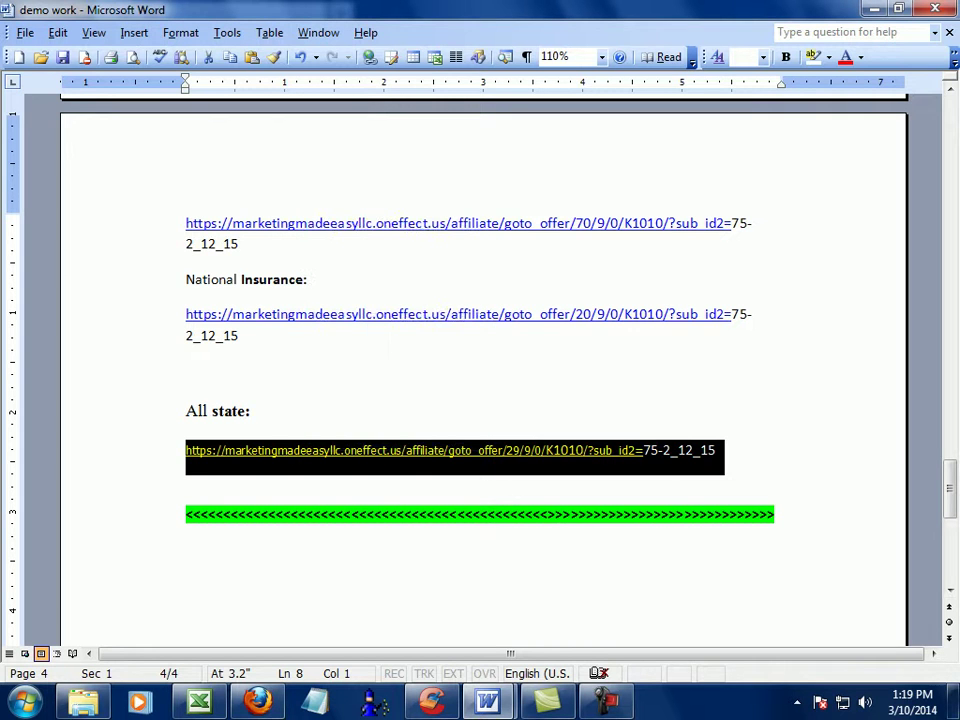
click(63, 57)
Step: Load the copied All state affiliate link in Firefox's blank tab
click(258, 701)
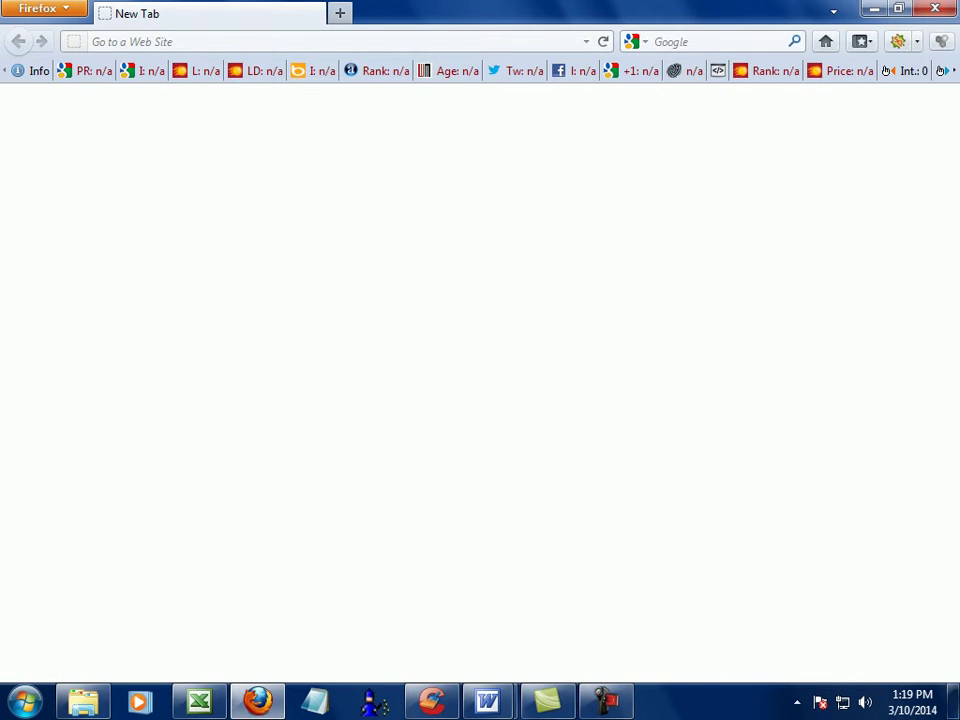
right_click(456, 39)
click(514, 141)
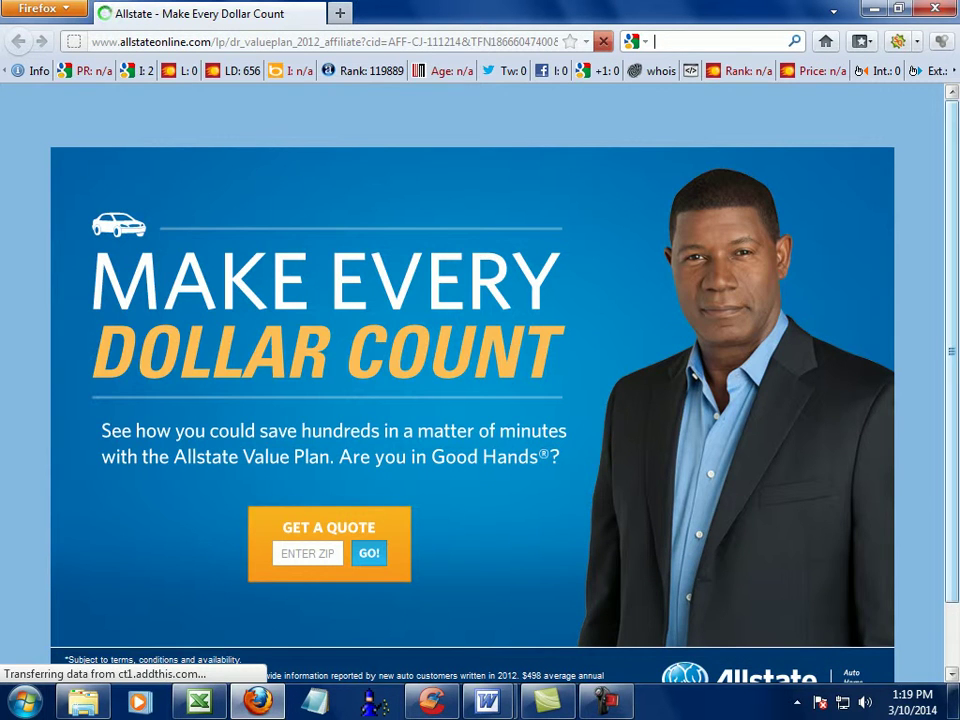
Step: Copy the lead's ZIP code from cell K7 of the Excel workbook and request a quote with it on Allstate's landing page
drag(952, 351, 952, 414)
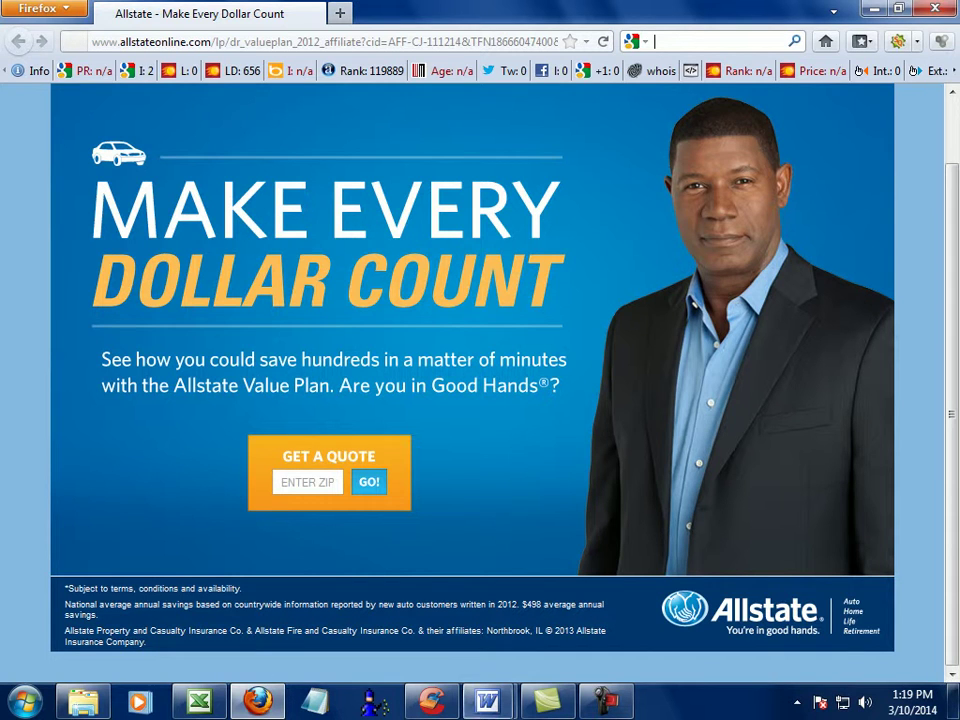
click(199, 701)
right_click(654, 140)
click(700, 173)
key(alt+Tab)
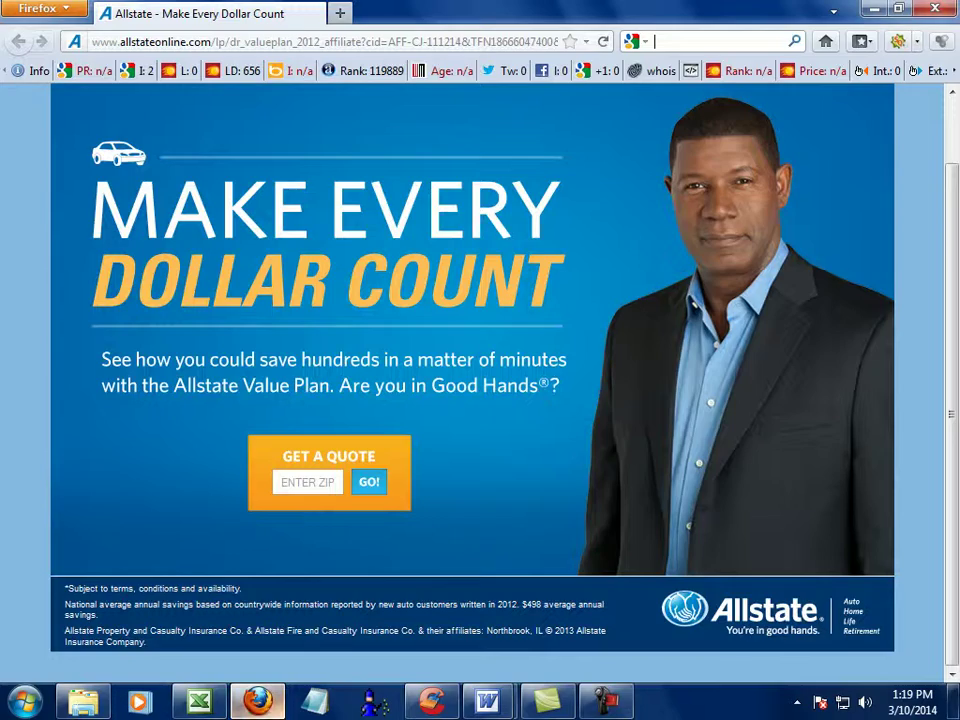
right_click(310, 484)
click(364, 568)
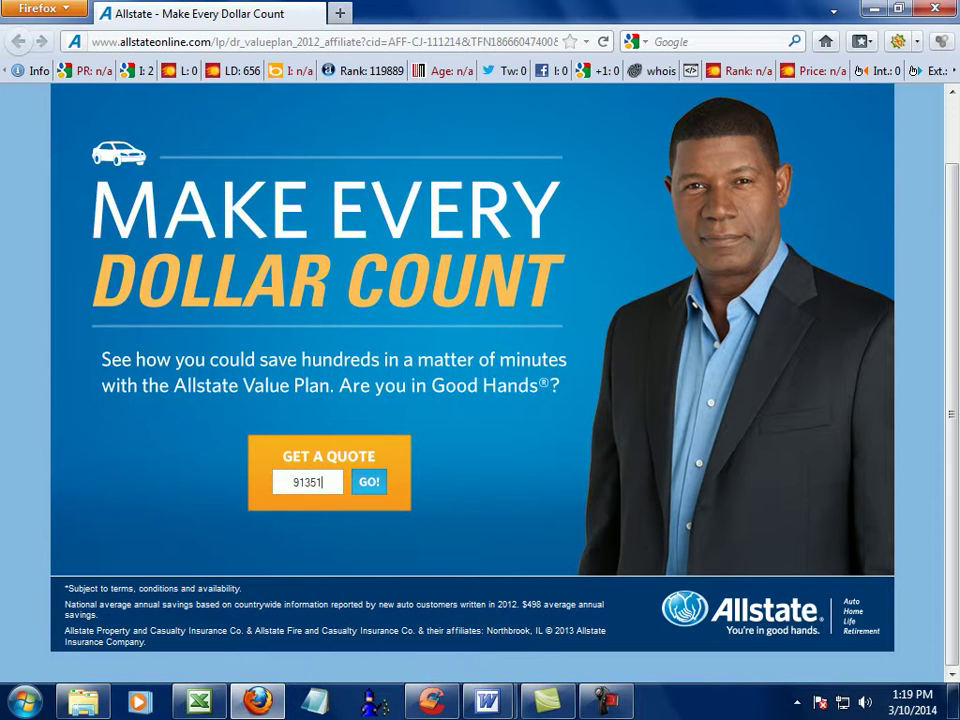
key(Return)
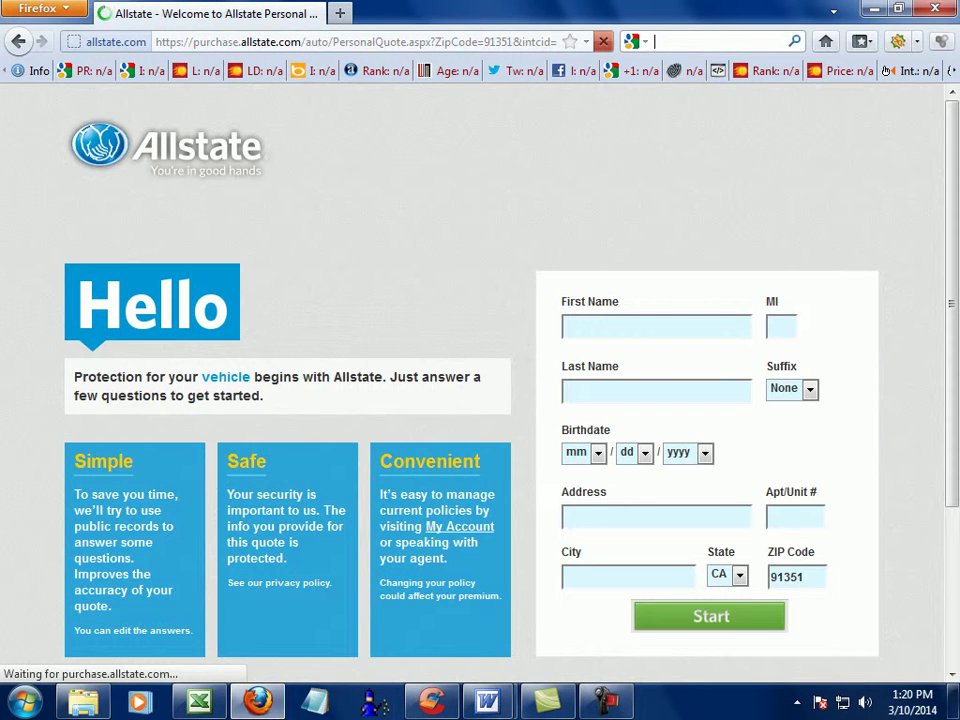
Step: Examine the name, address, apartment and city fields in Allstate's personal quote form
drag(952, 303, 952, 351)
click(640, 258)
click(640, 323)
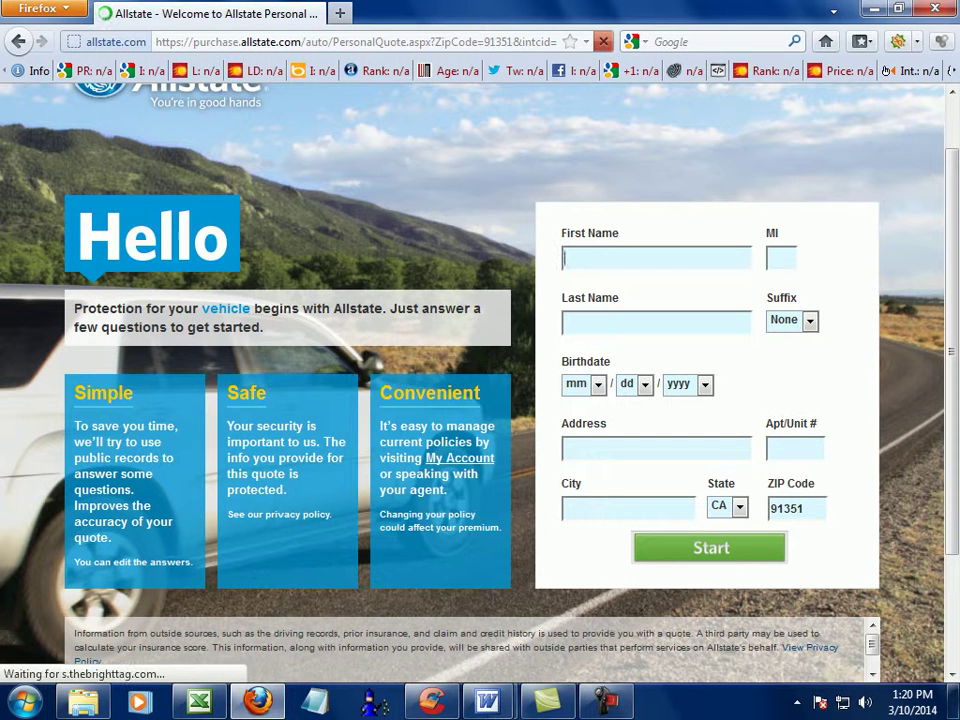
click(566, 259)
click(566, 323)
click(566, 449)
click(566, 509)
click(566, 449)
click(770, 449)
click(566, 323)
click(566, 259)
click(566, 323)
click(566, 449)
click(770, 449)
click(566, 323)
click(566, 259)
click(770, 259)
click(566, 259)
click(566, 323)
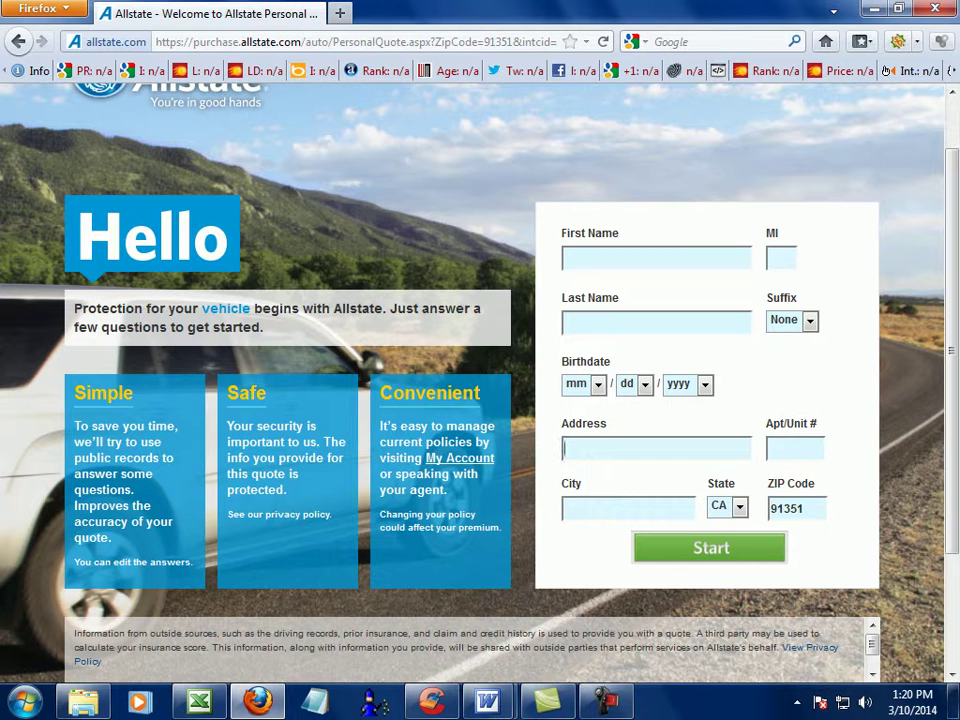
Step: Copy the lead's first name from cell B7 of the Excel workbook into Allstate's First Name field
key(alt+Tab)
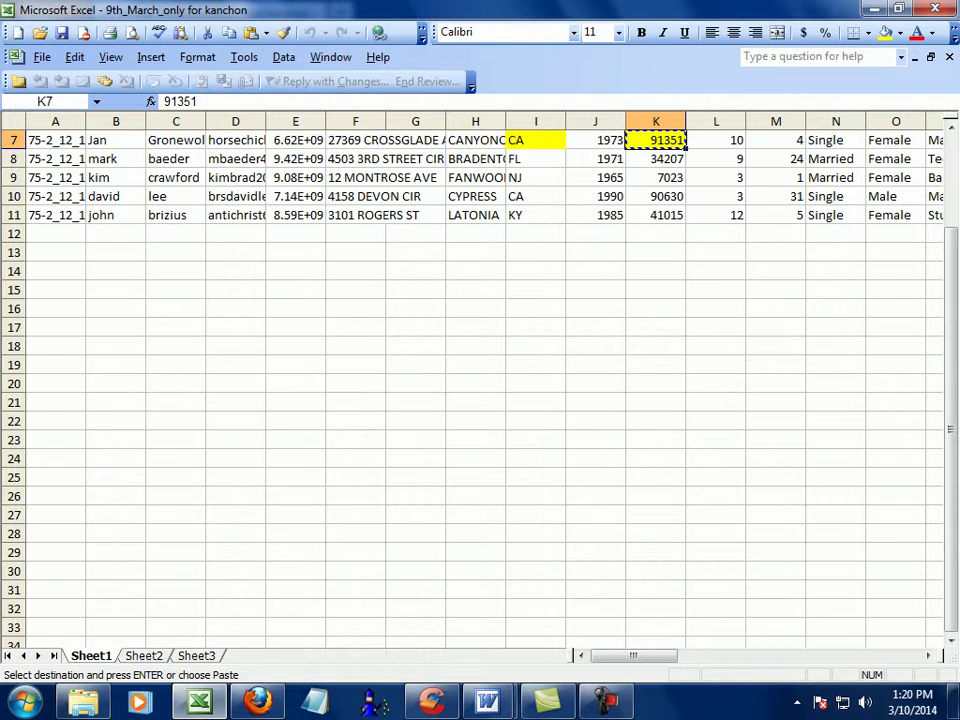
click(116, 140)
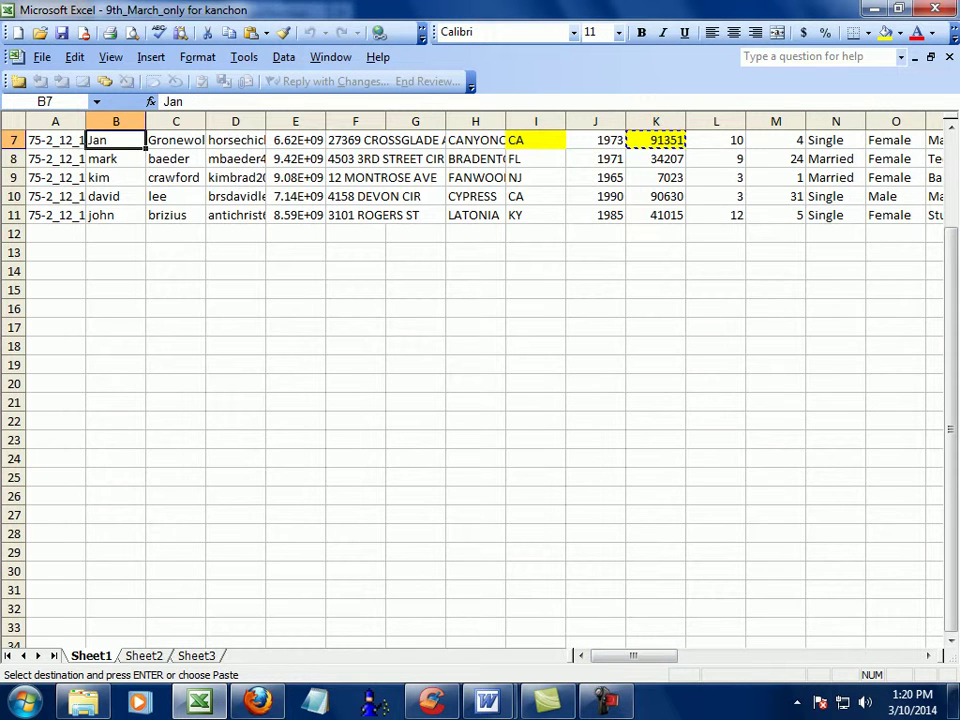
key(ctrl+v)
key(ctrl+z)
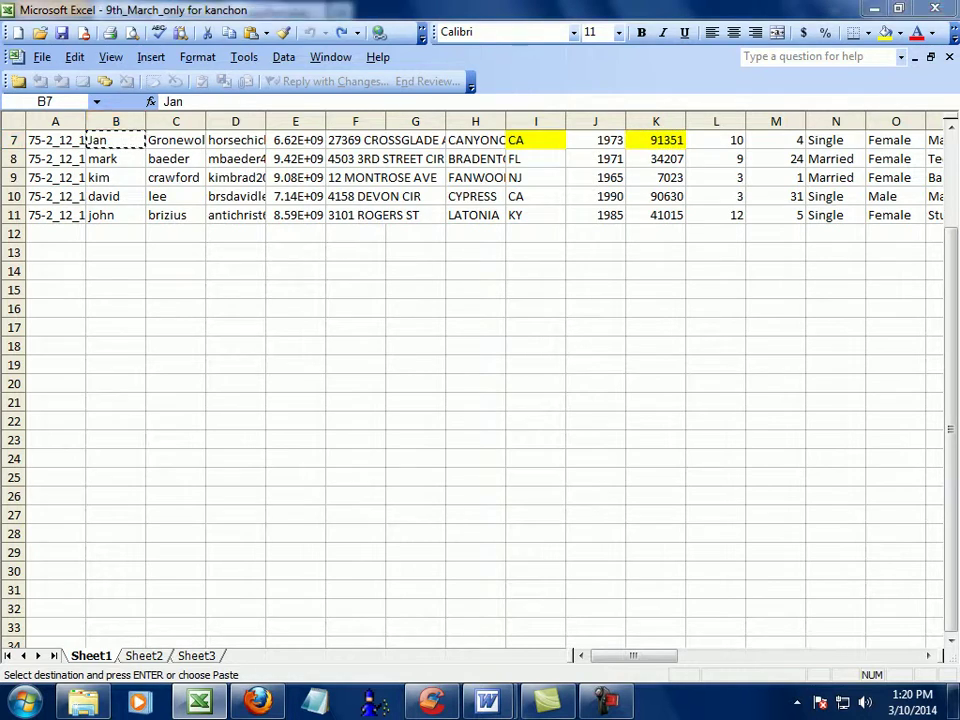
key(alt+Tab)
key(ctrl+v)
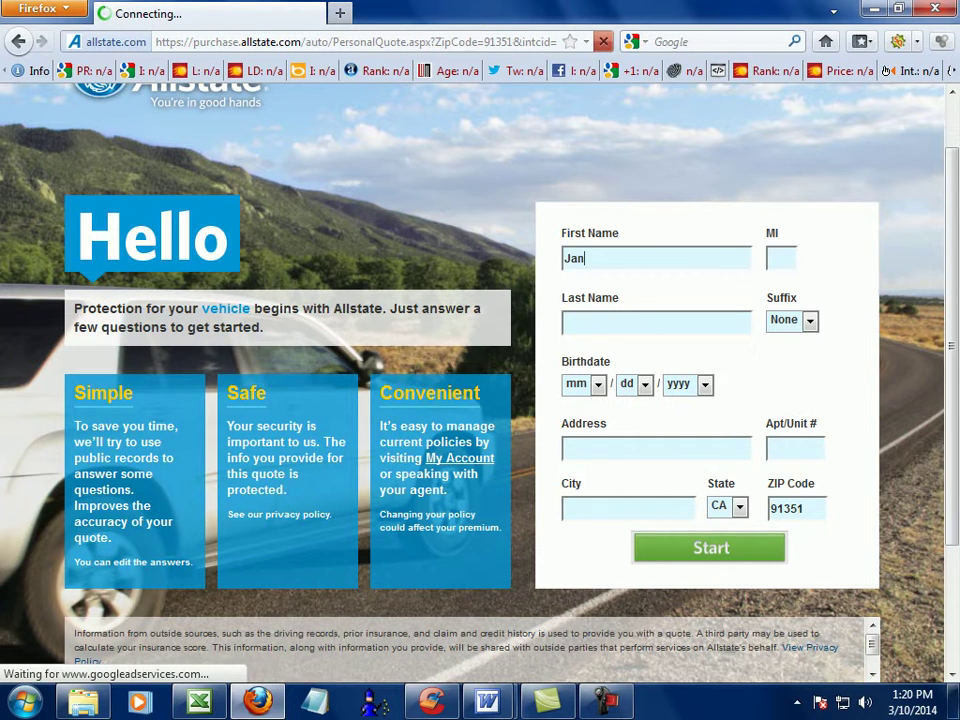
Step: Copy the lead's last name from cell C7 of the Excel workbook into Allstate's Last Name field
key(alt+Tab)
key(Right)
key(ctrl+c)
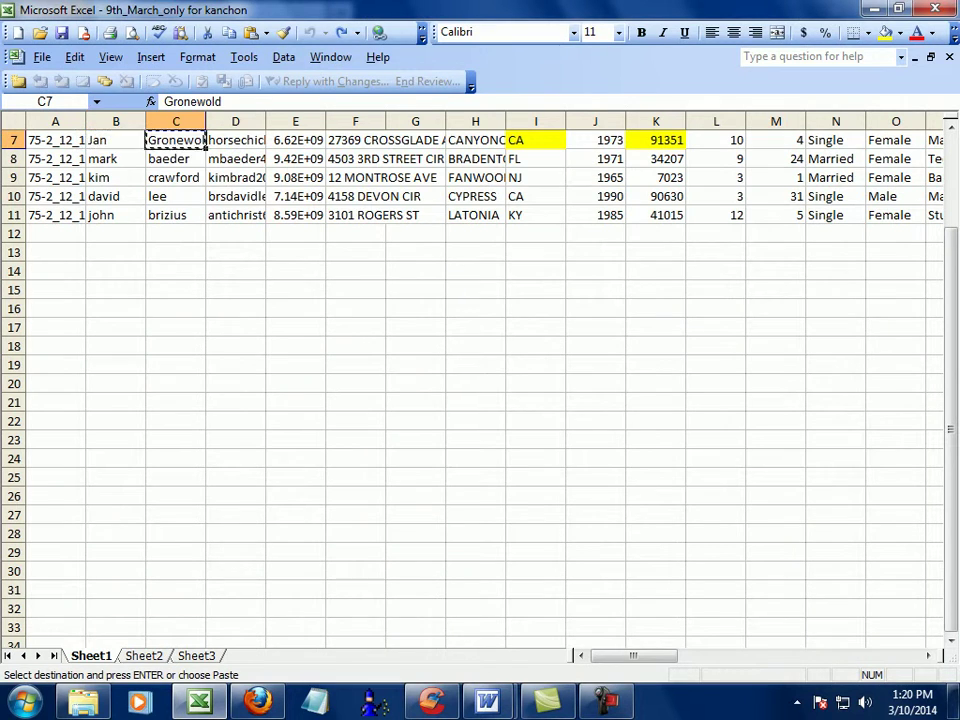
key(alt+Tab)
key(Tab)
key(ctrl+v)
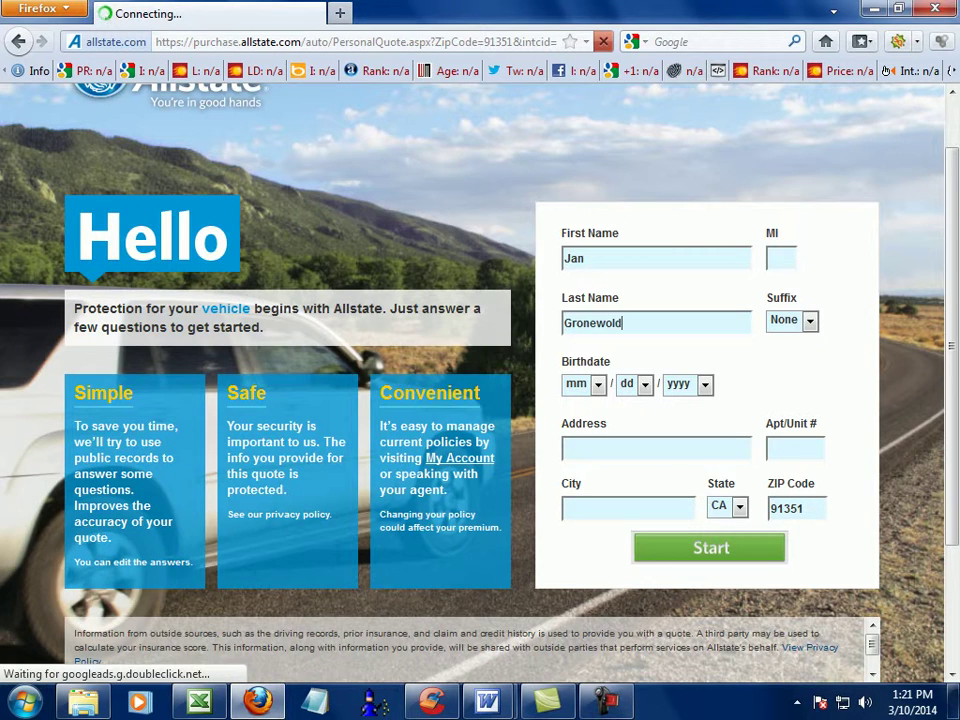
Step: Look up the lead's birth month, day and year in row 7 of the Excel workbook, then return to the Allstate form
key(alt+Tab)
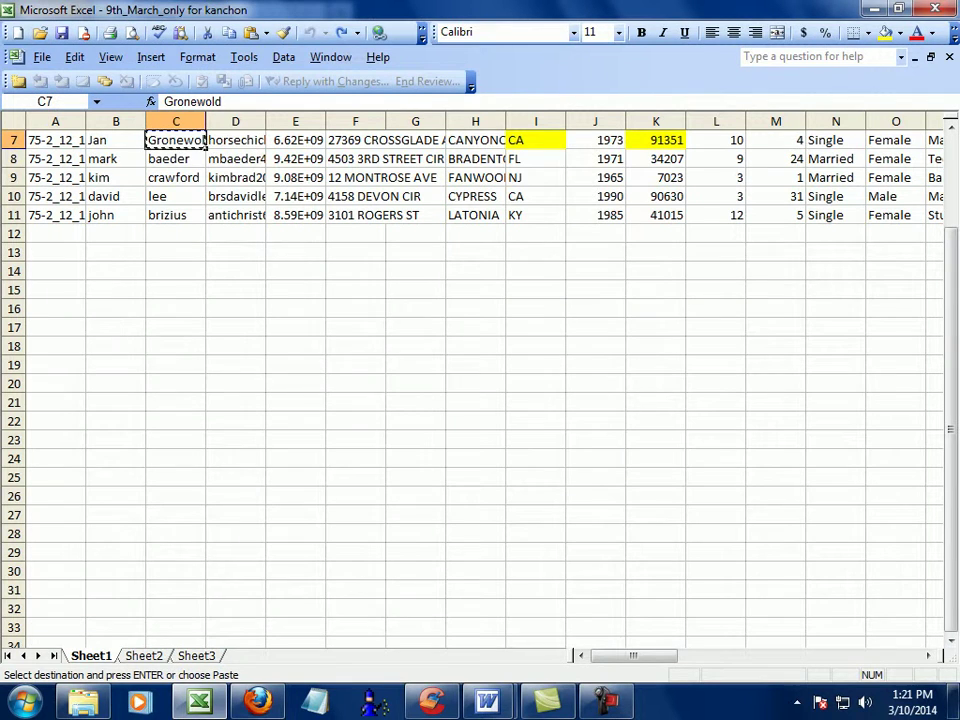
key(Right)
key(Right)
key(Right)
key(Right)
key(Right)
key(Right)
key(Right)
key(Right)
key(Right)
key(Right)
key(Right)
key(Left)
key(Left)
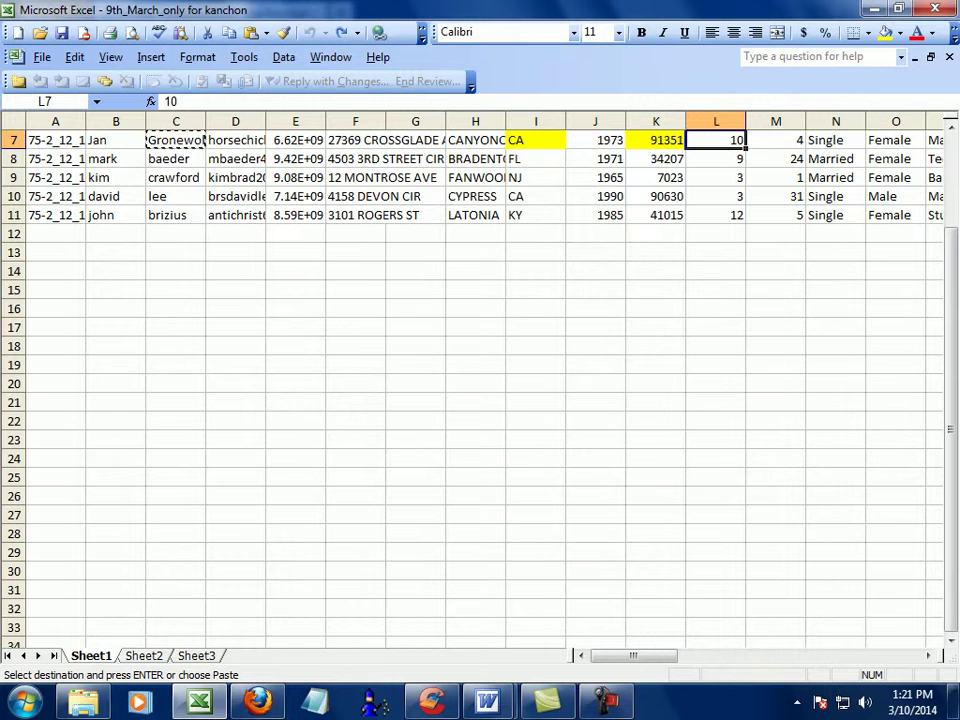
key(Right)
key(Left)
key(Left)
key(Left)
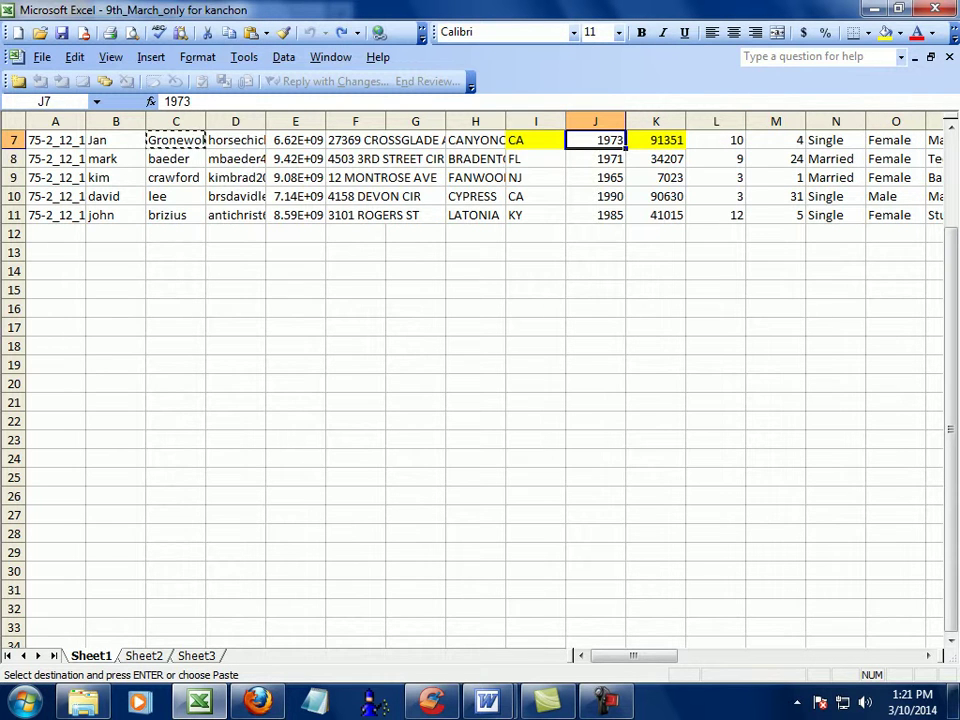
key(alt+Tab)
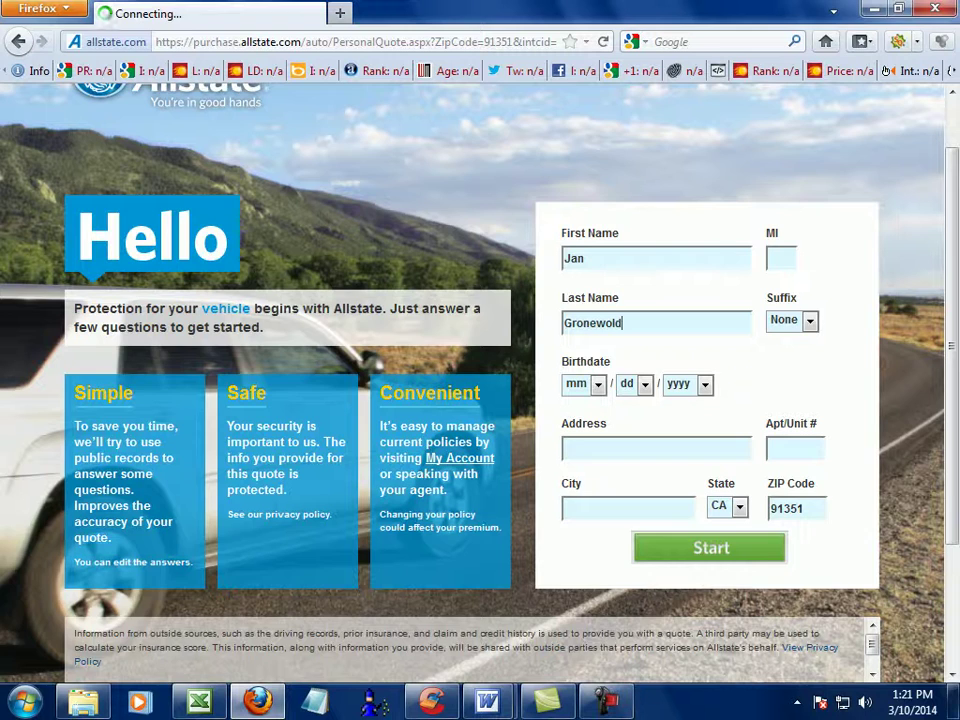
Step: Set the birthdate month, day and year in Allstate's form to the lead's date of birth and check it against the Excel workbook
click(598, 385)
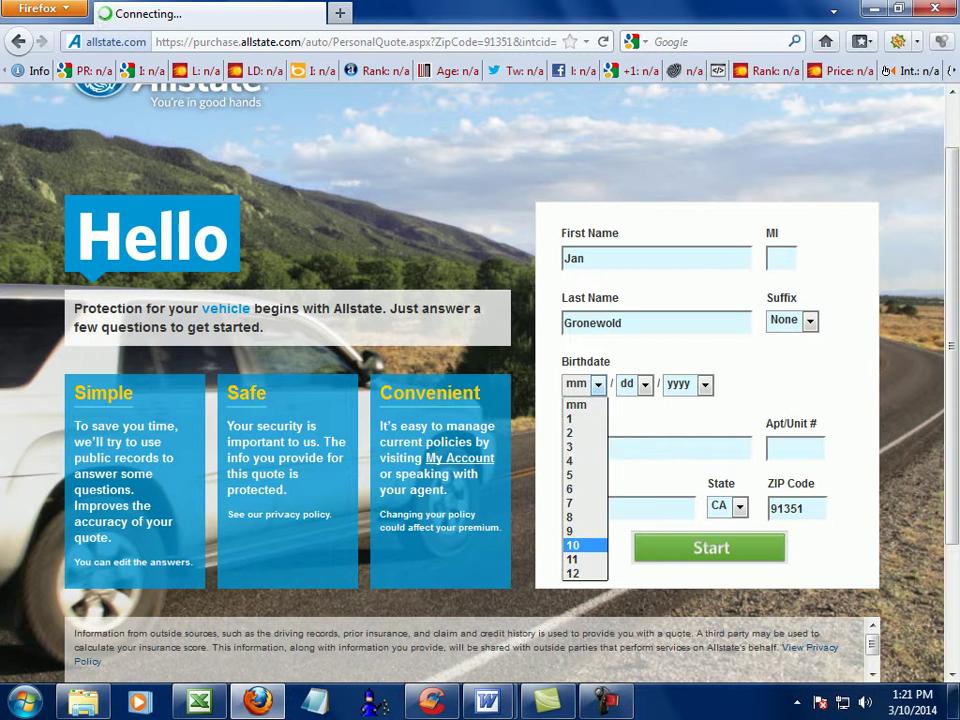
click(573, 546)
click(645, 385)
click(627, 461)
click(705, 385)
drag(706, 439, 706, 504)
key(1)
key(9)
key(7)
key(3)
key(Return)
key(alt+Tab)
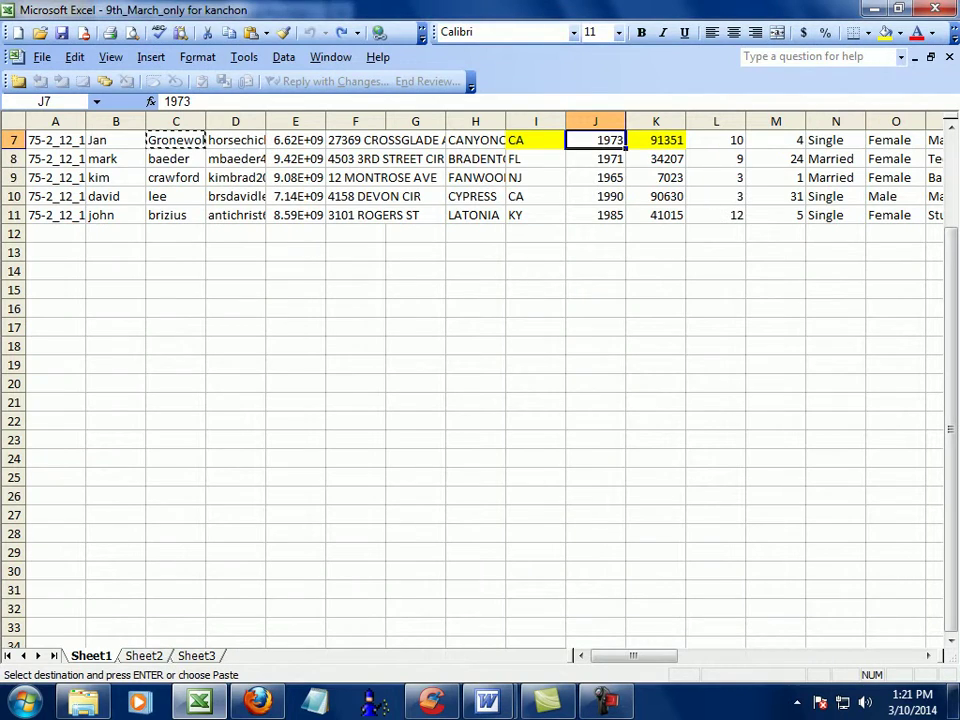
key(alt+Tab)
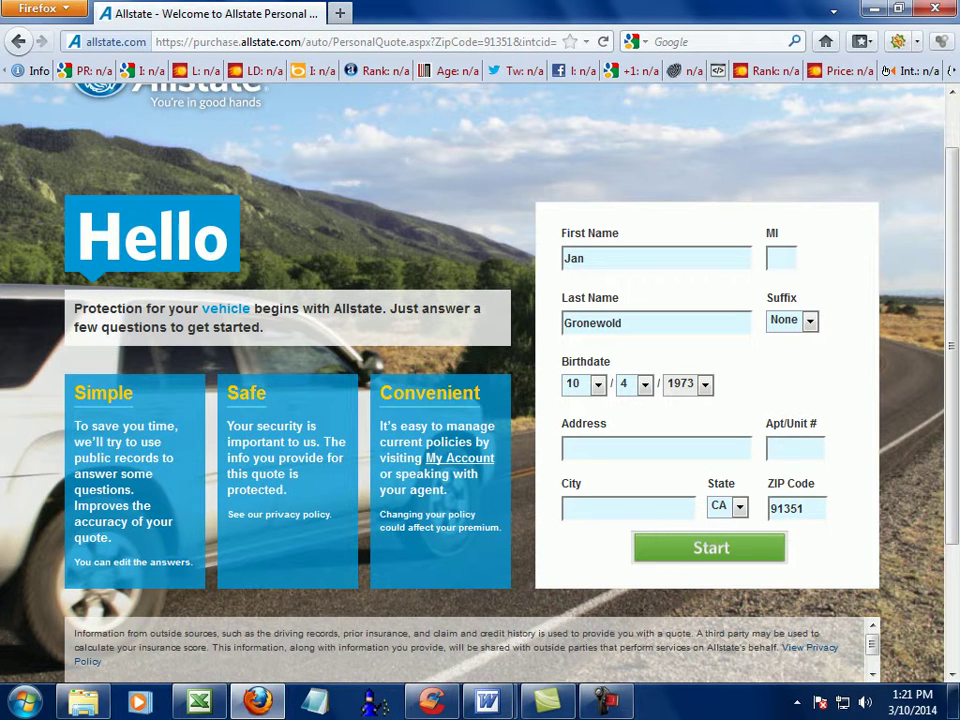
Step: Copy the lead's street address from cell F7 of the Excel workbook into Allstate's Address field
key(alt+Tab)
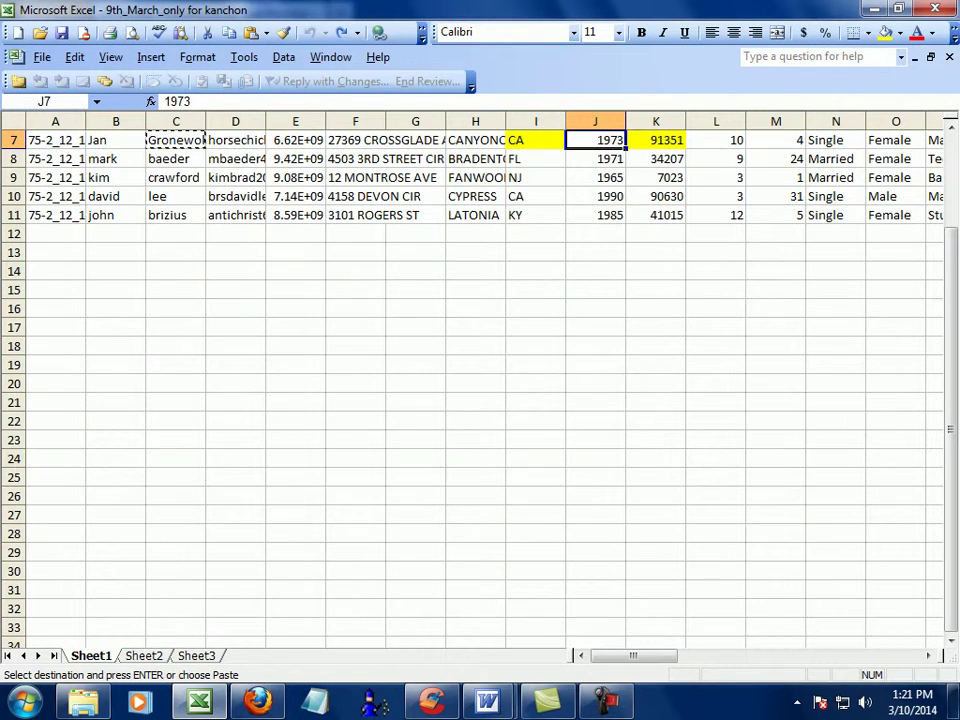
click(355, 140)
key(ctrl+c)
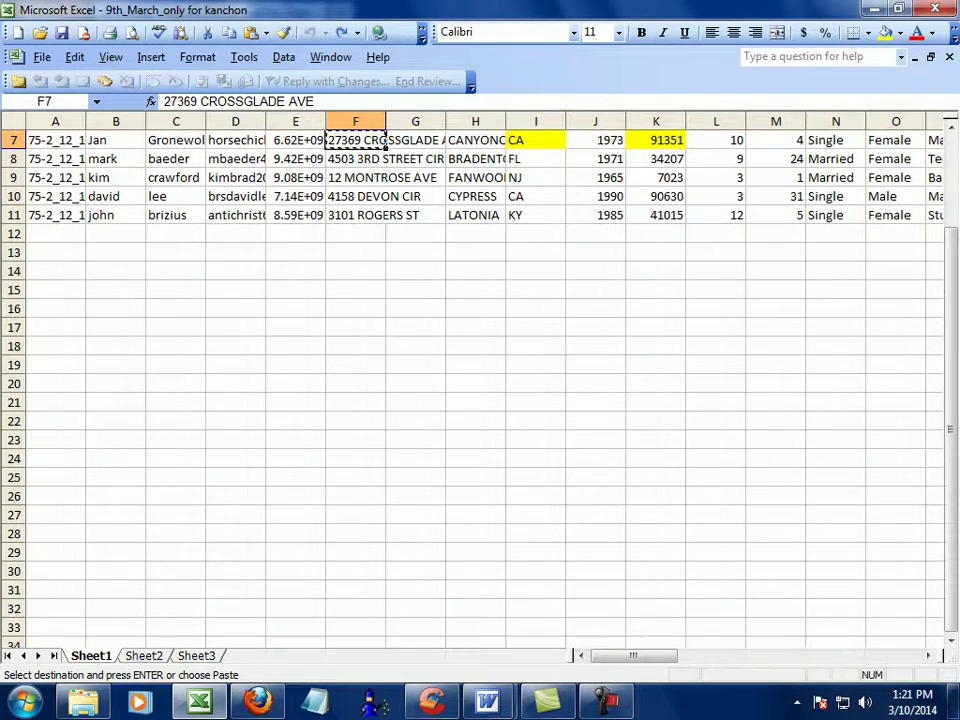
key(alt+Tab)
key(ctrl+v)
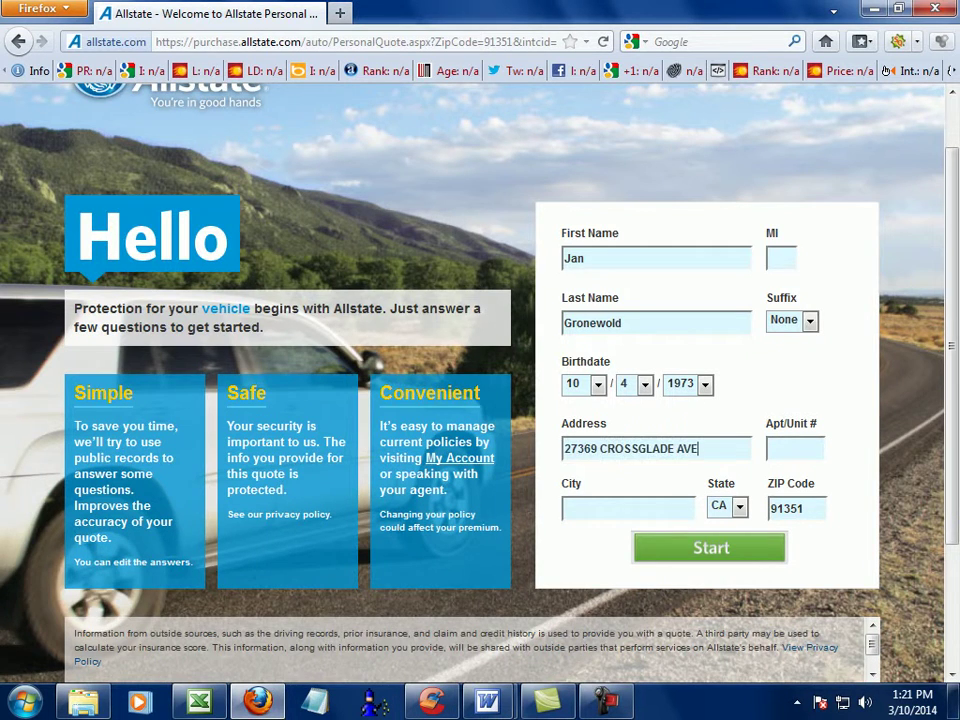
Step: Highlight the lead's city cell H7 in yellow in the Excel workbook and save the workbook
key(alt+Tab)
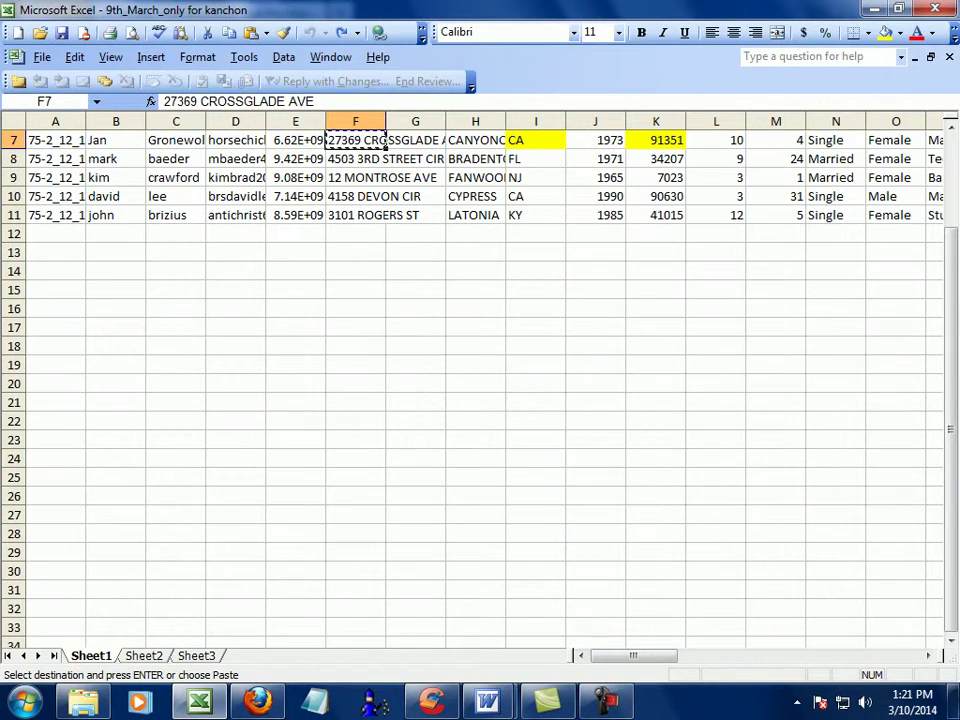
key(Right)
key(Right)
click(886, 33)
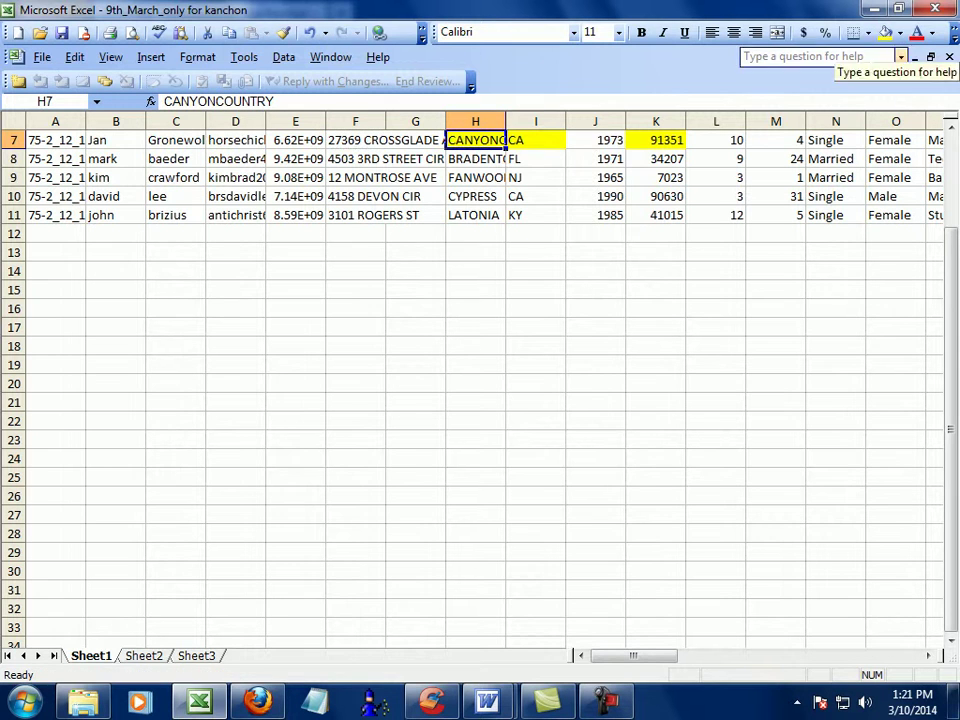
key(ctrl+s)
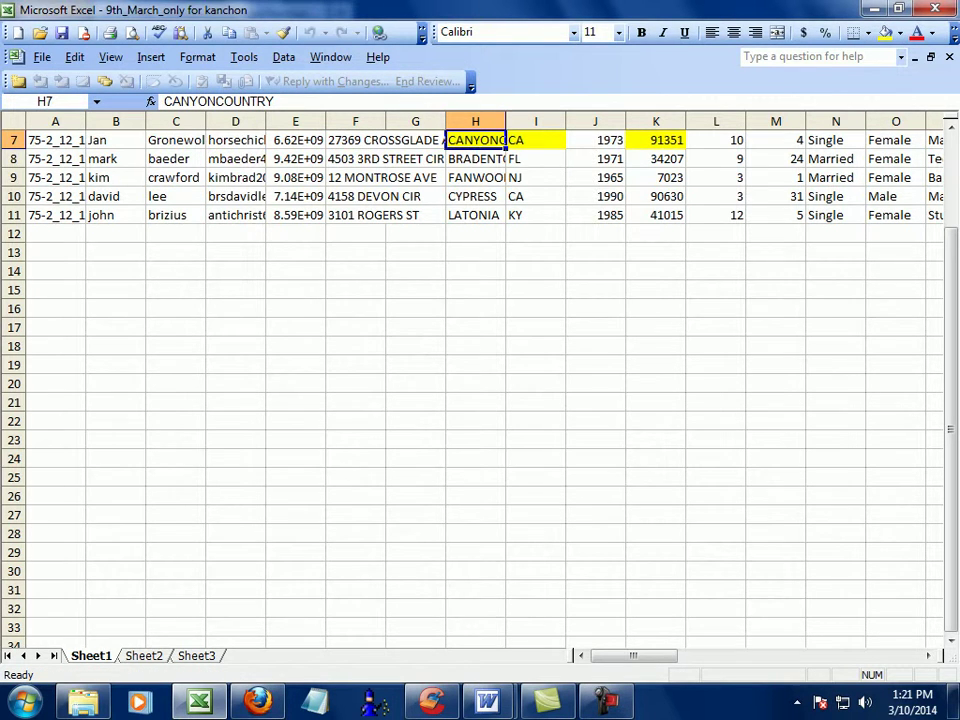
Step: Copy the lead's city from cell H7 of the Excel workbook into Allstate's City field and submit the form
key(alt+Tab)
key(alt+Tab)
key(ctrl+c)
key(alt+Tab)
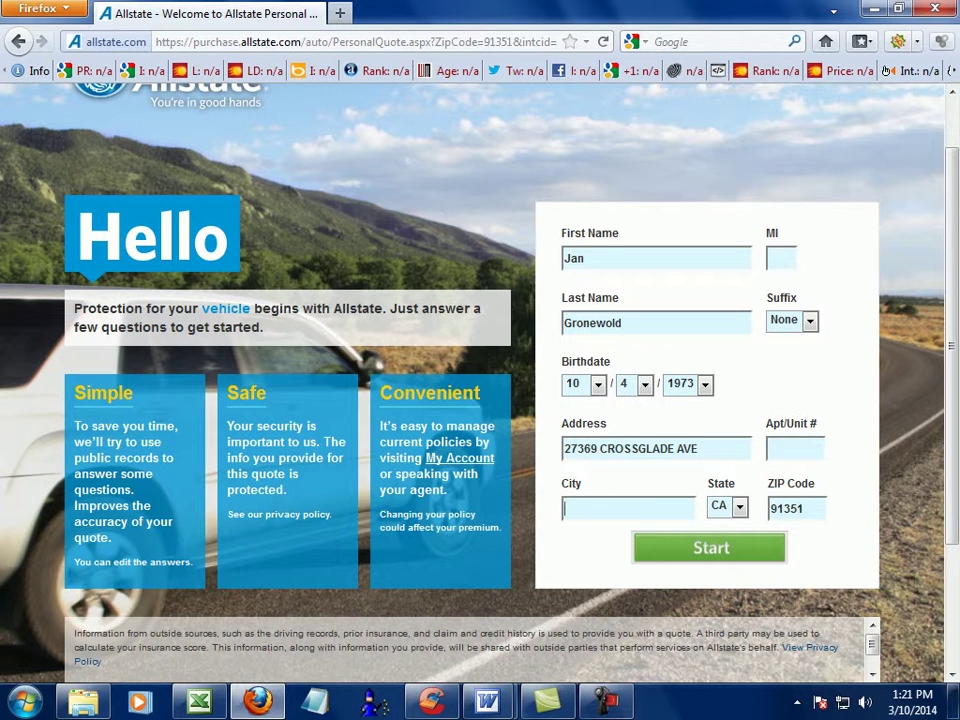
key(ctrl+v)
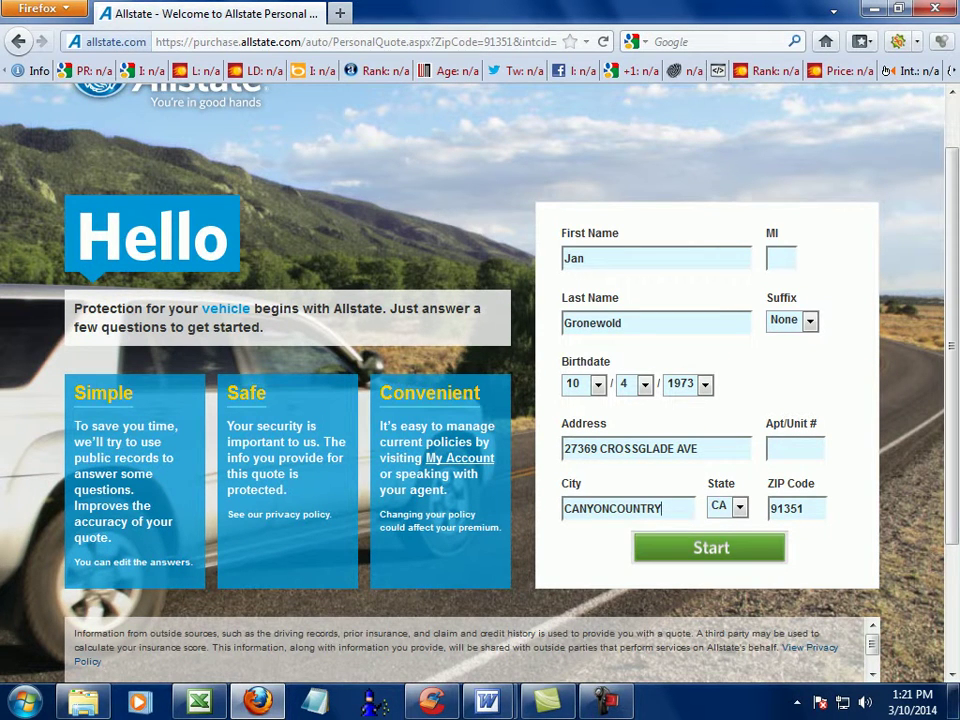
key(Return)
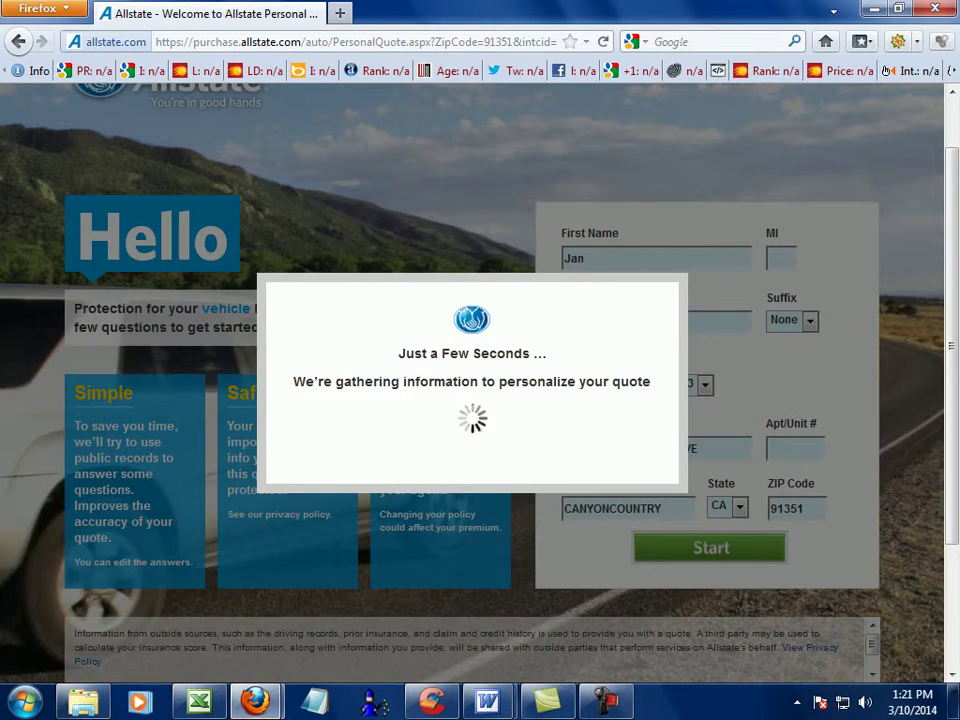
Step: Bring up the Foresee Survey pop-up window, then minimize it to return to Allstate's quote page
click(256, 701)
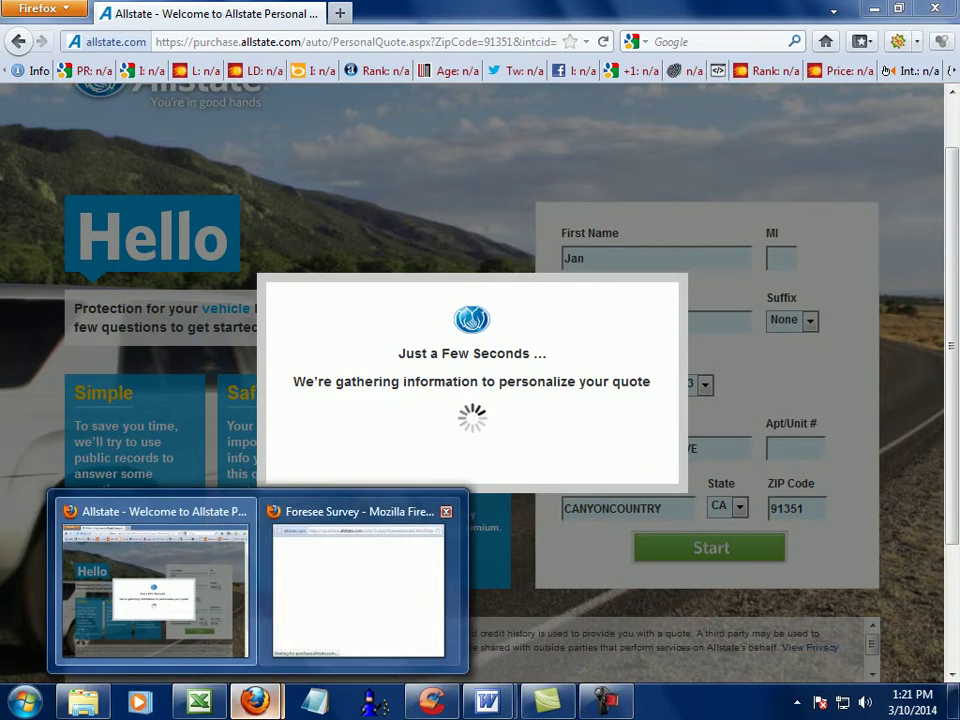
click(358, 590)
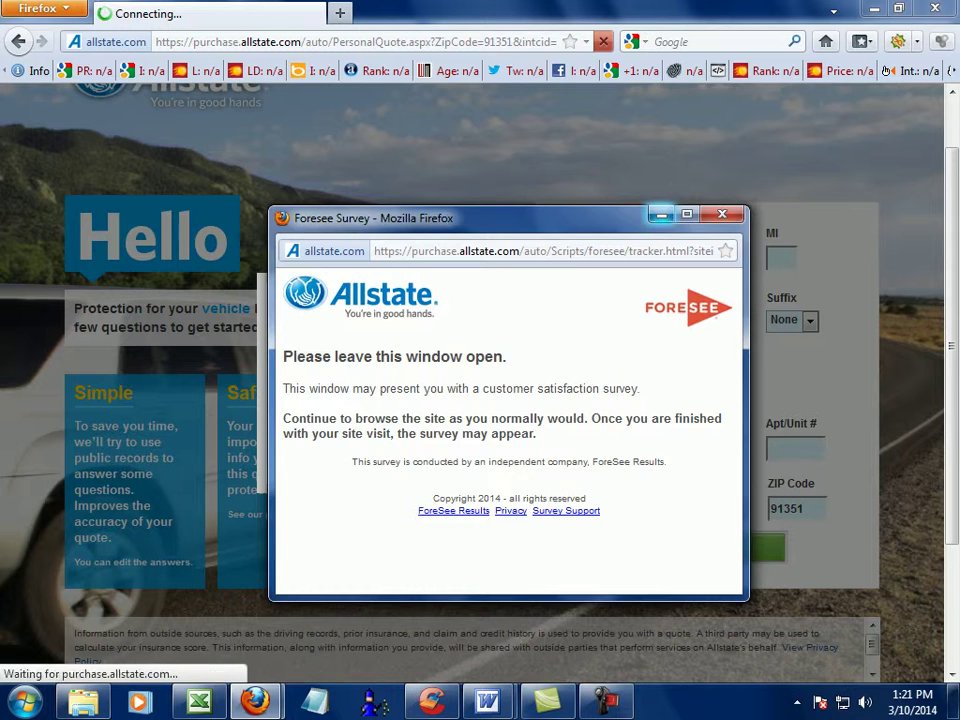
click(661, 215)
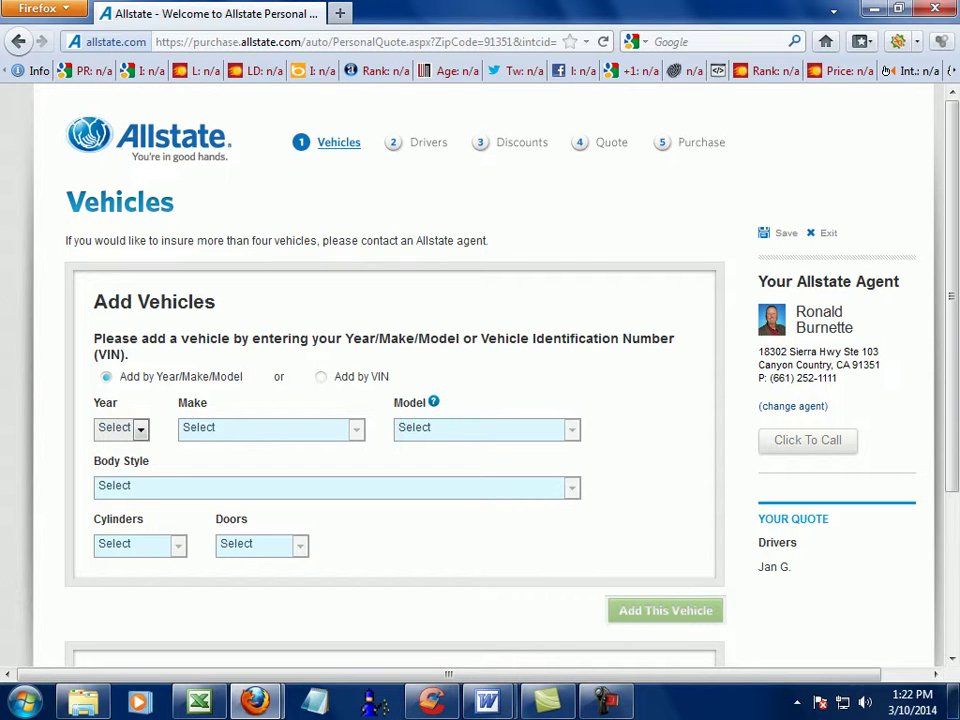
Step: Highlight the lead's vehicle cells U7, X7 and Z7 in yellow in the Excel workbook
drag(951, 296, 951, 353)
drag(94, 257, 94, 219)
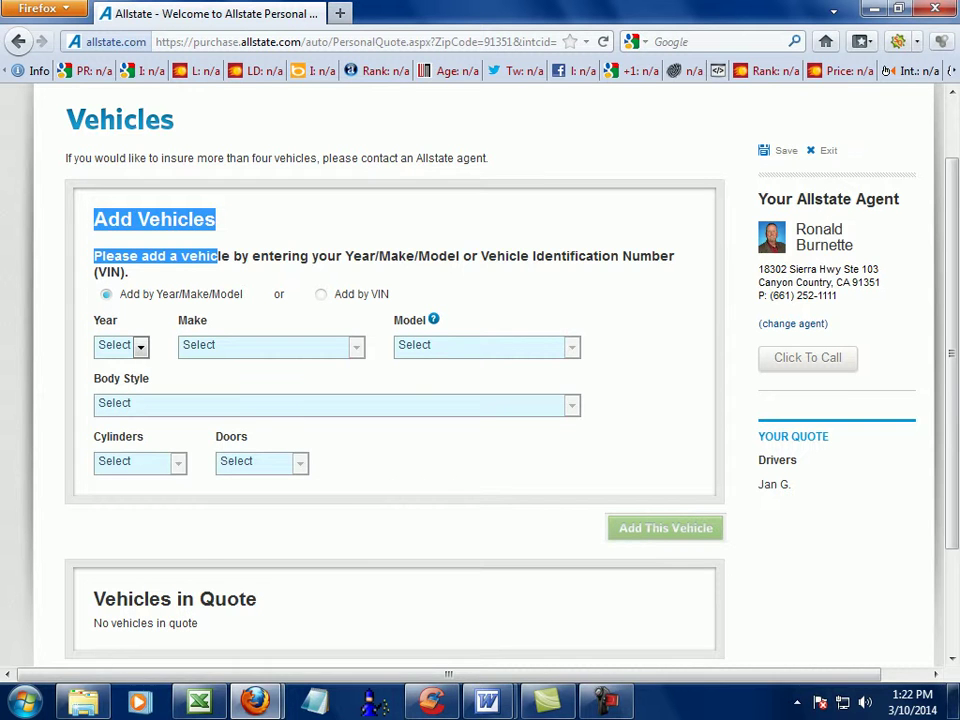
key(alt+Tab)
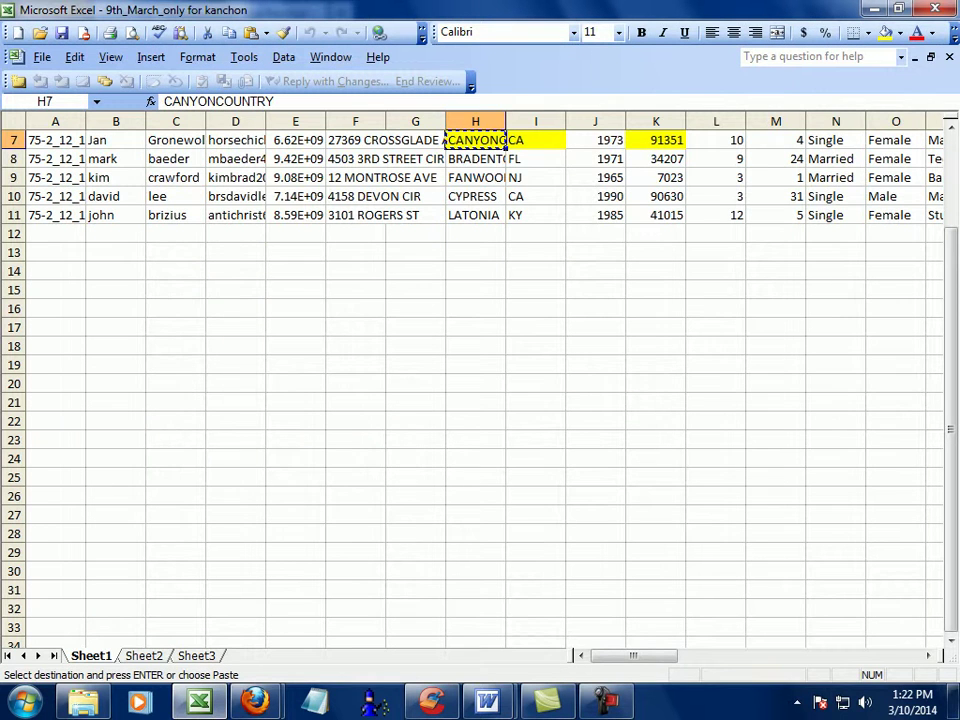
scroll(470, 490, right, 7)
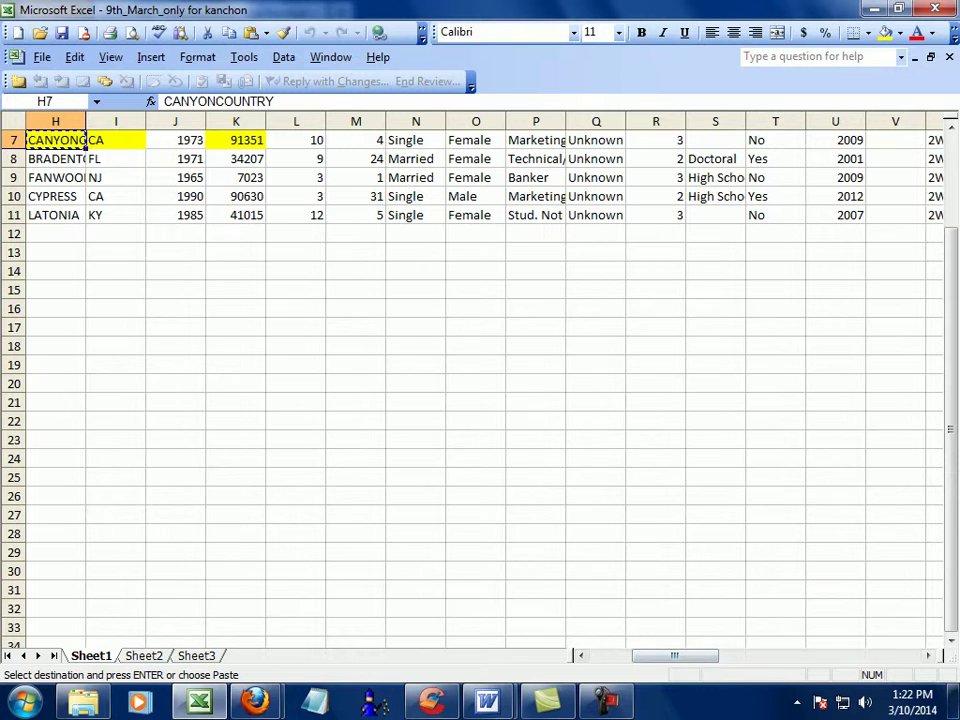
scroll(470, 490, right, 9)
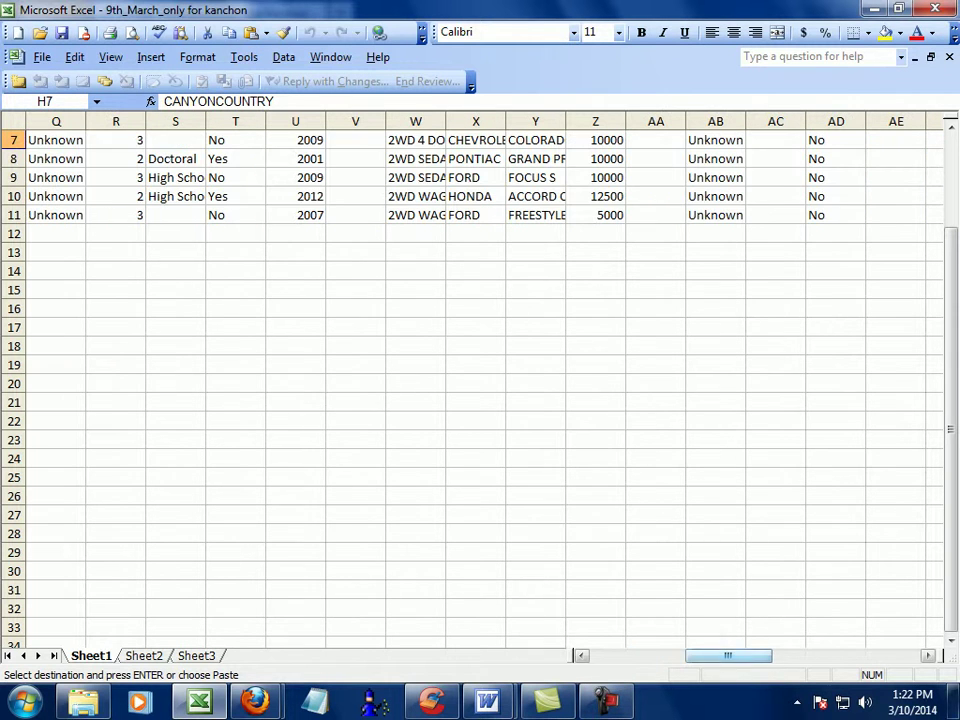
click(296, 141)
click(885, 33)
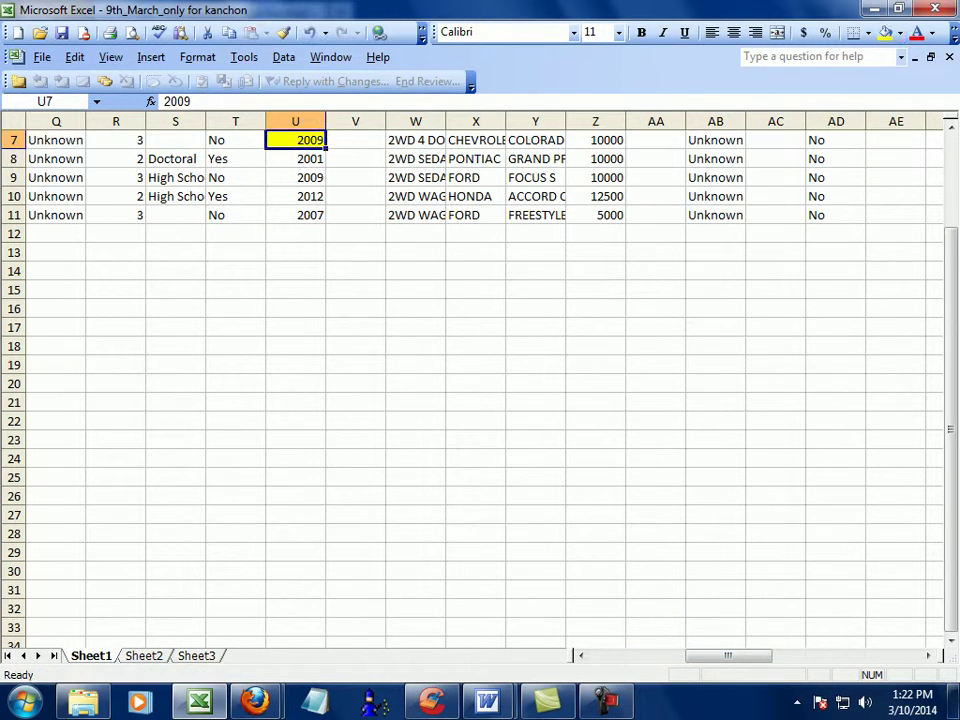
click(476, 141)
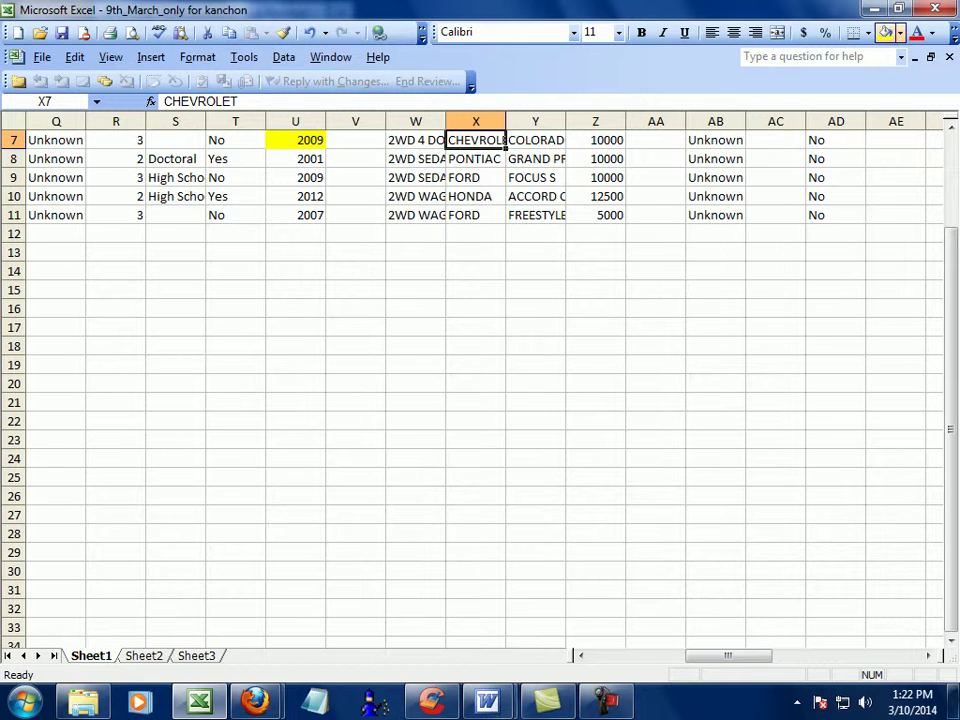
click(885, 33)
click(596, 141)
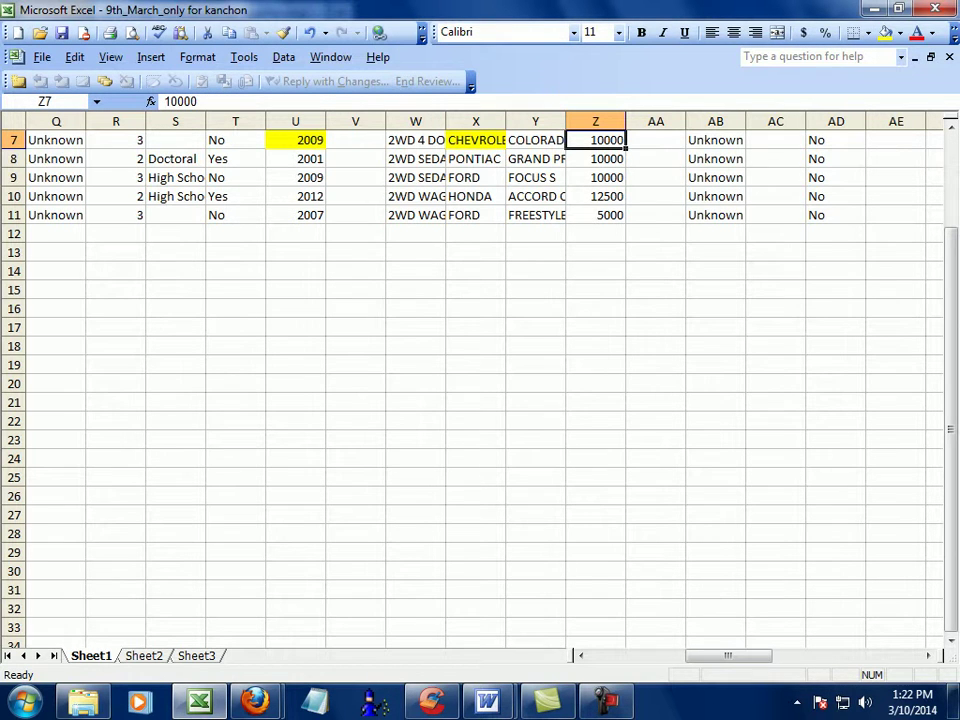
click(885, 32)
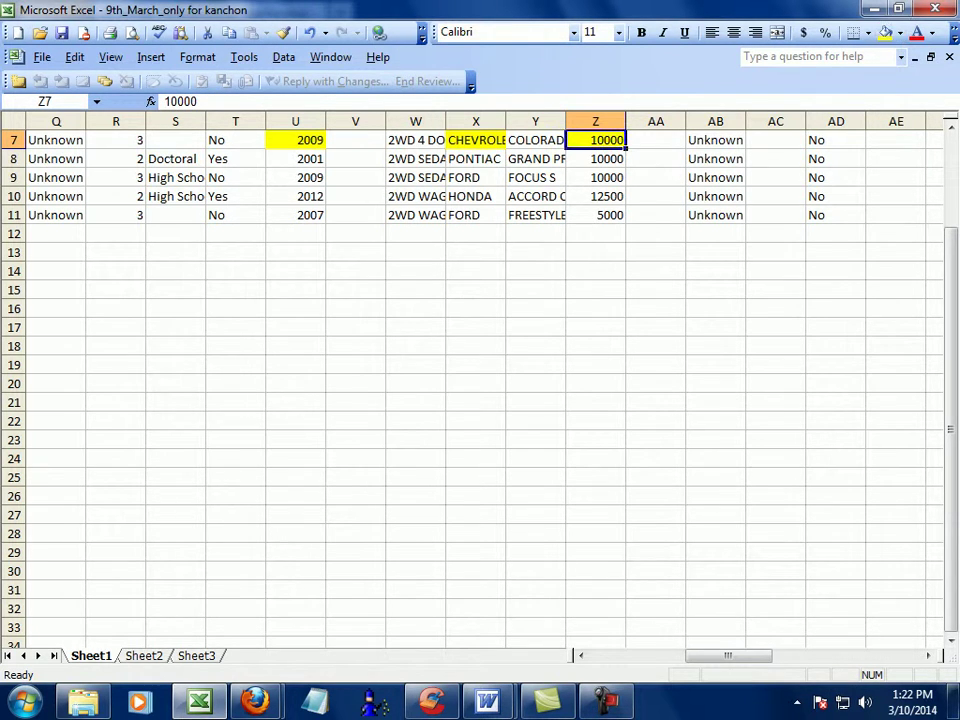
Step: Return to Allstate's Add Vehicles form and set the vehicle's year to 2009
click(255, 700)
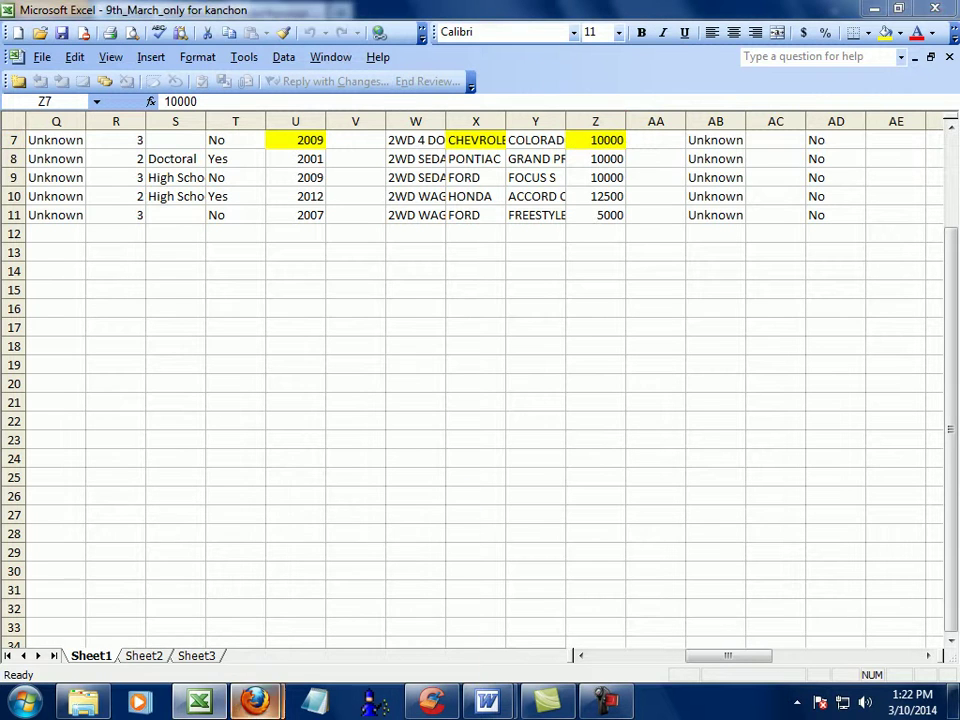
click(162, 600)
click(140, 345)
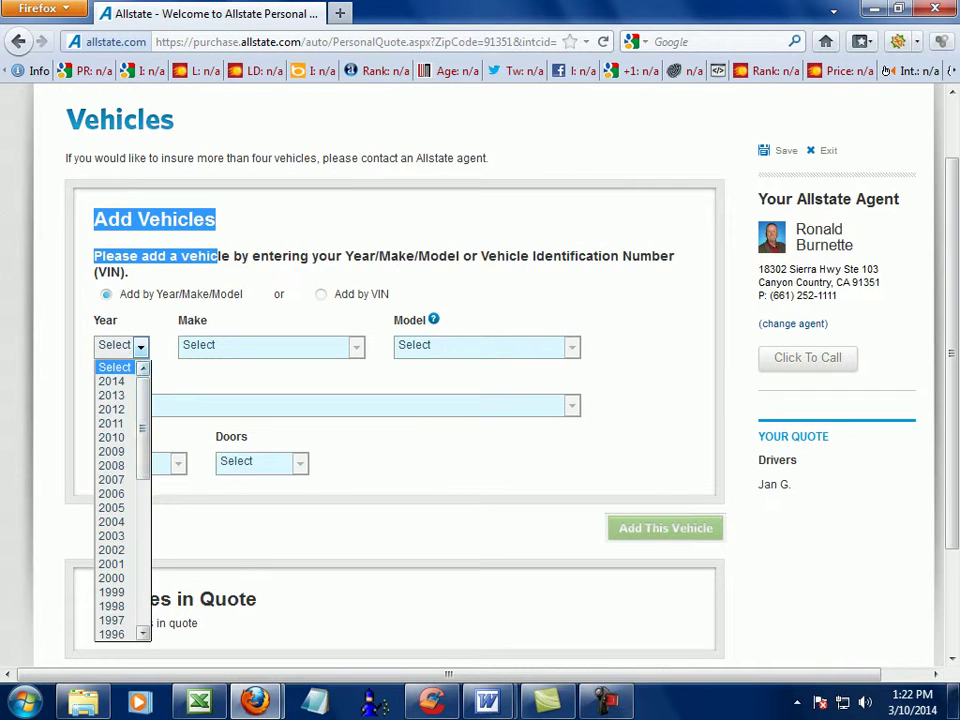
scroll(115, 460, down, 2)
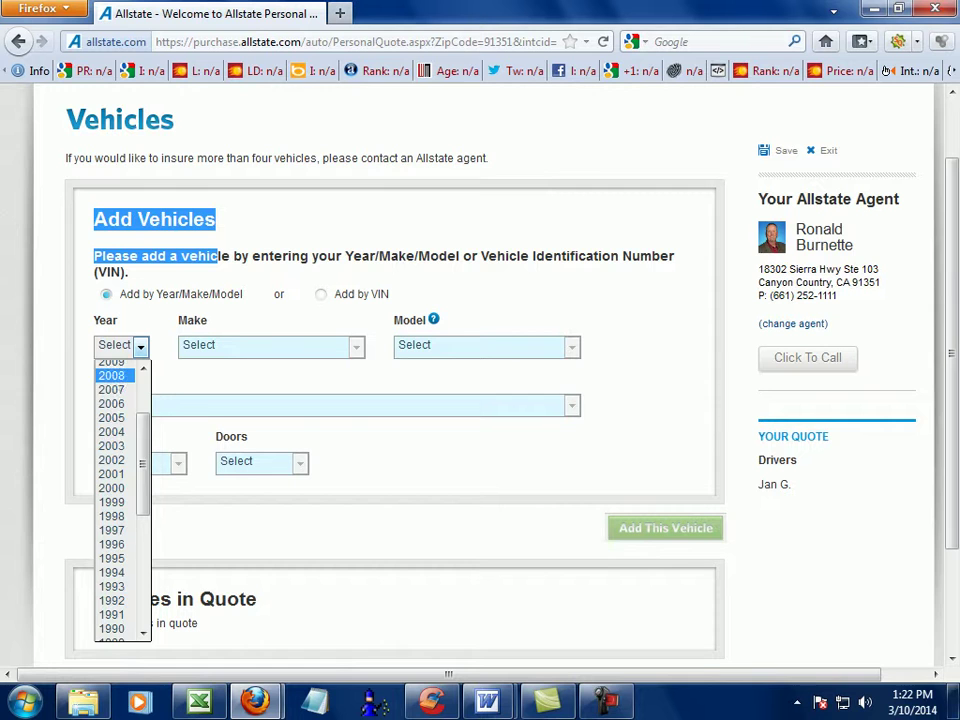
click(112, 366)
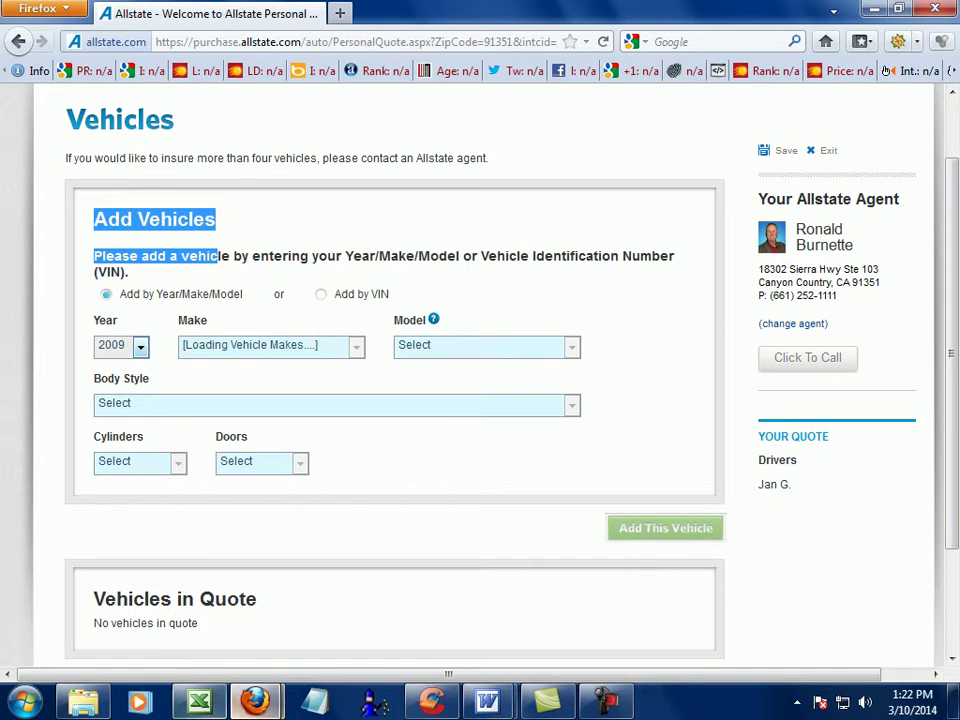
Step: Check the vehicle make in cell X7 of the Excel workbook, then return to Allstate's Add Vehicles form
click(199, 700)
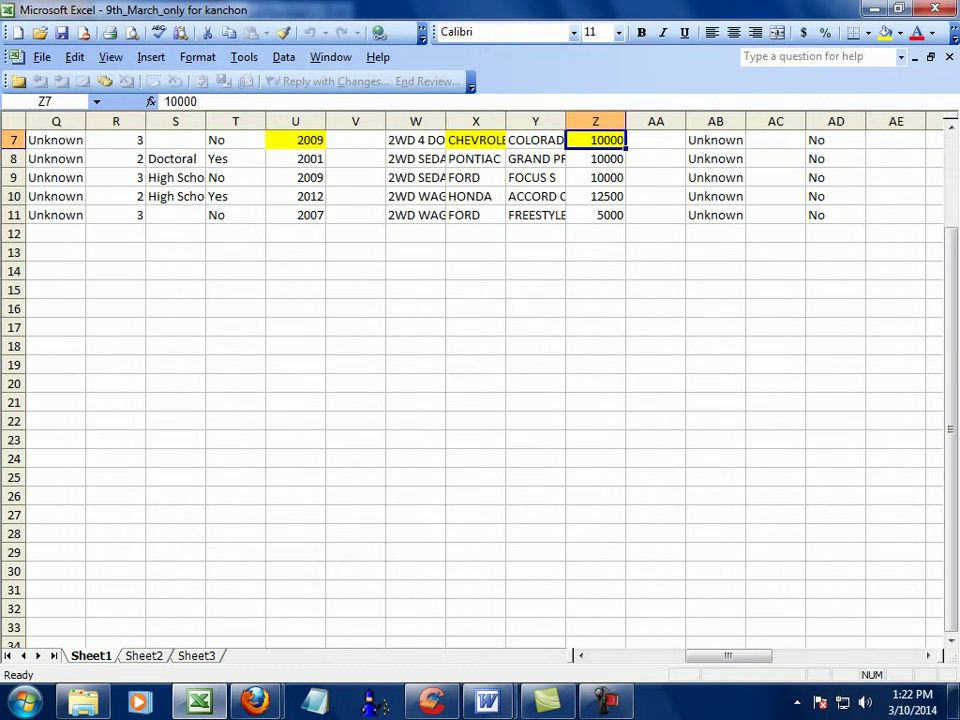
click(476, 141)
right_click(476, 141)
click(462, 290)
click(476, 141)
double_click(466, 141)
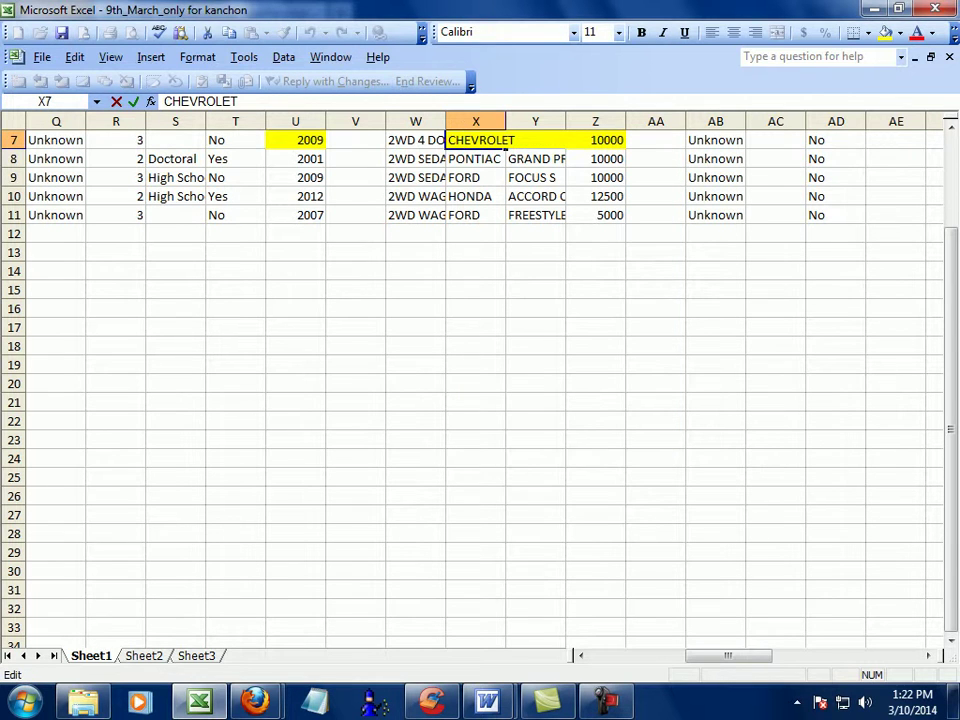
double_click(466, 141)
click(416, 290)
mouse_move(255, 703)
click(154, 575)
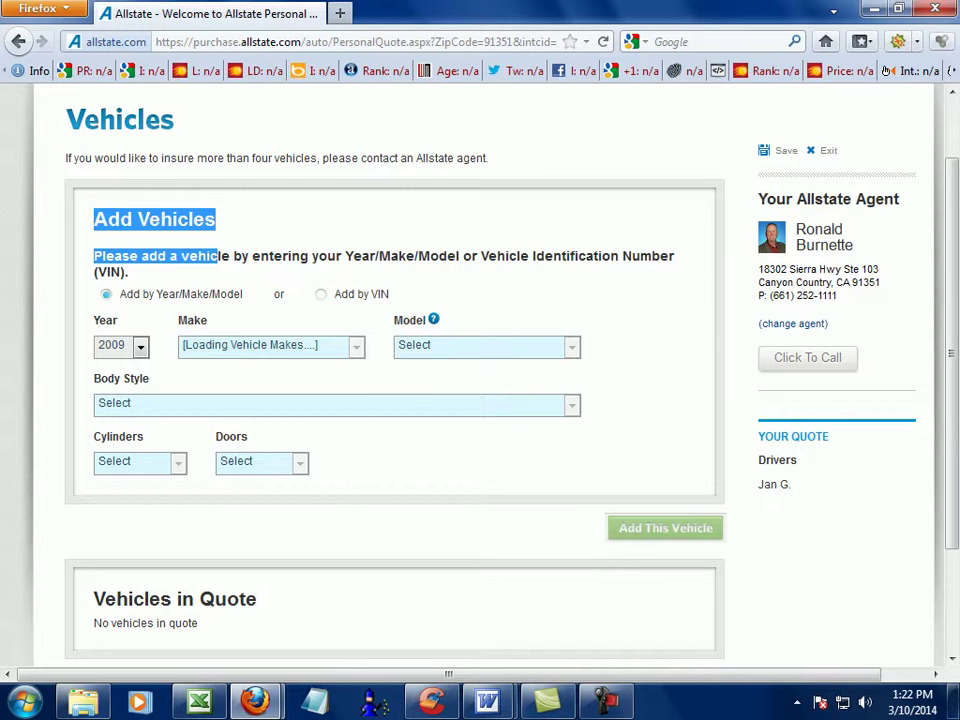
scroll(400, 380, down, 2)
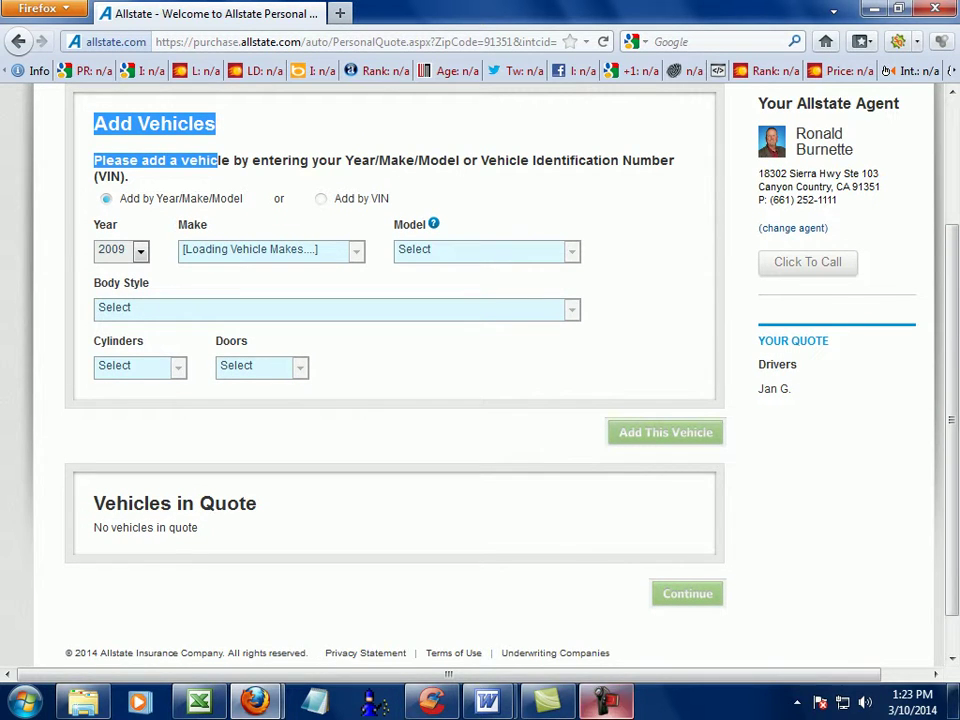
click(606, 701)
click(870, 615)
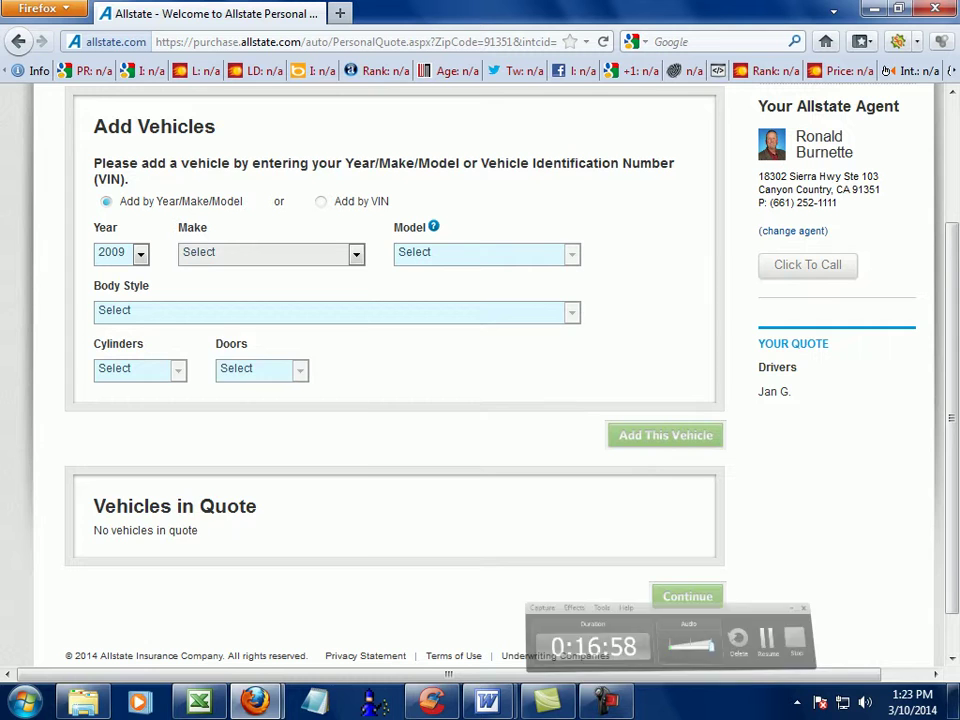
Step: Set the vehicle's make to CHEVROLET and its model to COLORADO, checking the model in cell Y7 of the Excel workbook
click(356, 254)
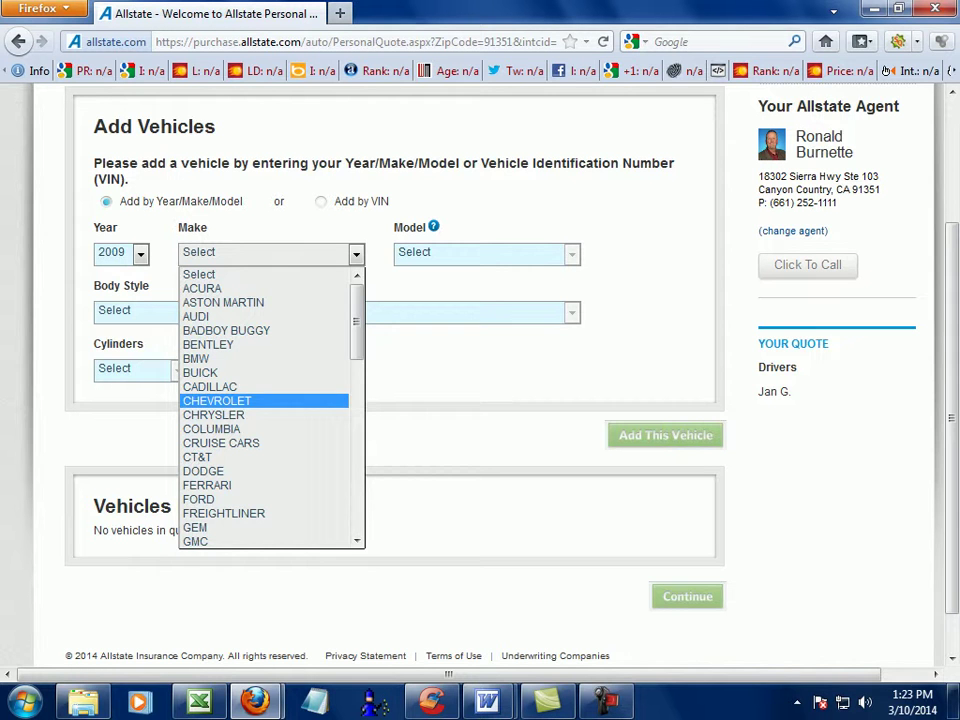
click(217, 401)
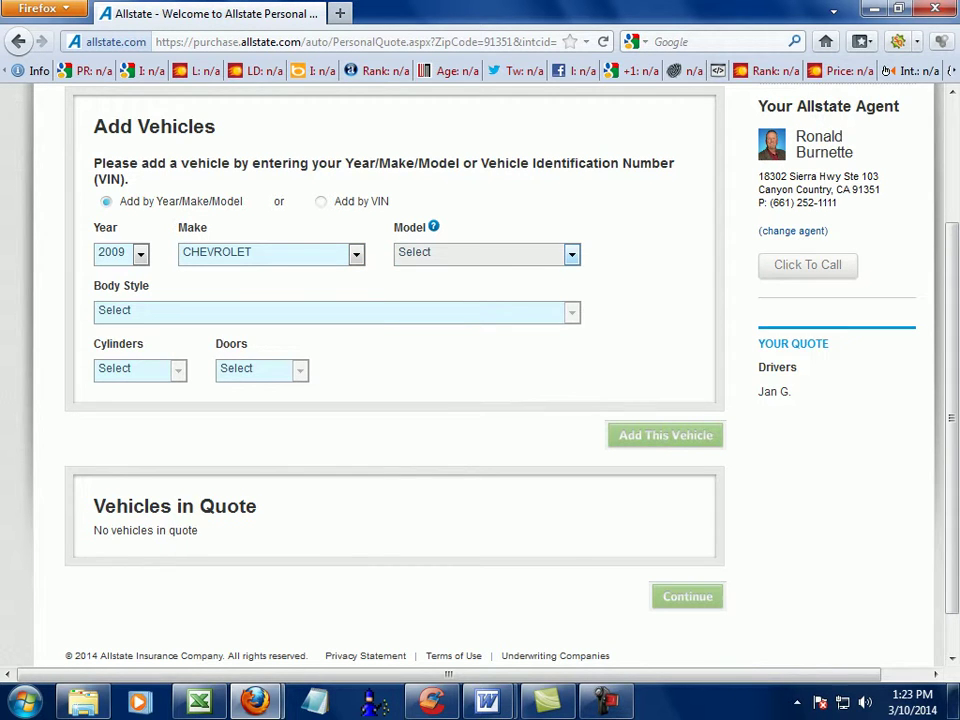
click(572, 254)
click(572, 254)
click(199, 702)
double_click(526, 140)
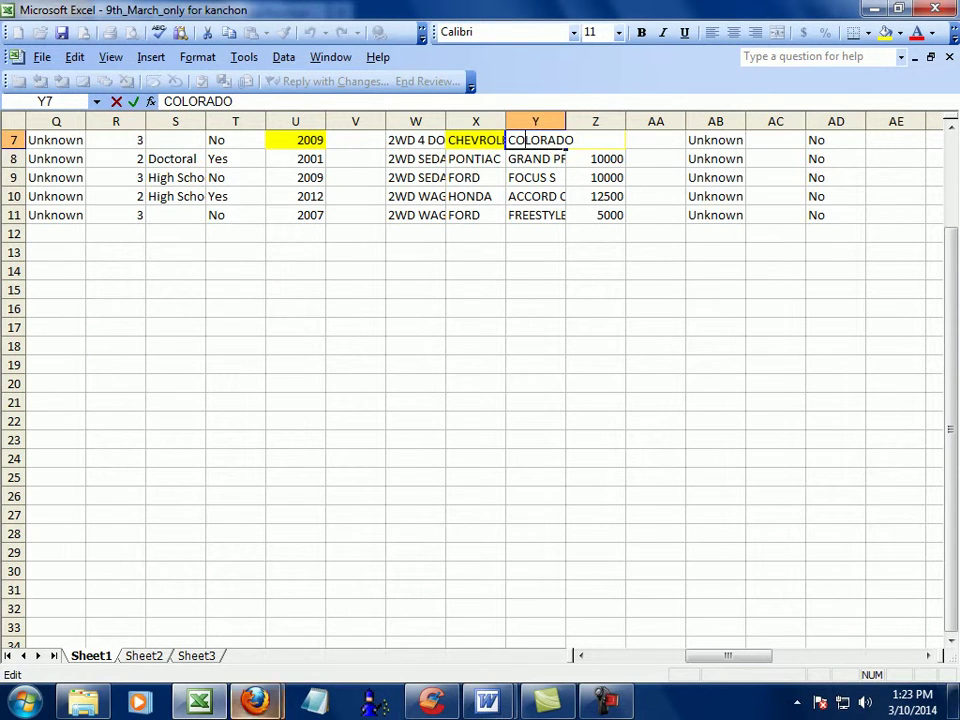
mouse_move(255, 700)
click(160, 585)
click(572, 254)
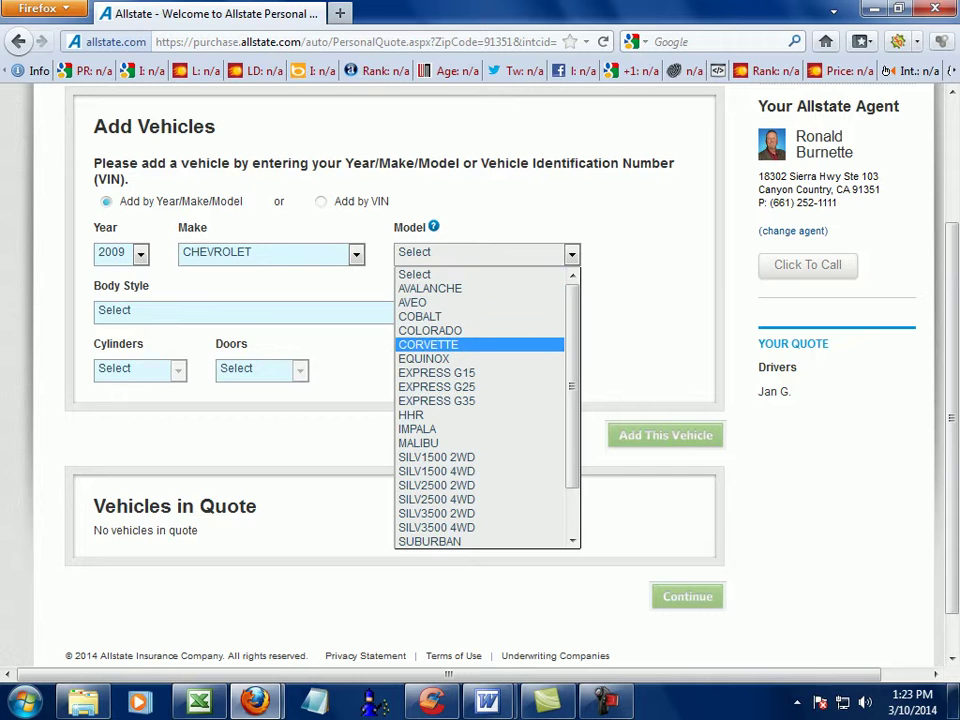
key(Up)
key(Return)
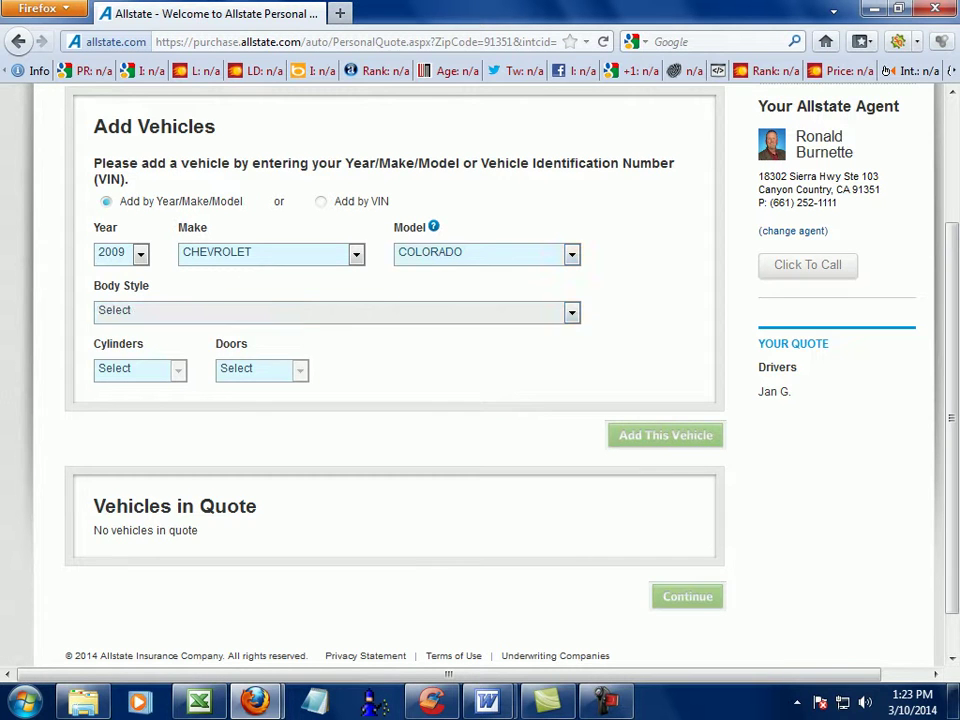
Step: Set the vehicle's body style to CREW CAB LT Z85,LARGE PICKUP,2WD with 04 cylinder and 4 doors
click(572, 312)
click(400, 375)
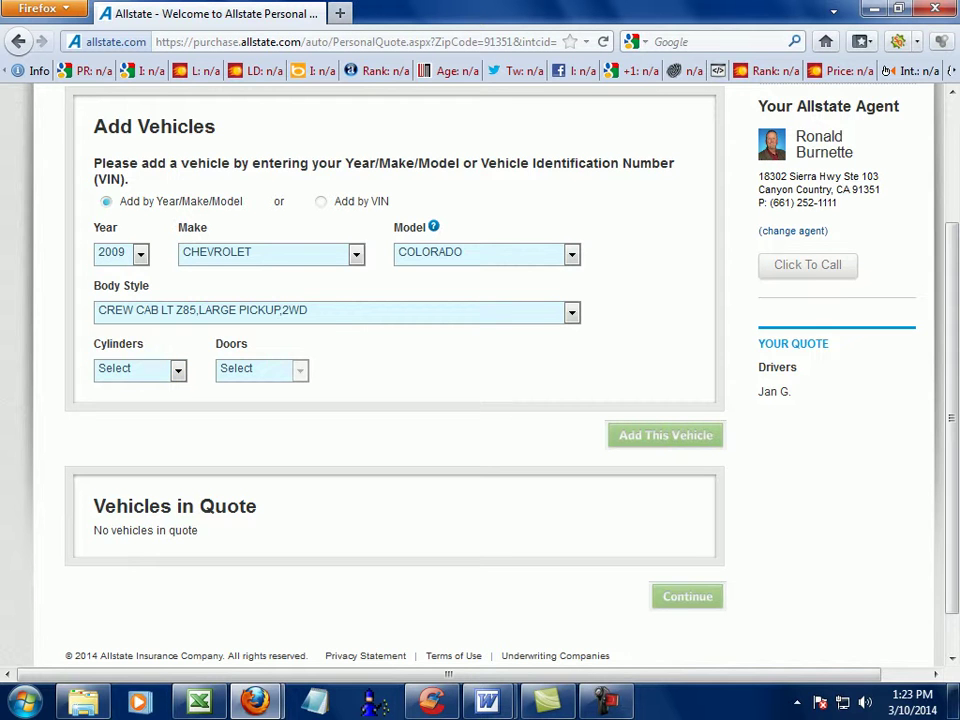
key(alt+Down)
key(Down)
key(Down)
key(Down)
key(Up)
key(Up)
key(Return)
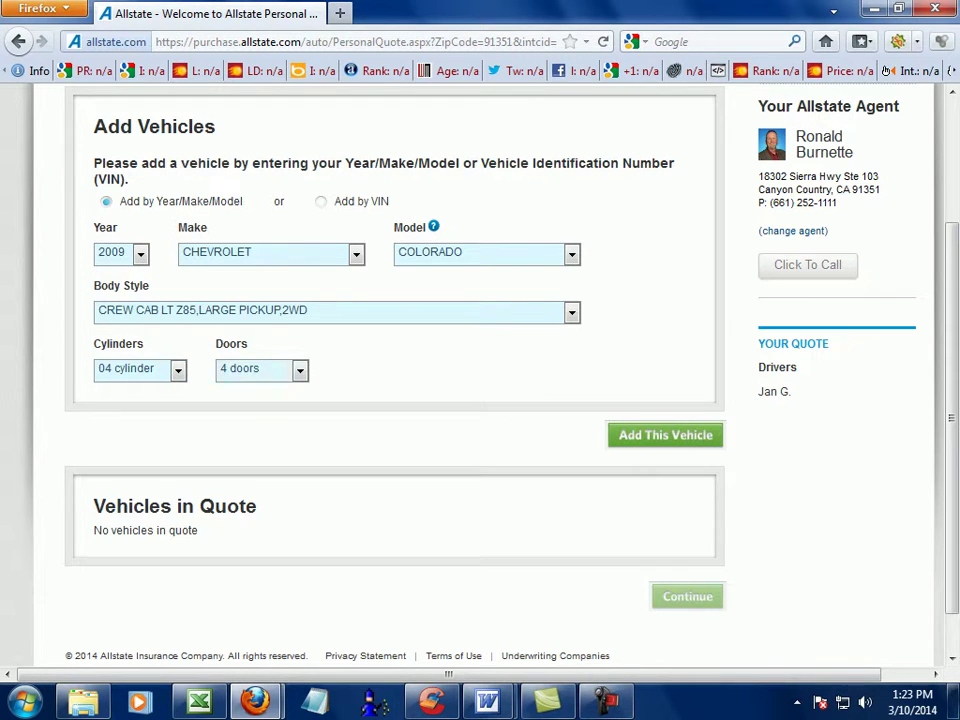
Step: Add the 2009 CHEVROLET COLORADO to the vehicles in the Allstate quote
key(Tab)
key(Return)
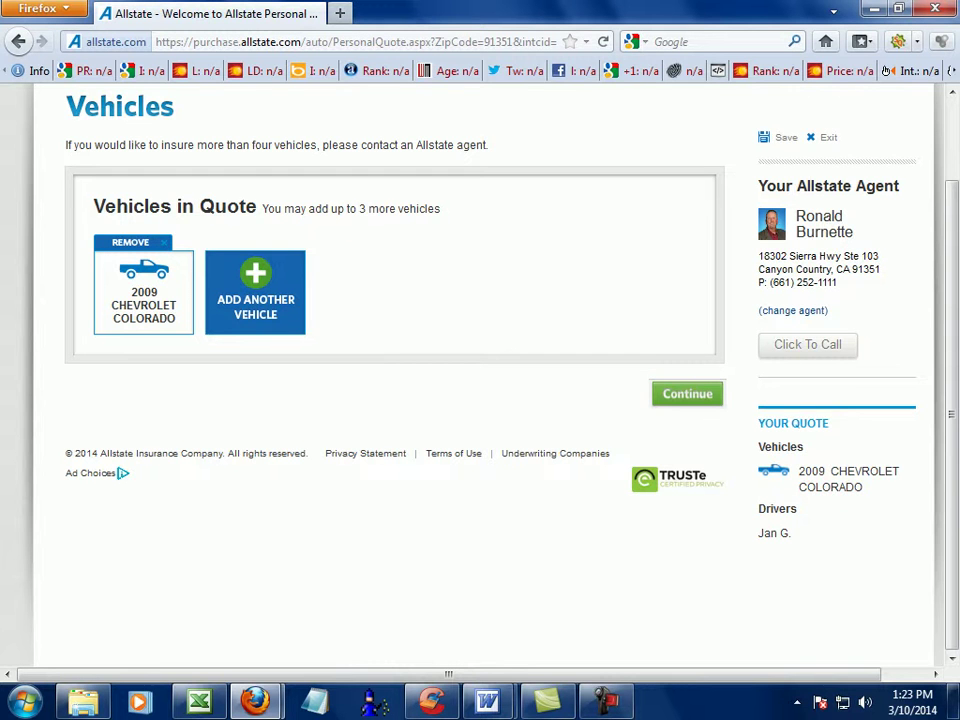
key(Tab)
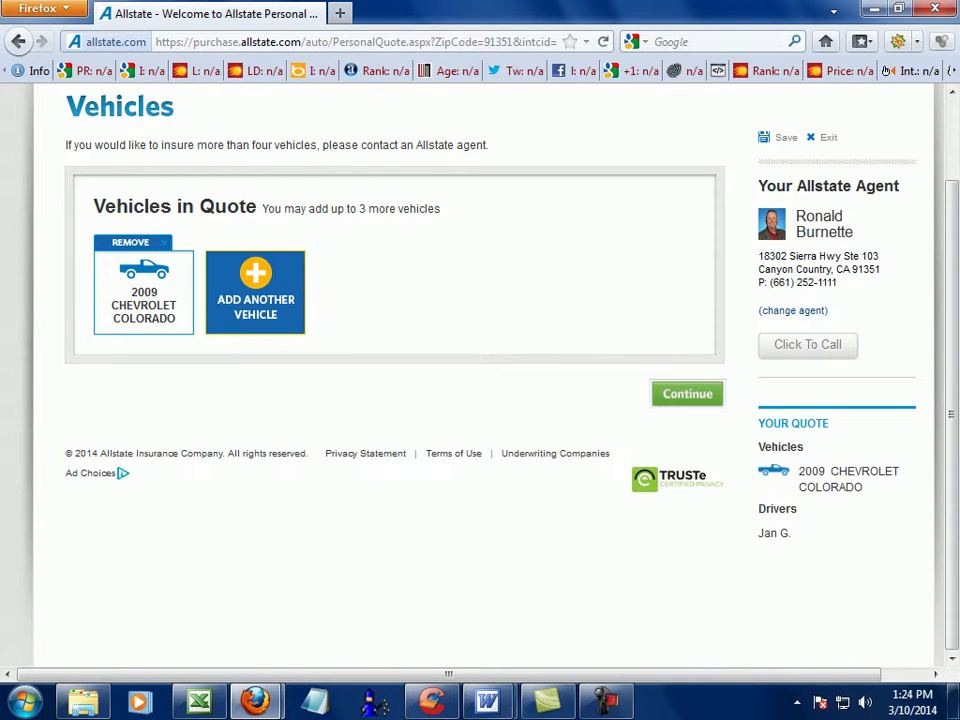
Step: Continue from the Vehicles in Quote page to the Vehicle Details page for the 2009 CHEVROLET COLORADO
key(shift+Tab)
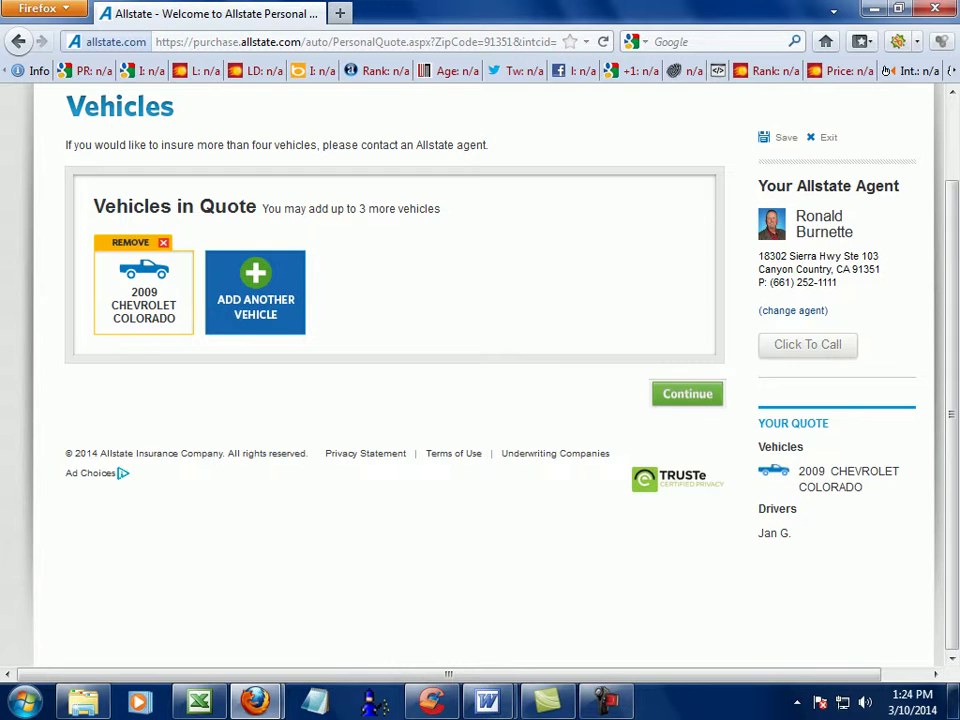
key(Tab)
key(shift+Tab)
key(Tab)
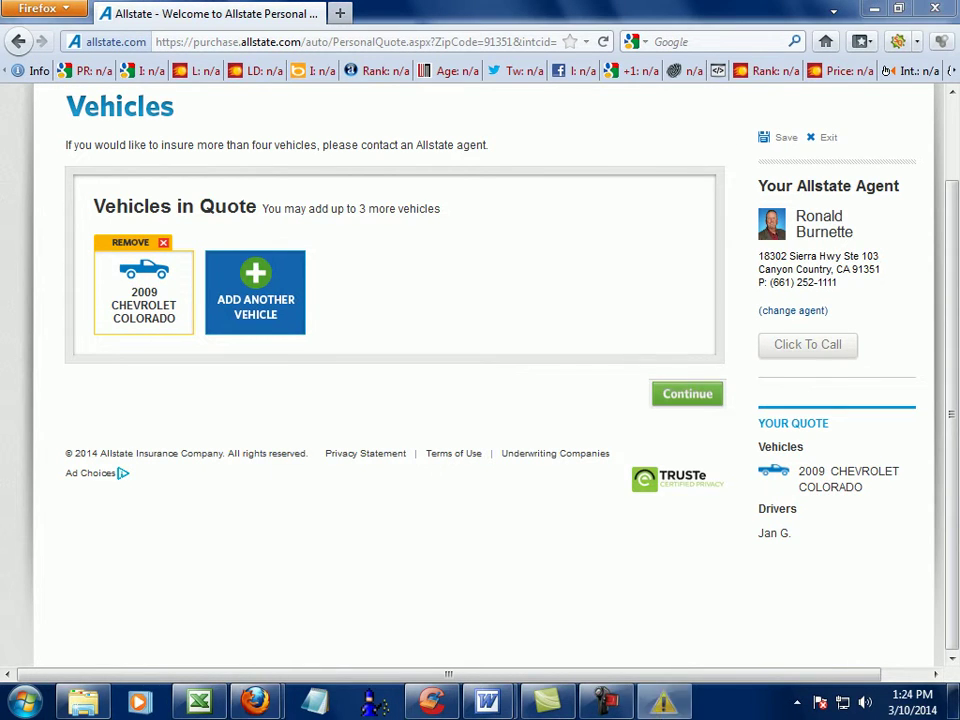
key(Escape)
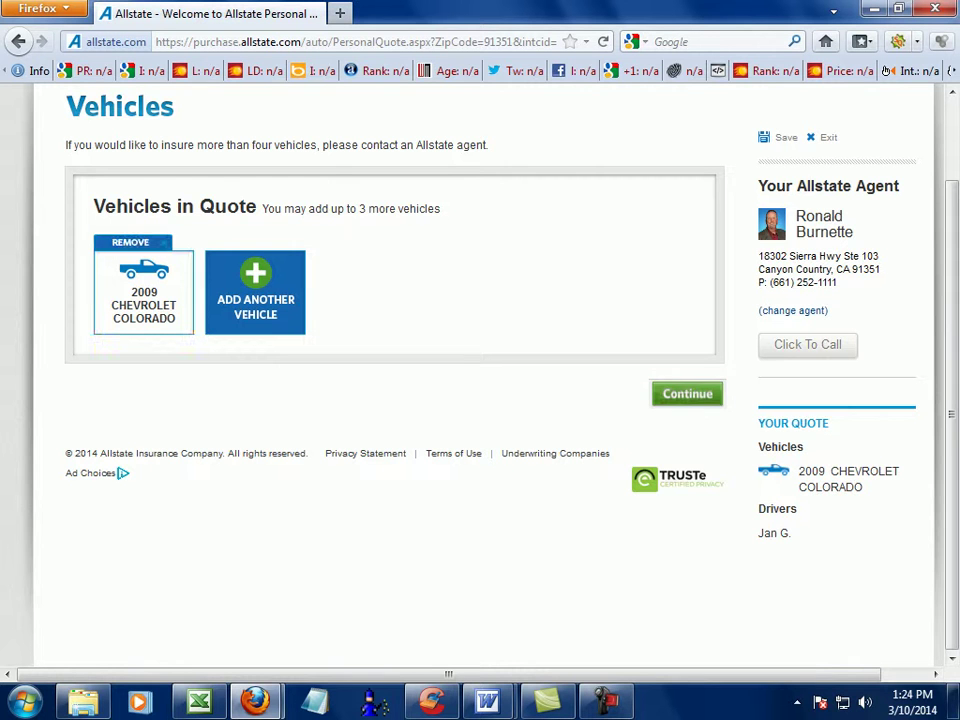
click(687, 394)
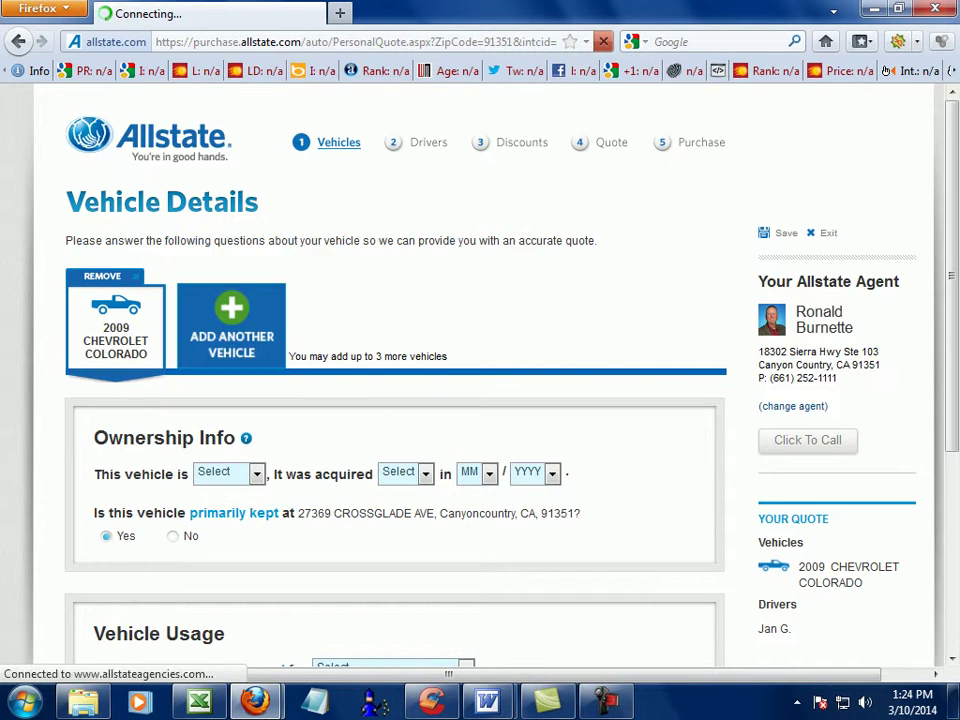
Step: Set the vehicle's ownership to Owned in the Ownership Info section
drag(952, 275, 952, 398)
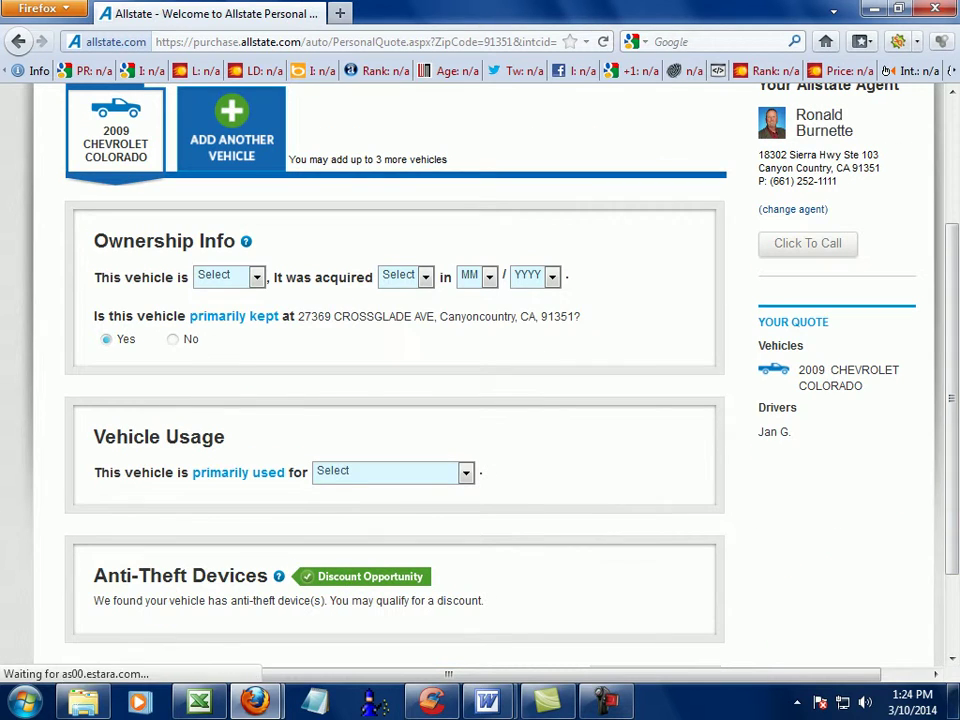
drag(94, 241, 236, 241)
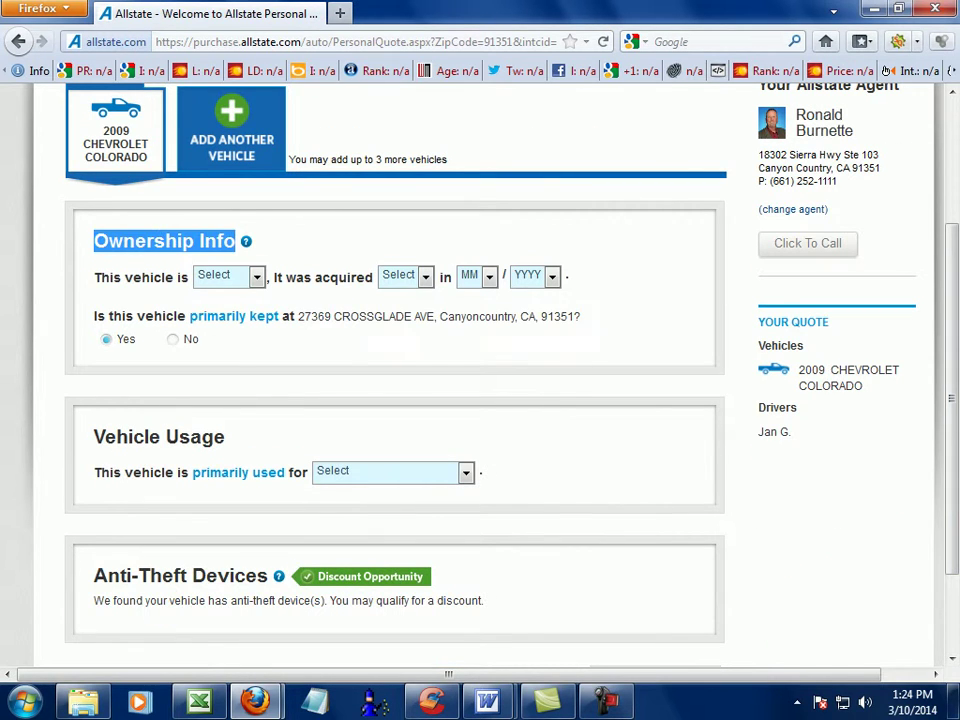
click(238, 243)
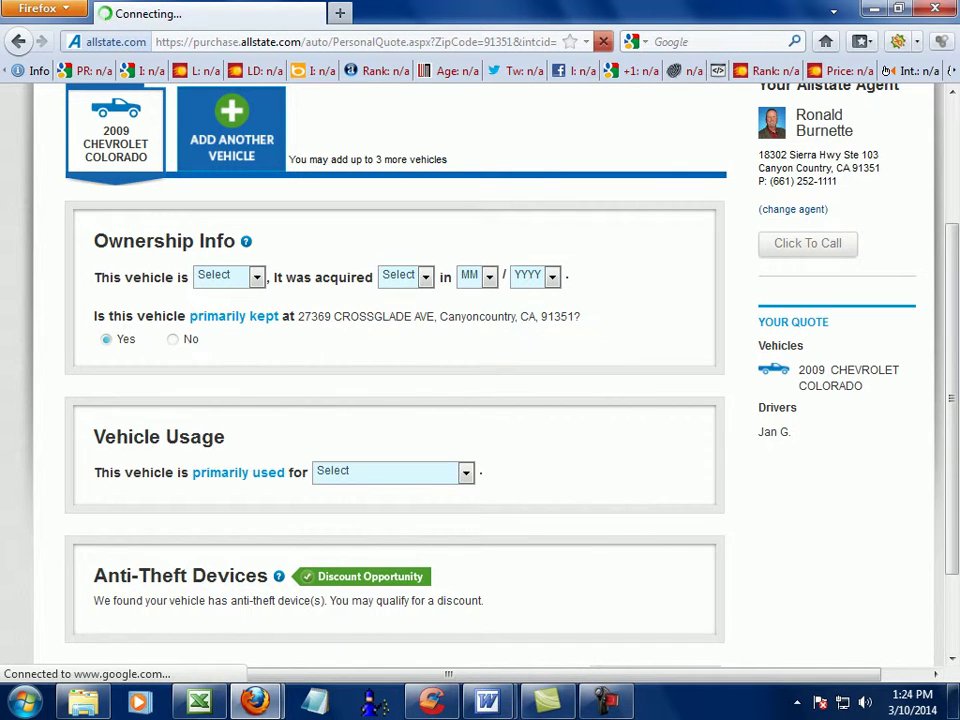
click(257, 277)
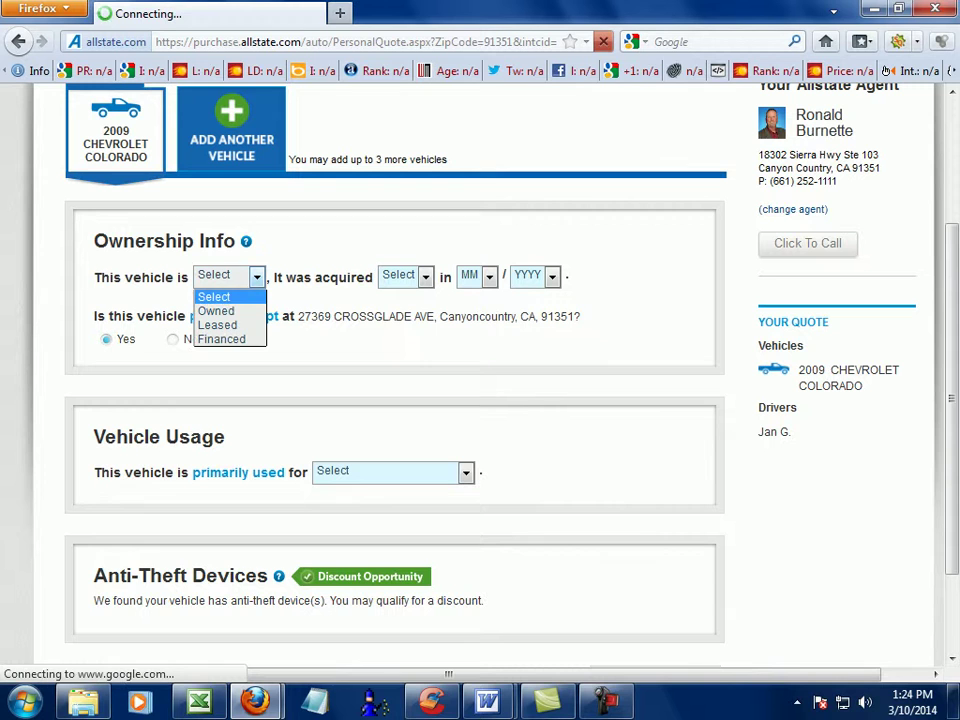
key(Down)
click(217, 311)
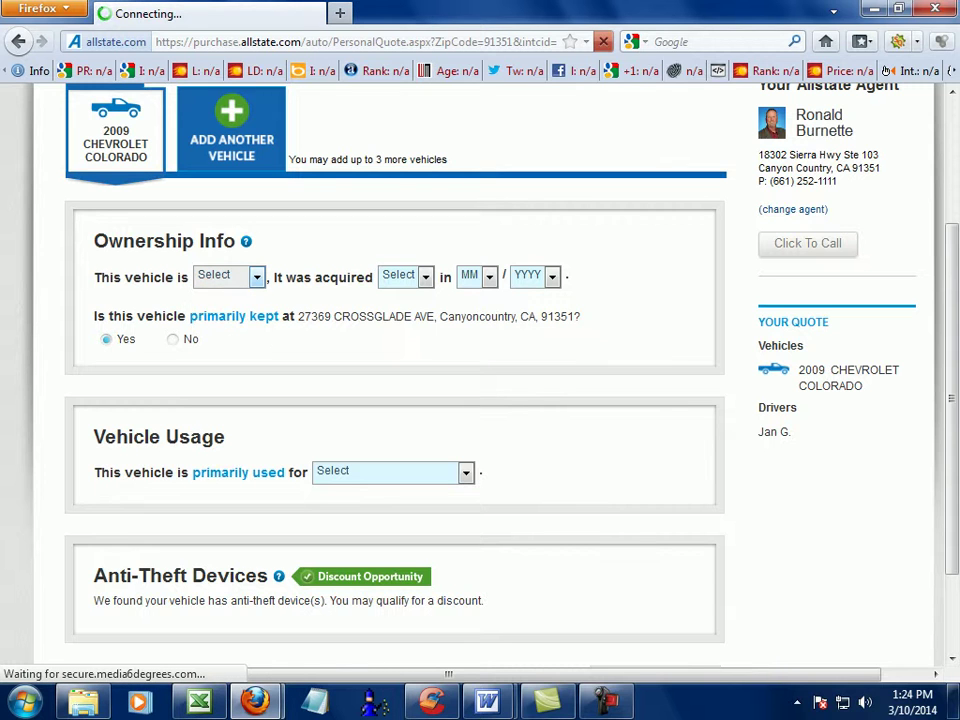
Step: Set the vehicle's condition when acquired to New
drag(276, 278, 386, 275)
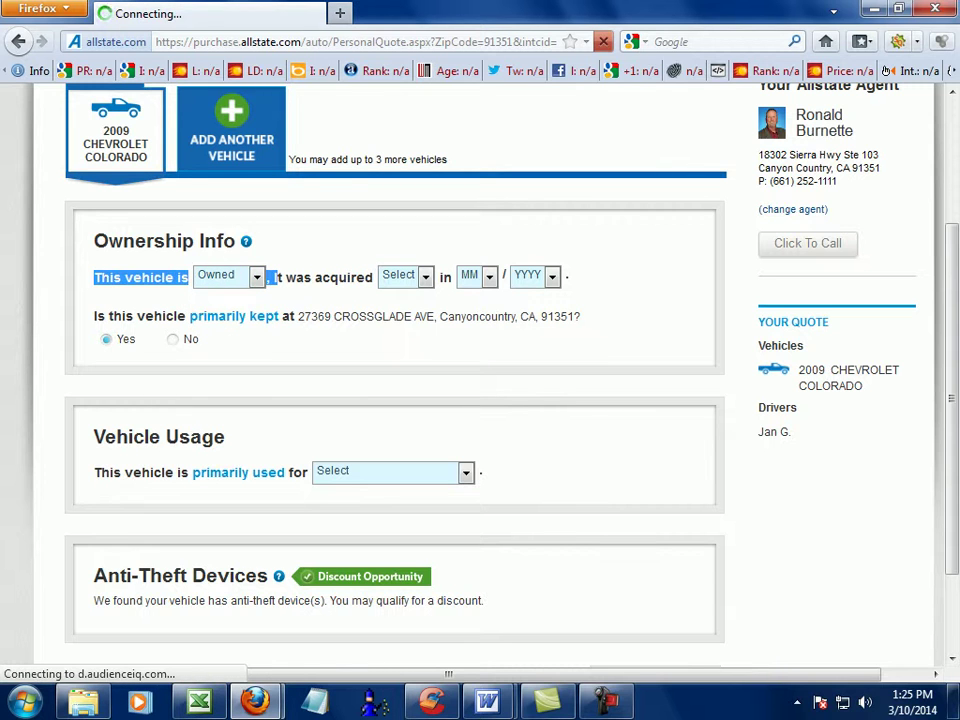
click(426, 277)
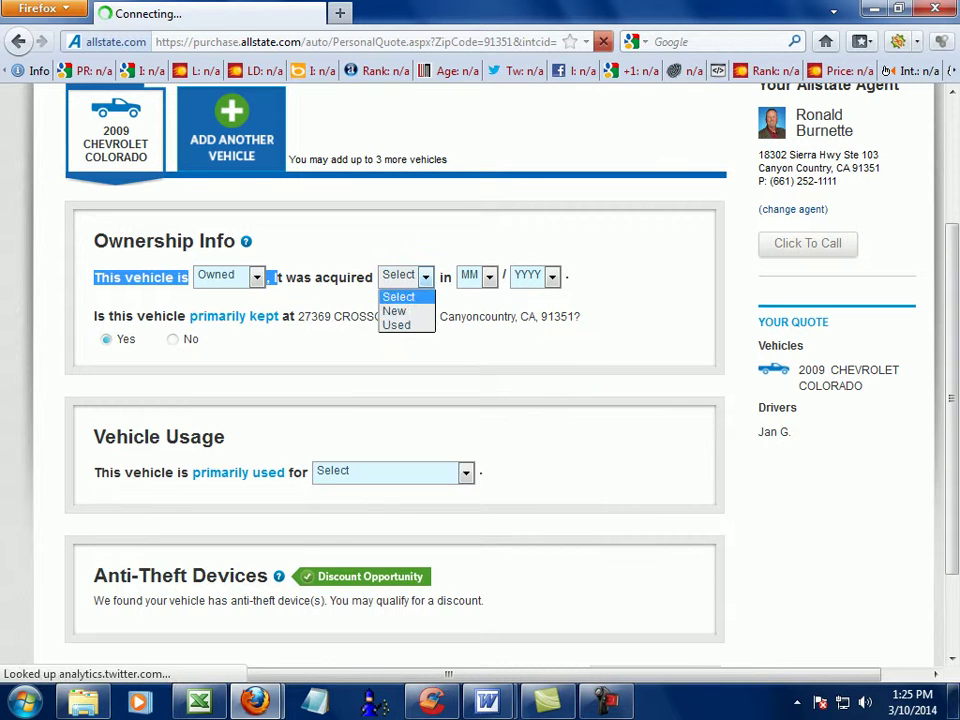
key(Down)
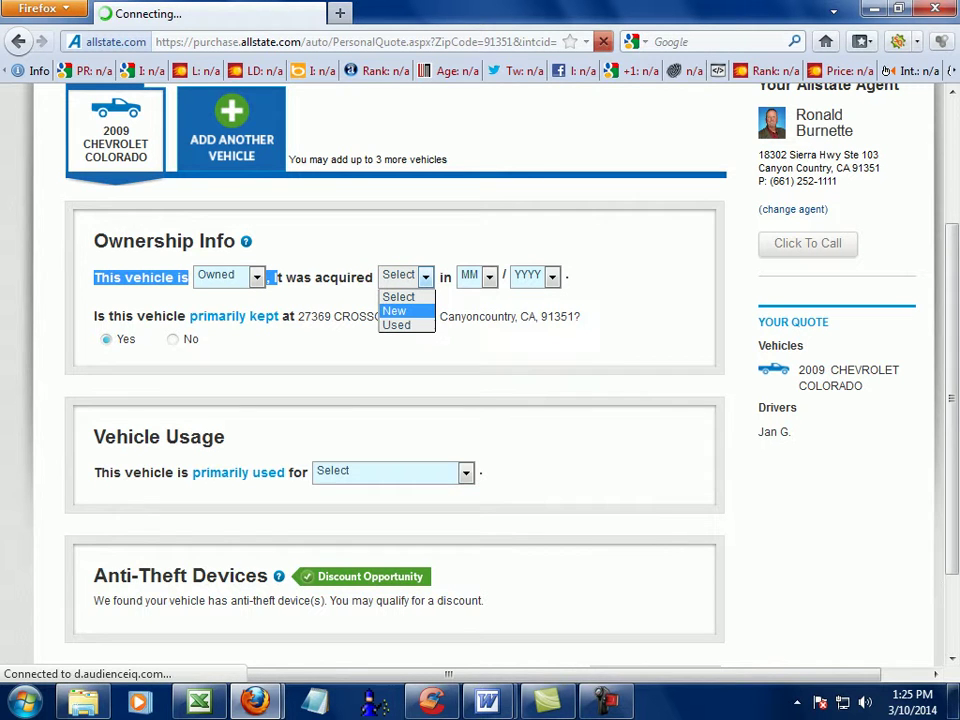
click(404, 311)
click(426, 277)
key(Up)
key(Down)
key(Up)
key(Return)
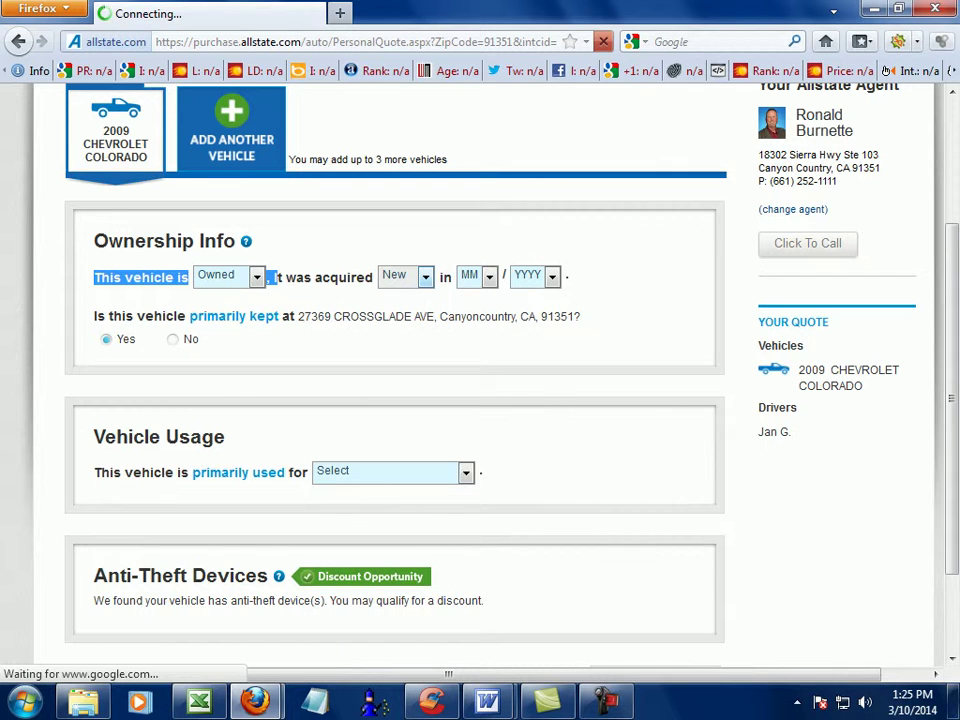
Step: Set the vehicle's acquisition month to 6
key(Tab)
key(alt+Down)
key(Down)
key(Down)
key(Down)
key(Down)
key(Down)
key(Down)
key(Down)
key(Up)
key(Return)
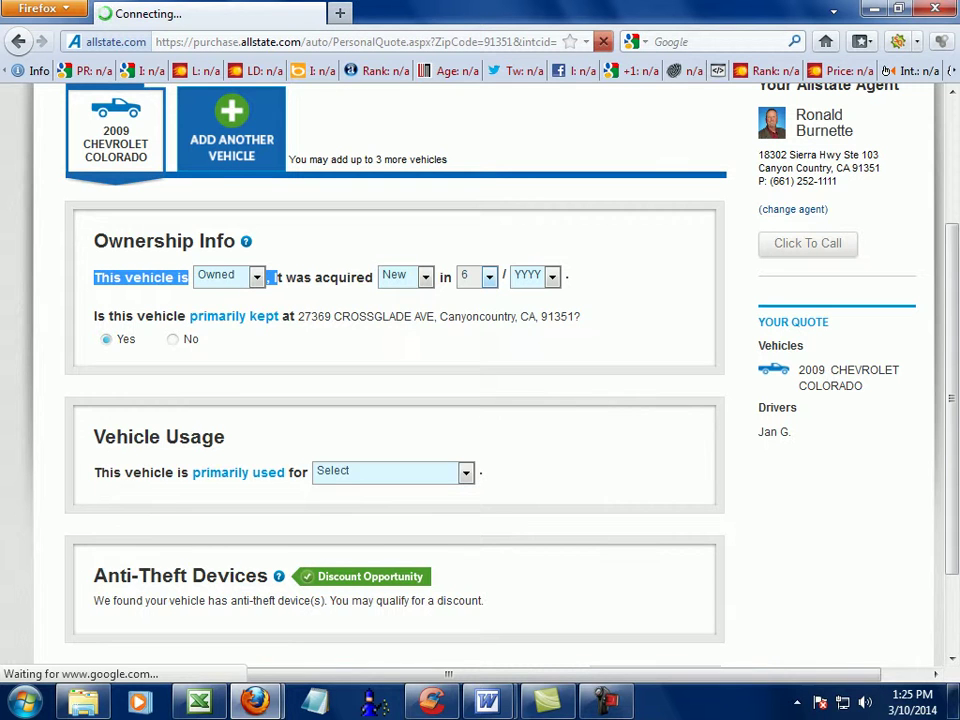
Step: Check the vehicle year in cell U7 of the Excel workbook, then set the acquisition year to 2010 in Allstate's form
key(alt+Tab)
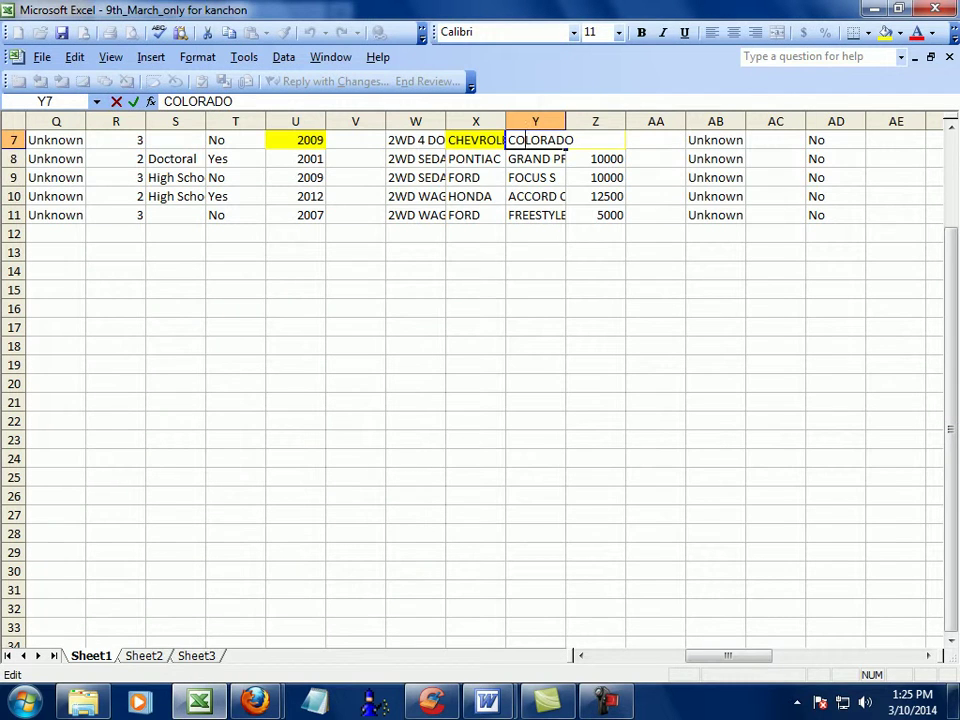
double_click(309, 141)
click(356, 458)
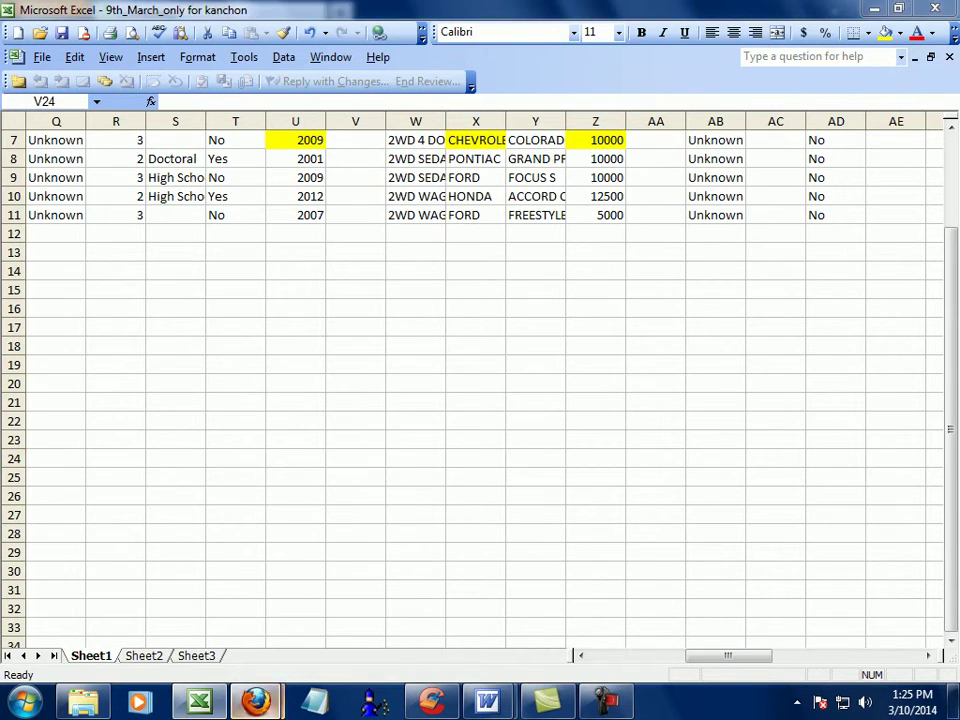
mouse_move(255, 700)
click(155, 585)
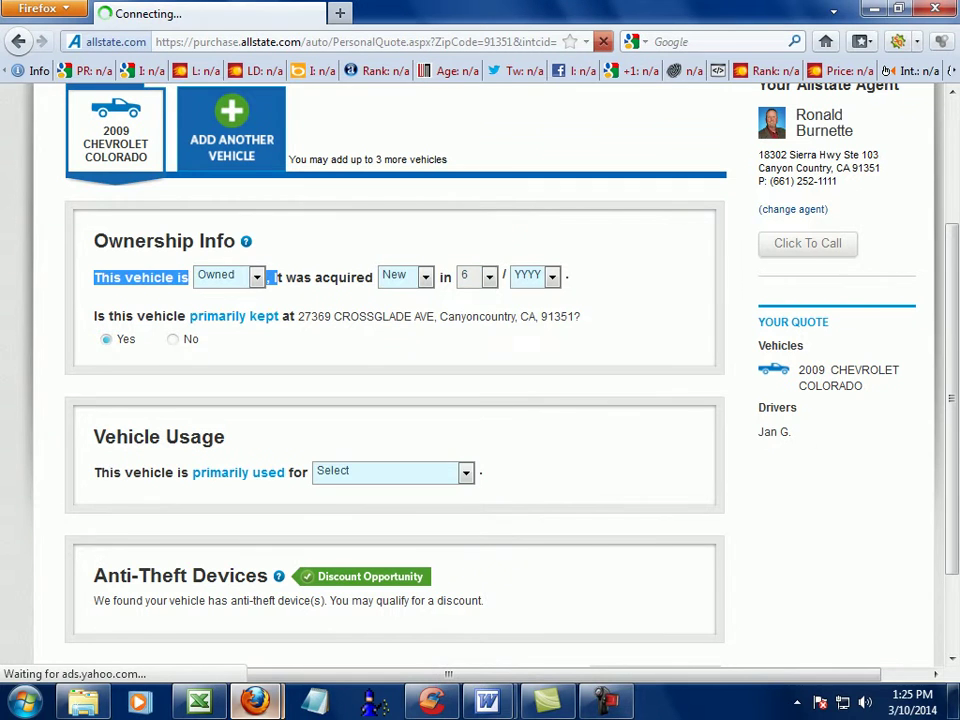
click(552, 276)
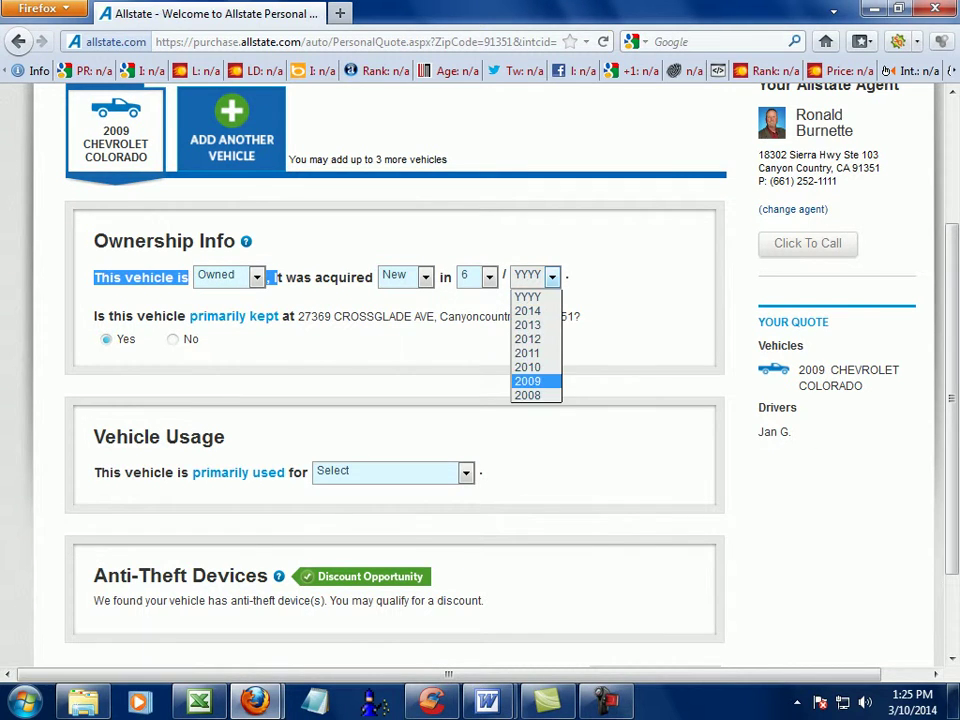
click(527, 367)
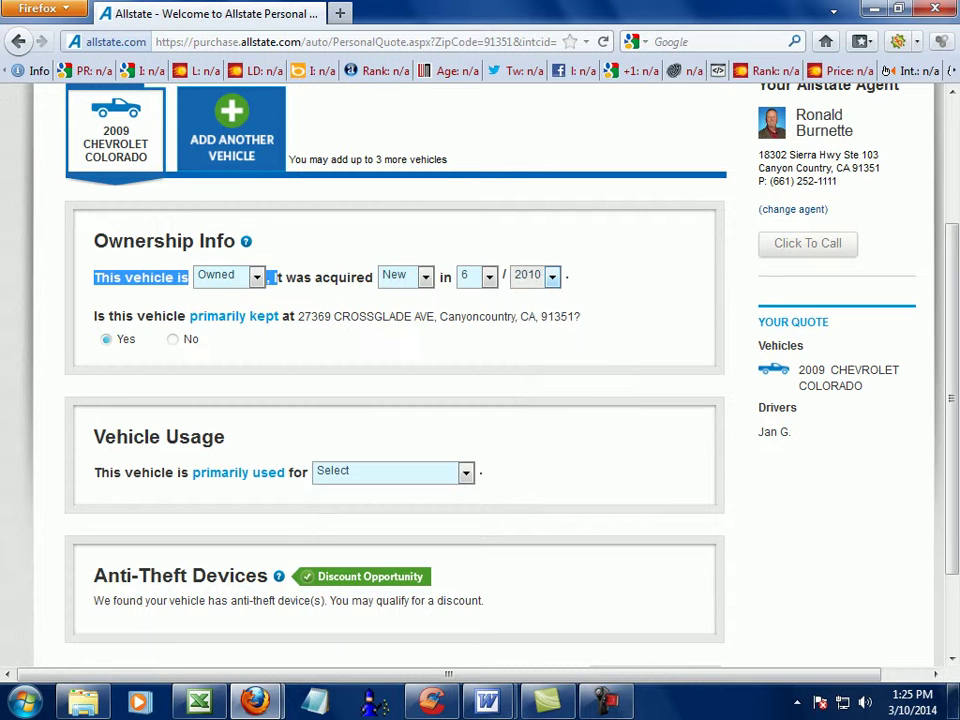
drag(582, 316, 133, 340)
click(133, 340)
Step: Look over the lead's row in the Excel workbook, then set the vehicle's primary use to Pleasure in Allstate's form
drag(951, 399, 951, 475)
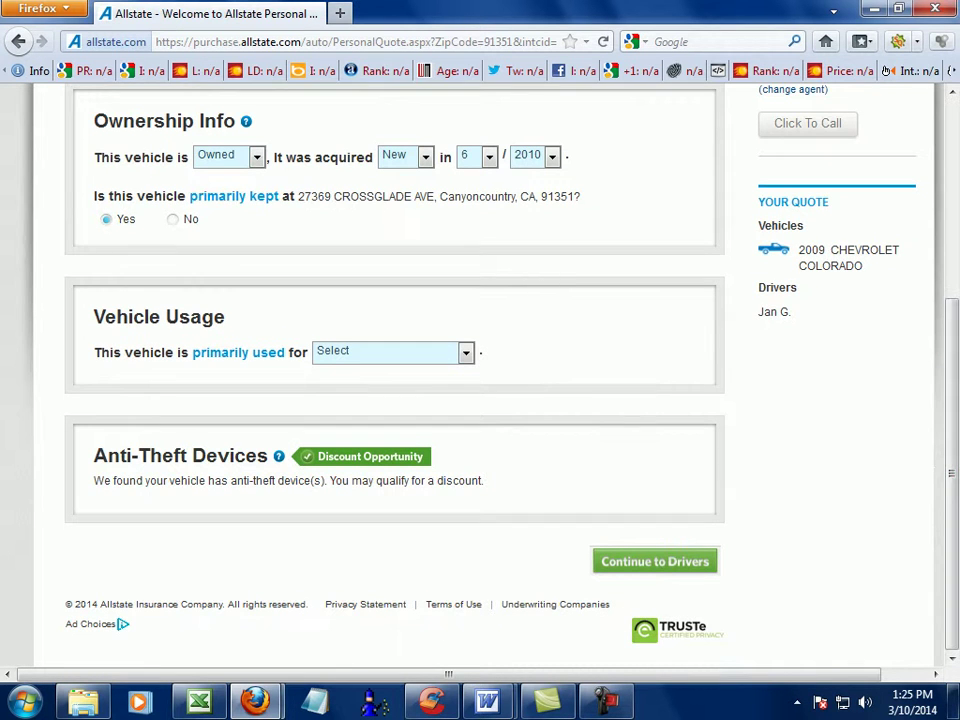
drag(149, 317, 225, 317)
click(190, 318)
click(465, 353)
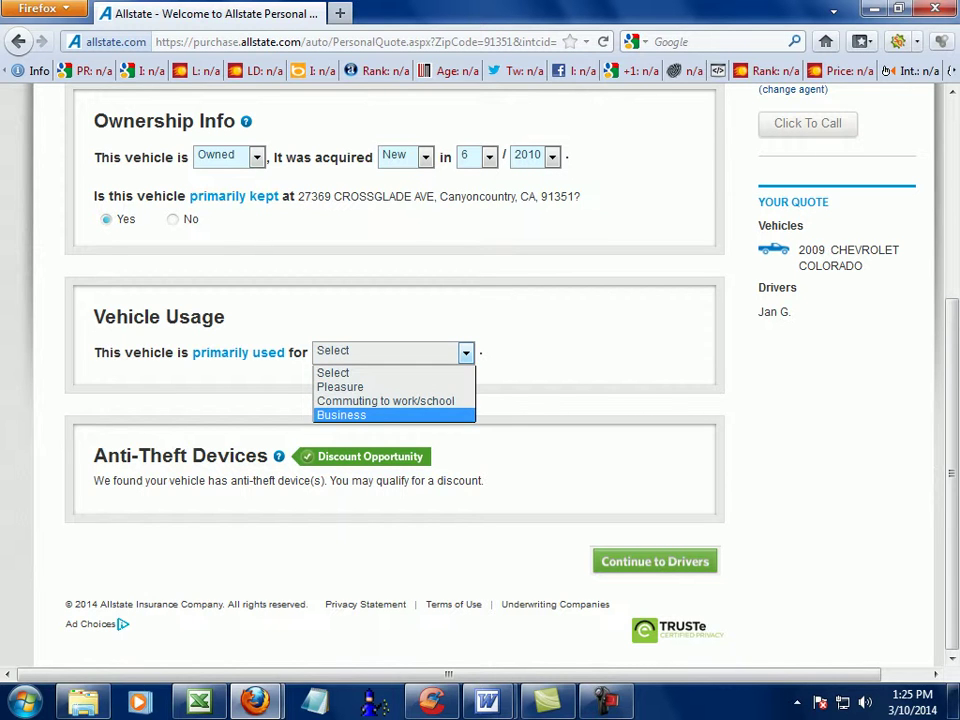
click(370, 373)
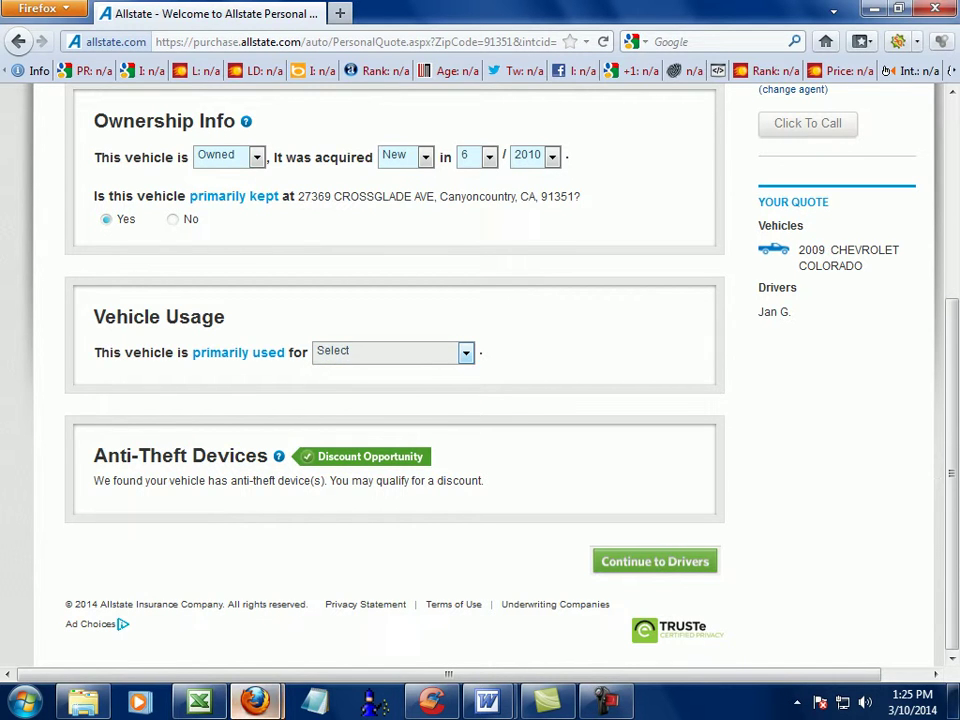
click(200, 701)
drag(730, 656, 811, 656)
scroll(480, 380, left, 7)
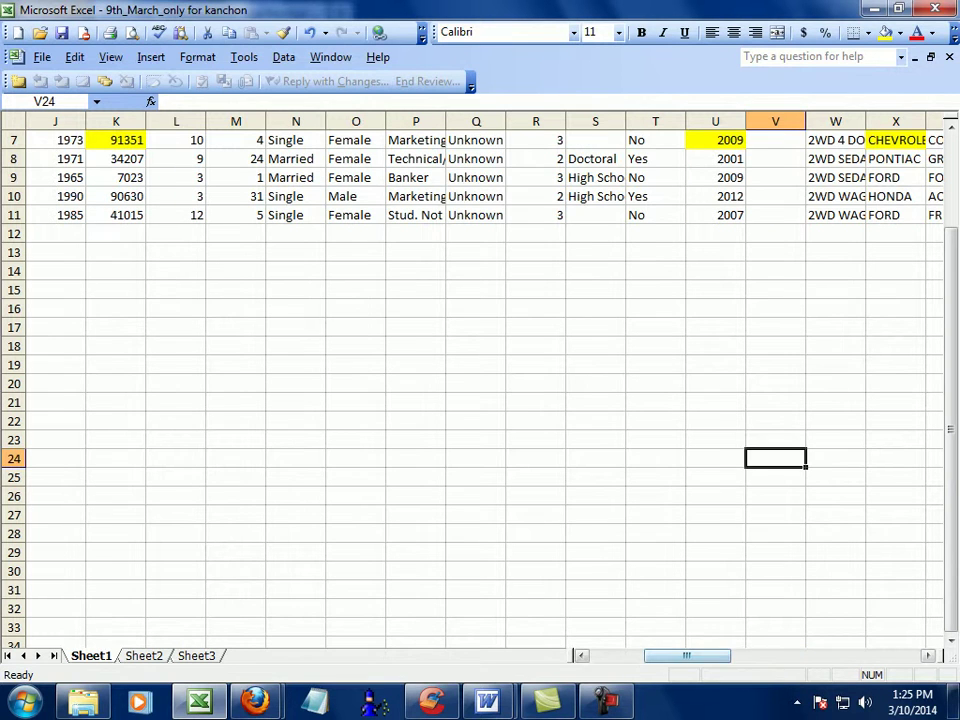
click(255, 701)
click(158, 598)
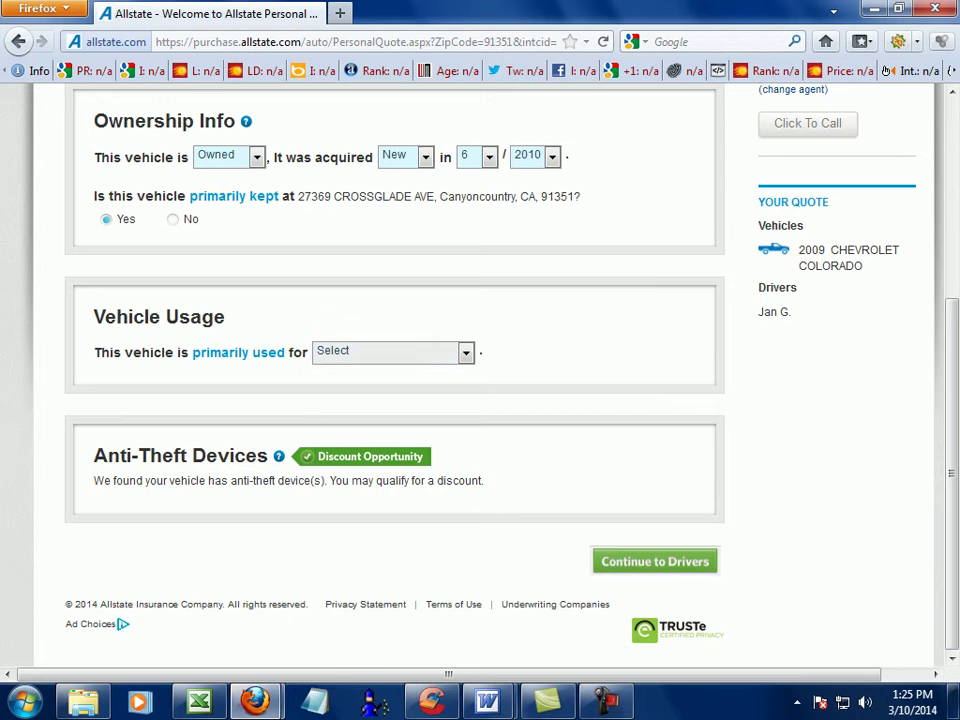
click(394, 352)
click(360, 387)
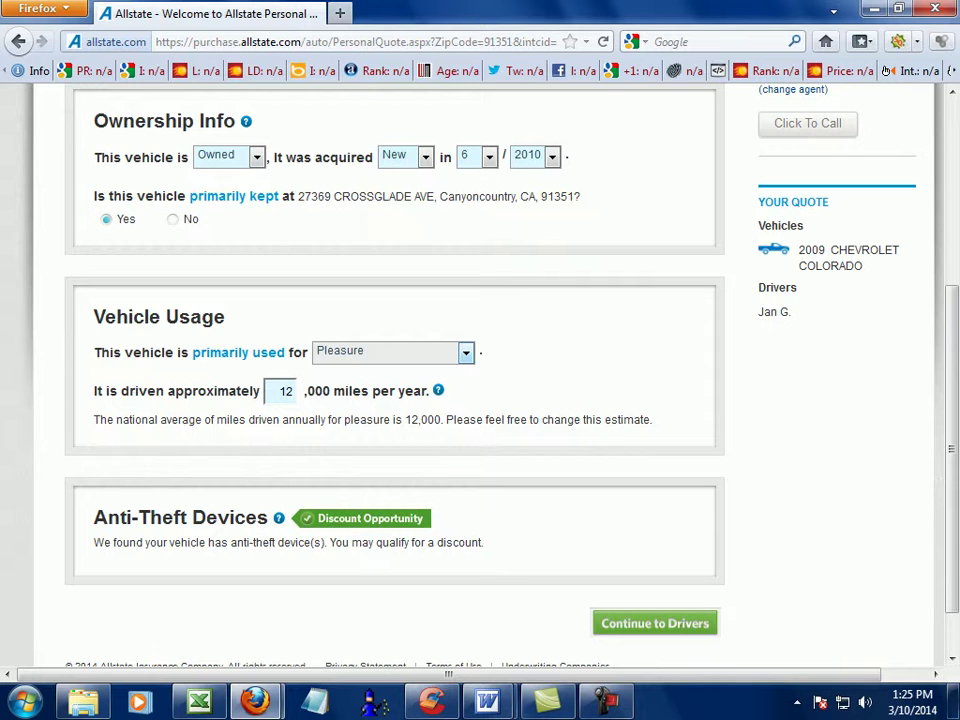
Step: Check the annual mileage in cell Z7 of the Excel workbook and set the vehicle's yearly mileage to 10 thousand miles in Allstate's form
click(199, 701)
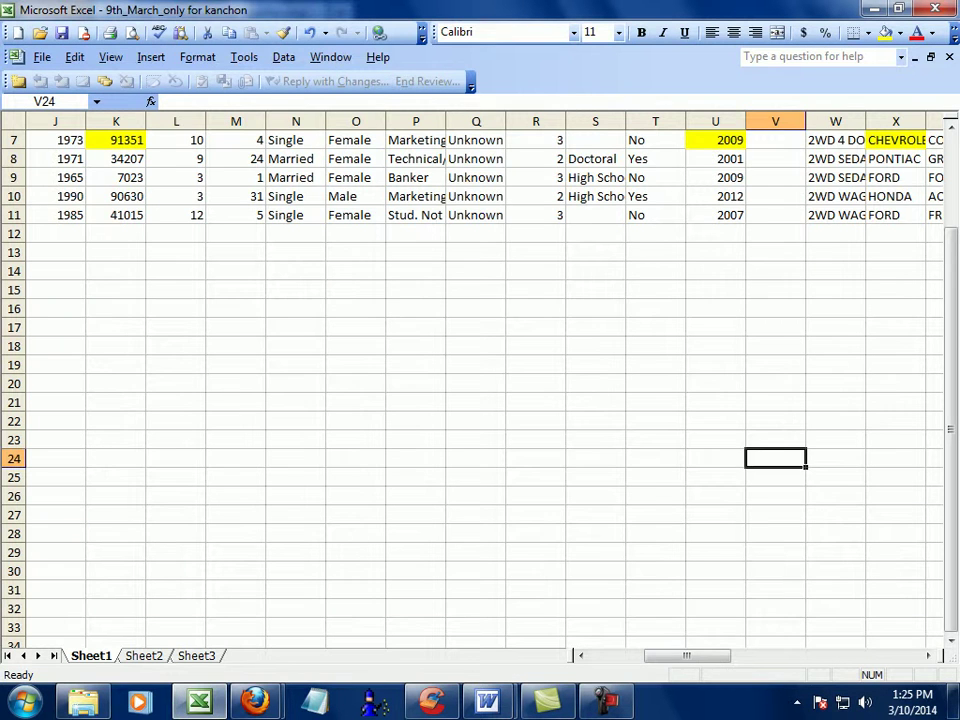
drag(687, 656, 710, 656)
click(776, 140)
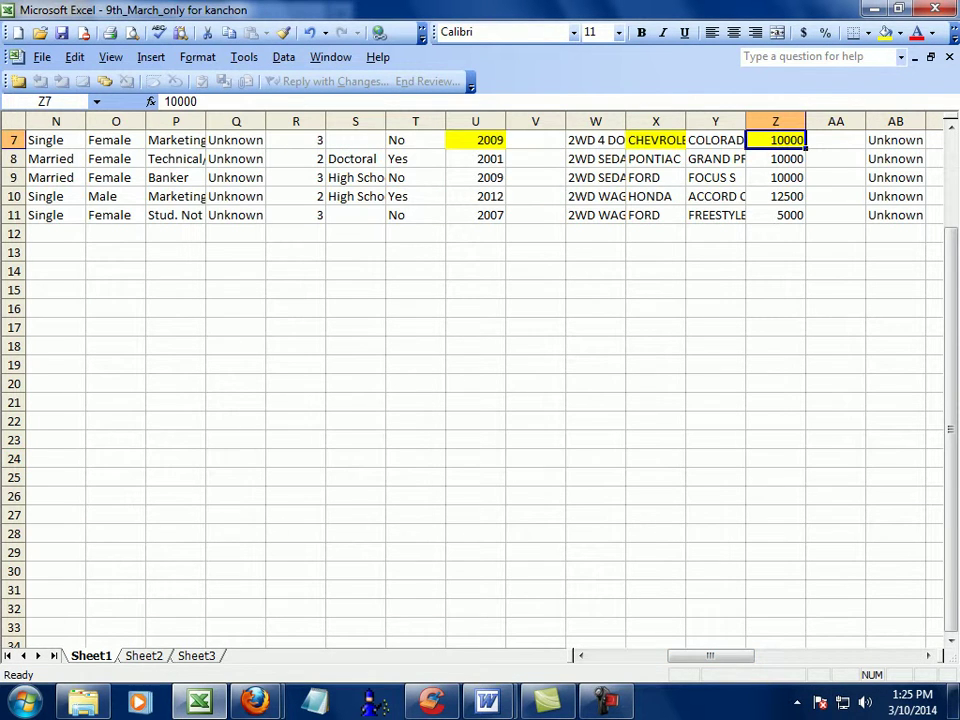
click(255, 701)
click(291, 392)
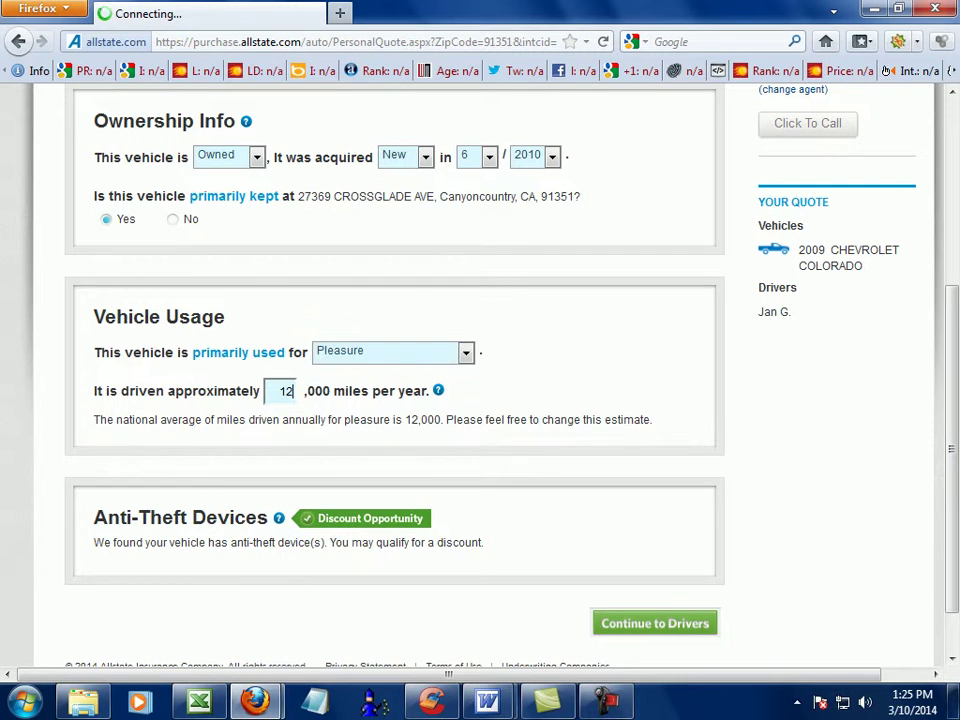
key(BackSpace)
text(1)
key(BackSpace)
text(0)
scroll(480, 380, down, 1)
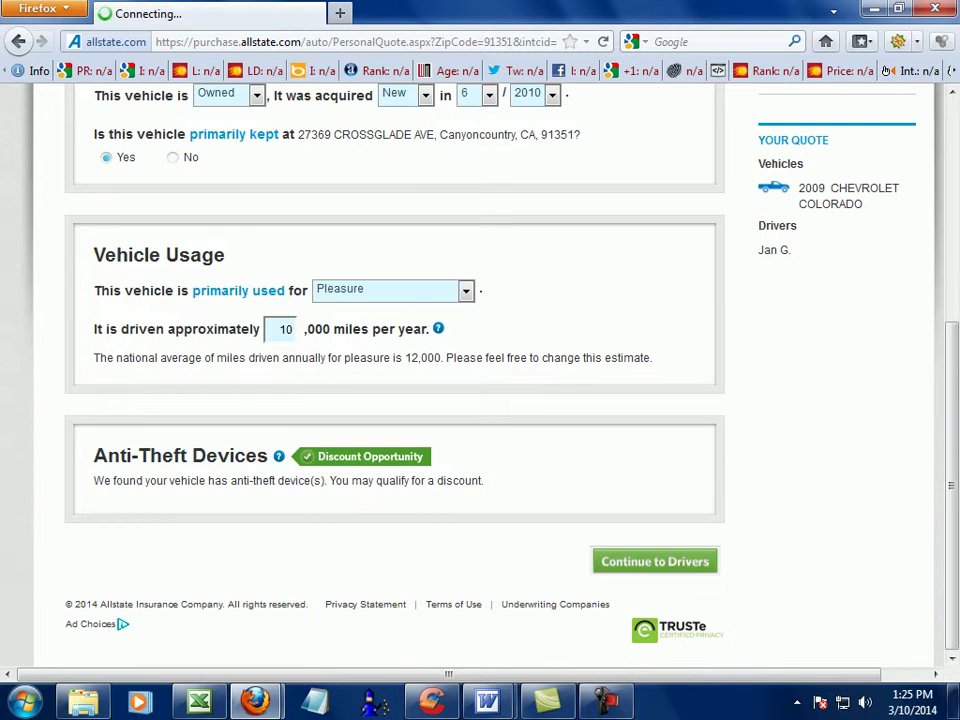
drag(305, 329, 348, 329)
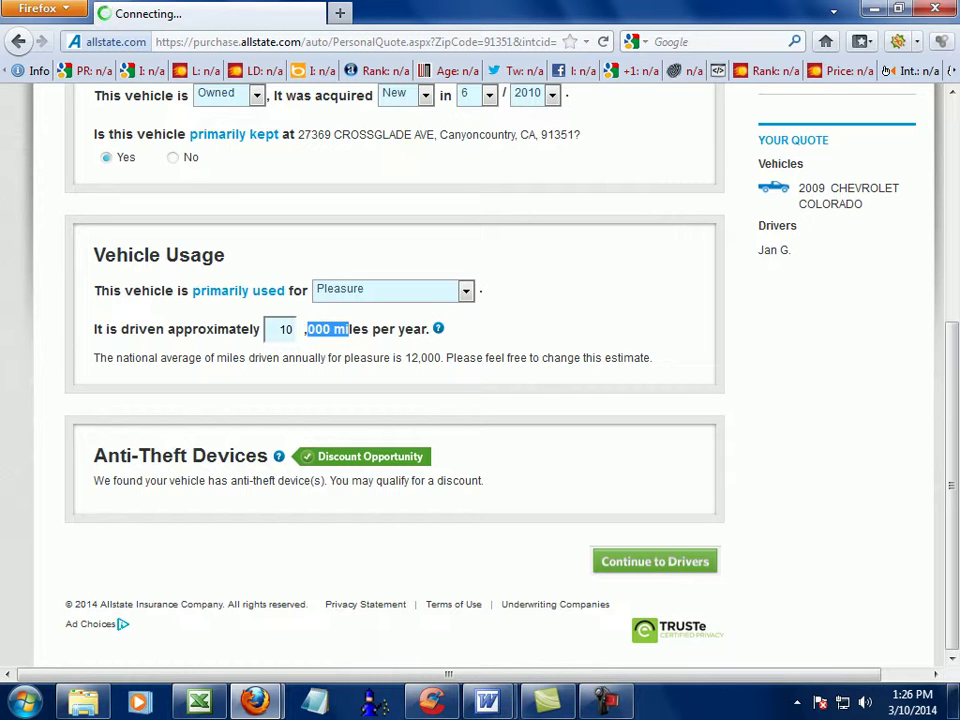
click(292, 329)
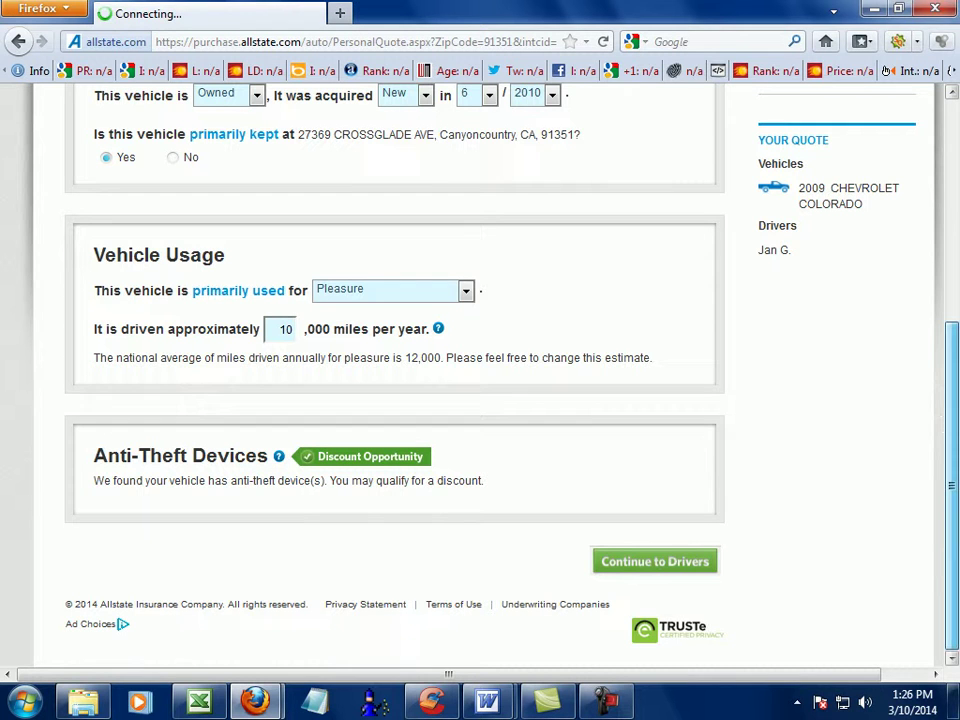
Step: Review the Anti-Theft Devices note and continue to the Drivers section of the quote
drag(103, 481, 485, 481)
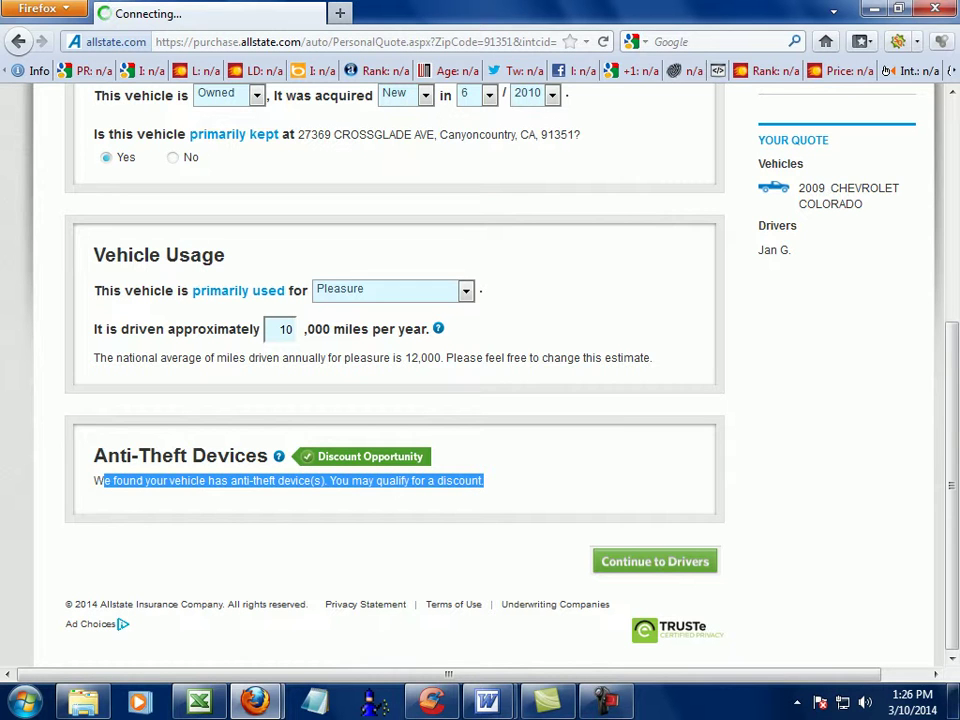
double_click(103, 481)
triple_click(103, 481)
click(67, 562)
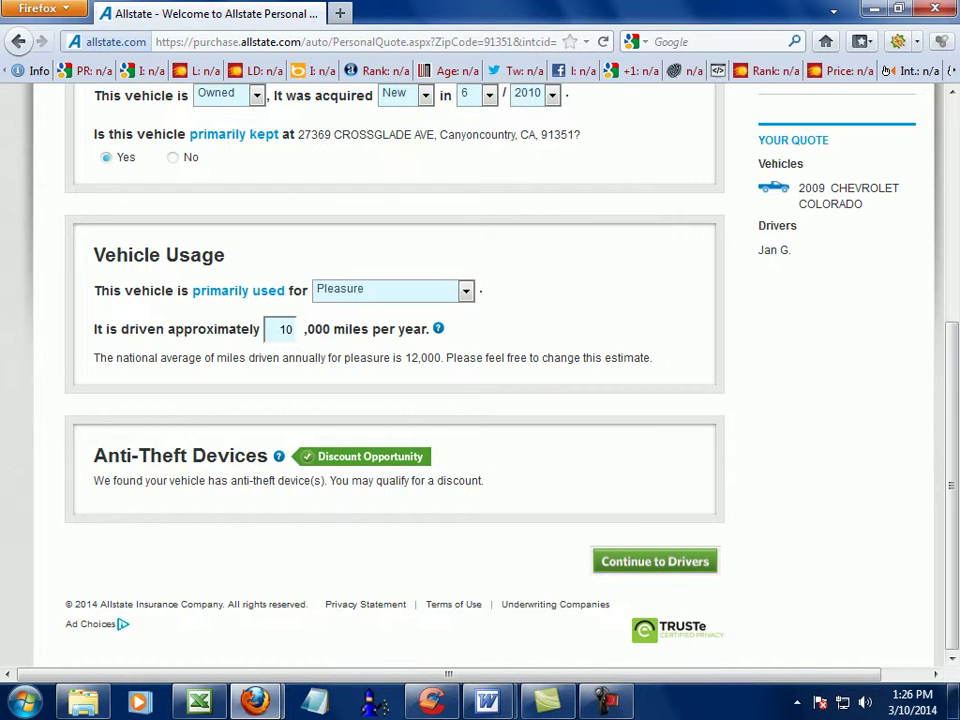
click(655, 561)
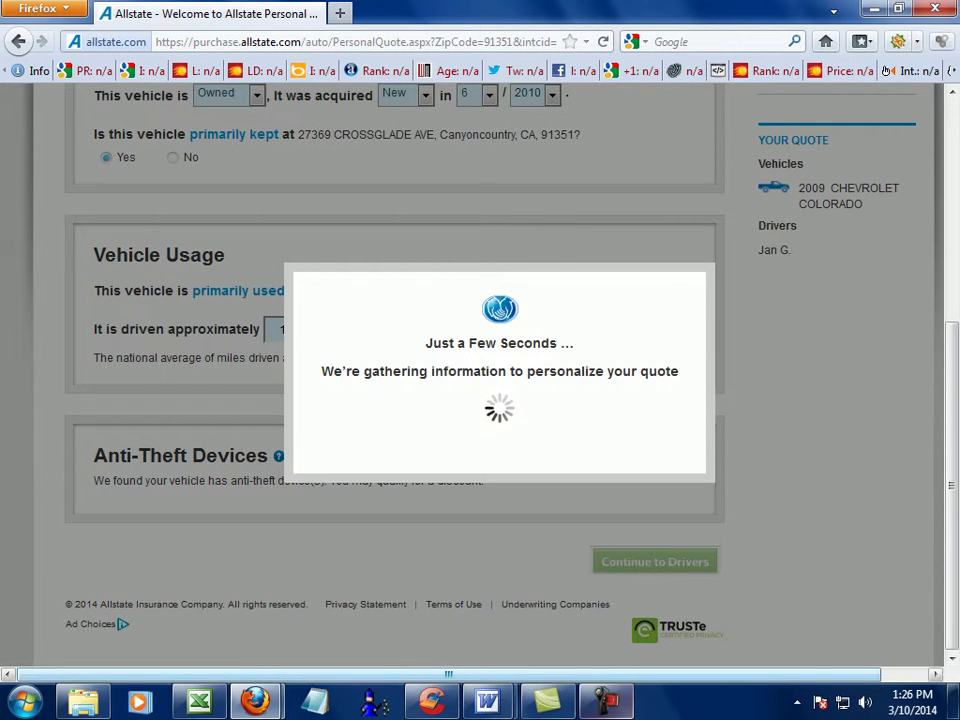
click(606, 702)
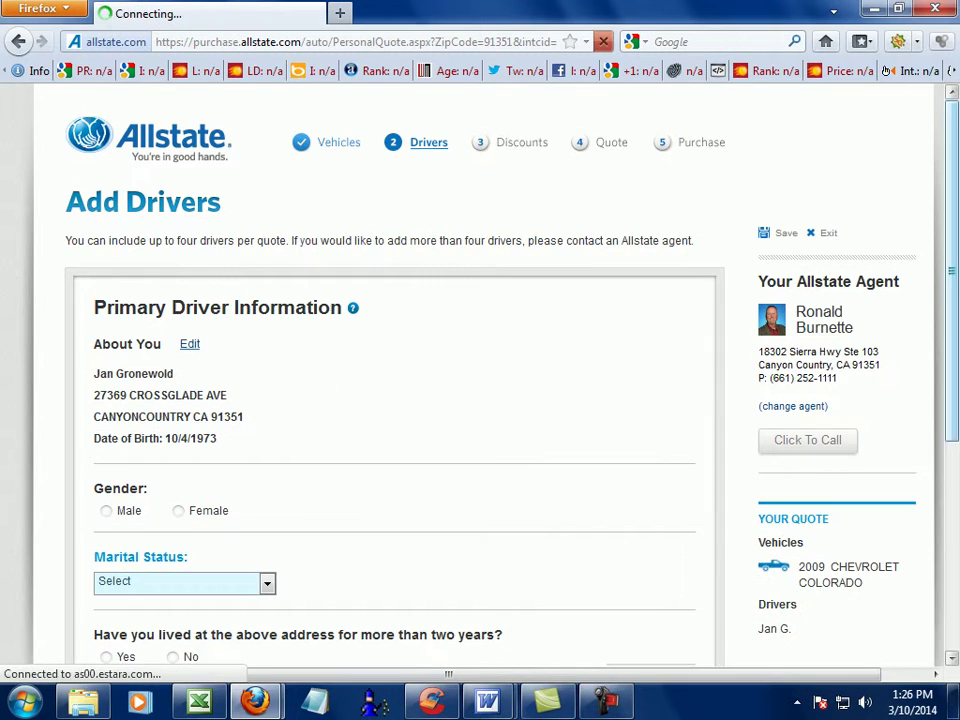
Step: Look up the lead's gender in cell O7 of the Excel workbook, highlight that cell yellow and set the gender to Female in Allstate's form
drag(952, 297, 952, 357)
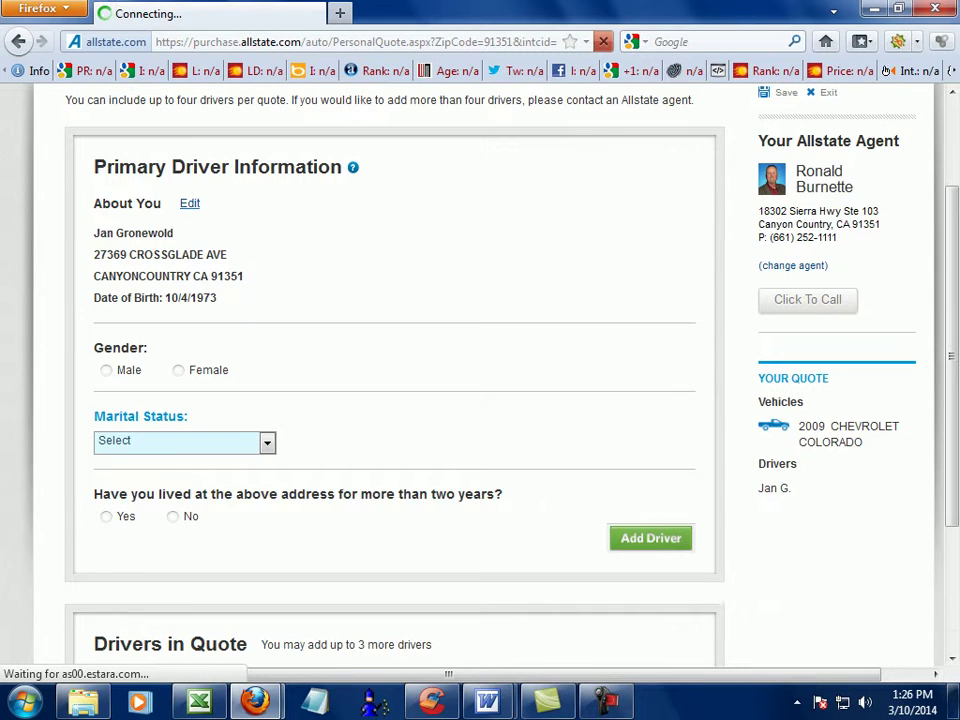
drag(94, 167, 348, 167)
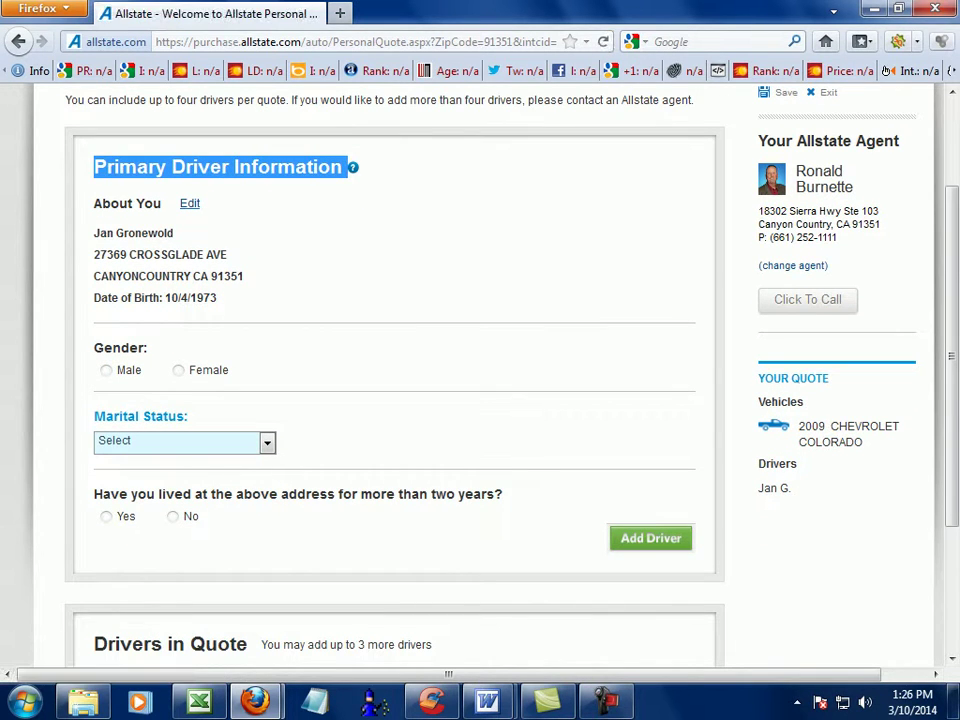
drag(148, 348, 94, 348)
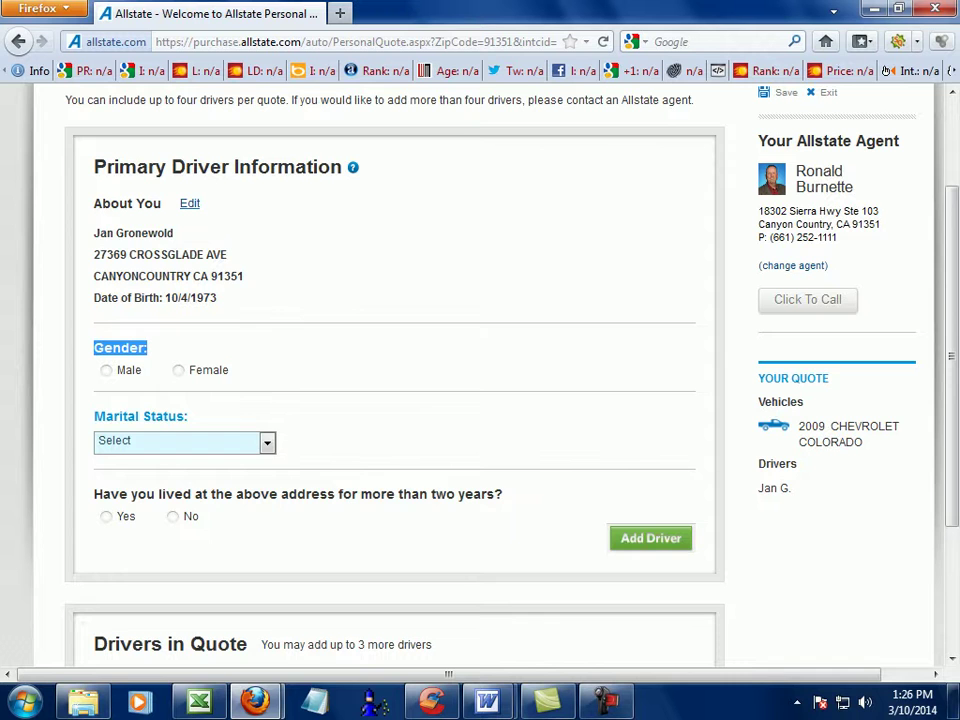
click(199, 701)
drag(711, 656, 670, 656)
click(536, 140)
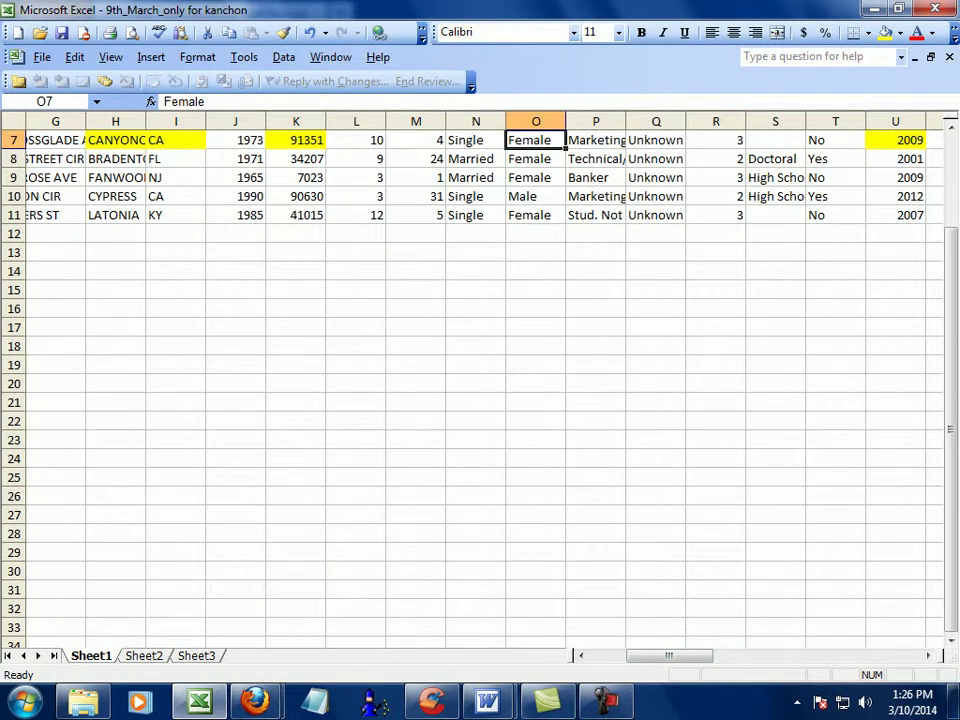
key(ctrl+c)
click(255, 701)
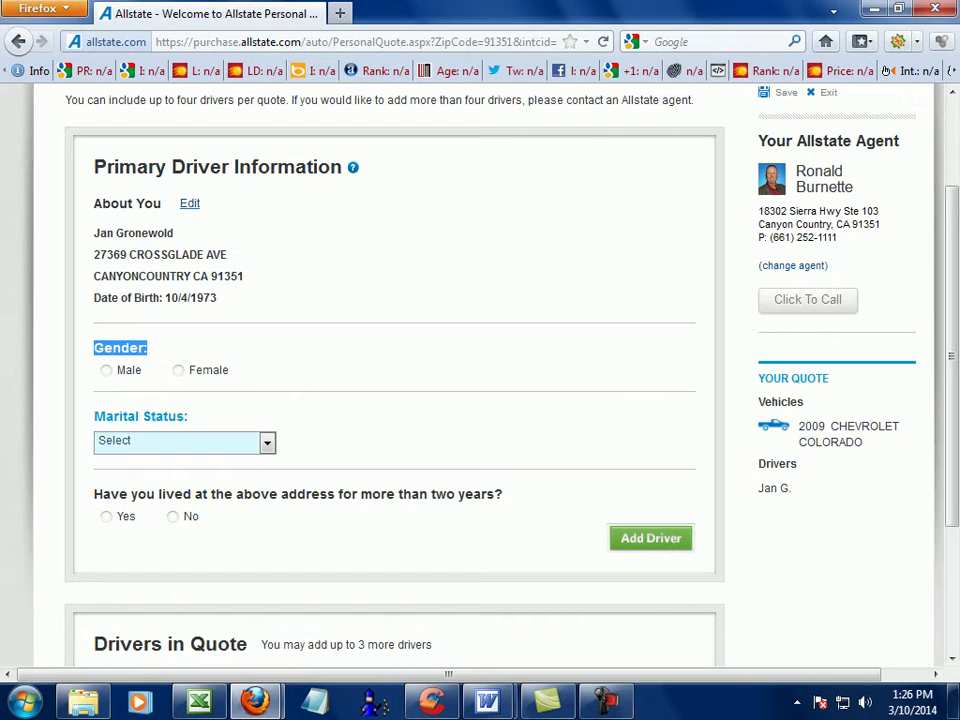
click(178, 370)
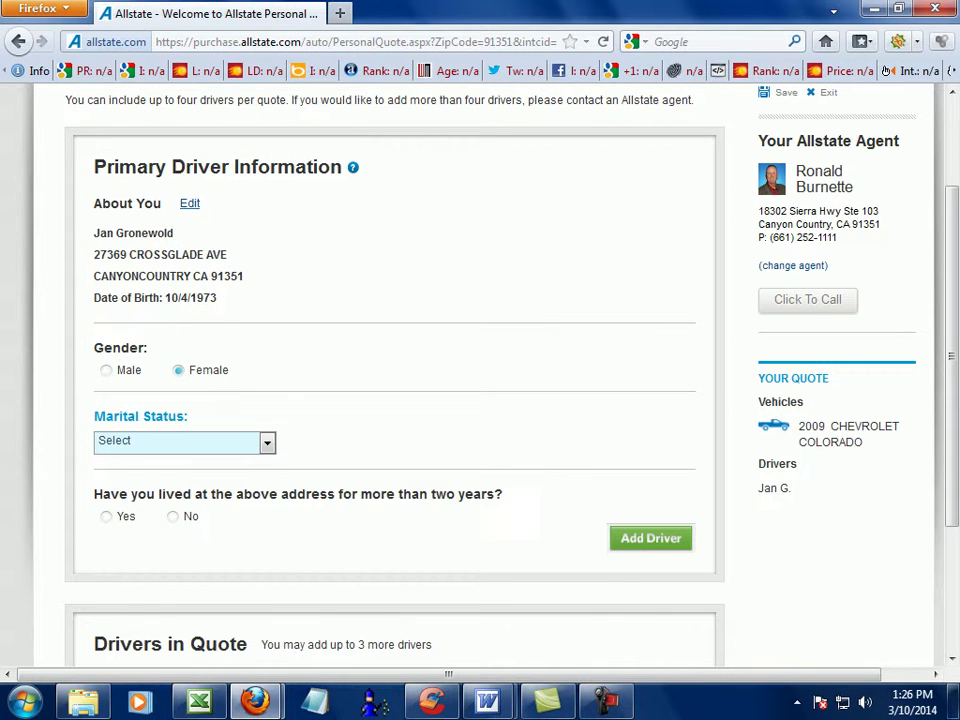
Step: Check the marital status in cell N7 of the Excel workbook and set Marital Status to Single (Never Married) in Allstate's form
click(267, 442)
click(267, 442)
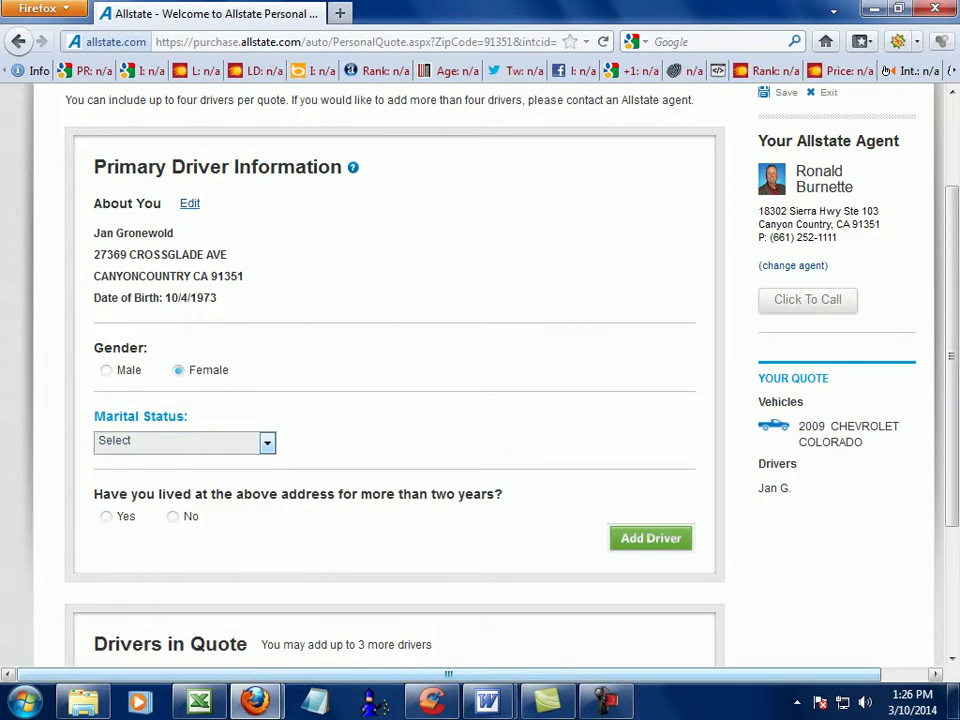
click(199, 701)
click(476, 140)
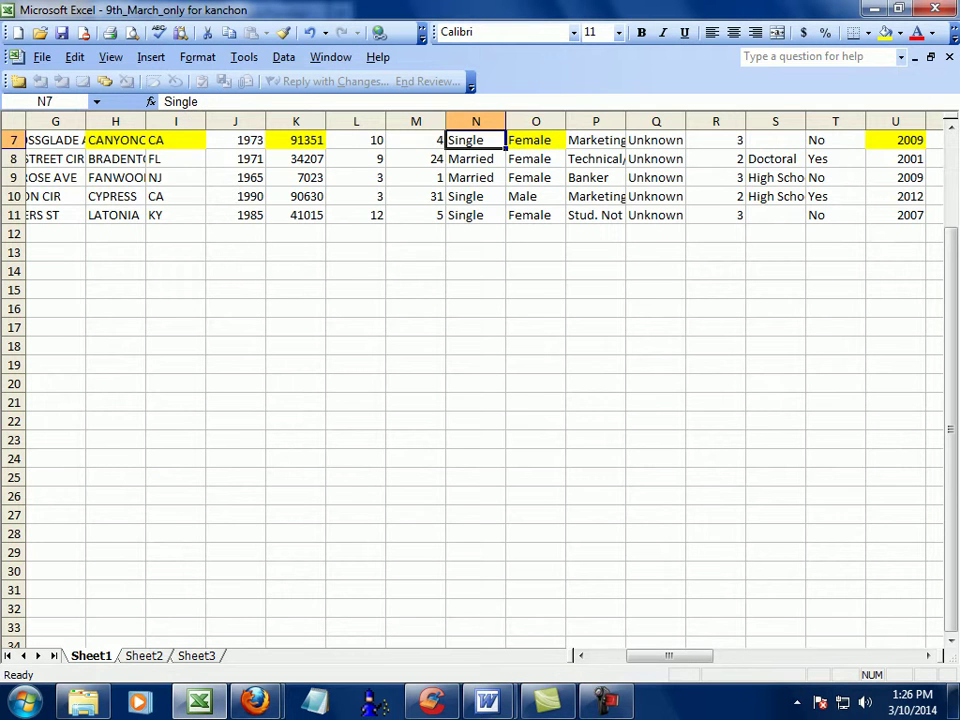
click(255, 701)
click(152, 590)
click(267, 442)
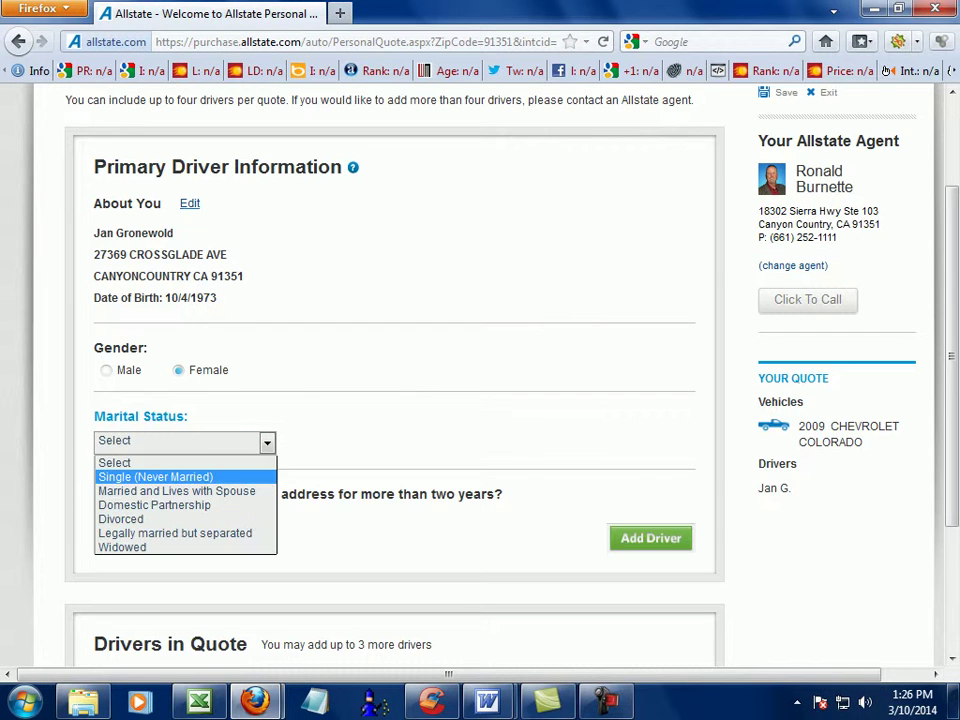
click(200, 477)
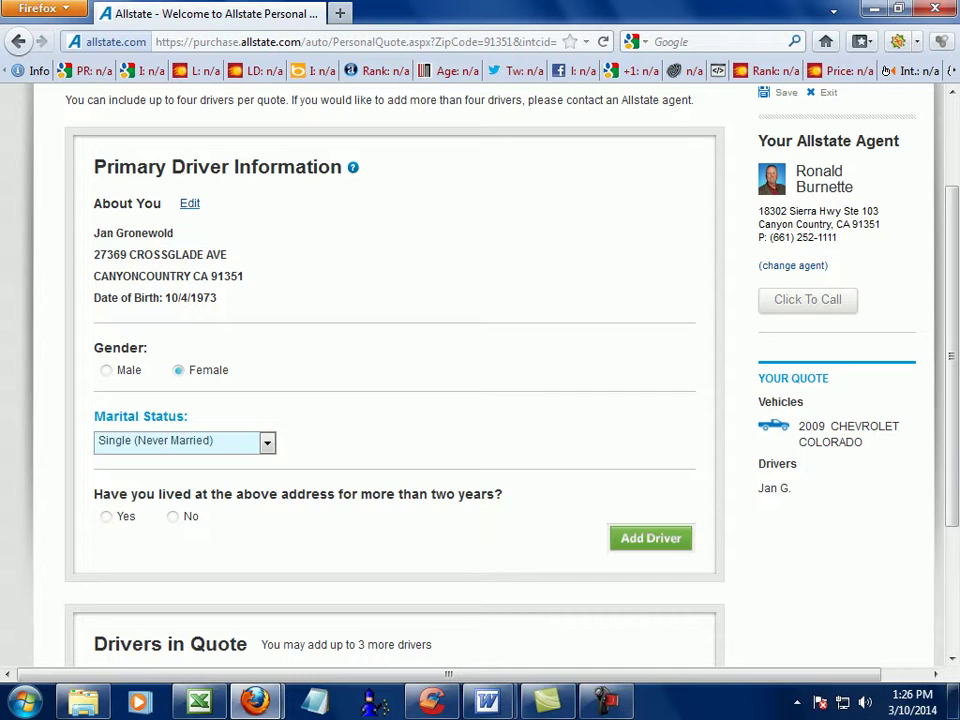
Step: Answer Yes to having lived at the address for more than two years and add the primary driver to the quote
drag(94, 494, 503, 494)
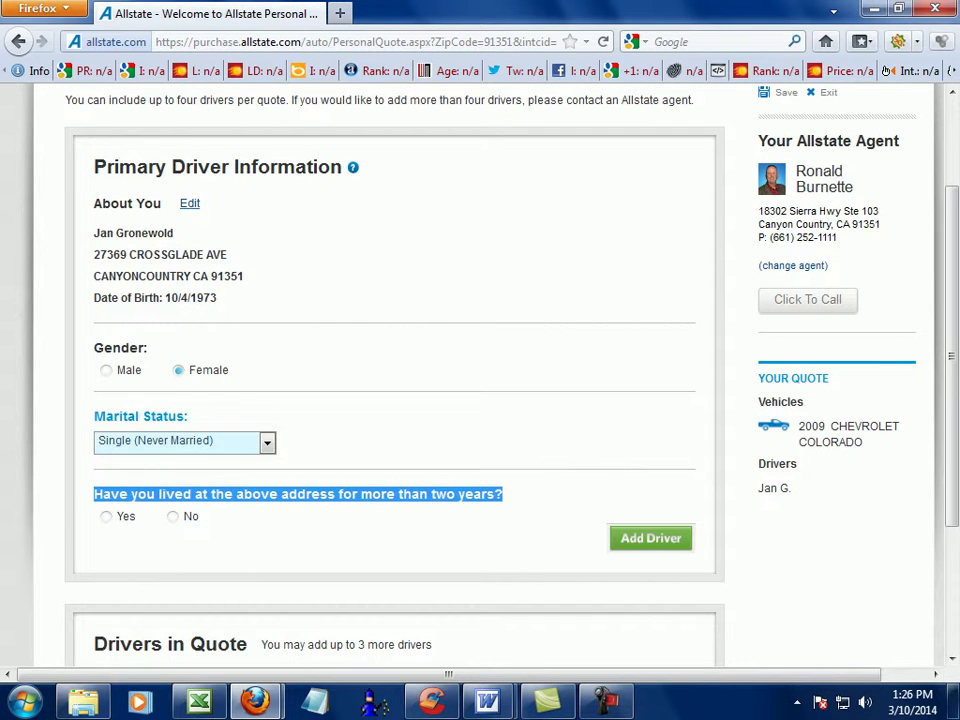
scroll(480, 380, down, 4)
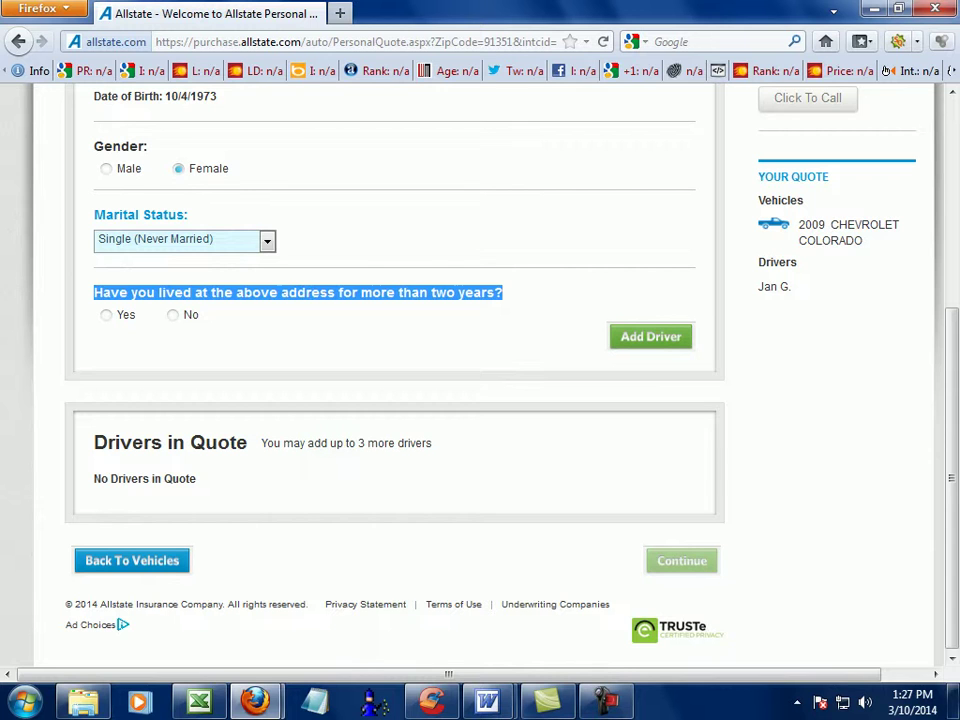
click(336, 466)
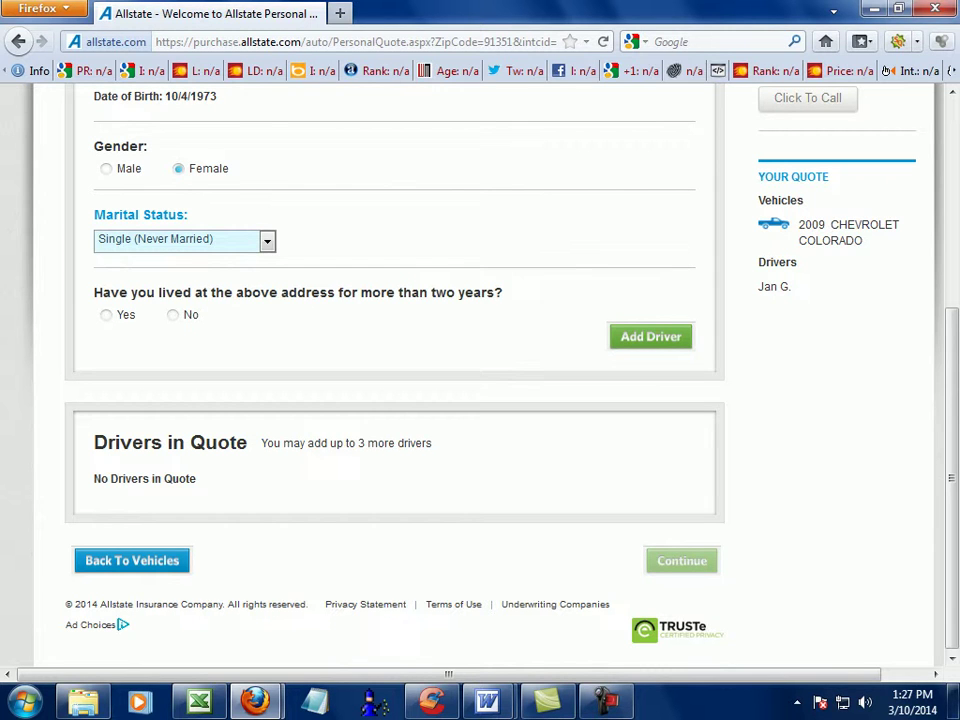
drag(281, 292, 455, 292)
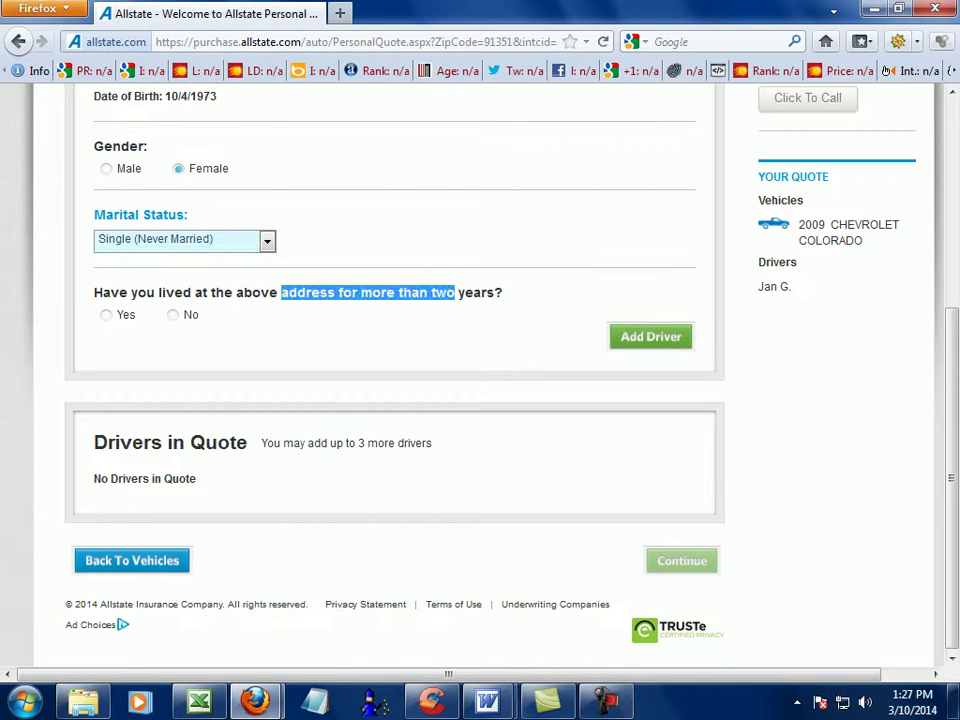
click(455, 294)
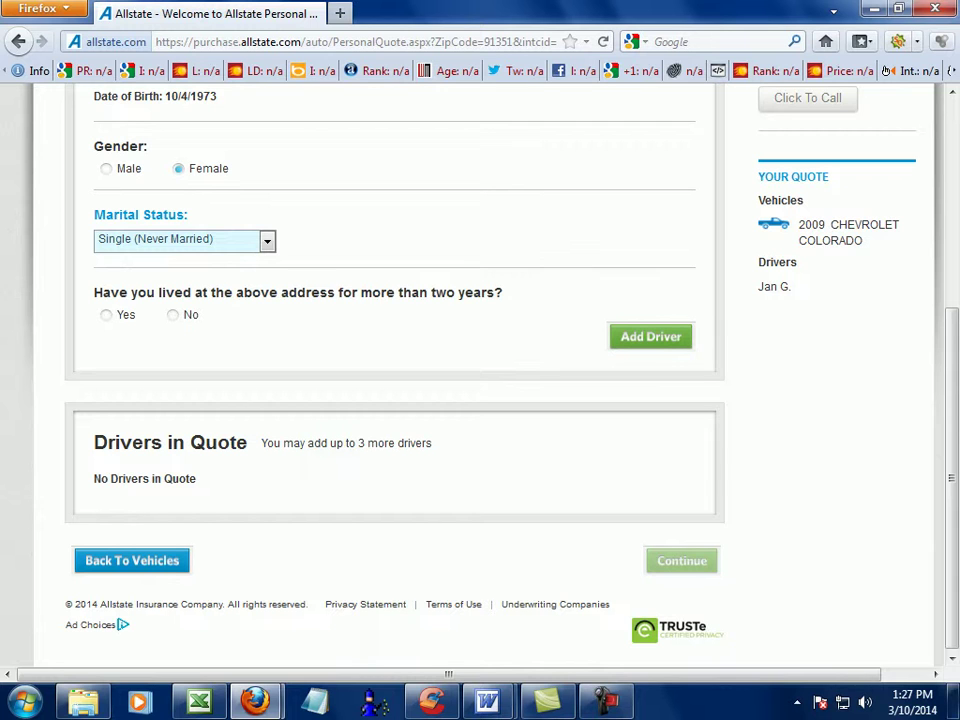
drag(251, 292, 404, 292)
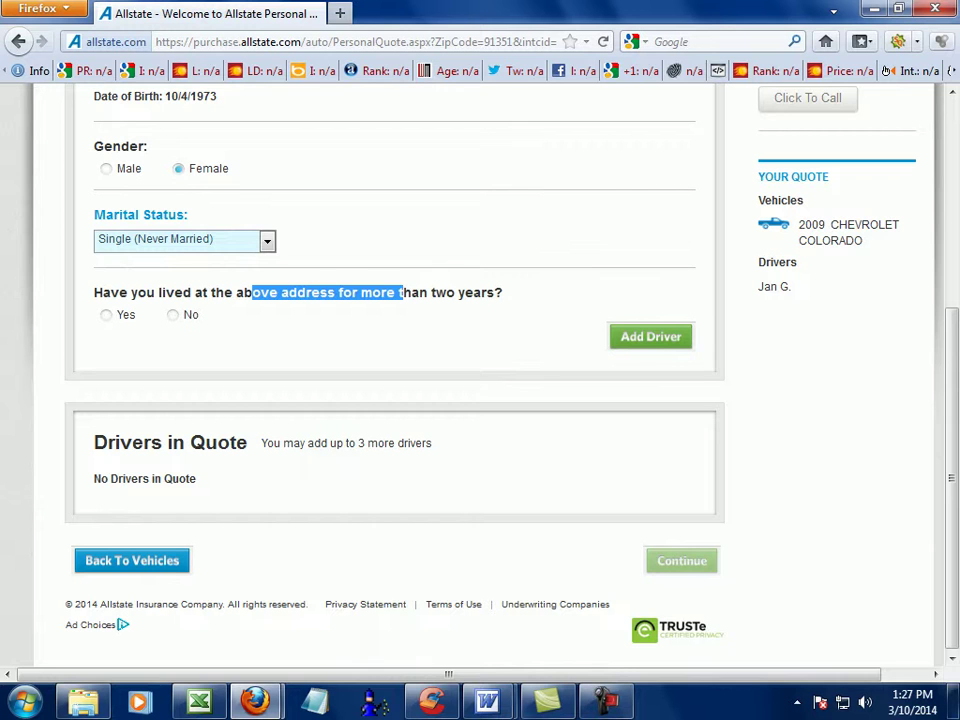
drag(419, 293, 505, 293)
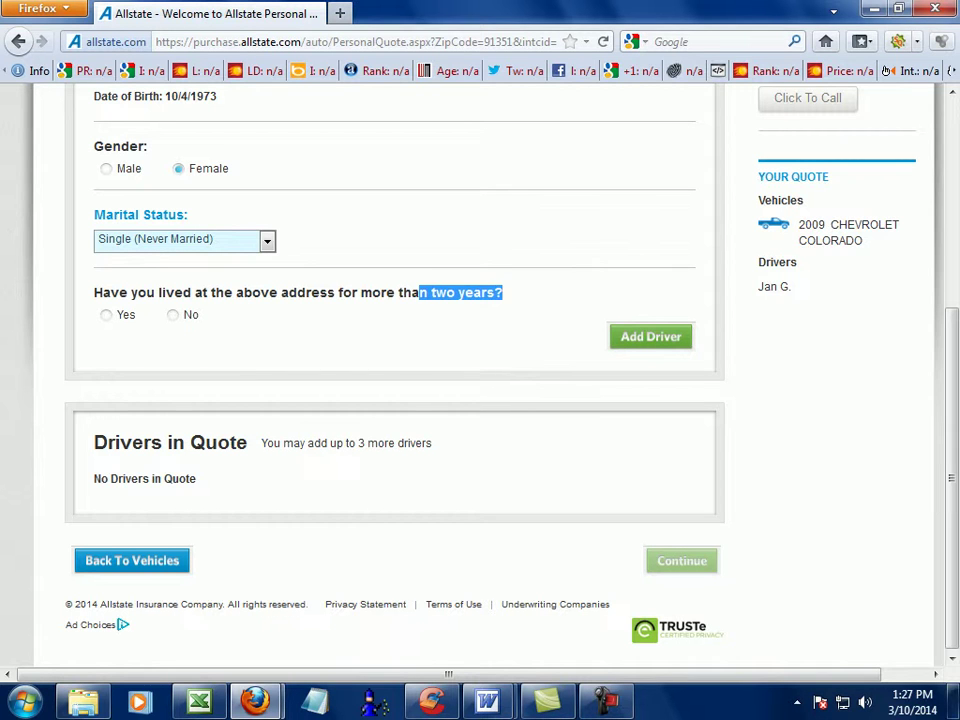
click(505, 293)
click(106, 315)
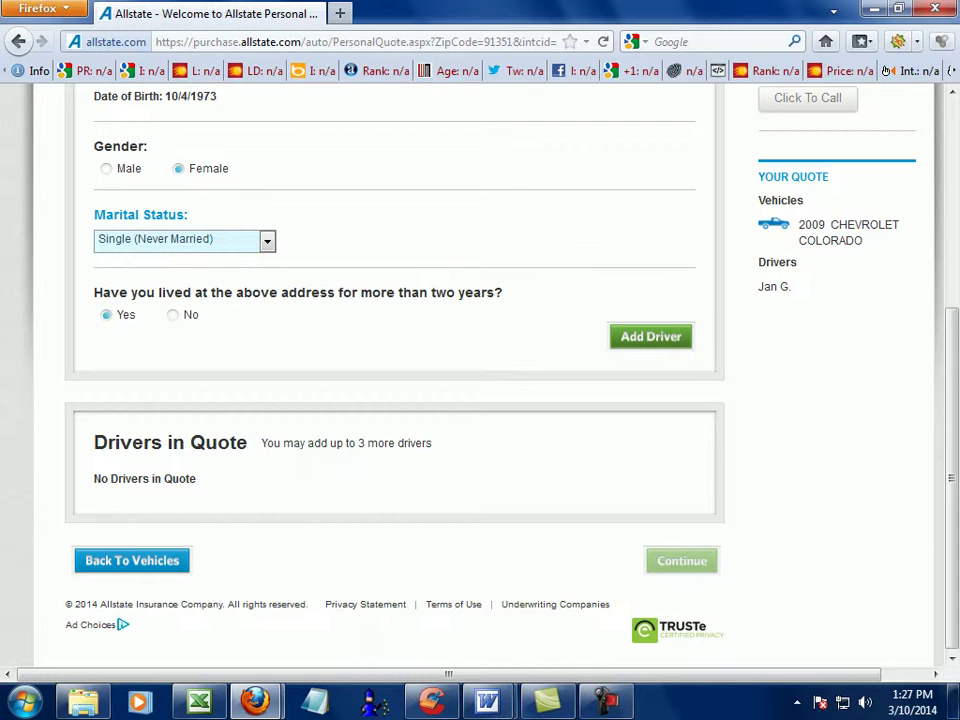
click(651, 337)
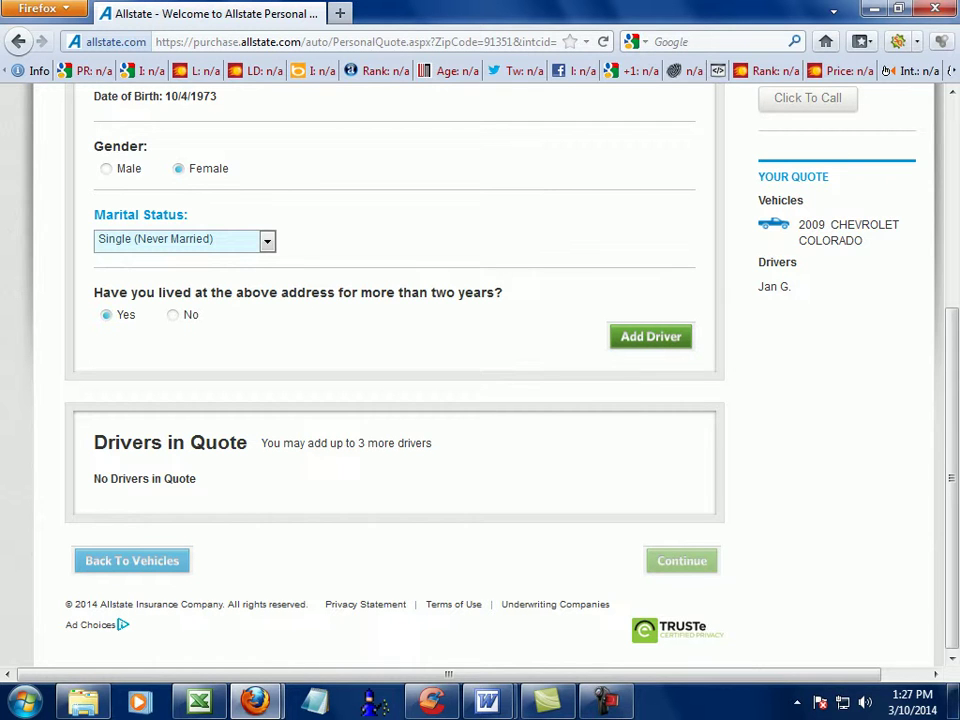
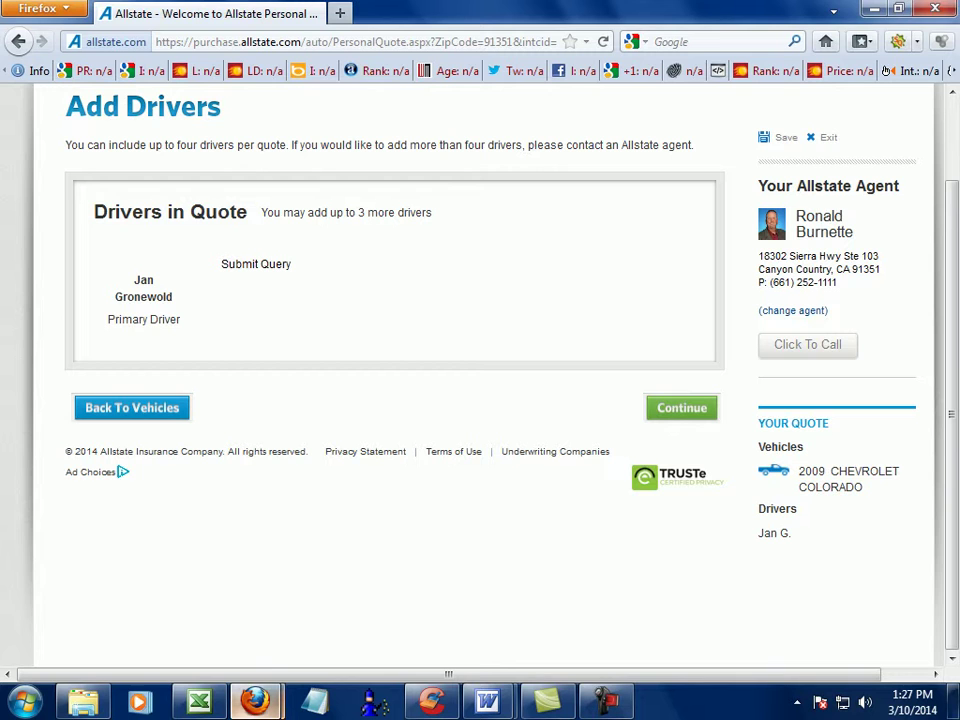
Step: Highlight the lead's first-name cell B7 in the Excel workbook, save the workbook and return to the Allstate quote
click(199, 701)
drag(669, 656, 631, 656)
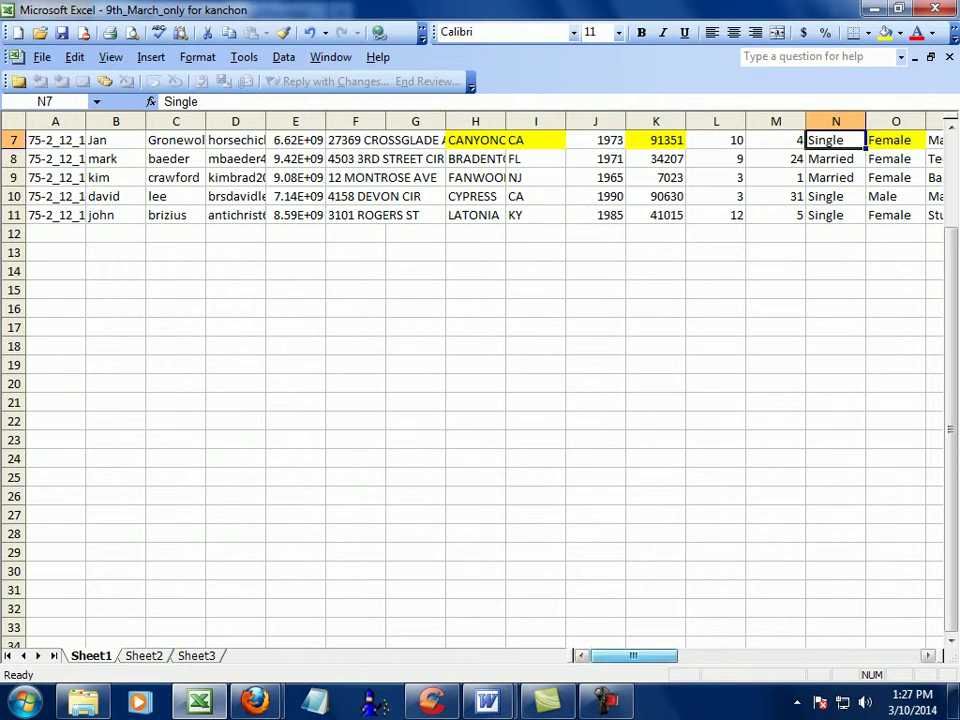
click(115, 141)
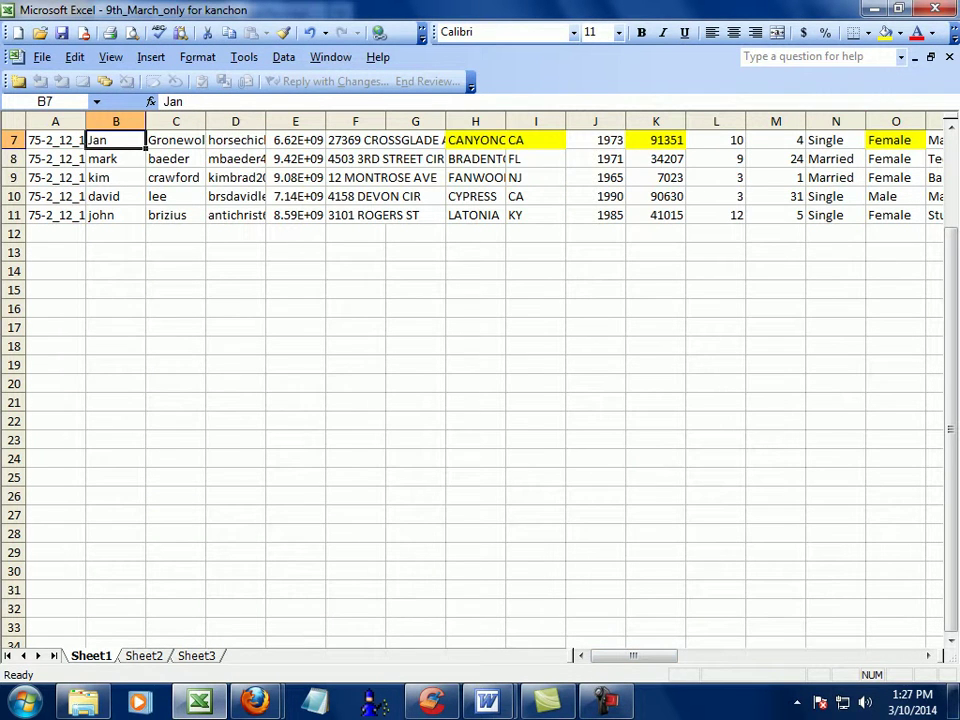
click(885, 33)
click(62, 33)
click(256, 701)
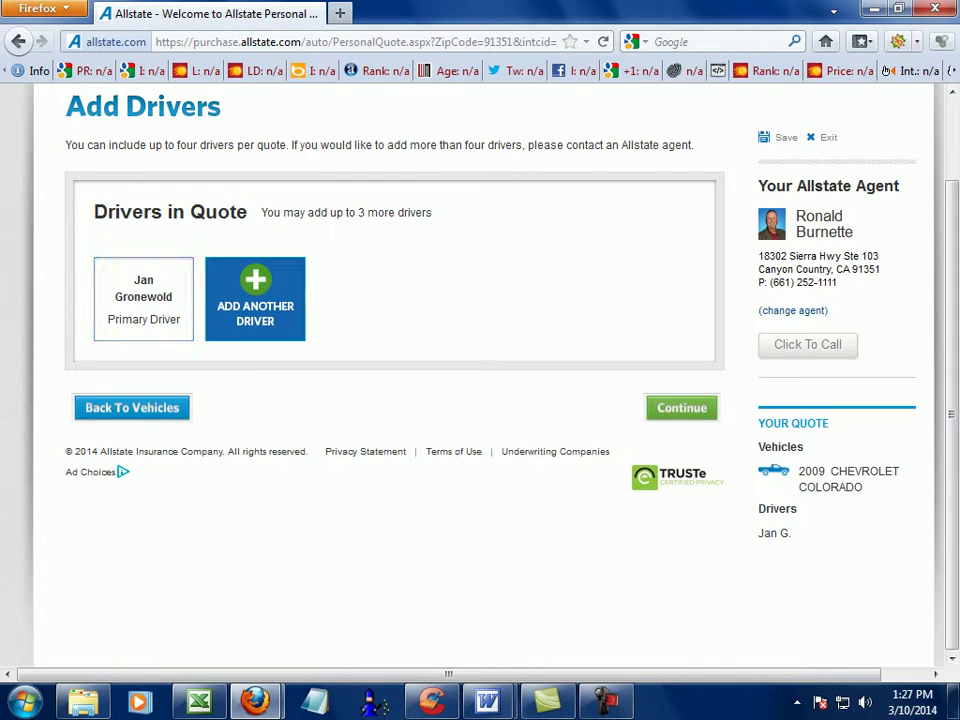
Step: Continue to the Driver Details page and review the License History statement about the age at first driver's license
click(682, 408)
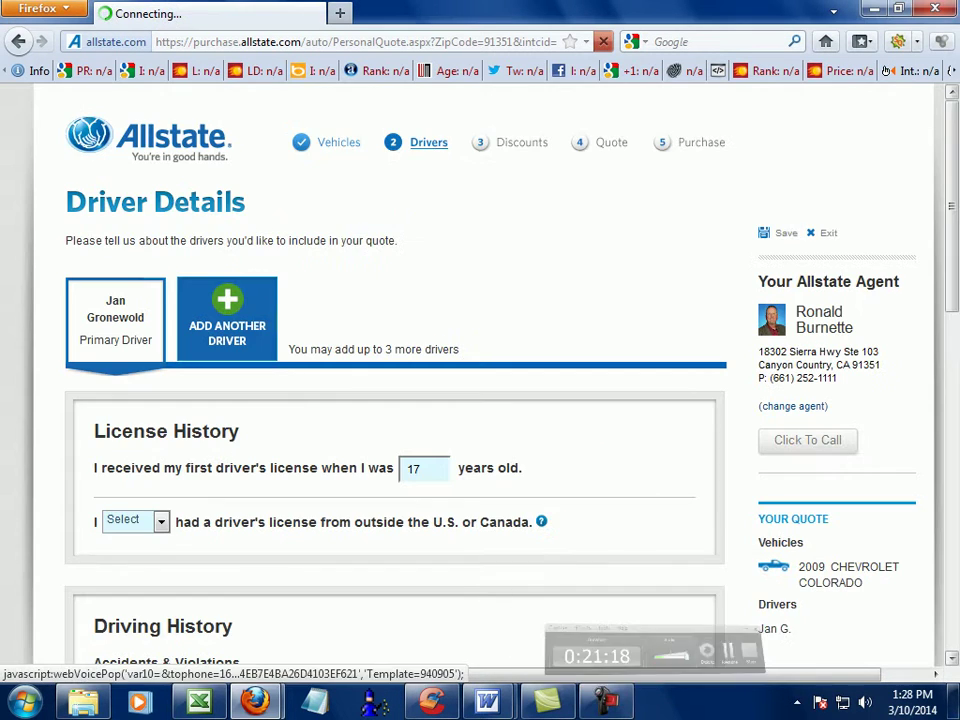
drag(951, 235, 951, 314)
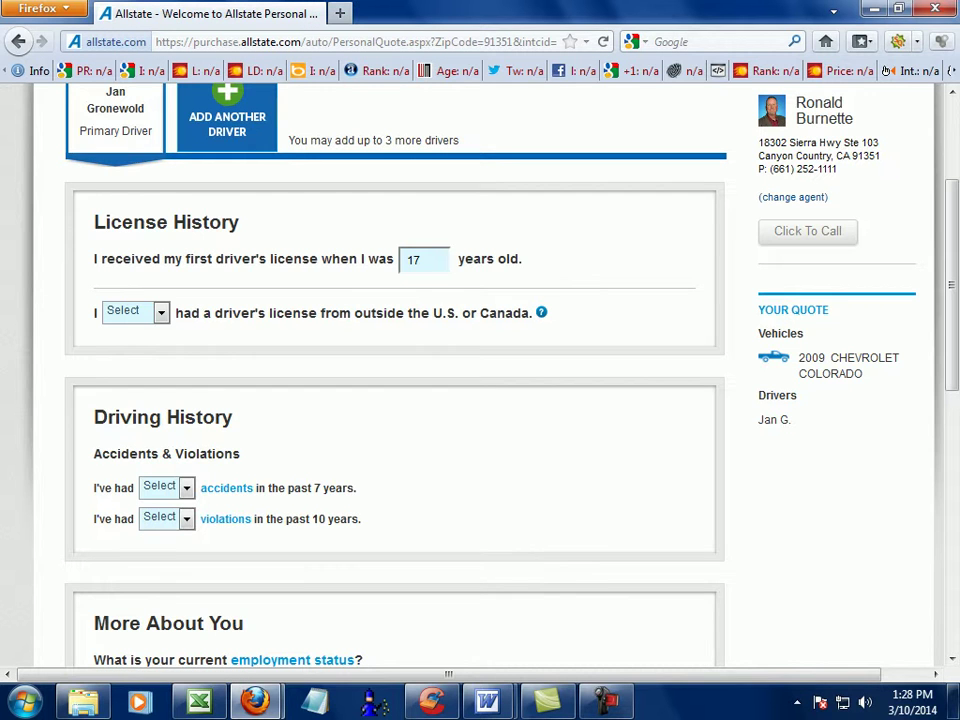
drag(94, 259, 522, 259)
click(540, 262)
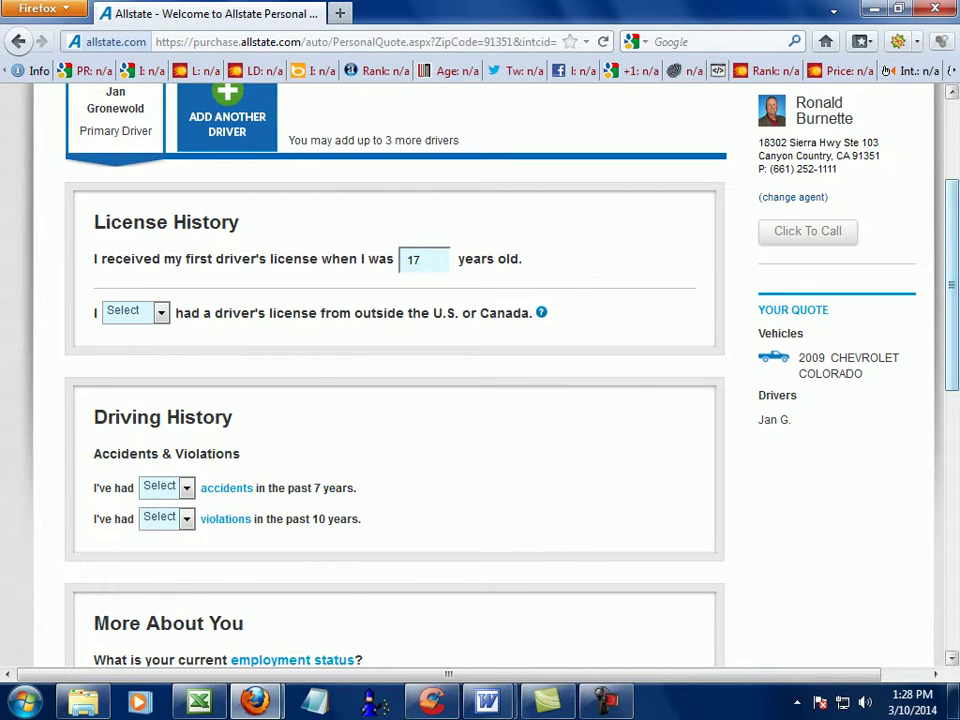
Step: Set the statement about a driver's license from outside the U.S. or Canada to "have not"
scroll(400, 380, down, 2)
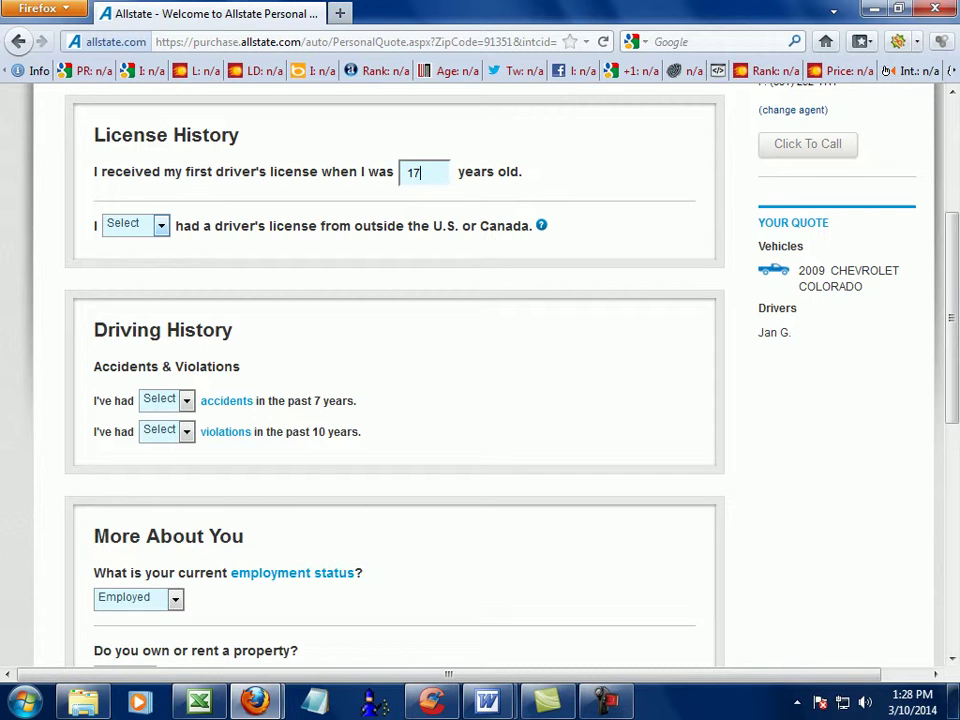
click(161, 226)
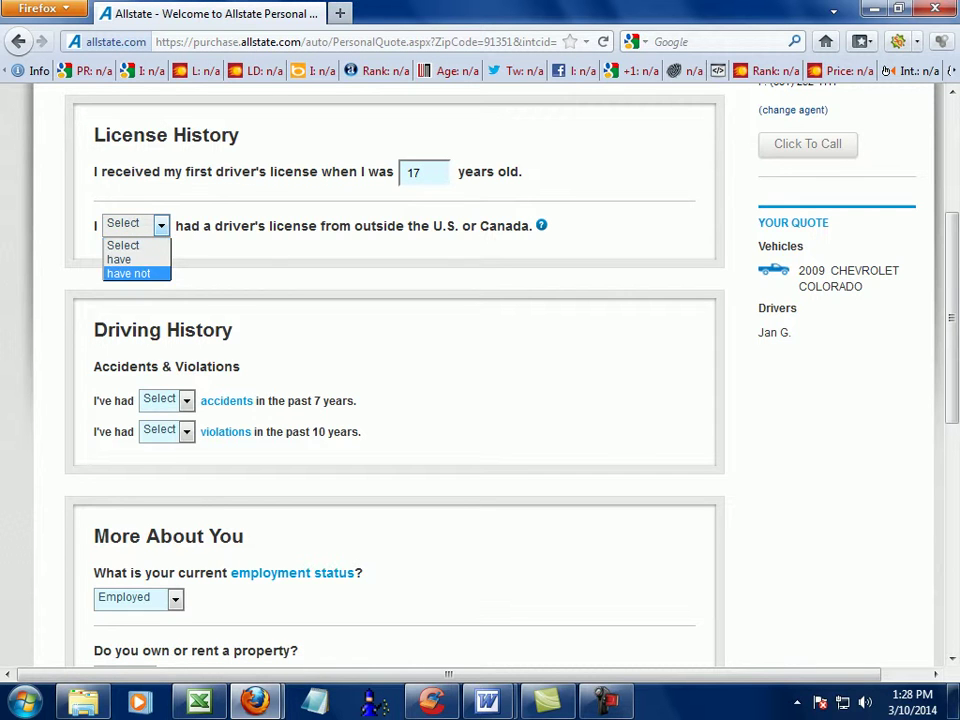
key(Return)
key(alt+Down)
key(Return)
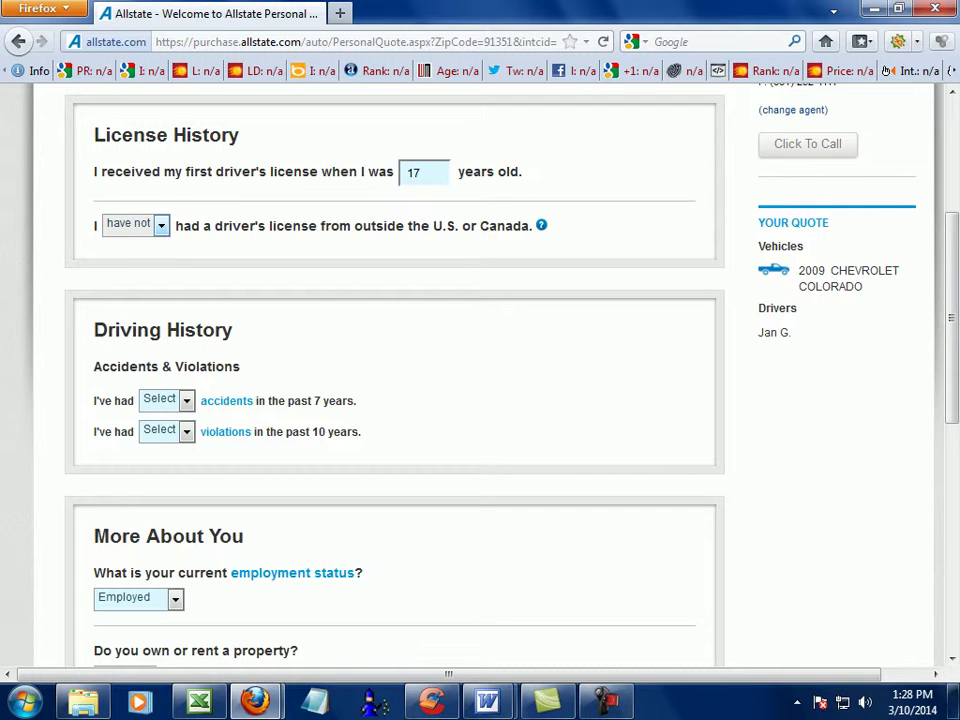
Step: Switch the outside-U.S.-or-Canada license answer to "have" to view its follow-up question, and return it to "have not"
drag(191, 225, 540, 225)
scroll(540, 225, down, 1)
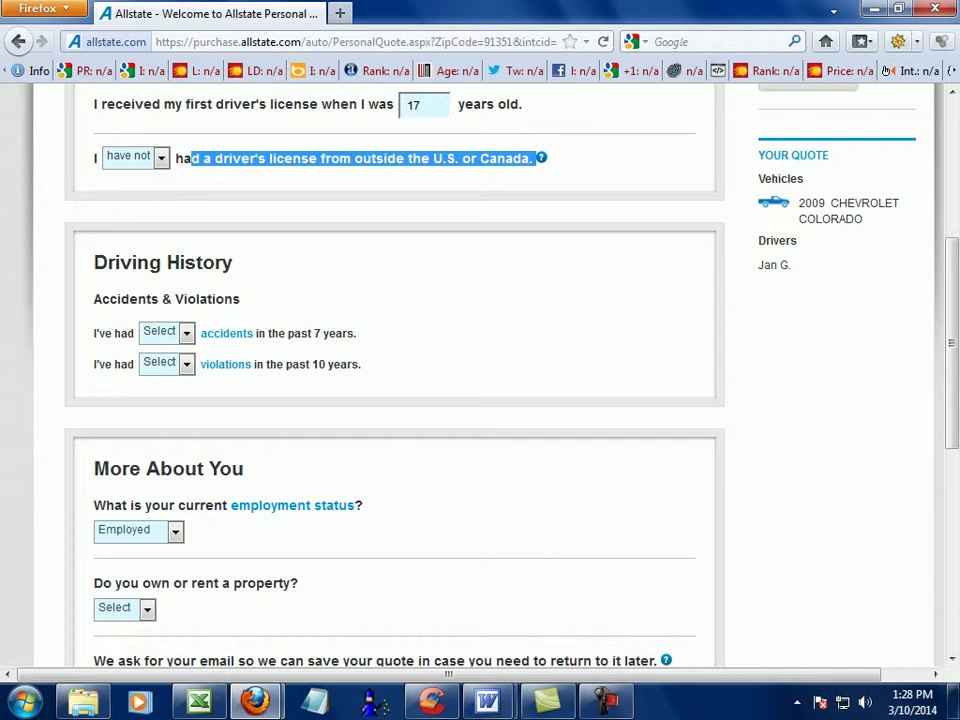
key(alt+Down)
key(Up)
key(Return)
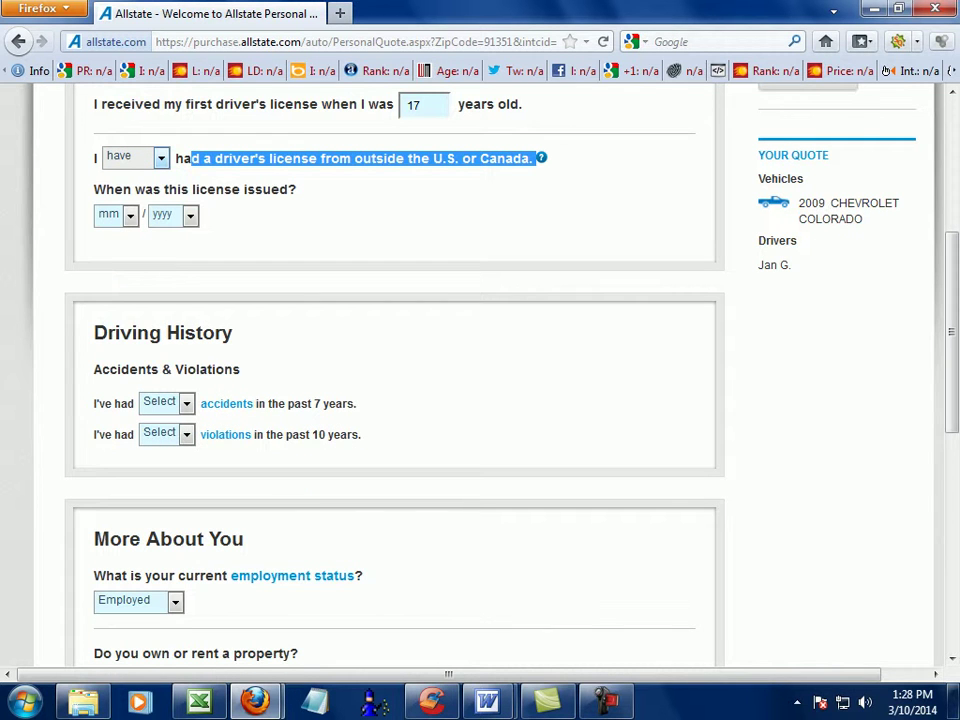
key(alt+Down)
key(Down)
key(Return)
Step: Set both the accidents in the past 7 years and the violations in the past 10 years to None
scroll(400, 380, down, 1)
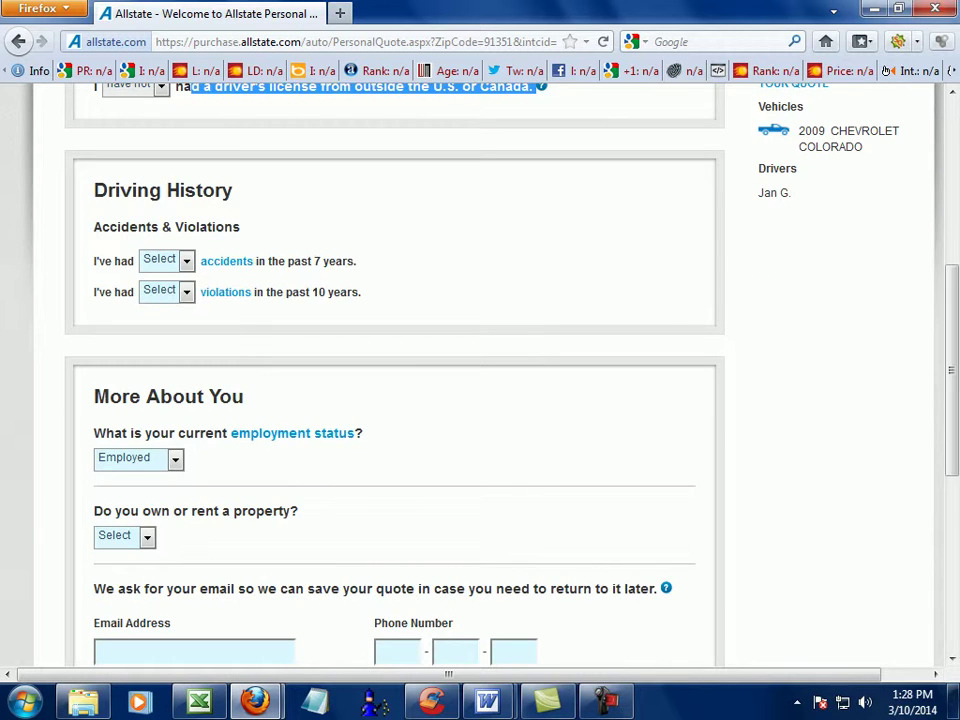
drag(108, 190, 234, 191)
drag(94, 227, 240, 227)
click(165, 260)
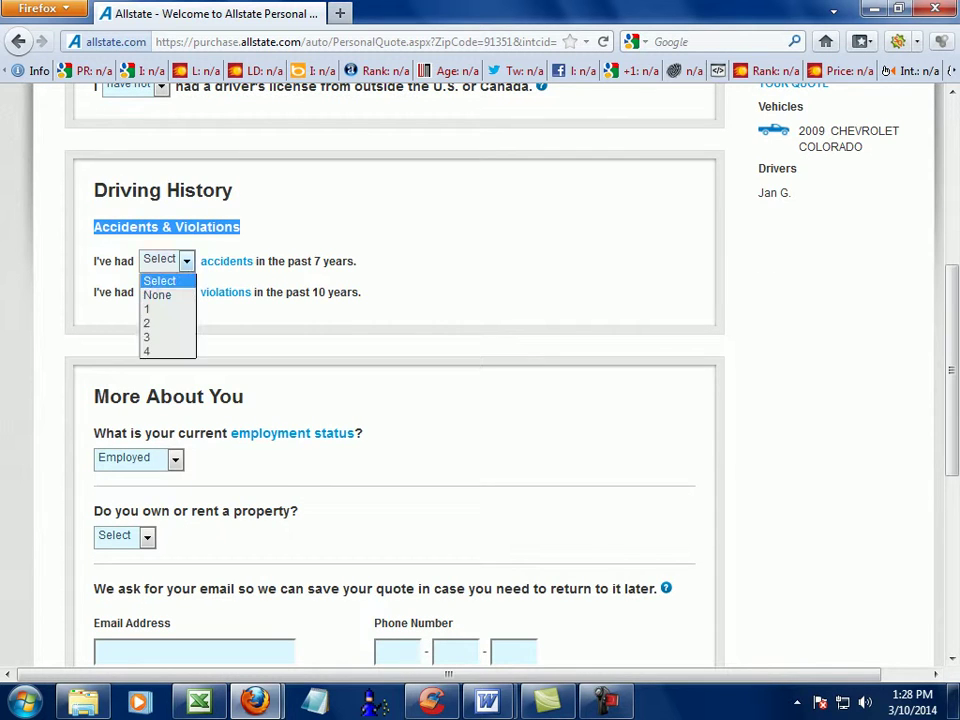
click(158, 295)
click(175, 291)
click(158, 326)
Step: Choose Employed as the current employment status in the More About You section
drag(951, 370, 951, 447)
click(700, 153)
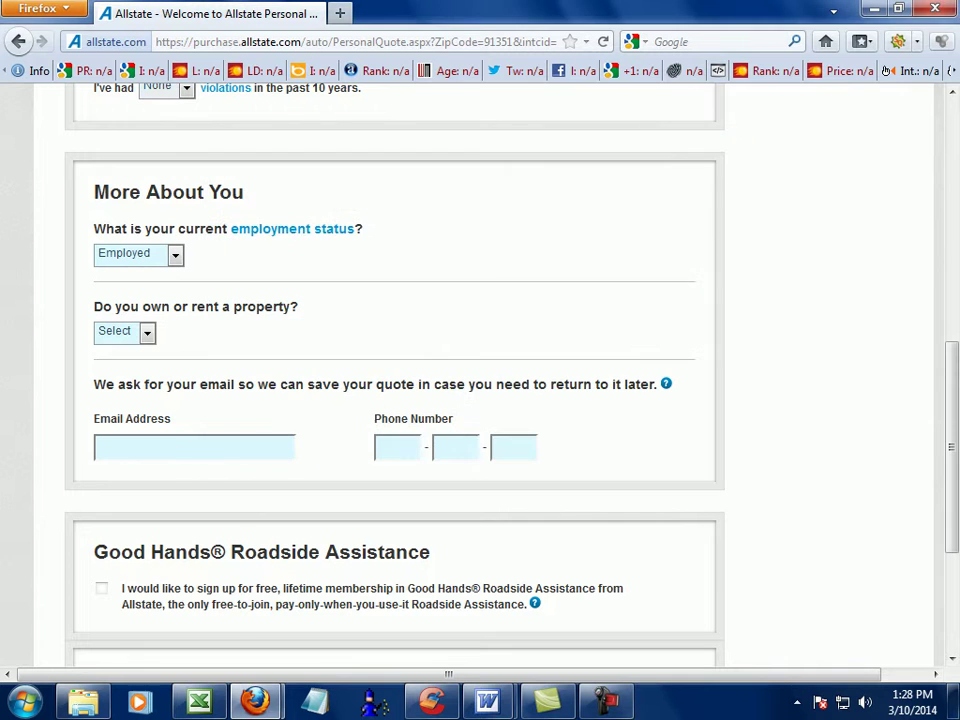
click(175, 256)
click(132, 290)
scroll(400, 380, down, 3)
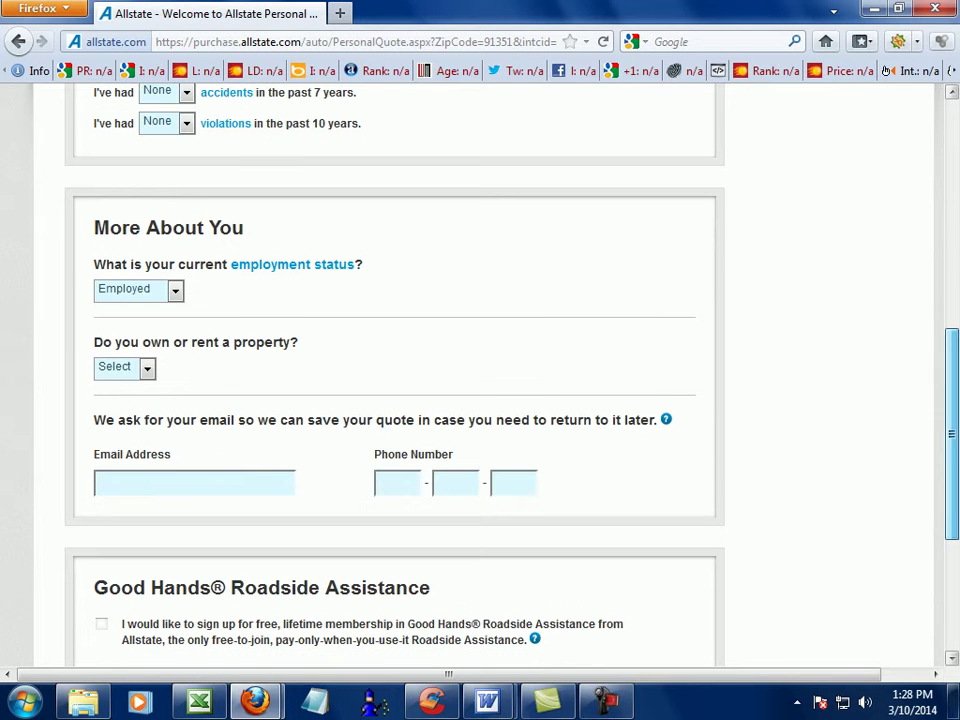
Step: Check the lead's occupation in row 7 of the Excel sheet
key(alt+Down)
key(Return)
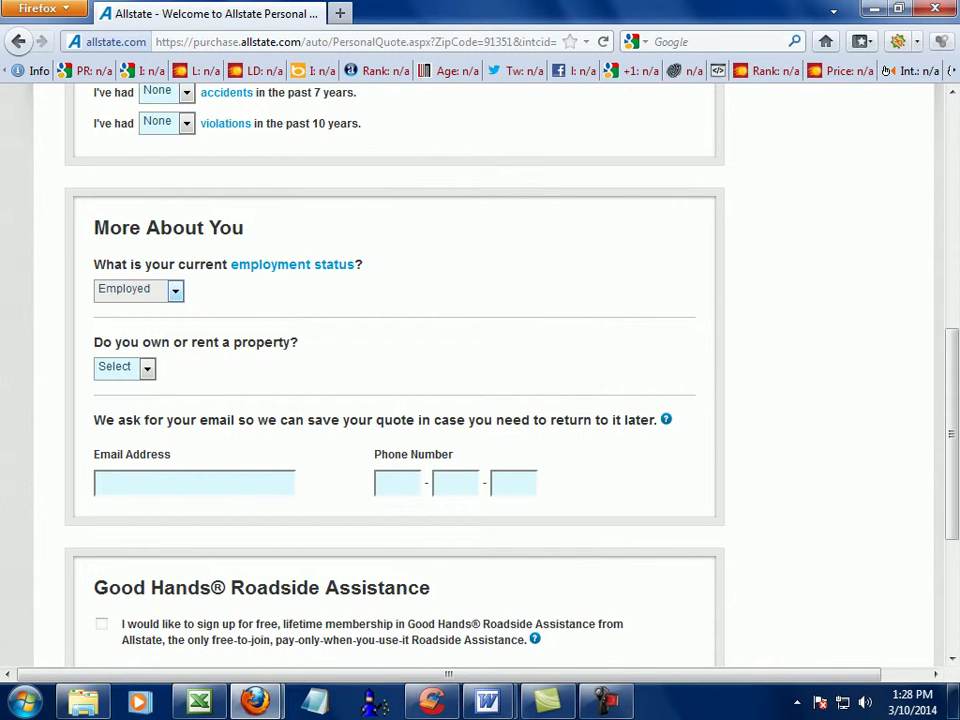
key(alt+Tab)
drag(634, 656, 675, 656)
click(536, 141)
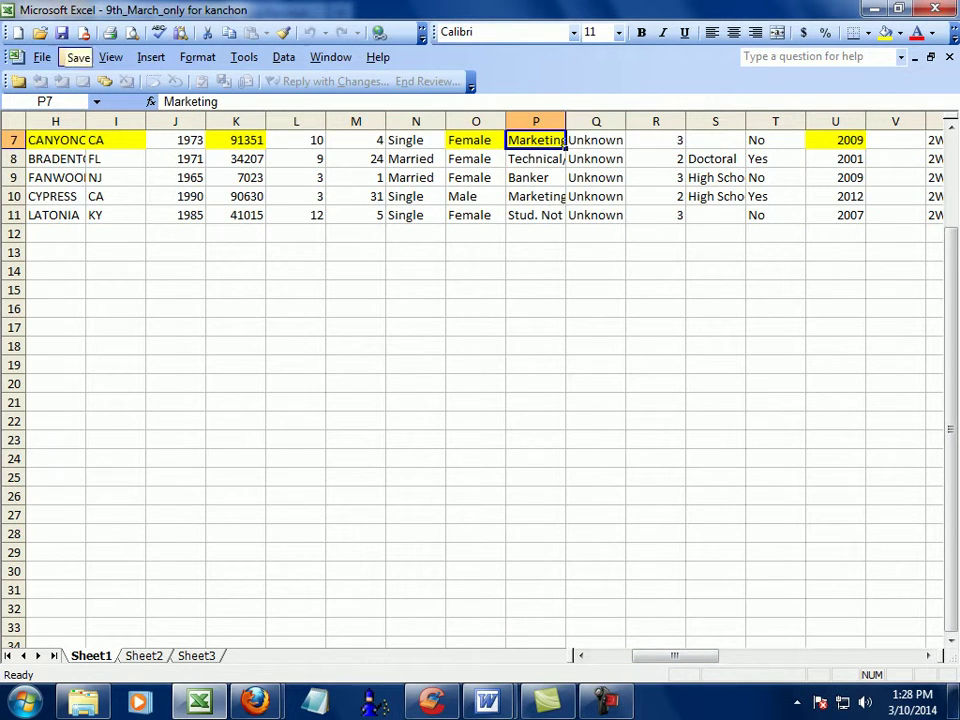
Step: Return to Allstate's quote form in Firefox and answer the own-or-rent property question with Own
click(255, 700)
click(130, 367)
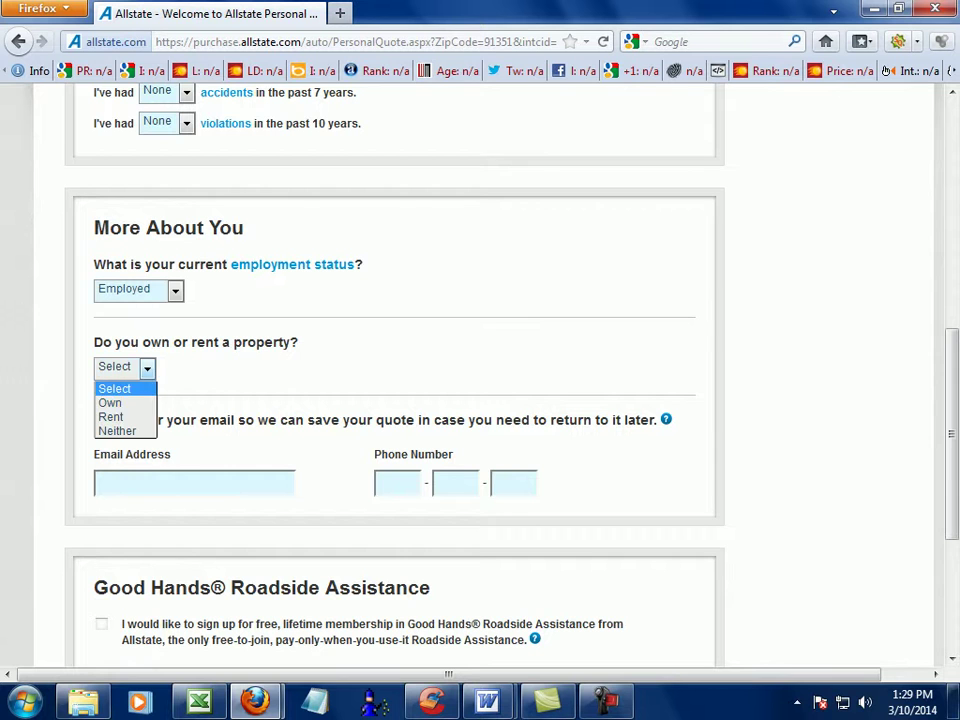
click(110, 402)
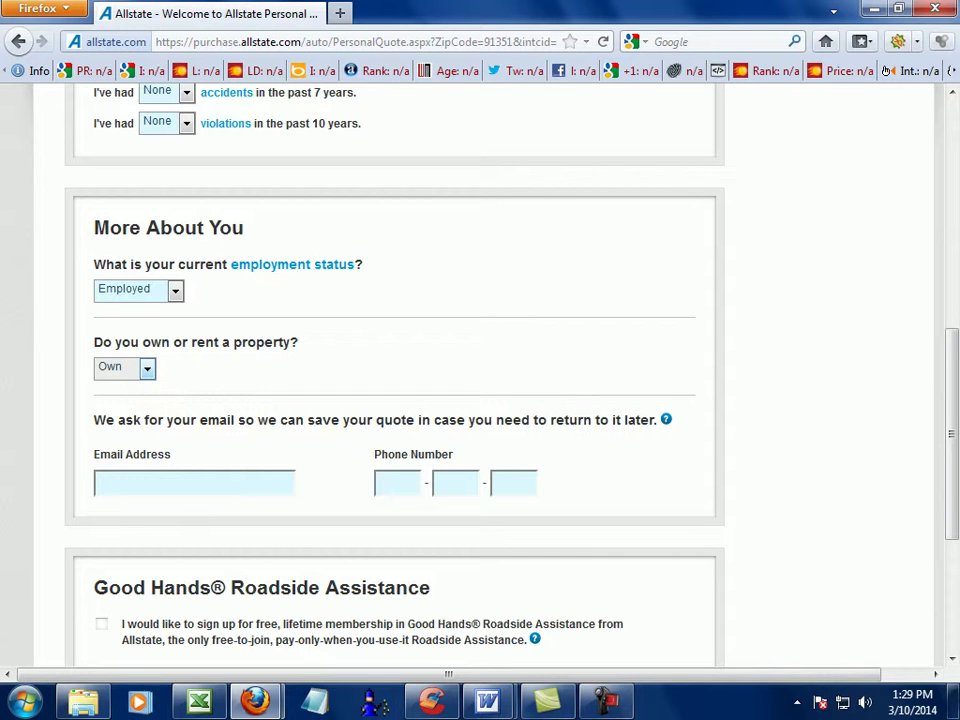
Step: Copy the lead's email from cell D7 in Excel into the Email Address field of Allstate's form
scroll(400, 380, down, 3)
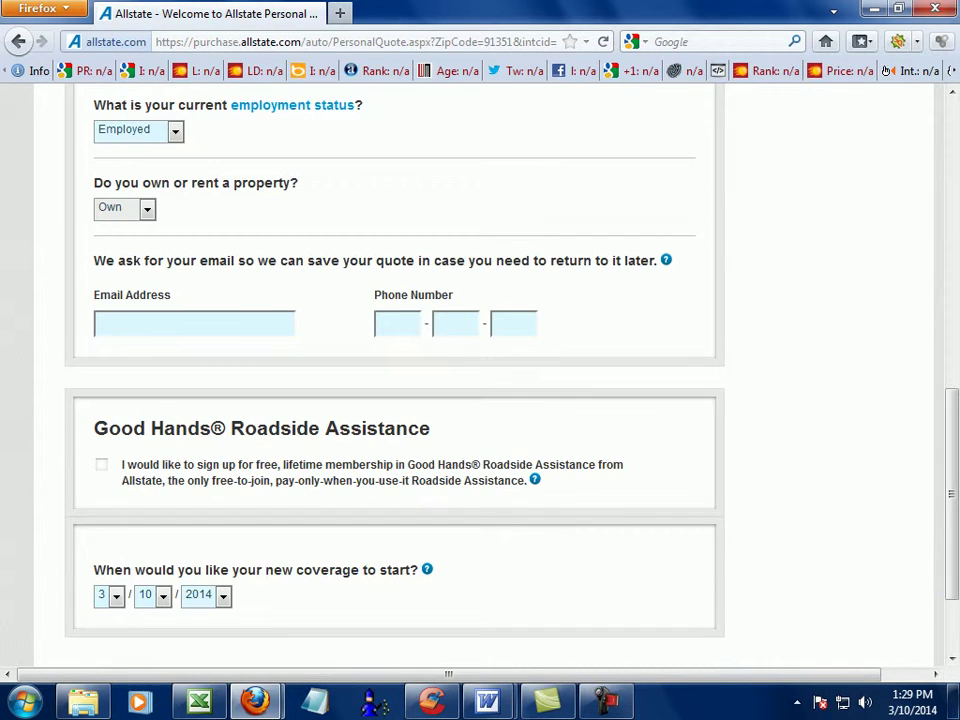
click(200, 700)
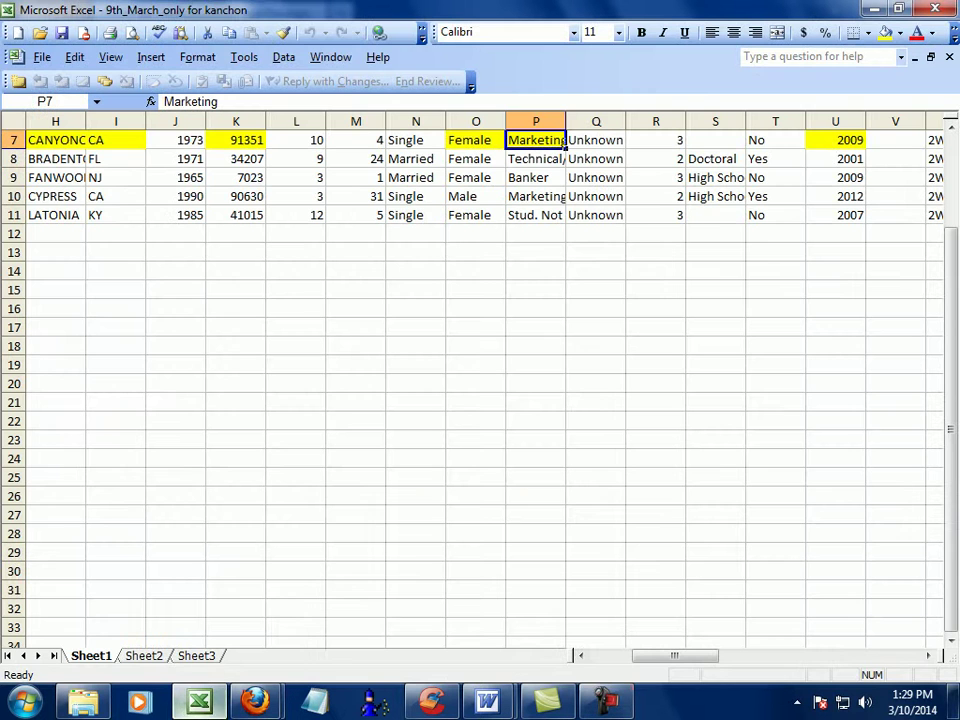
drag(675, 656, 633, 656)
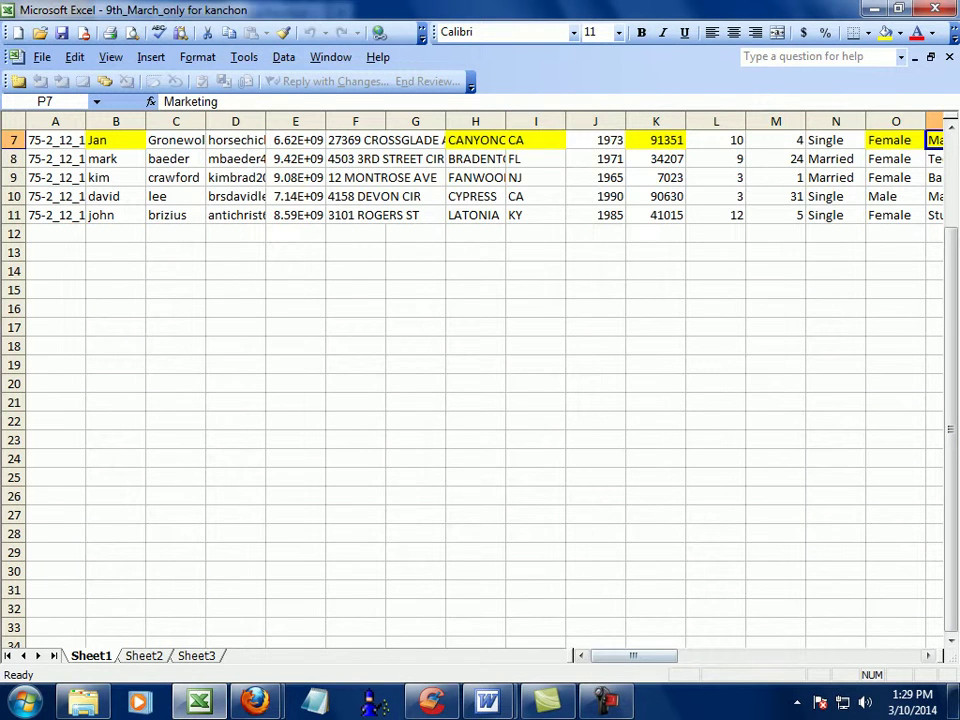
click(176, 140)
click(236, 140)
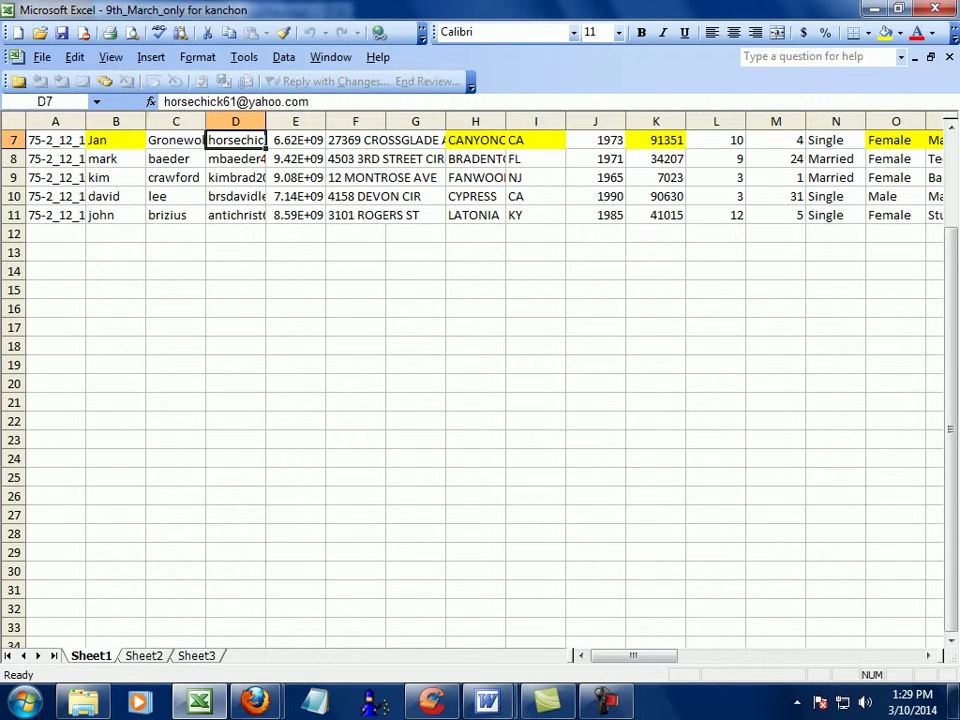
right_click(236, 140)
click(268, 150)
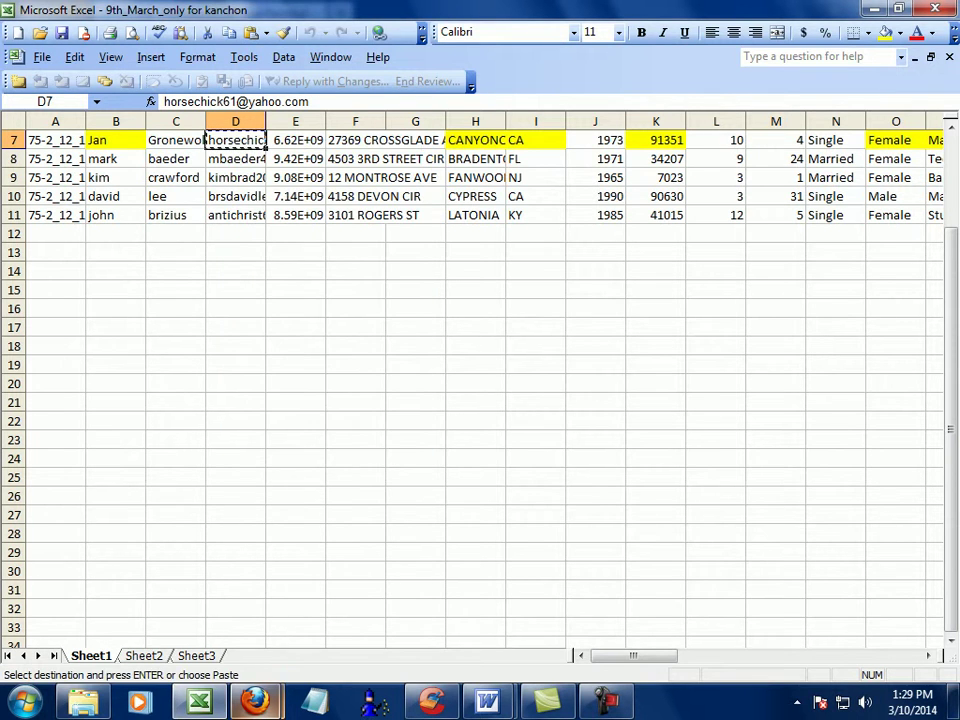
mouse_move(255, 700)
click(155, 585)
right_click(180, 323)
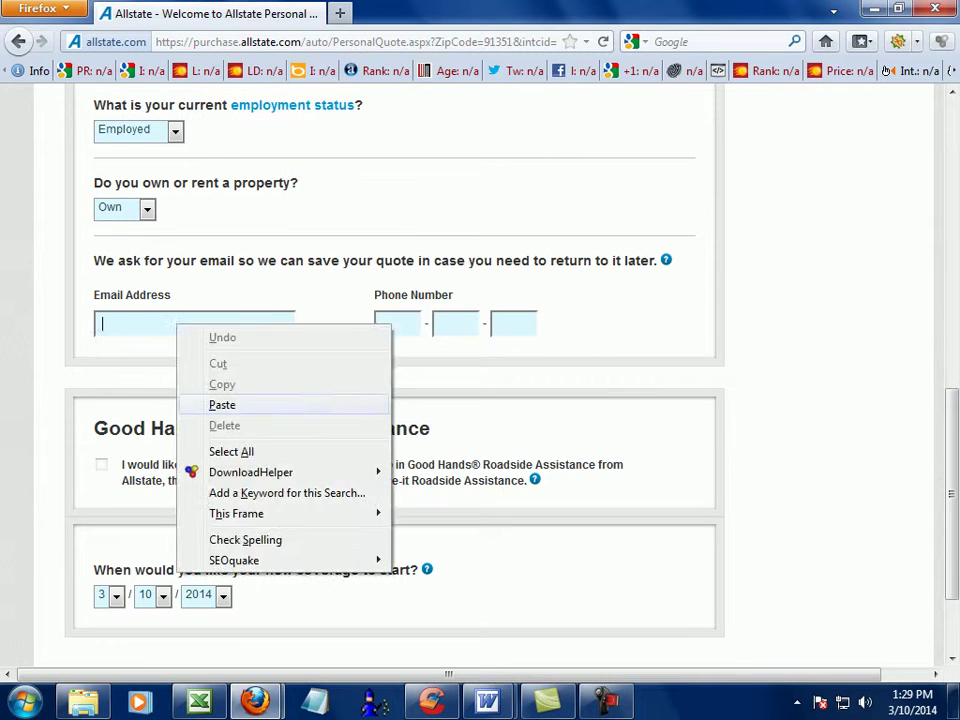
click(208, 403)
Step: Copy the lead's phone number from cell E7 in Excel into Firefox's search box for splitting
click(199, 701)
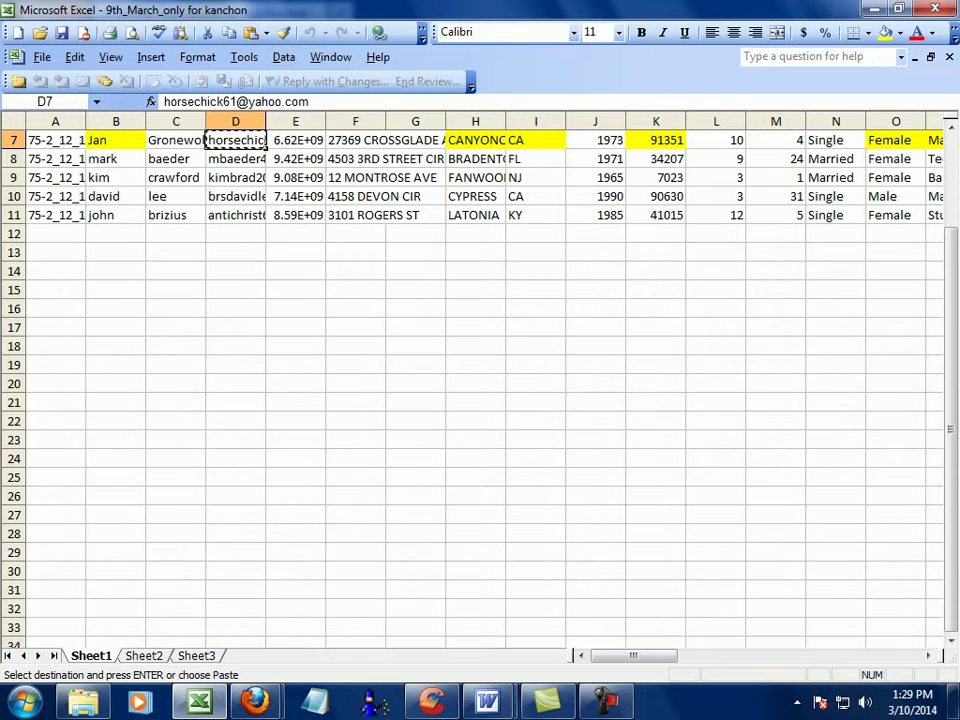
right_click(292, 140)
click(320, 176)
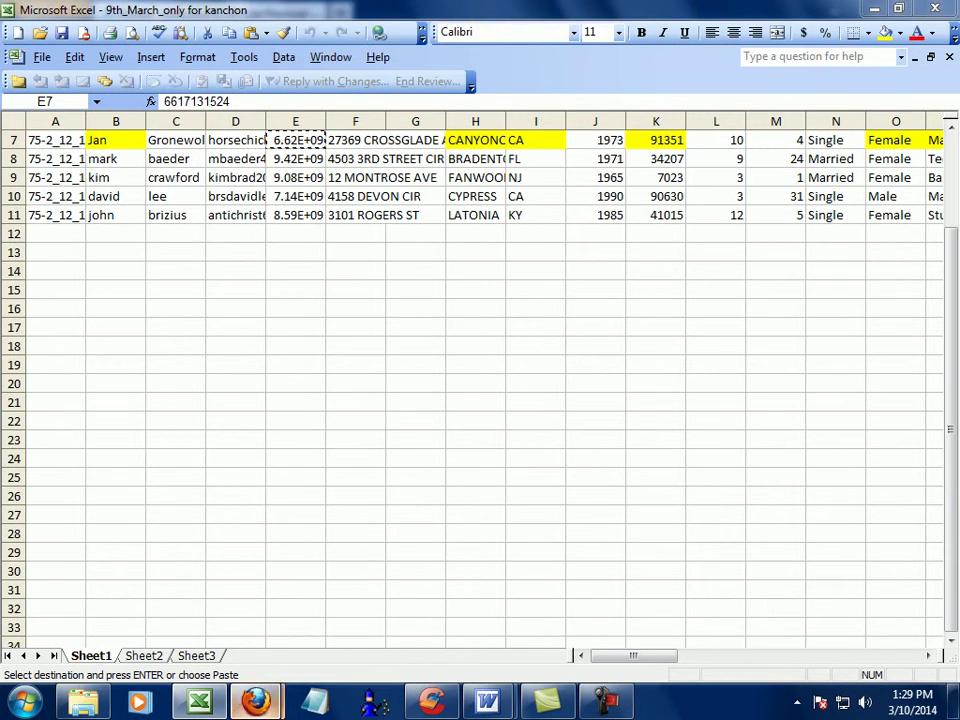
mouse_move(255, 700)
click(155, 580)
click(714, 41)
right_click(677, 44)
click(709, 126)
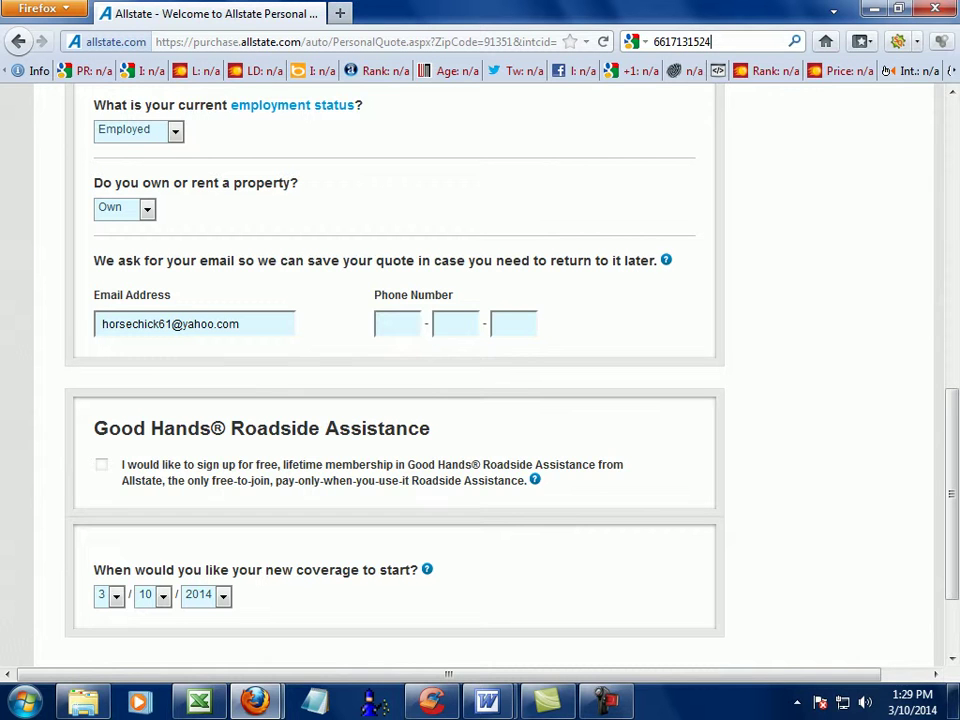
Step: Cut the area code from the phone number in the search box and paste it into the first Phone Number field
drag(671, 42, 655, 42)
right_click(688, 42)
click(708, 83)
click(405, 328)
right_click(410, 337)
click(455, 419)
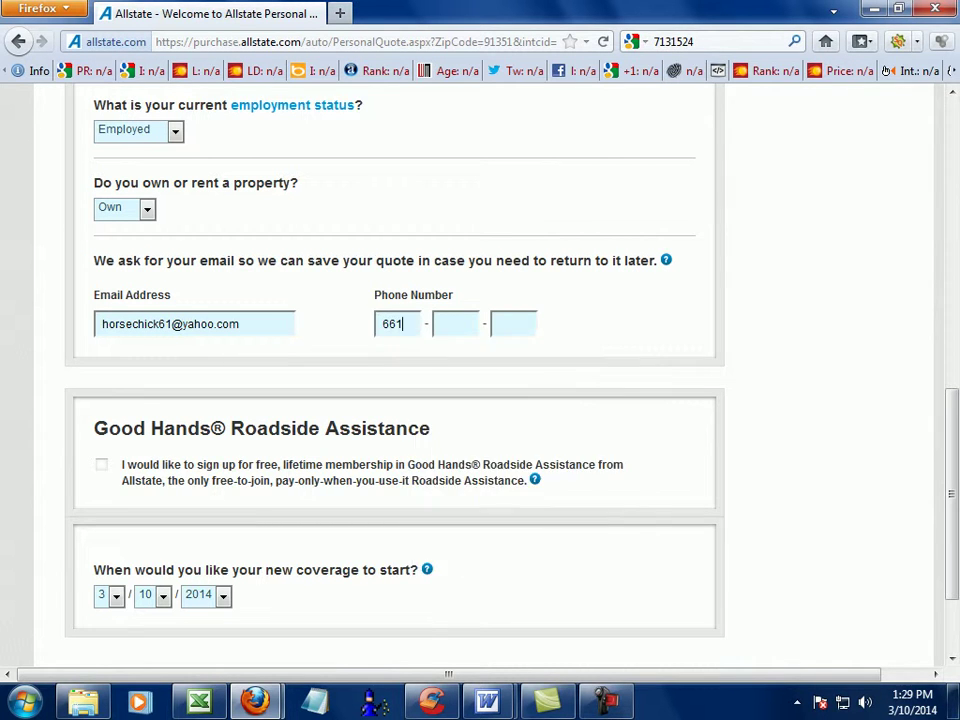
Step: Cut the next three digits from the search box and paste them into the second Phone Number field
key(Tab)
key(Tab)
drag(677, 42, 655, 42)
click(688, 42)
click(695, 42)
right_click(688, 42)
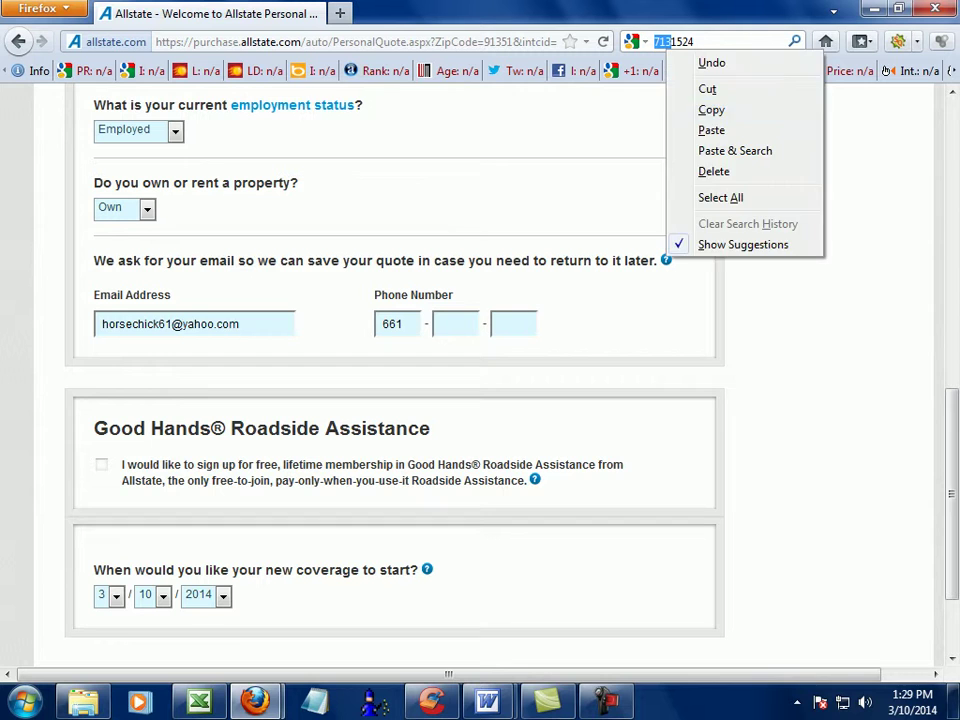
click(707, 86)
click(440, 323)
right_click(462, 330)
click(489, 413)
Step: Cut the remaining four digits from the search box and paste them into the third Phone Number field
double_click(668, 42)
right_click(668, 44)
click(707, 88)
click(501, 323)
right_click(524, 321)
click(565, 411)
Step: Opt in to the free, lifetime Good Hands Roadside Assistance membership
scroll(565, 411, down, 2)
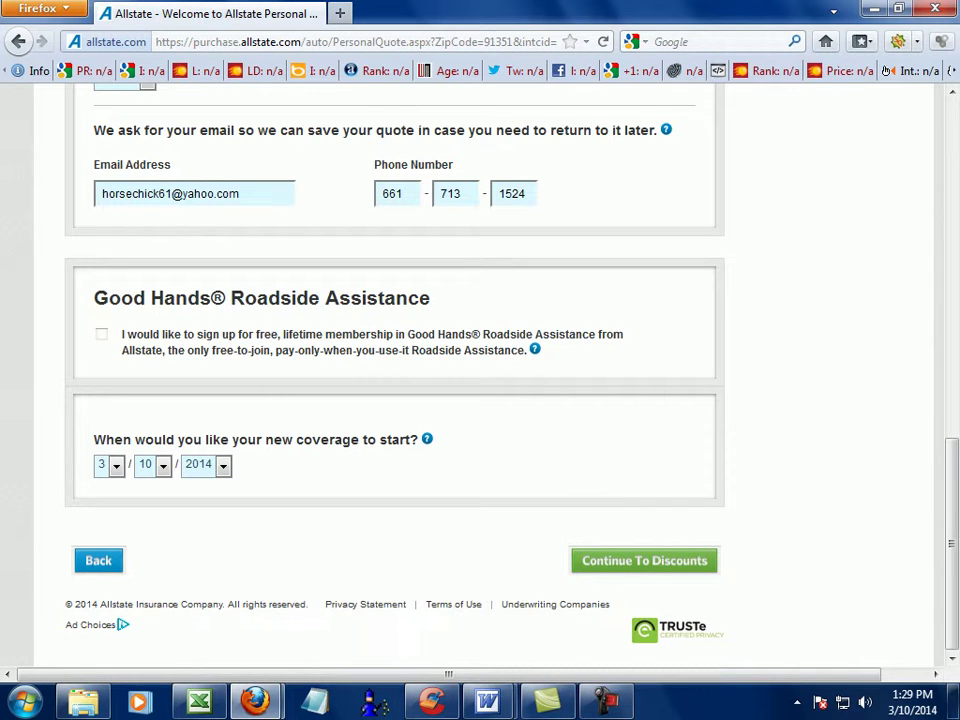
drag(94, 298, 430, 298)
click(101, 334)
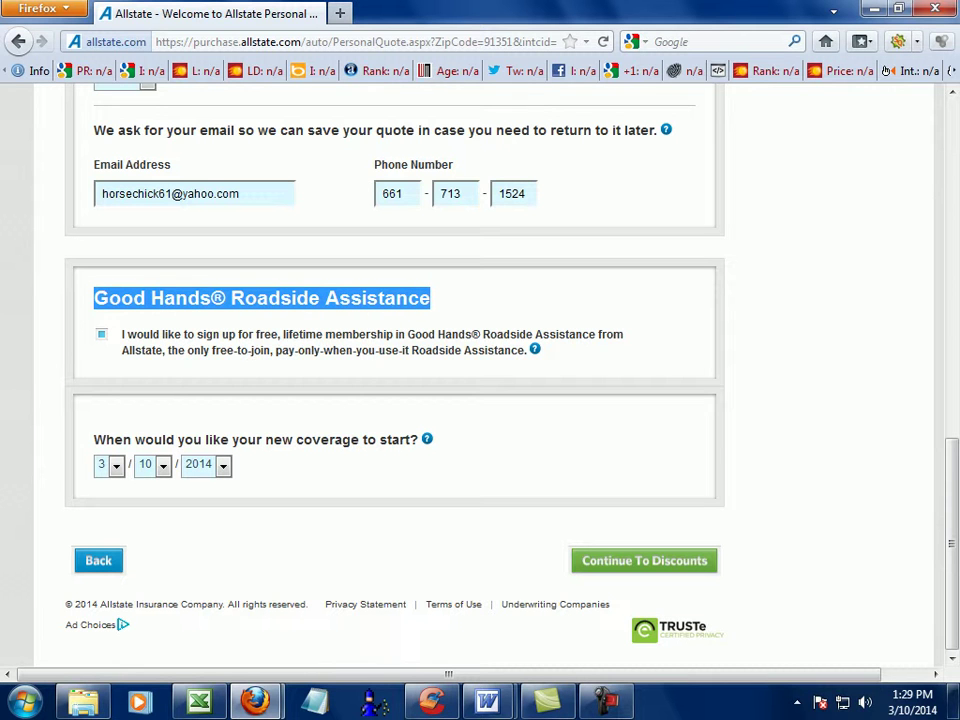
Step: Set the day of the new coverage start date to 25, for a start on 3/25/2014
drag(207, 439, 432, 439)
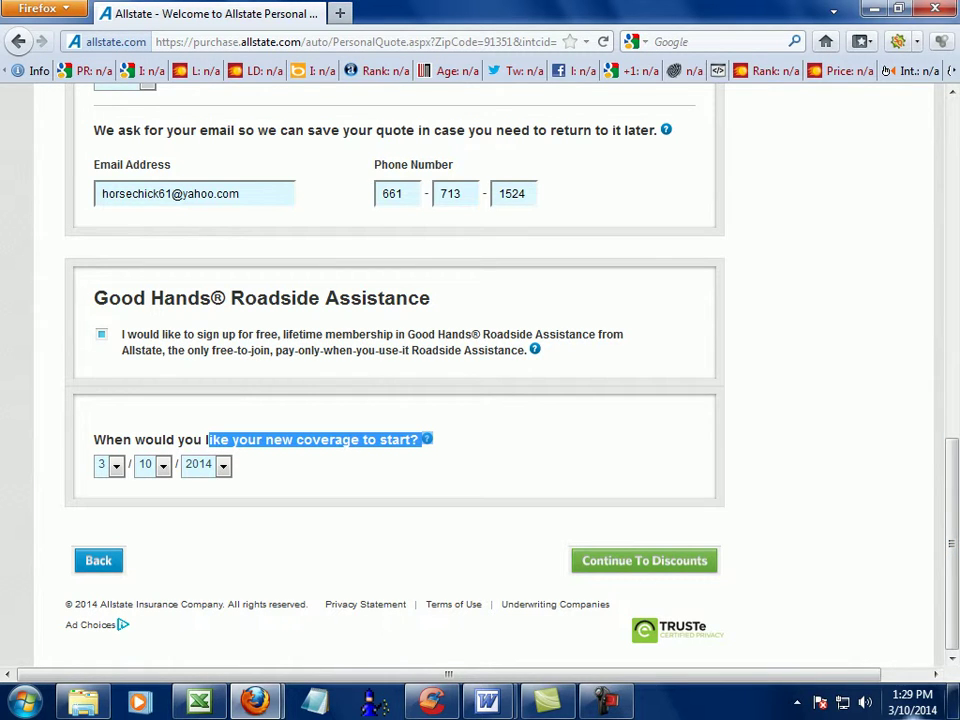
mouse_move(912, 702)
click(520, 462)
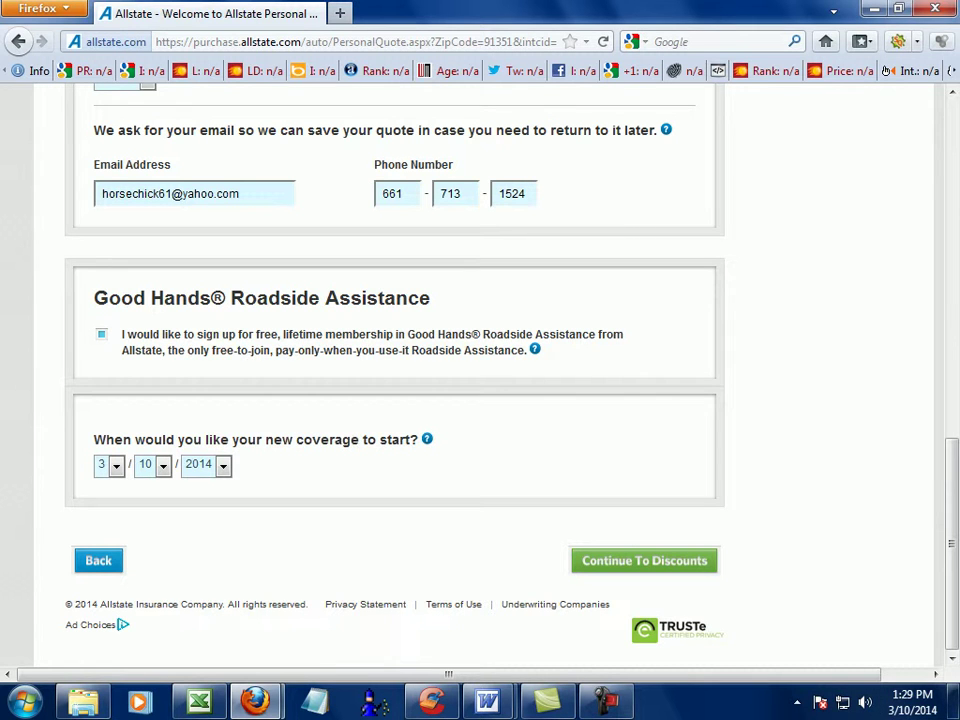
click(163, 466)
click(163, 466)
click(163, 464)
drag(165, 379, 165, 397)
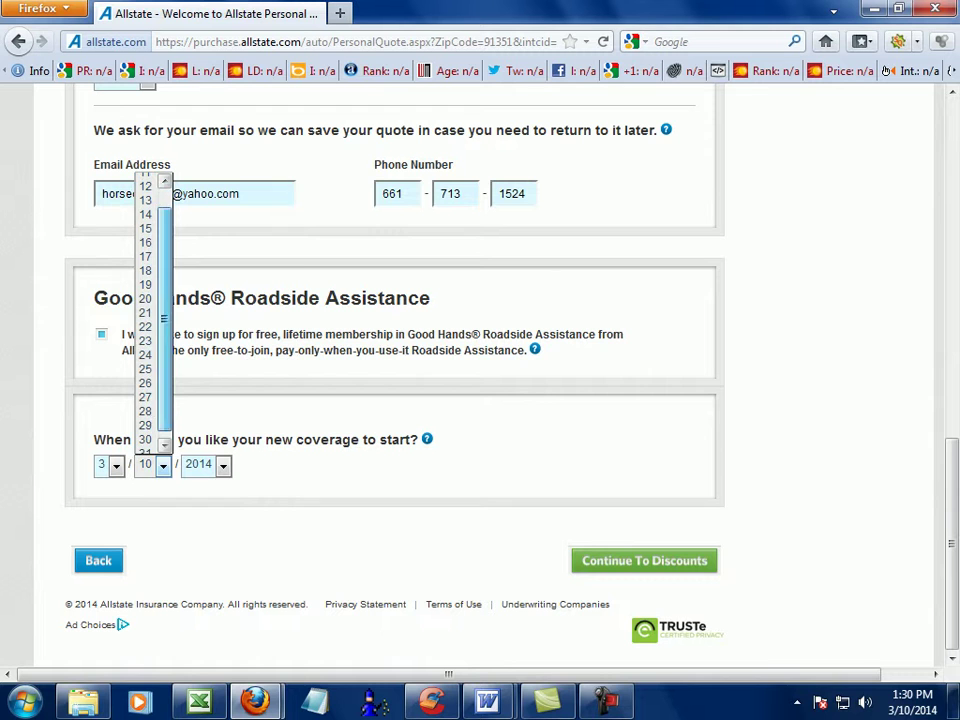
click(145, 369)
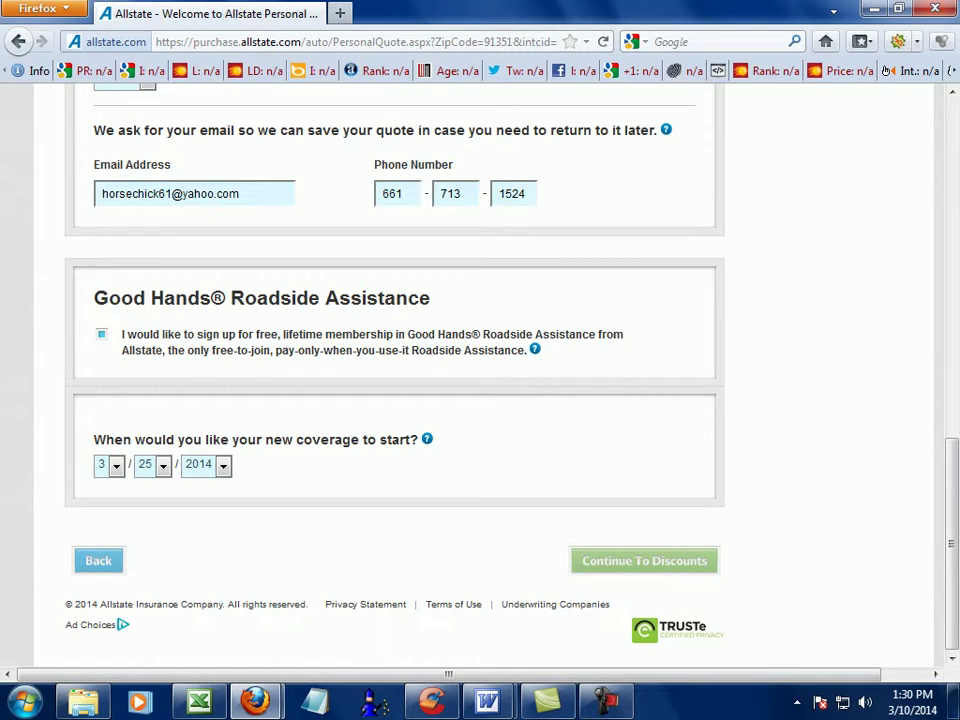
click(163, 464)
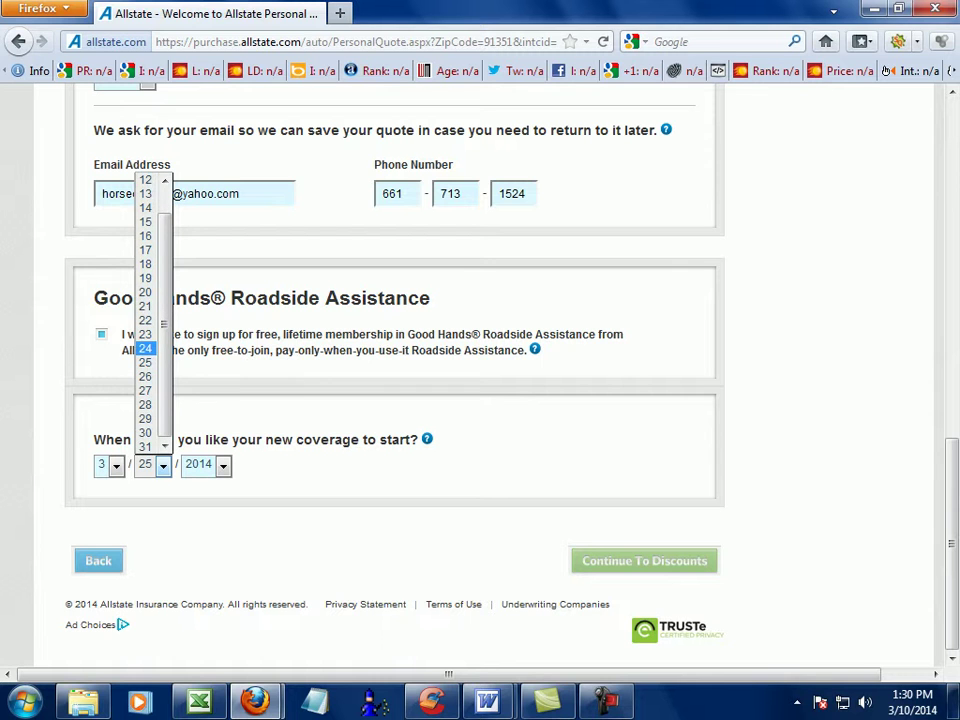
click(146, 362)
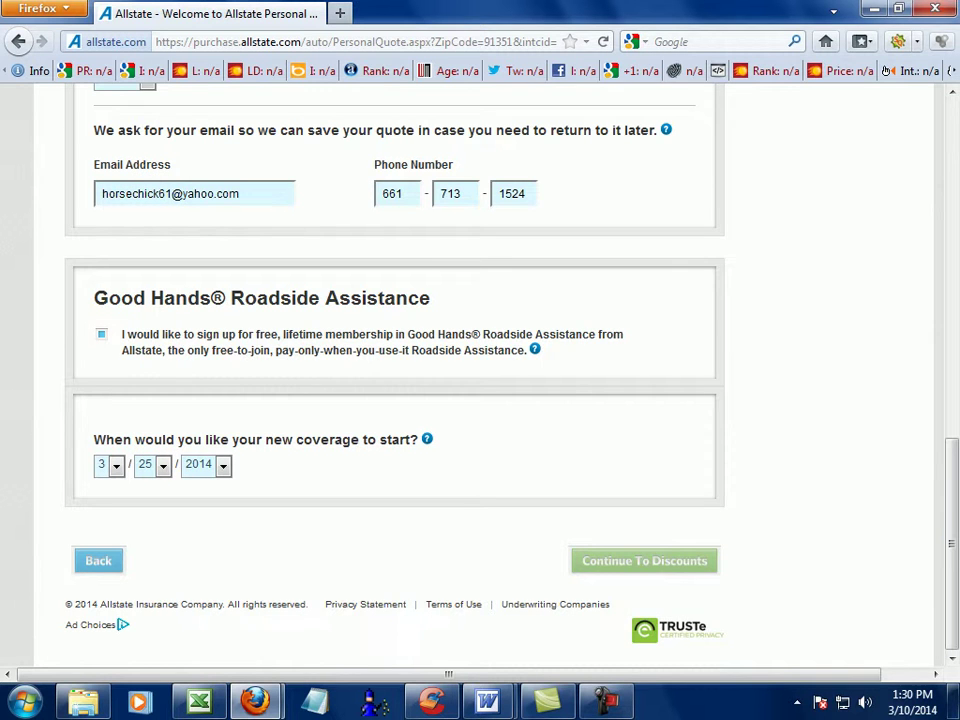
Step: Review the form for unanswered questions and examine the options for the industry question under More About You
scroll(480, 380, up, 2)
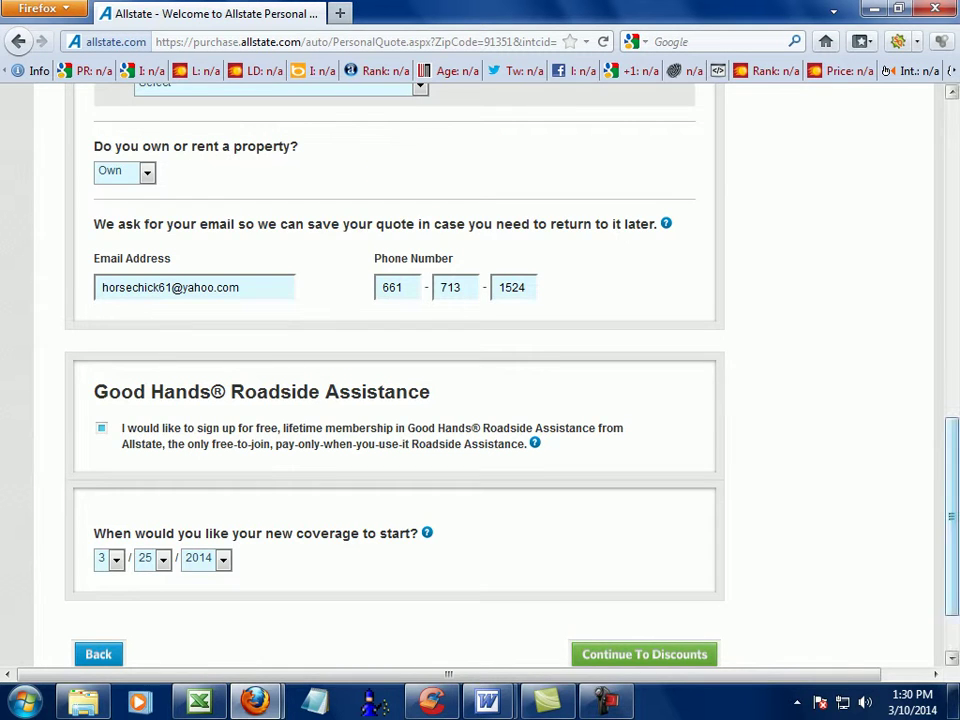
scroll(400, 380, up, 8)
scroll(400, 380, down, 10)
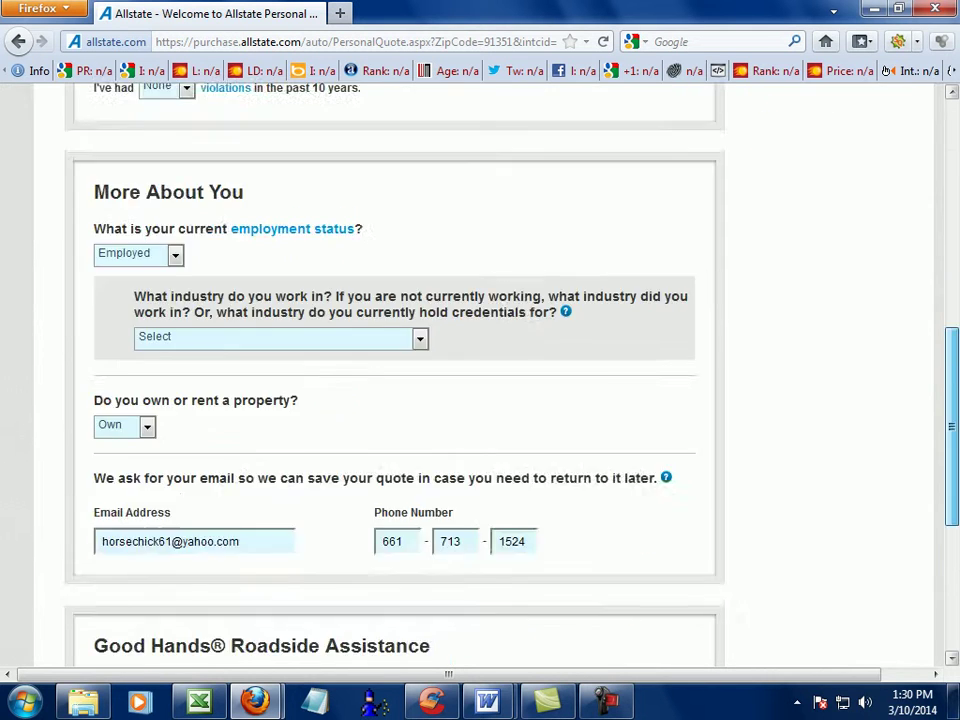
scroll(400, 380, up, 8)
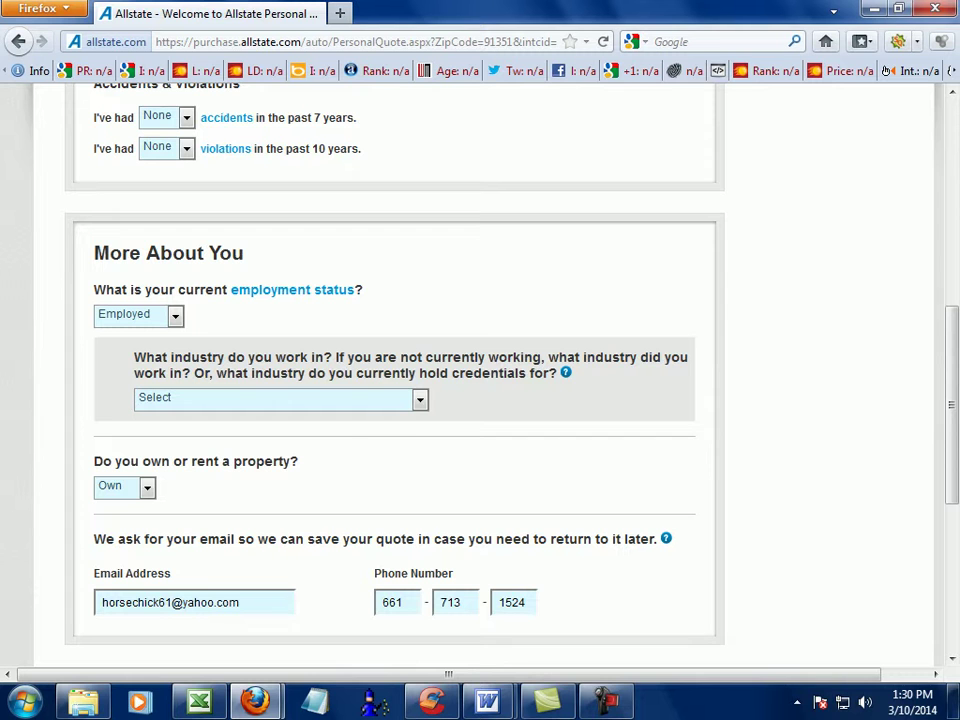
drag(235, 373, 507, 373)
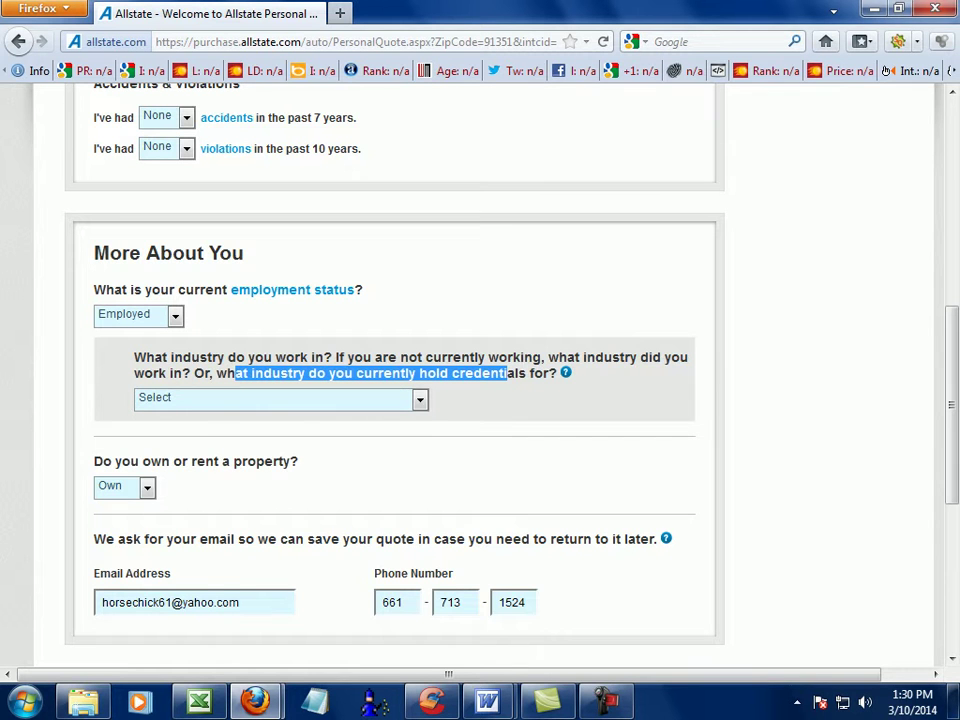
click(420, 400)
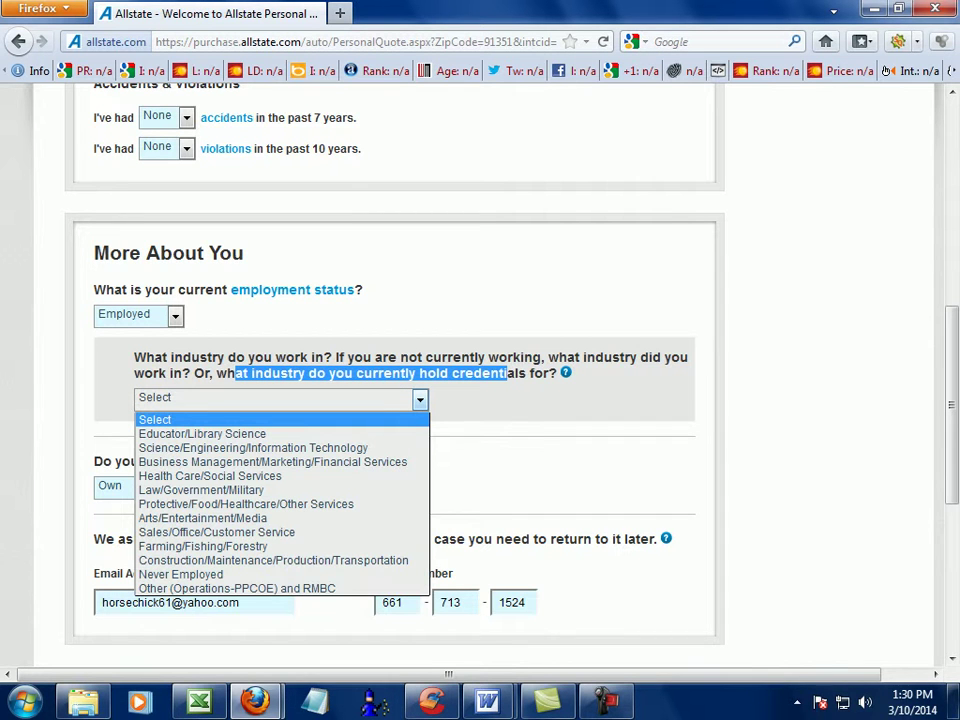
key(Escape)
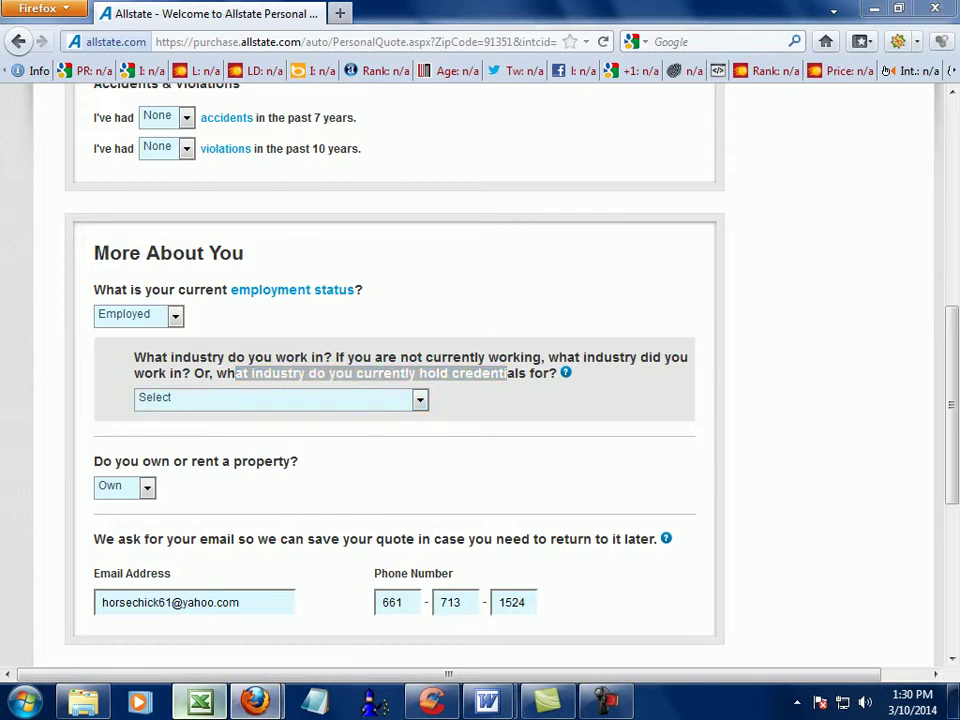
Step: Check the lead's occupation in Excel row 7 and set the industry to Business Management/Marketing/Financial Services in Allstate's form
click(200, 702)
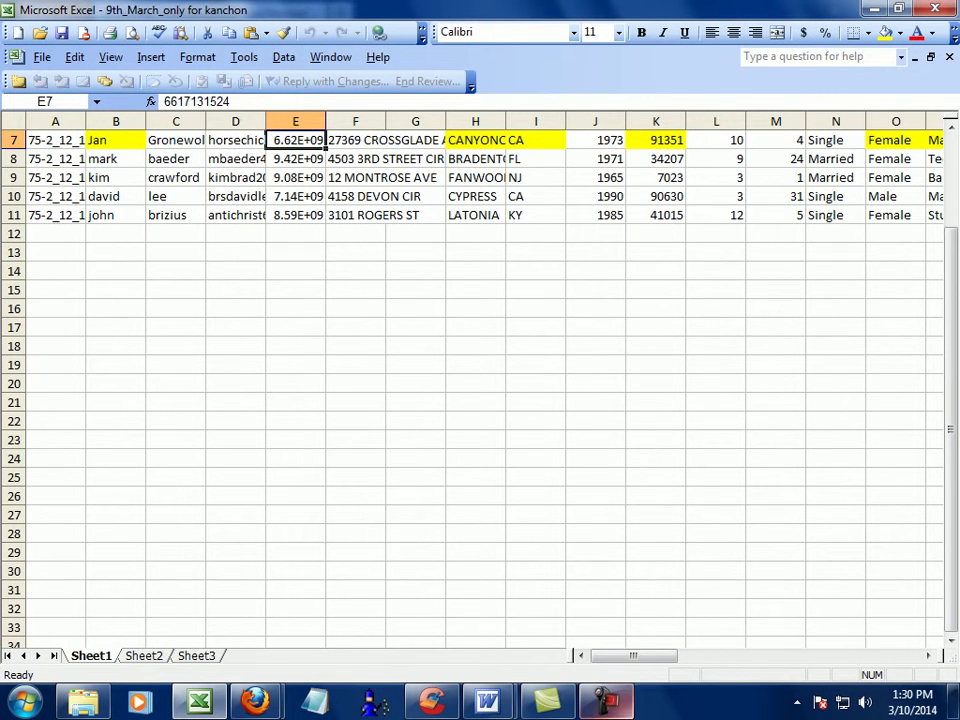
drag(634, 656, 693, 656)
click(355, 140)
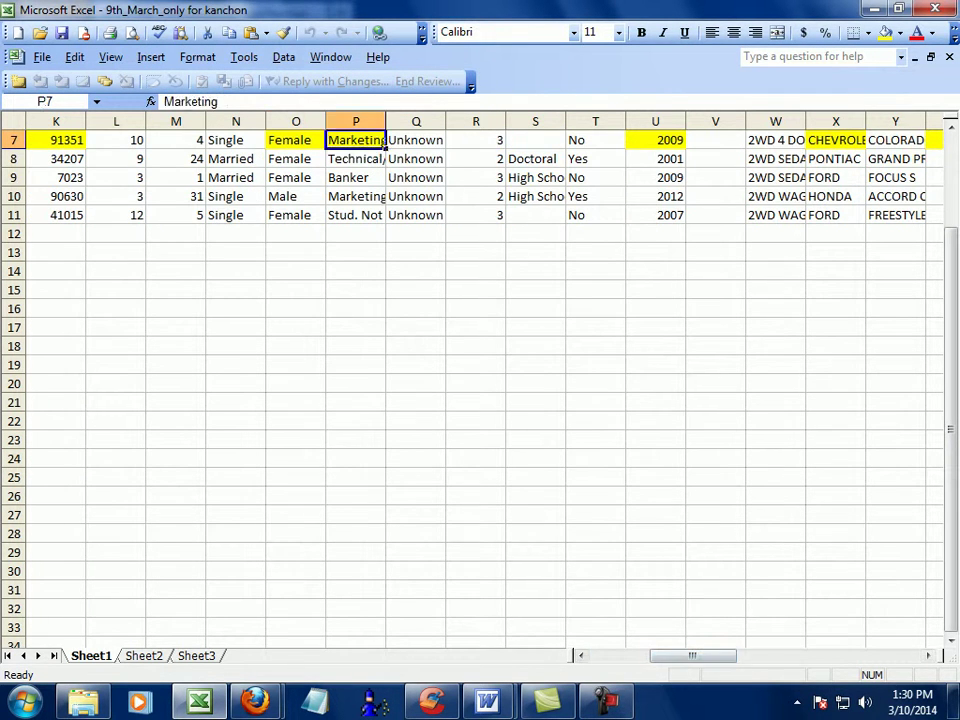
mouse_move(255, 700)
click(156, 590)
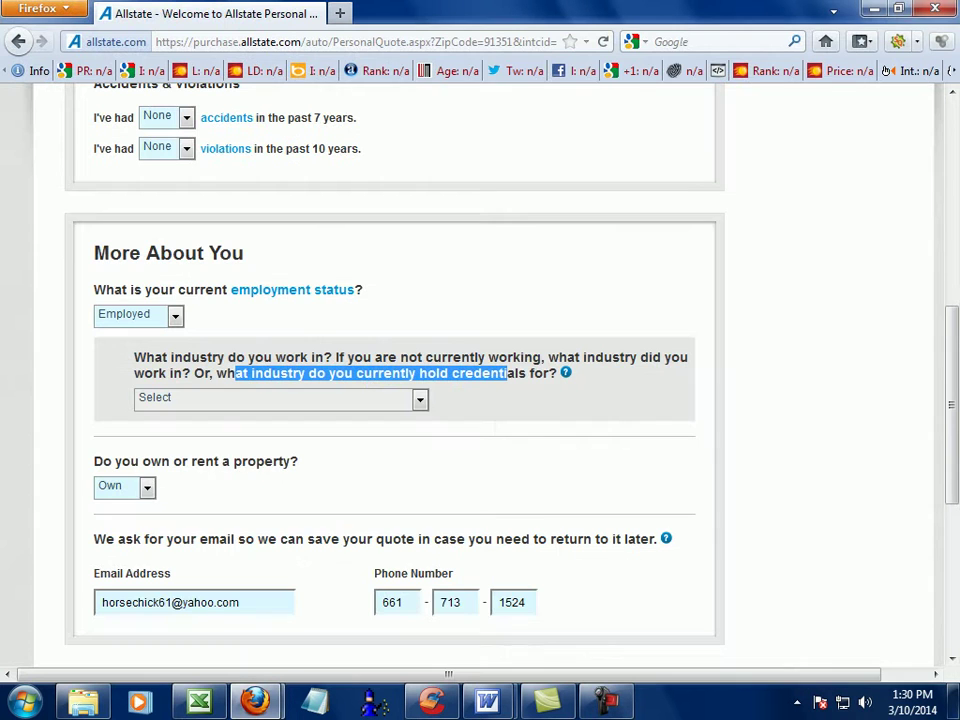
click(290, 399)
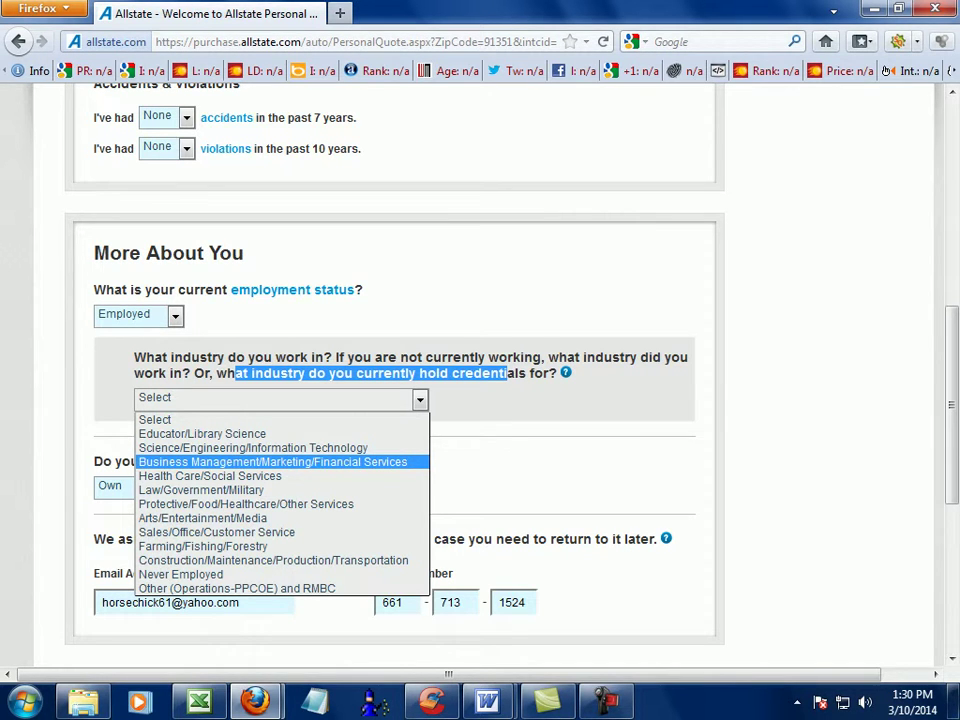
click(280, 462)
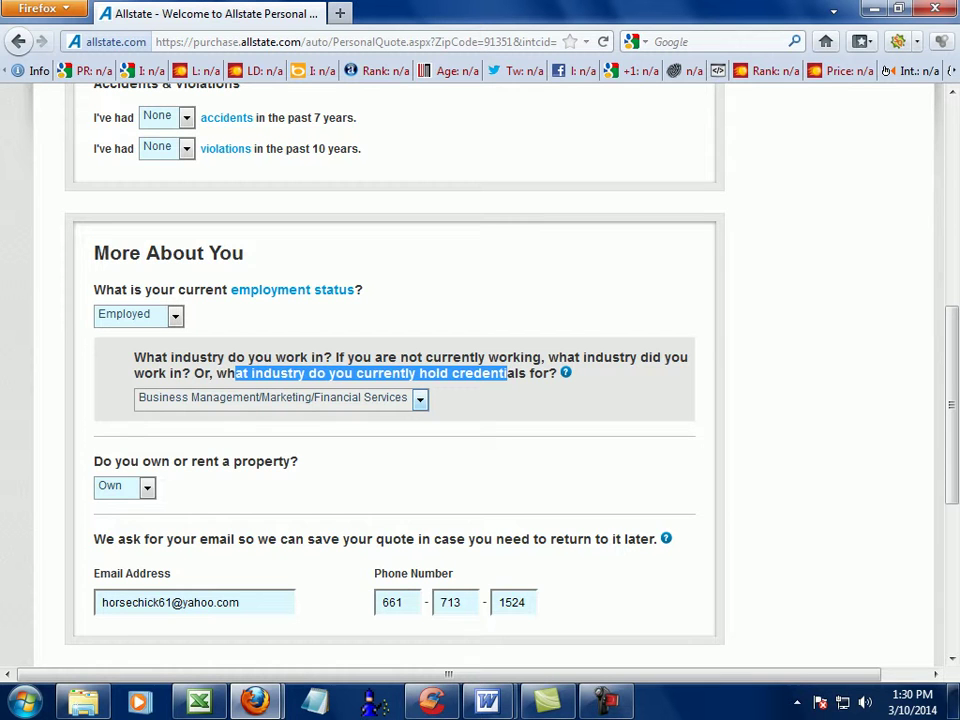
scroll(480, 380, down, 4)
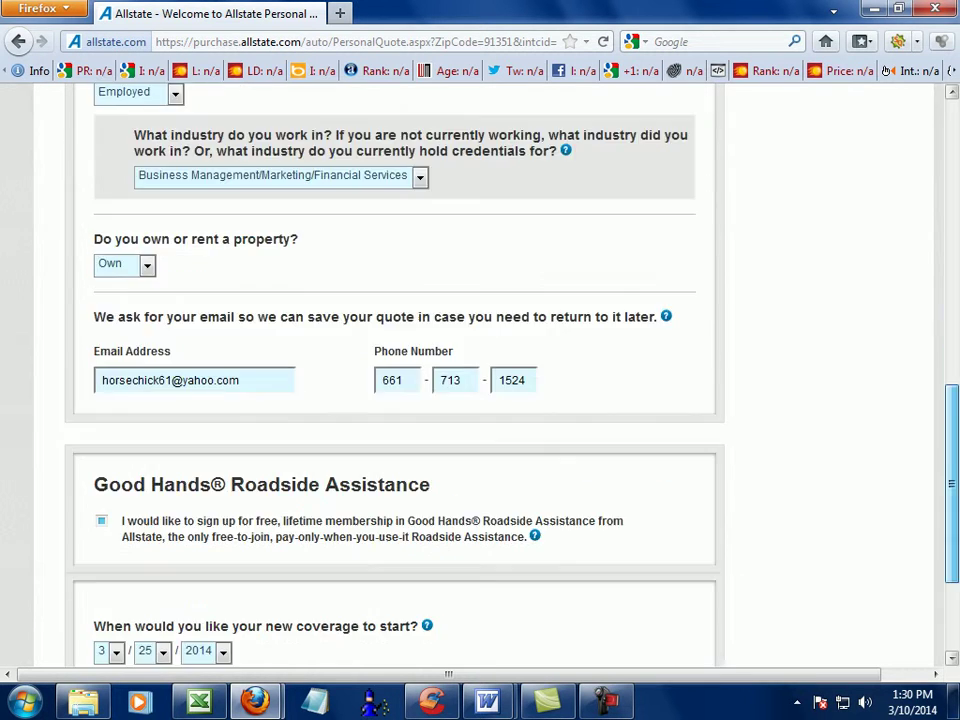
Step: Set the occupation under More About You to Marketing Specialist and continue to the discounts page
drag(952, 483, 952, 388)
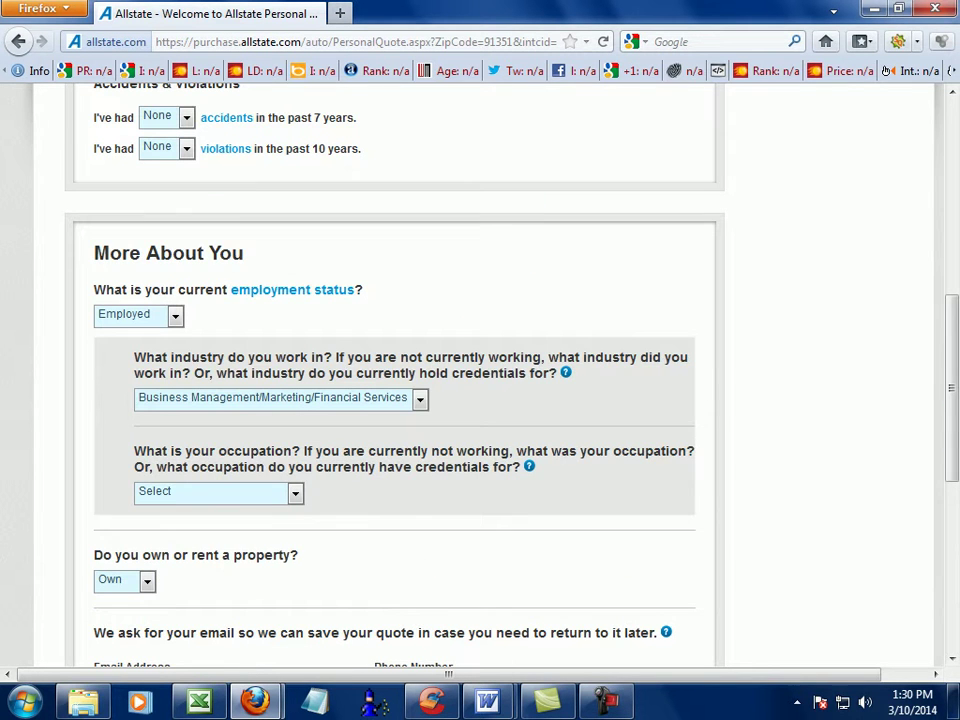
click(295, 493)
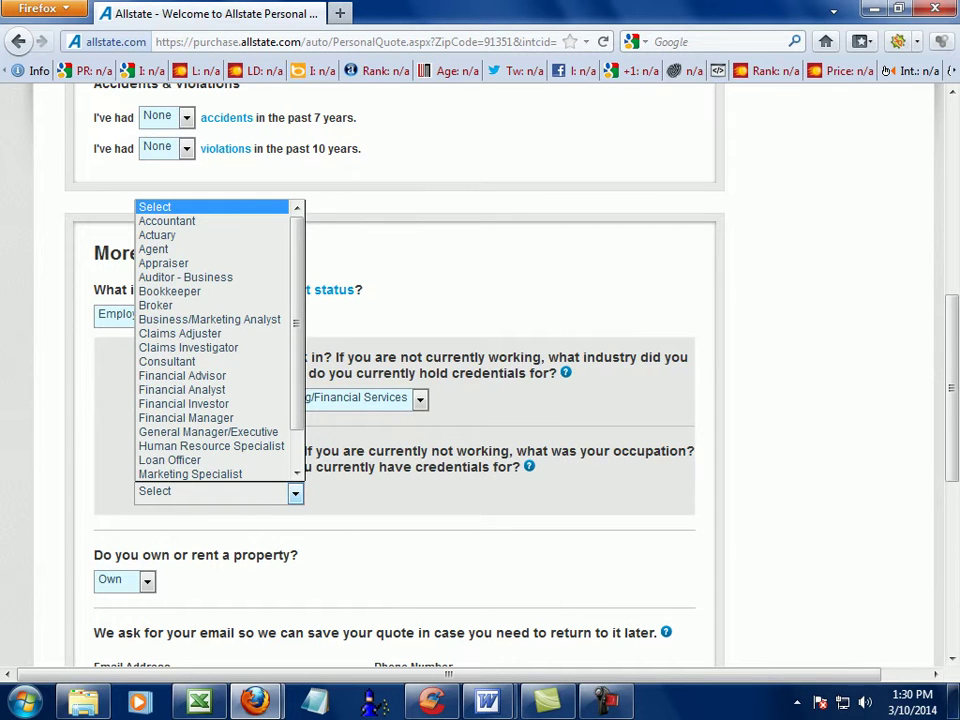
click(295, 493)
click(420, 400)
click(420, 400)
click(215, 491)
scroll(210, 389, down, 1)
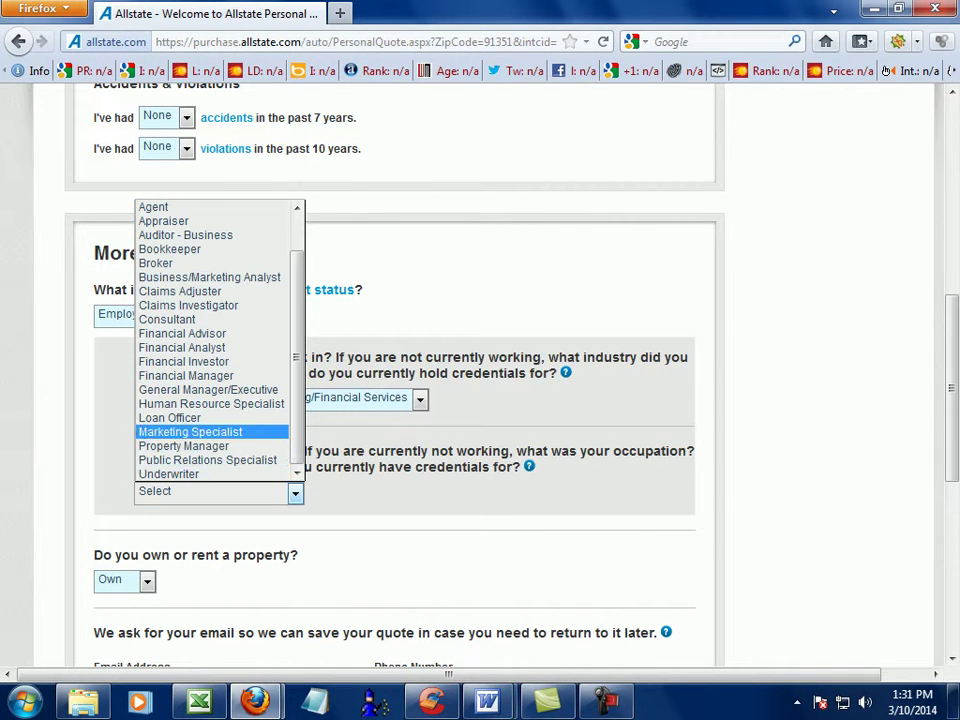
click(190, 431)
scroll(400, 400, down, 8)
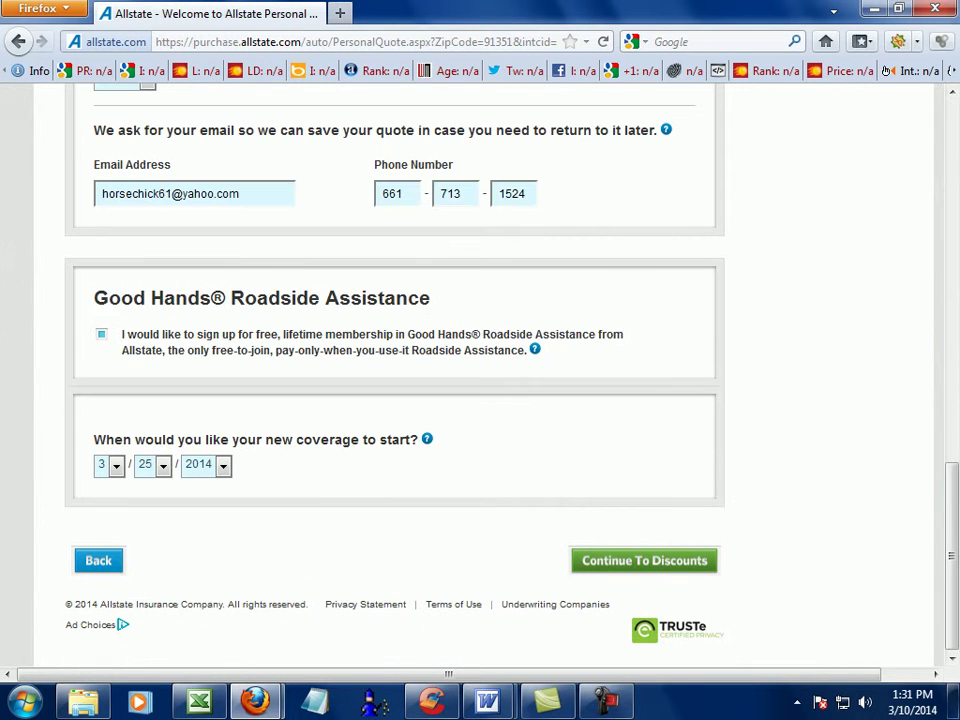
click(644, 560)
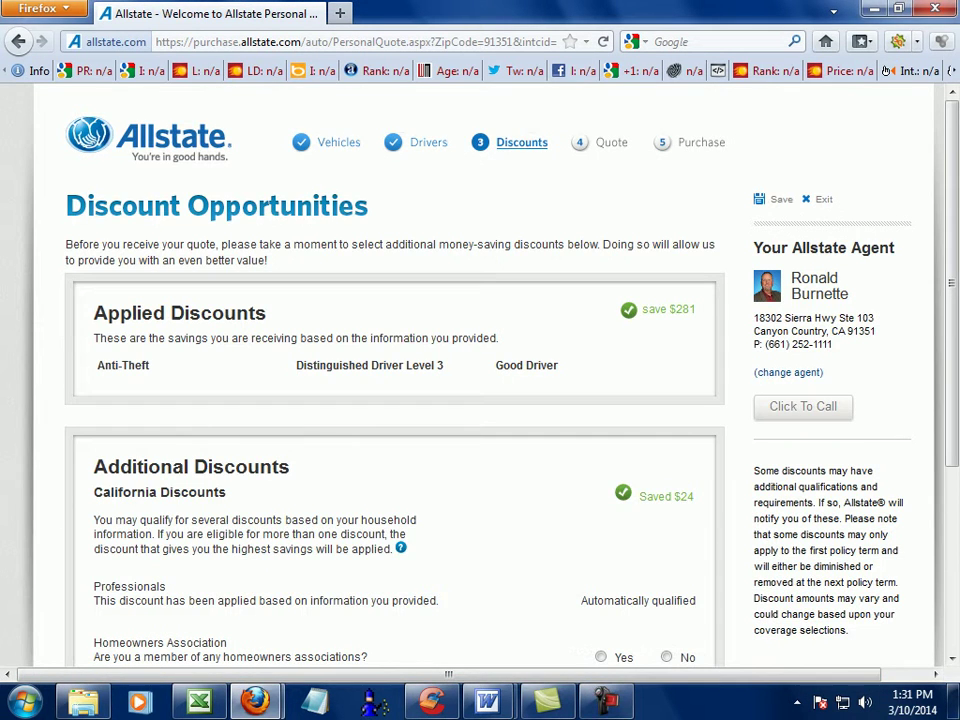
Step: Examine the applied discounts and the additional California discounts offered on the Discount Opportunities page
mouse_move(952, 283)
mouse_down()
mouse_move(952, 398)
mouse_move(952, 288)
mouse_up()
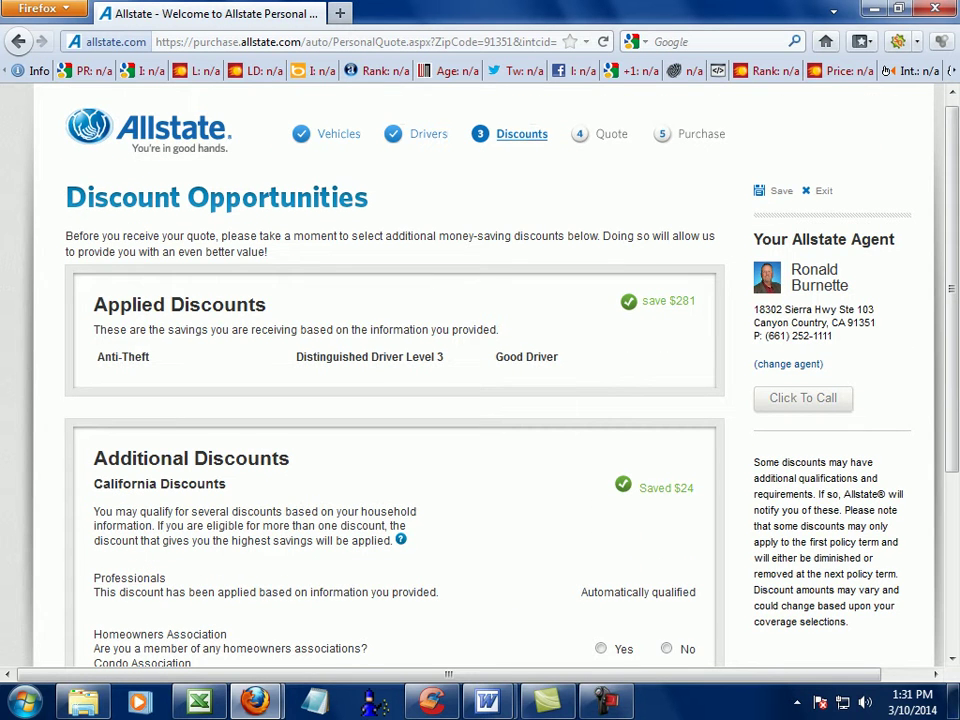
drag(698, 308, 676, 302)
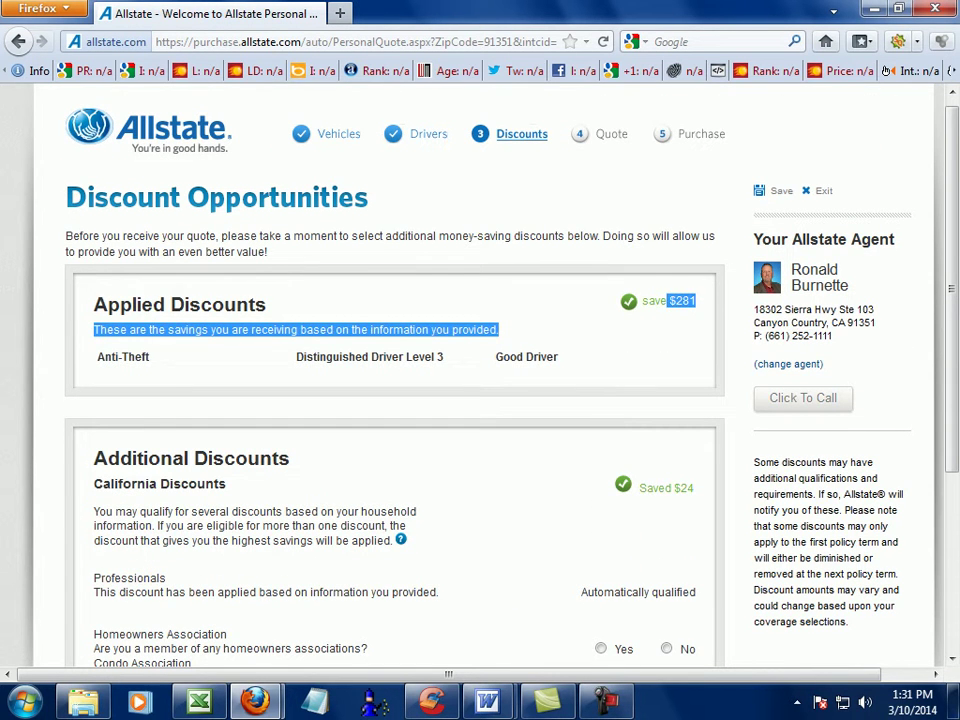
click(668, 312)
scroll(390, 380, down, 4)
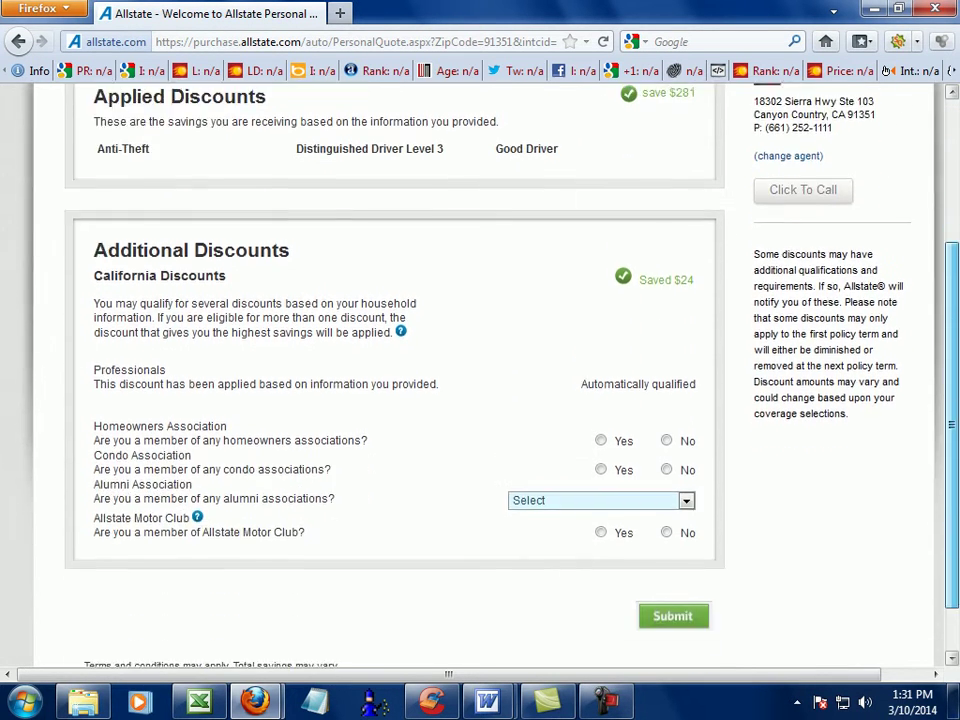
scroll(390, 380, up, 2)
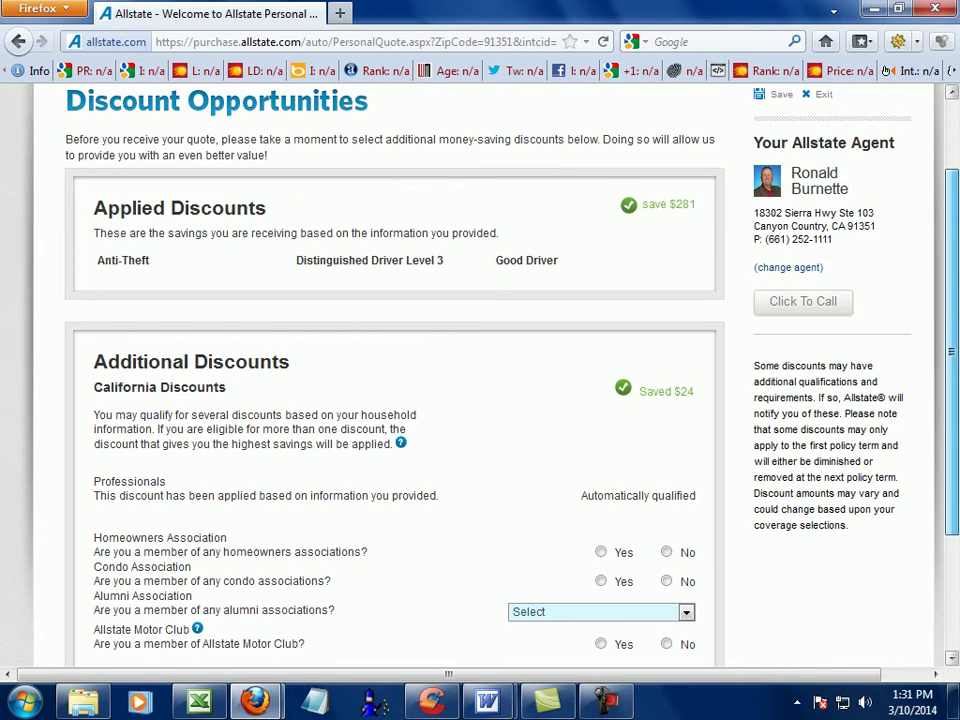
scroll(390, 380, down, 3)
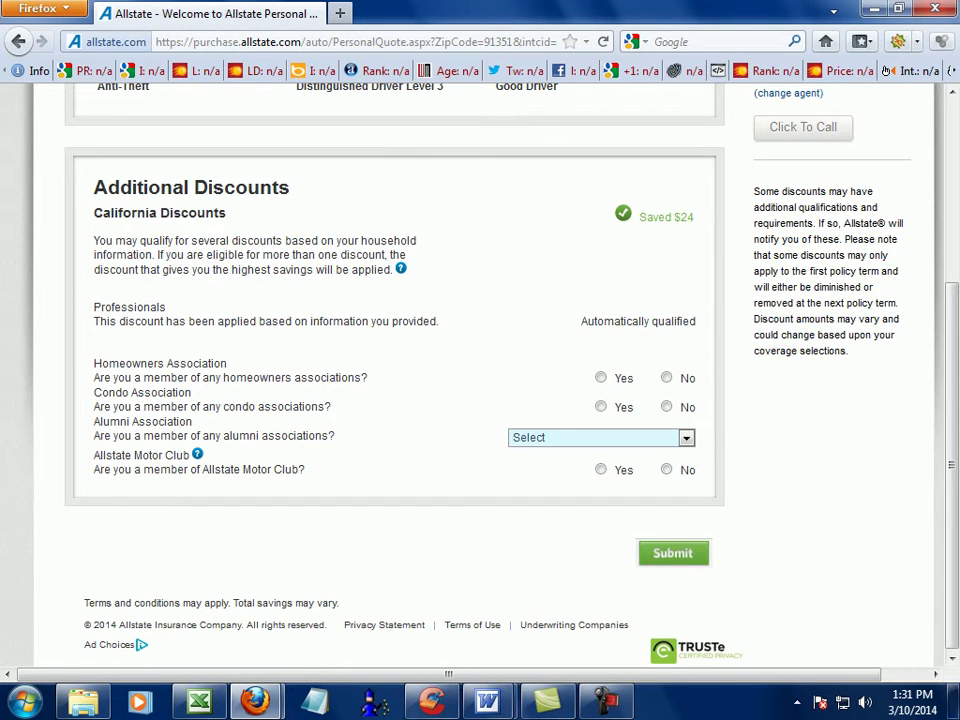
drag(94, 364, 102, 364)
scroll(390, 380, up, 5)
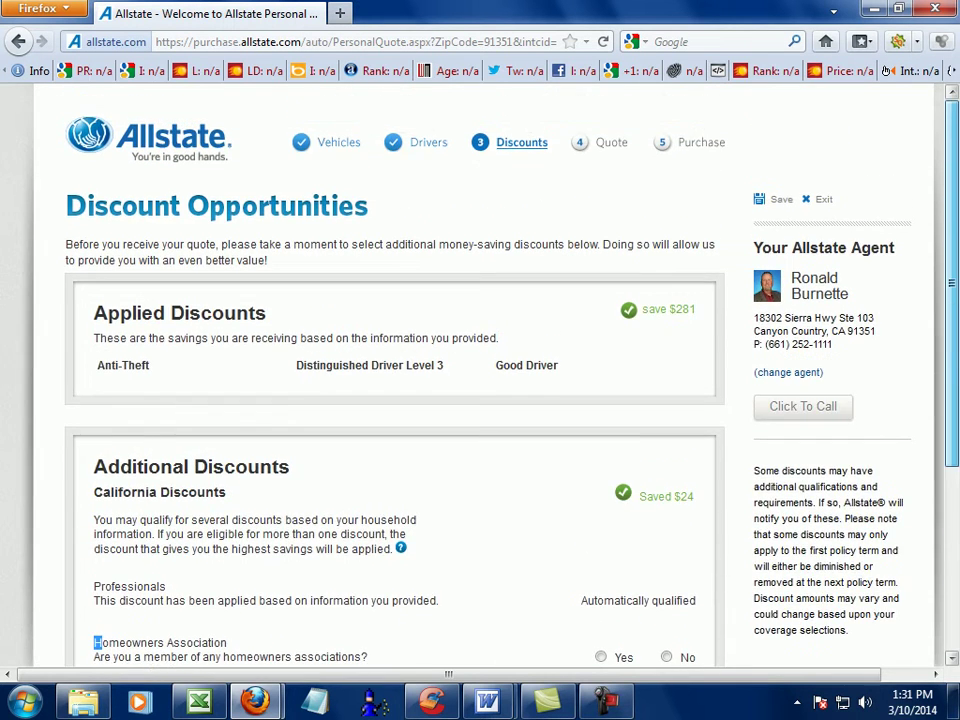
Step: Answer No to the homeowners, condo, alumni association and Allstate Motor Club membership questions and submit the discounts page
scroll(390, 380, down, 4)
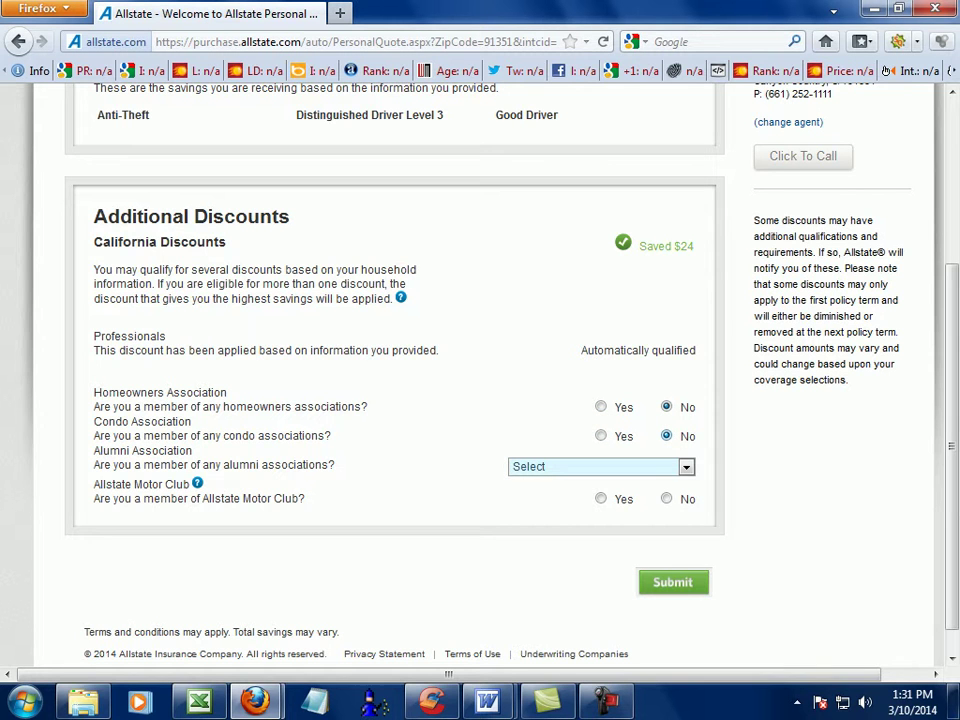
click(686, 467)
click(540, 498)
key(alt+Down)
key(Down)
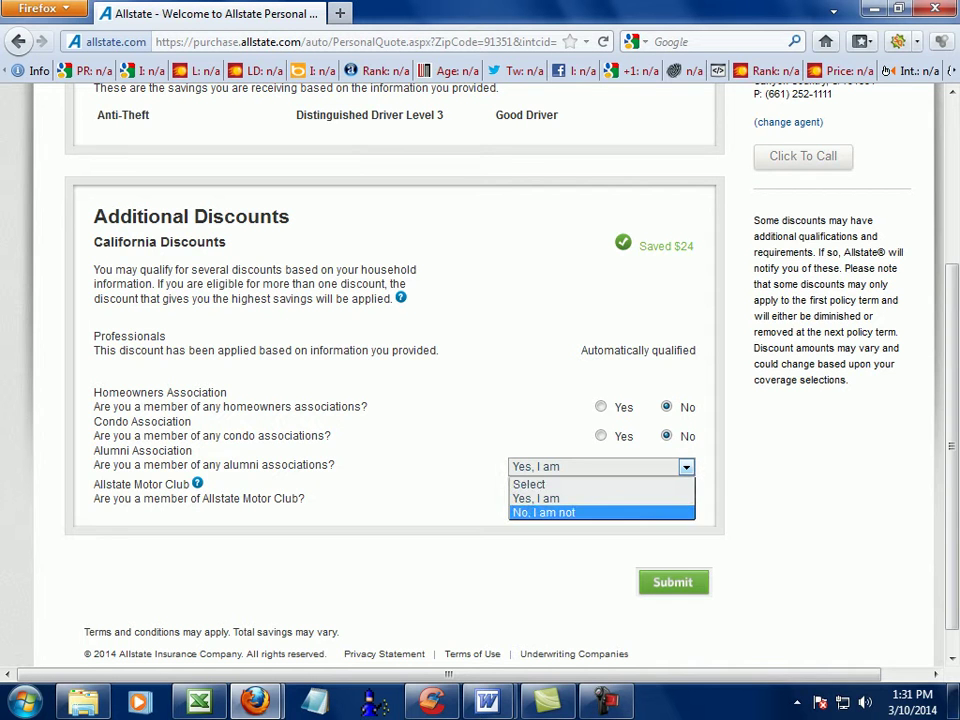
key(Return)
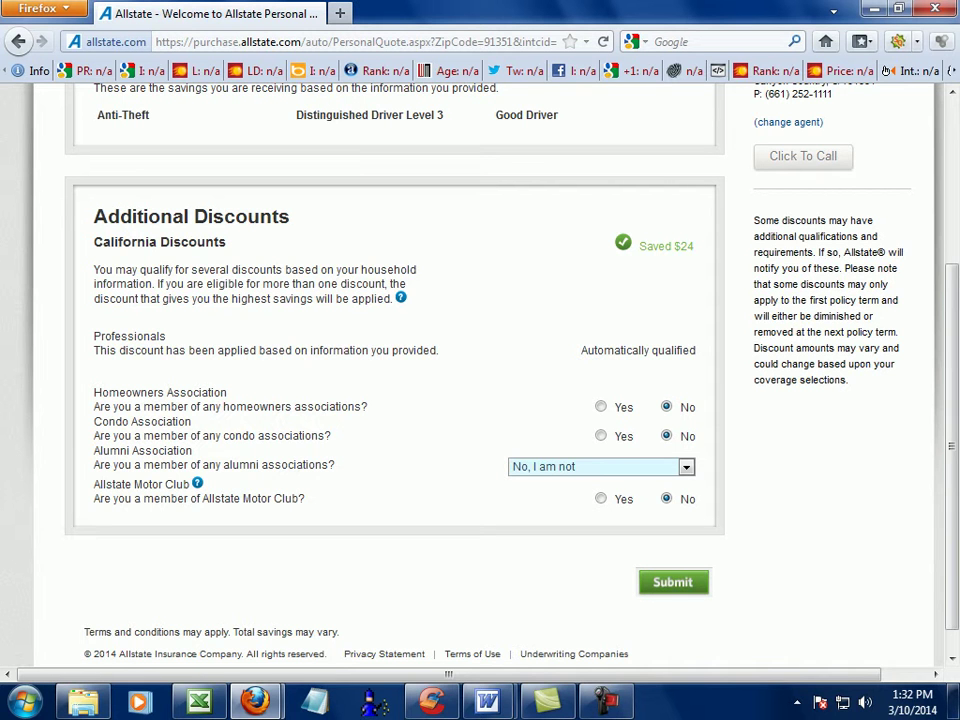
scroll(480, 380, up, 2)
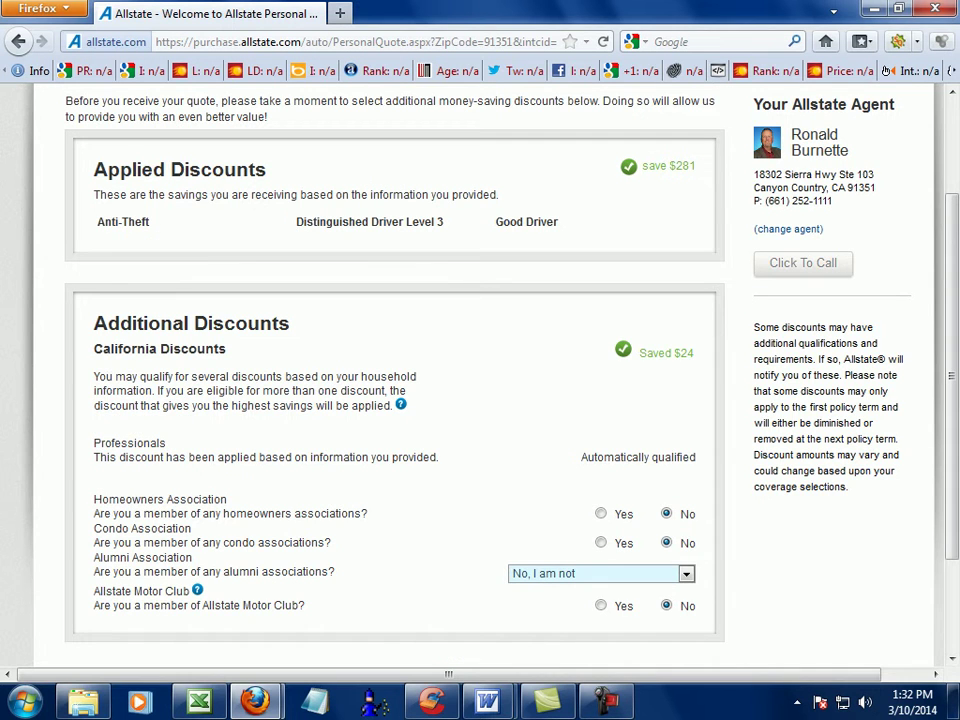
scroll(480, 380, down, 5)
Step: Review the Economy plan's monthly price, payment options and policy coverages on the Allstate quote page
scroll(480, 380, up, 4)
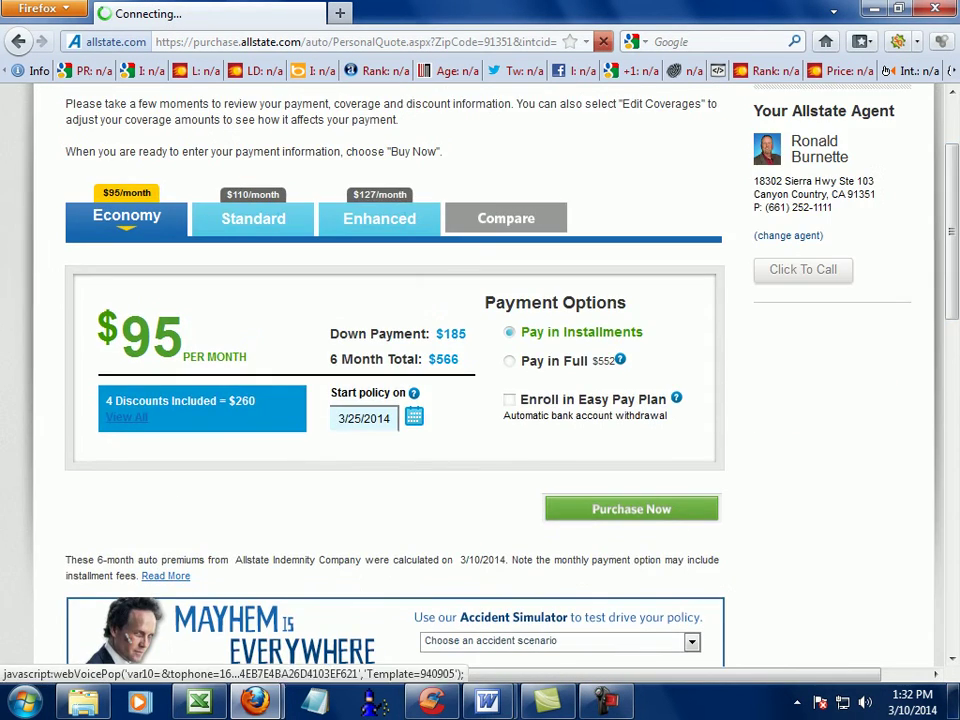
drag(250, 350, 97, 345)
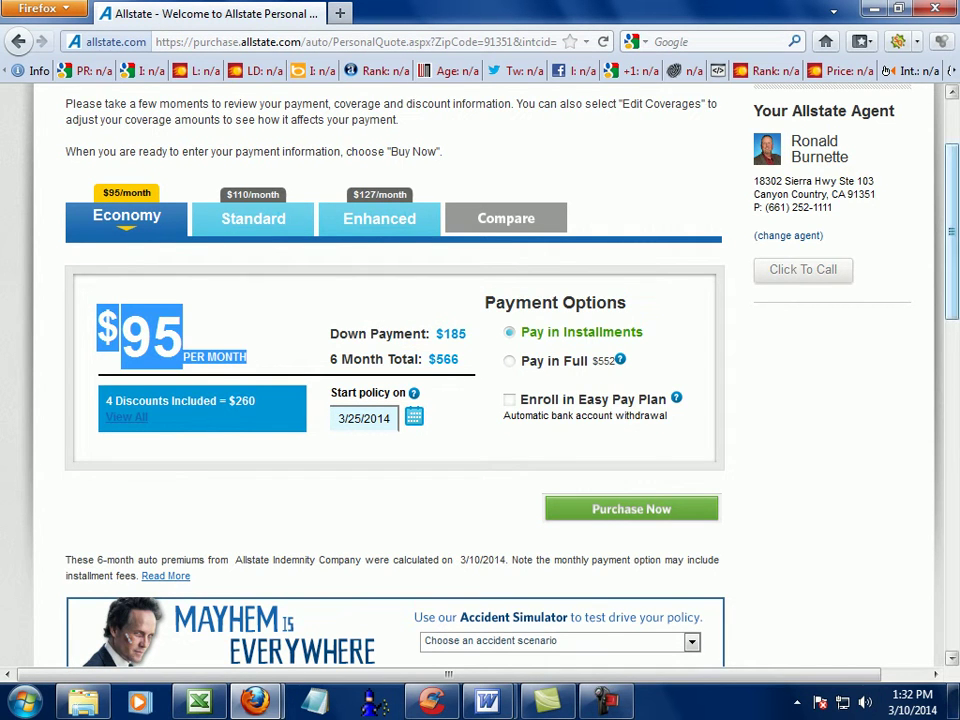
scroll(480, 380, down, 3)
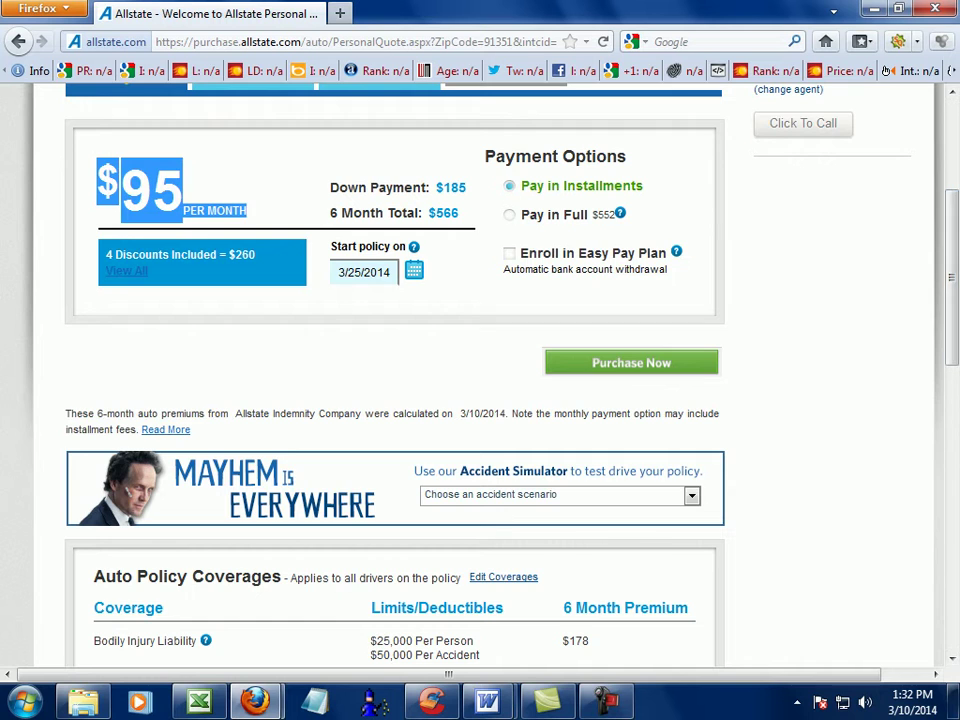
scroll(480, 380, up, 4)
drag(951, 203, 951, 287)
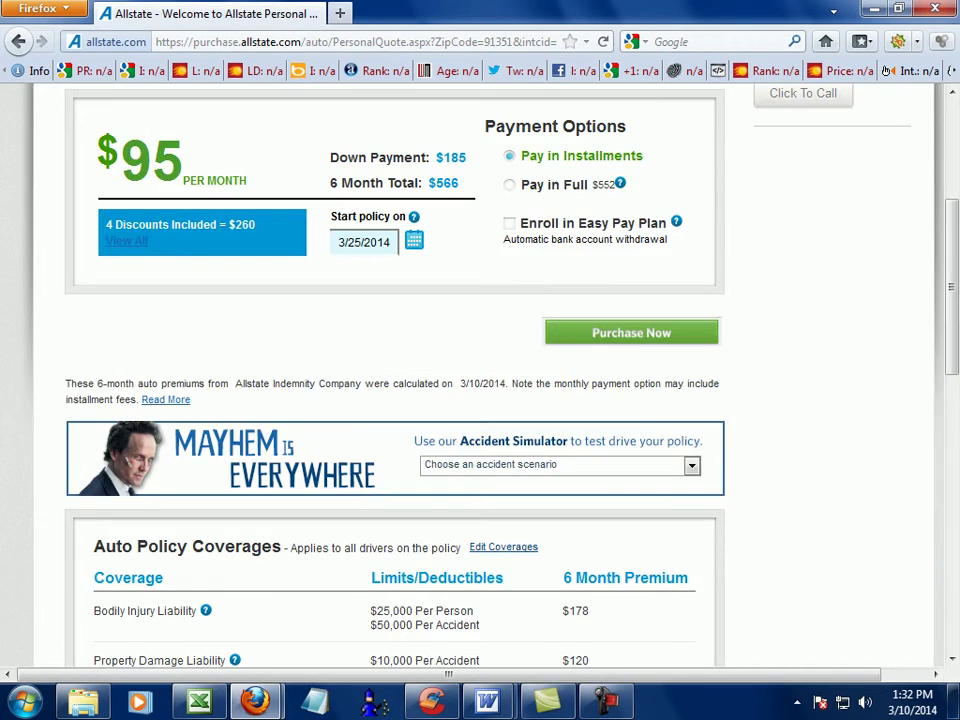
Step: Replace the Allstate quote tab with a blank new tab and close the Foresee survey window
click(340, 13)
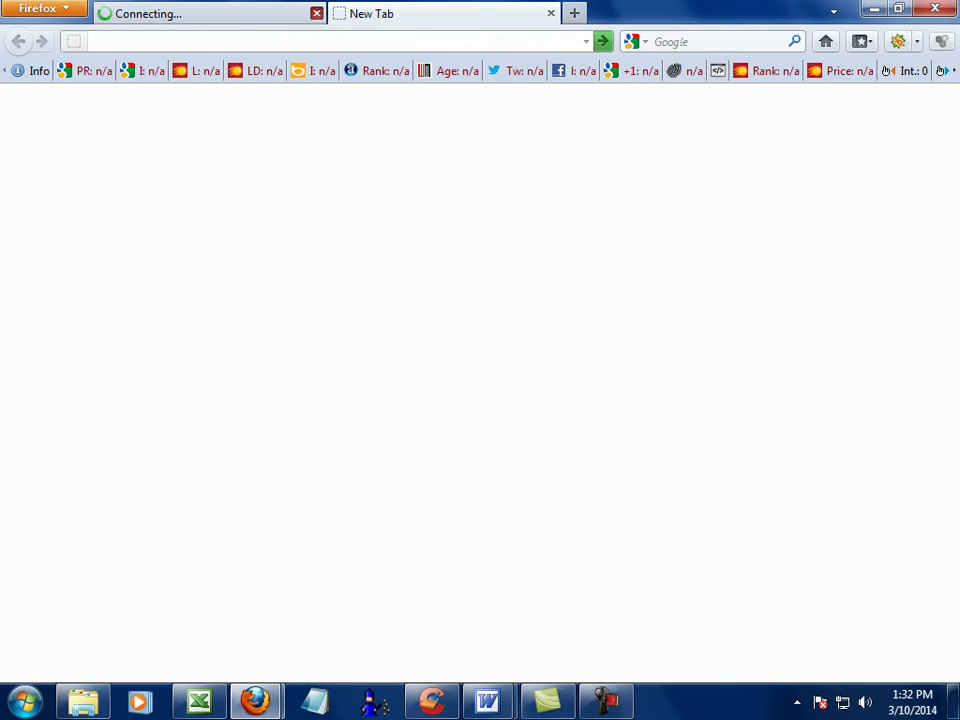
click(317, 13)
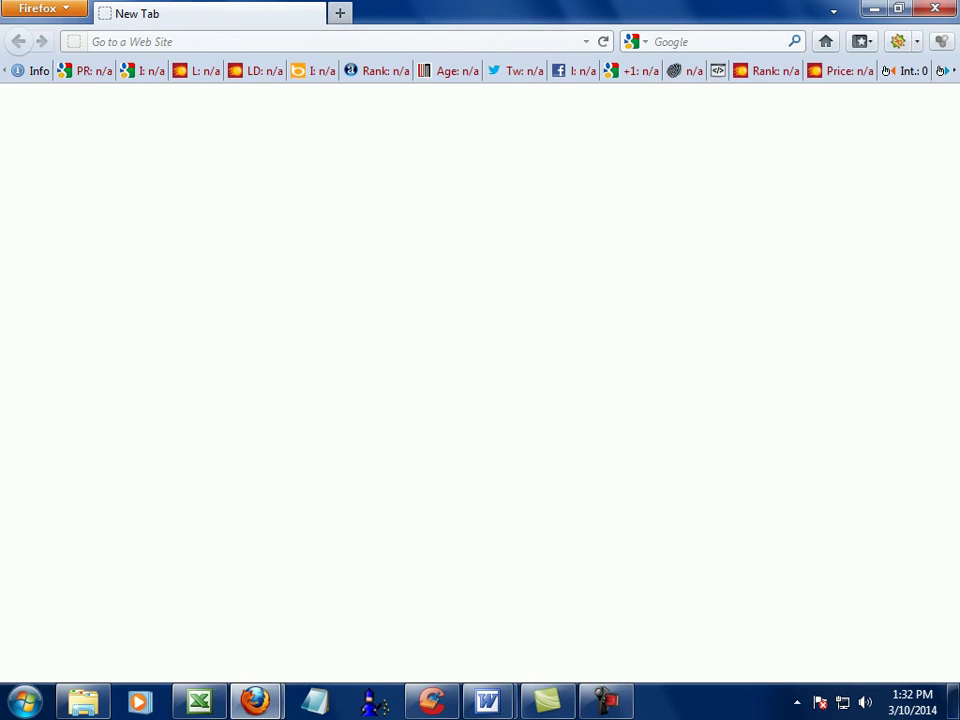
click(606, 701)
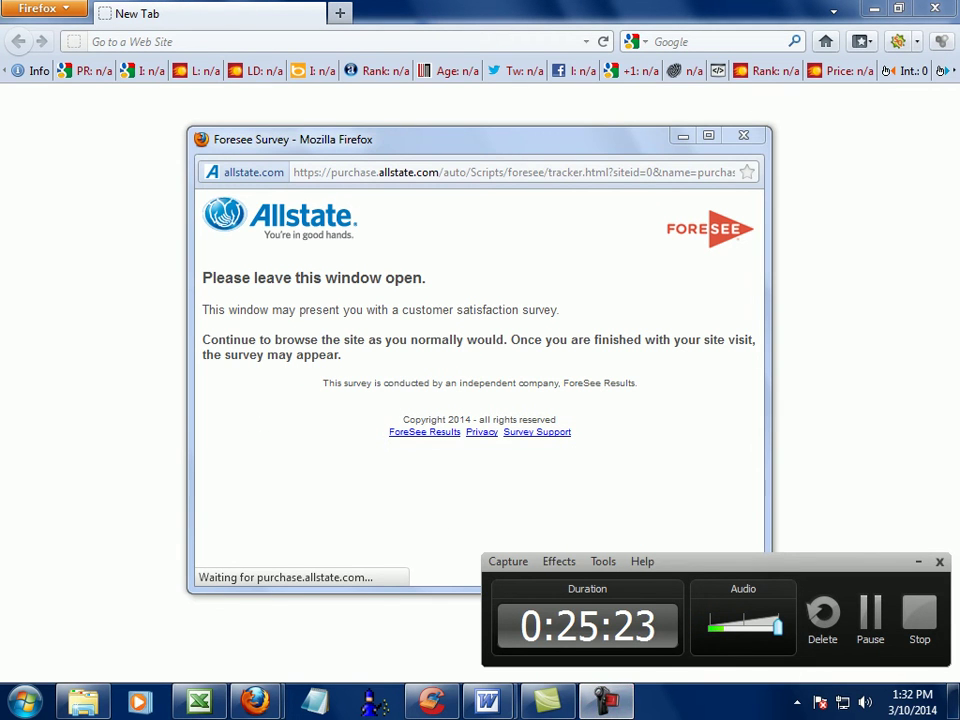
click(743, 135)
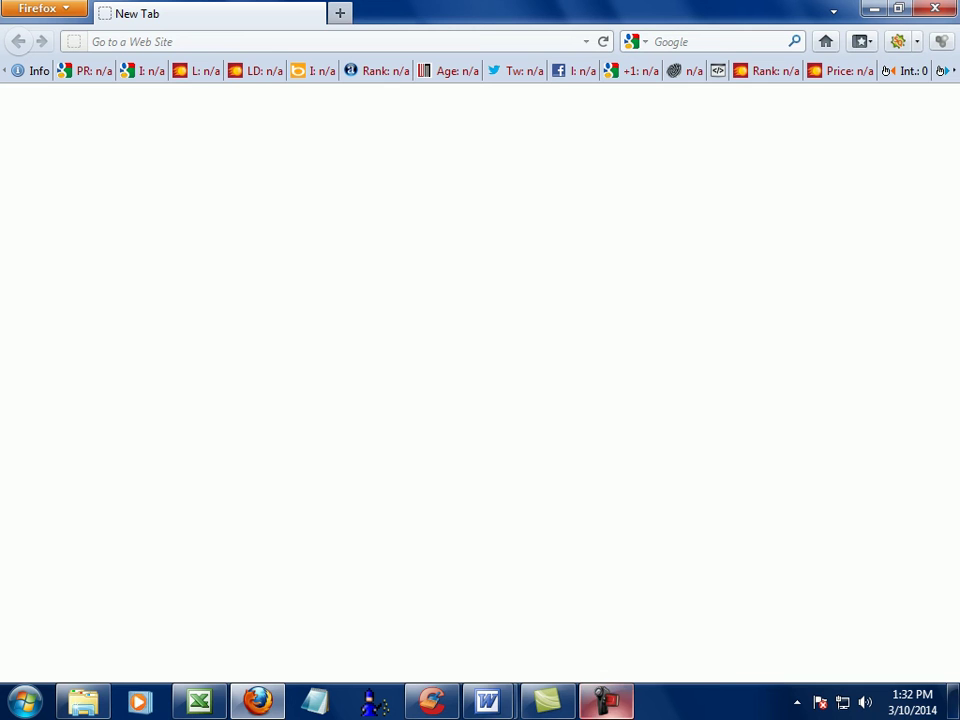
Step: Switch to the Word document demo work, make the whole "All state:" heading bold and save the document
mouse_move(488, 701)
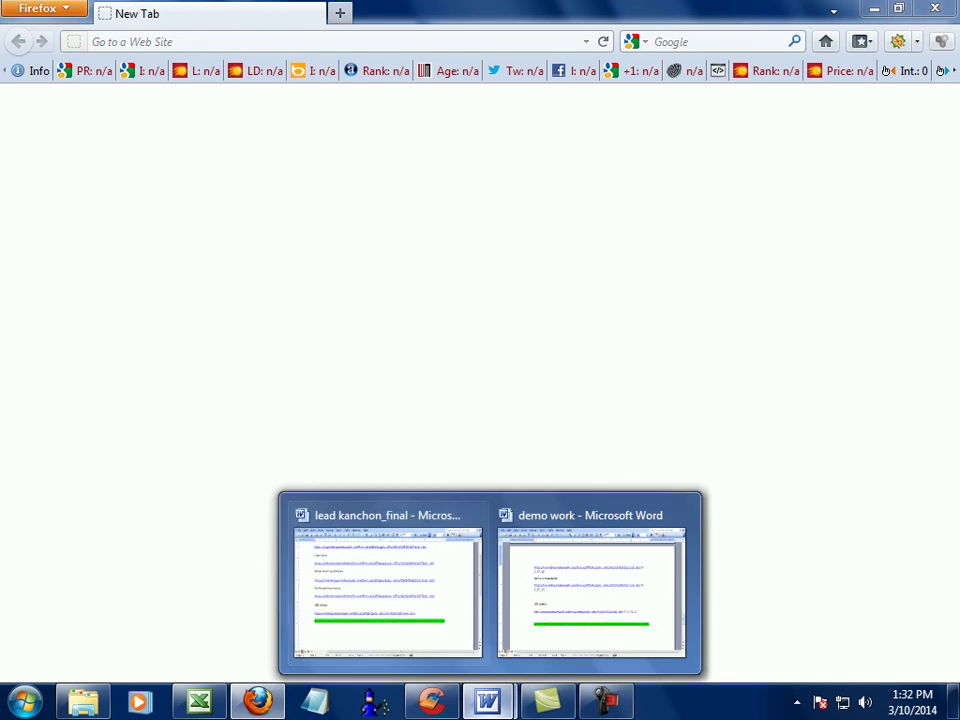
click(588, 596)
click(160, 411)
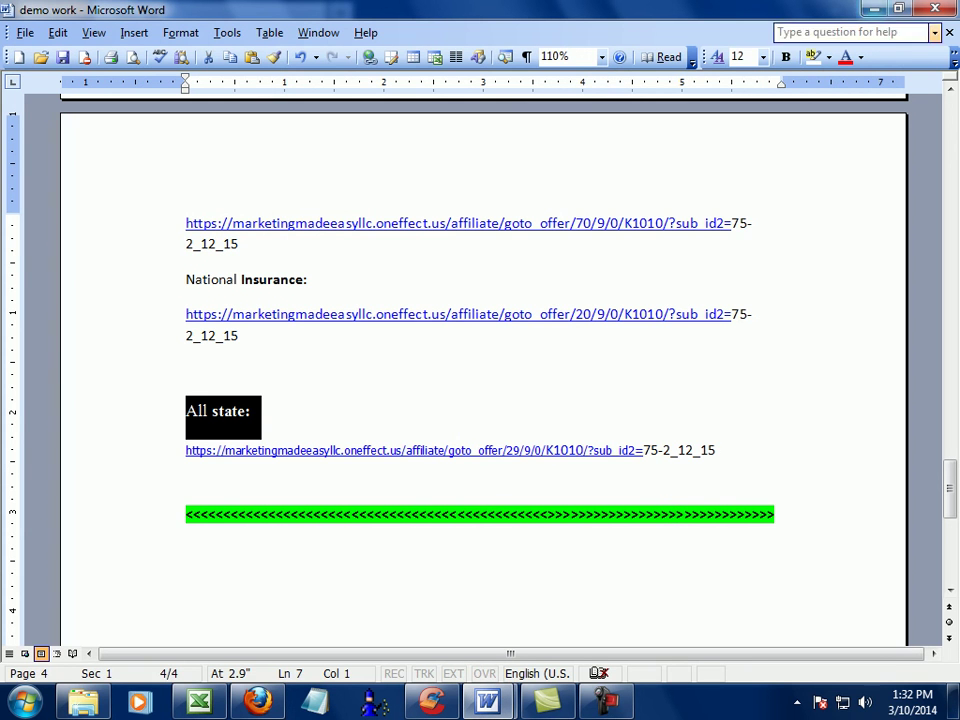
click(786, 57)
click(64, 57)
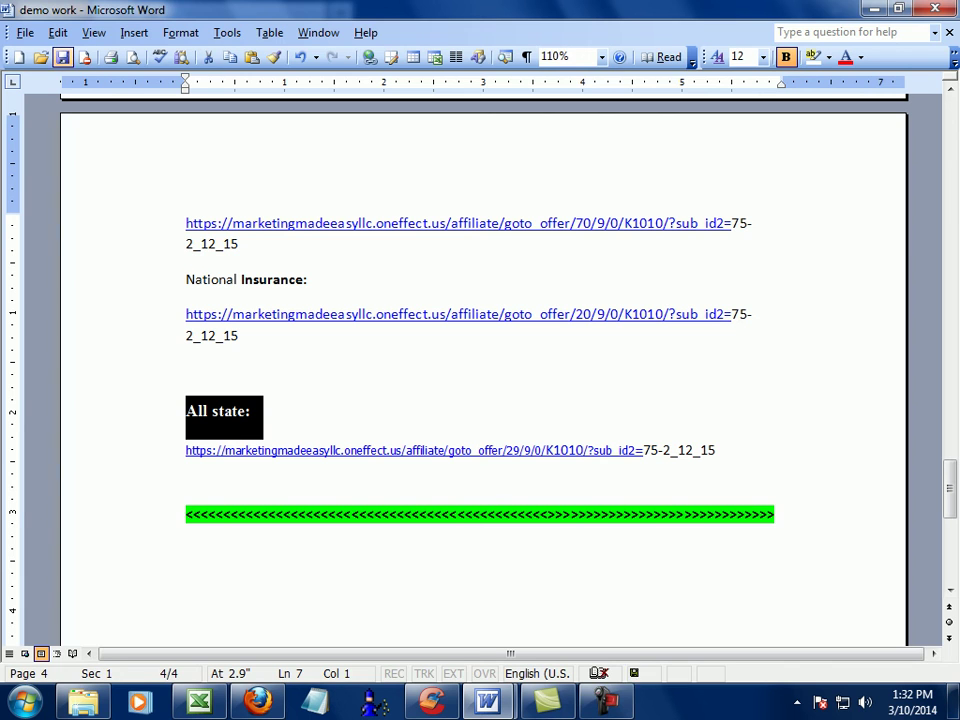